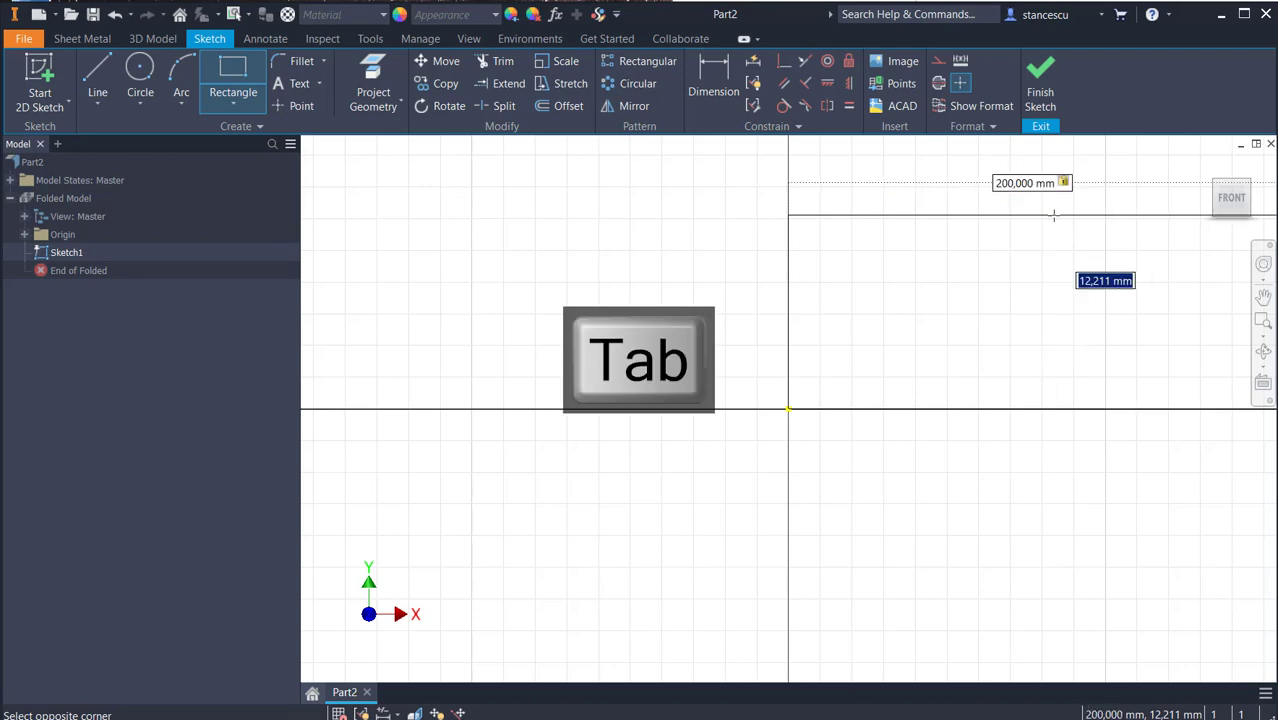
Complete the rectangle from the origin with a height of 100 mm and finish the sketch.
text(1)
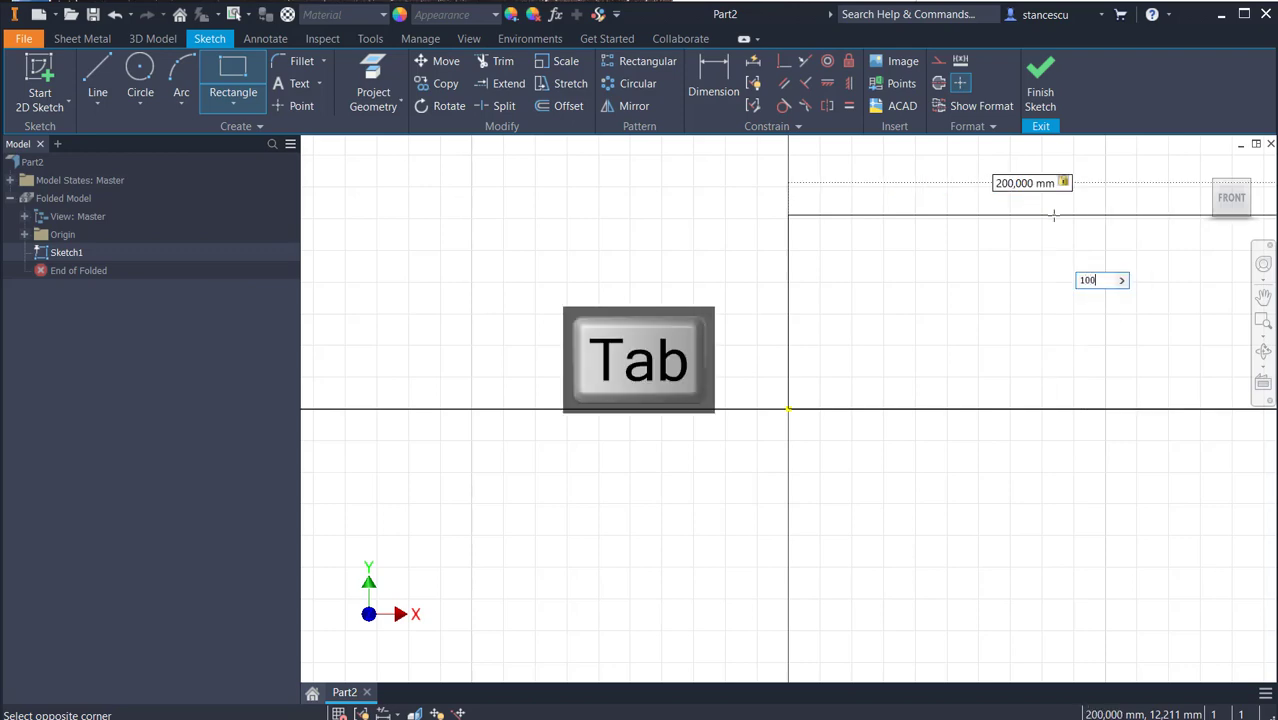
text(00)
key(Return)
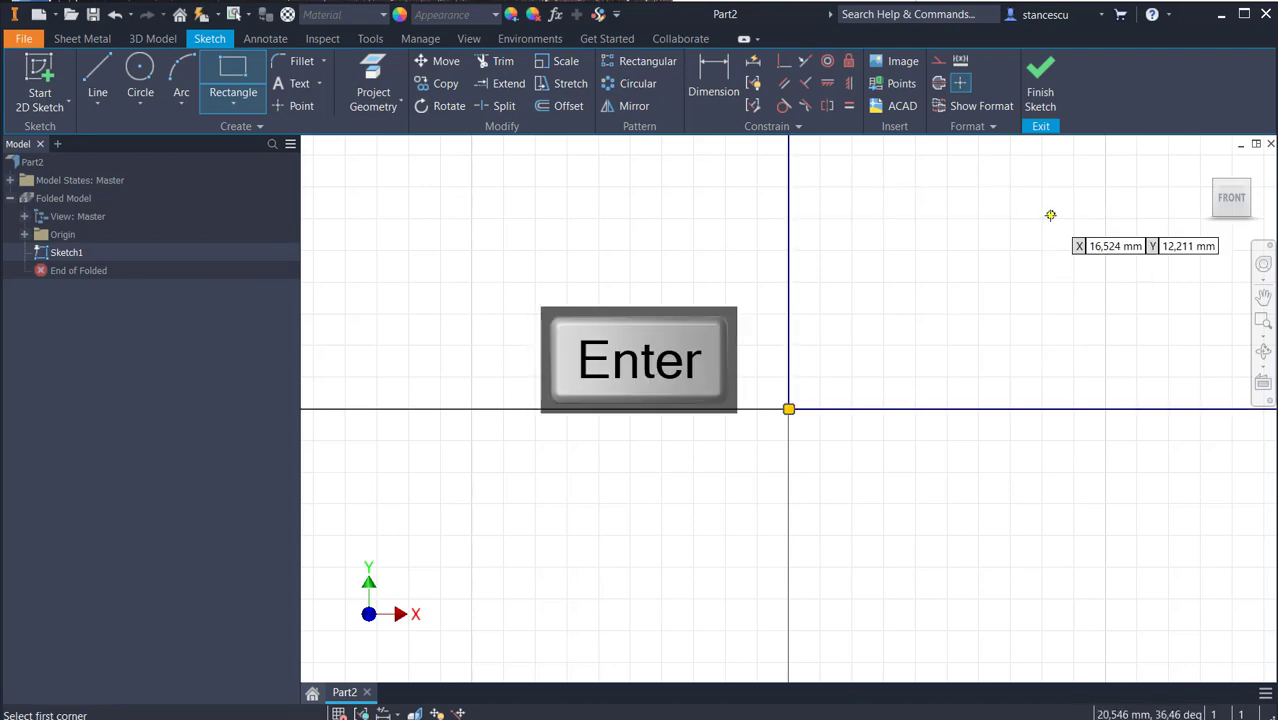
key(Home)
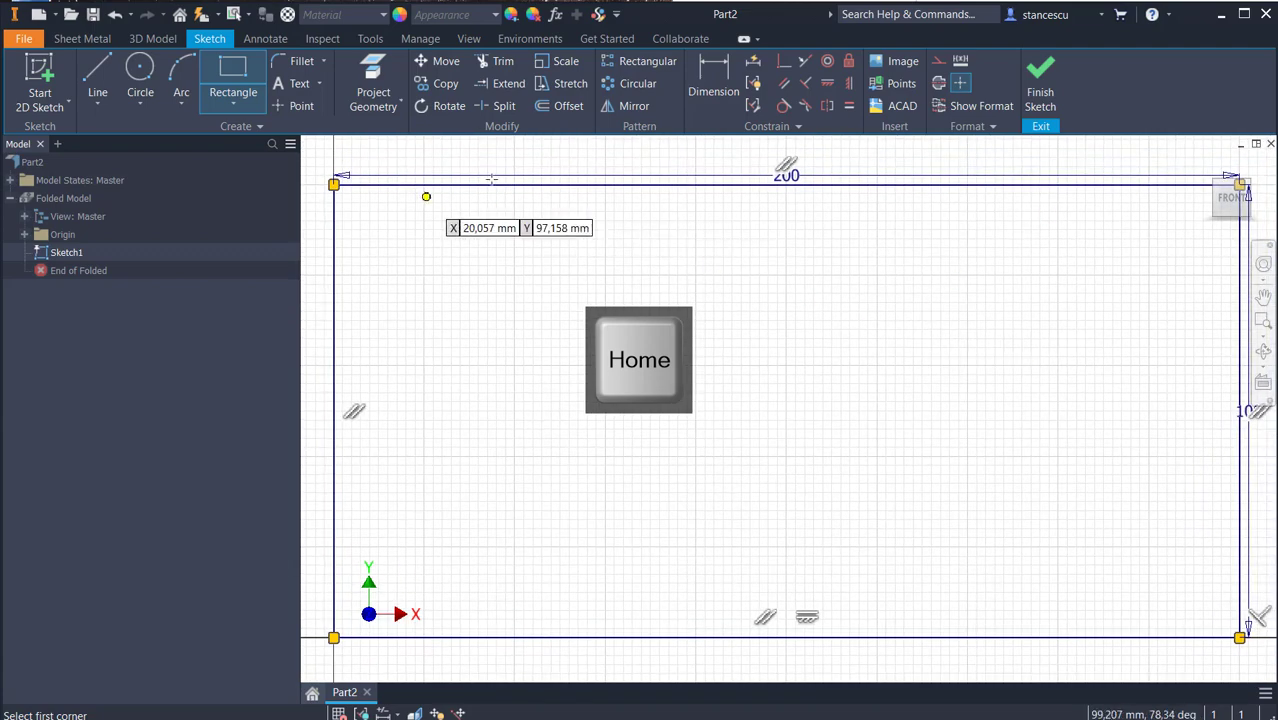
click(1040, 80)
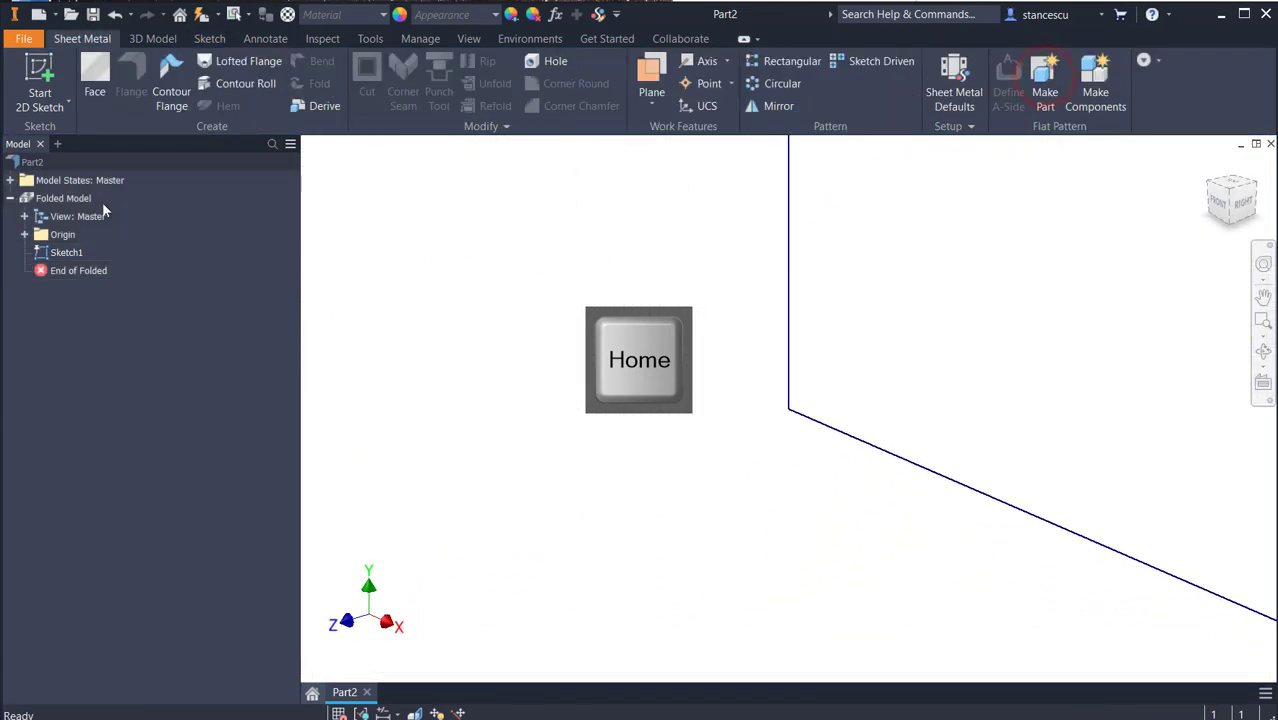
Create a sheet metal face from the rectangle using the default sheet metal rule and offset direction.
click(95, 72)
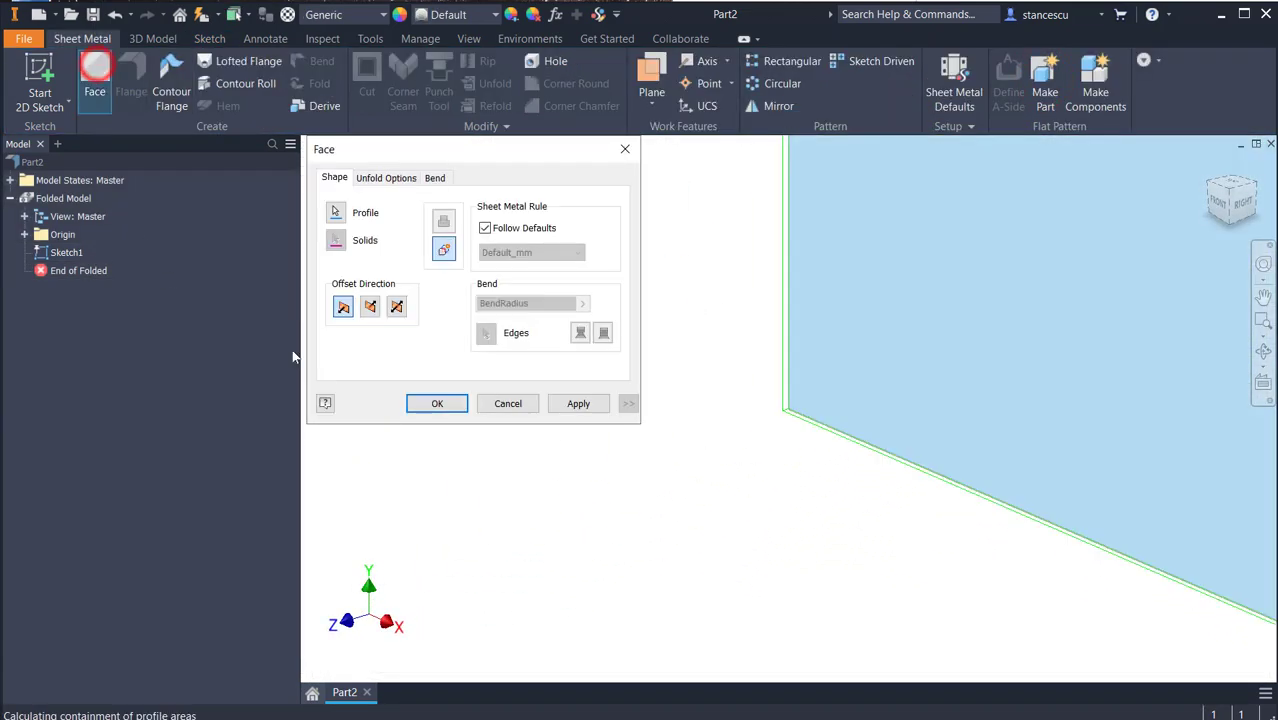
click(437, 403)
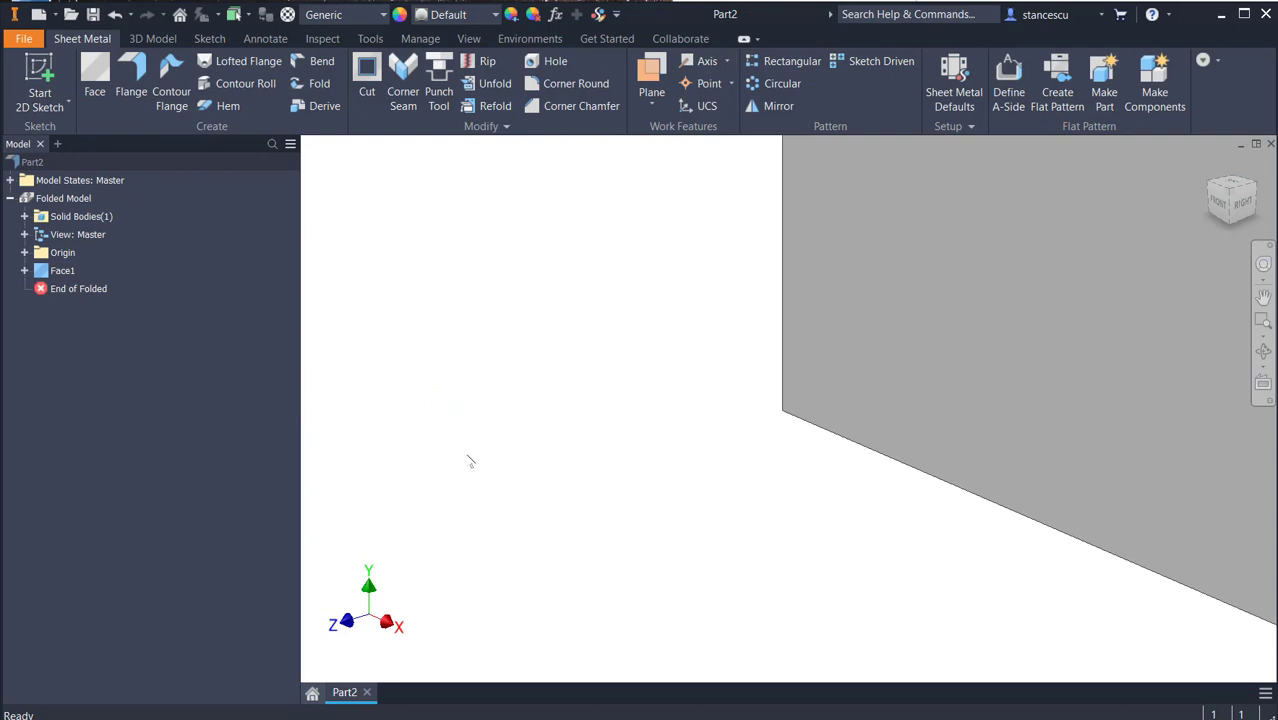
key(F6)
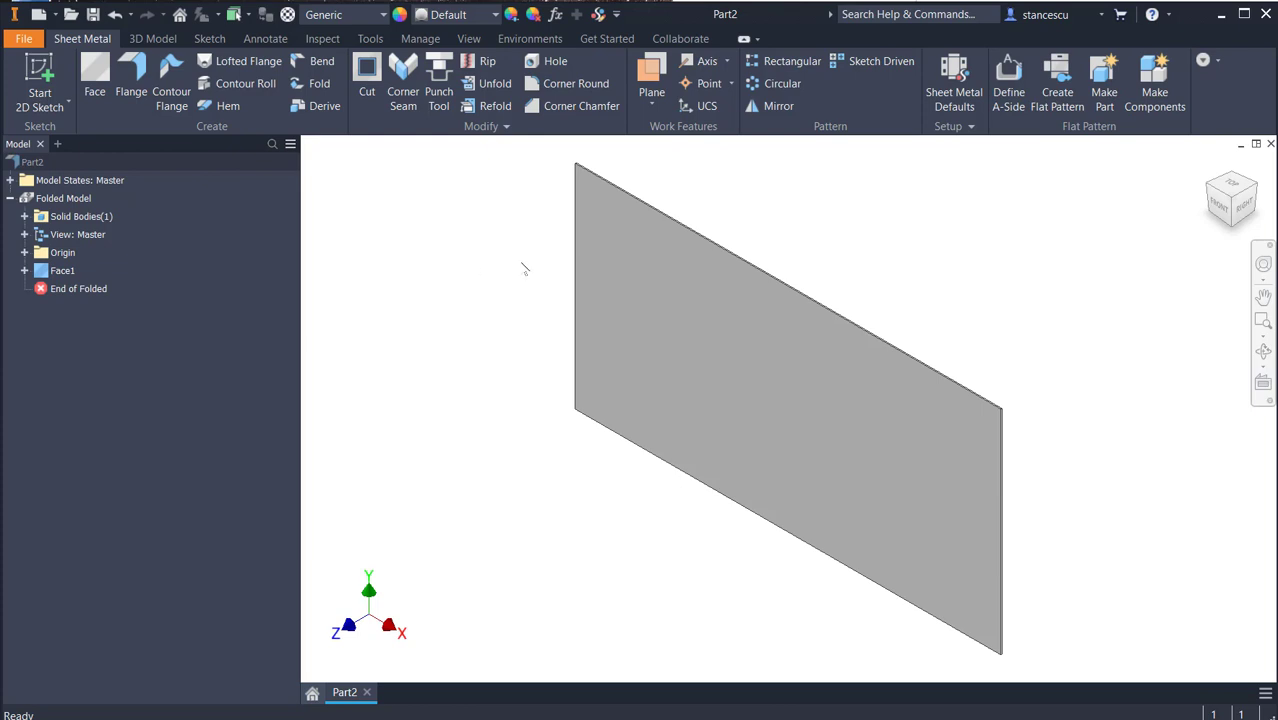
Sketch a punch center point on the plate's front face, about 60 mm from its left edge and 54 mm above its bottom edge.
click(437, 77)
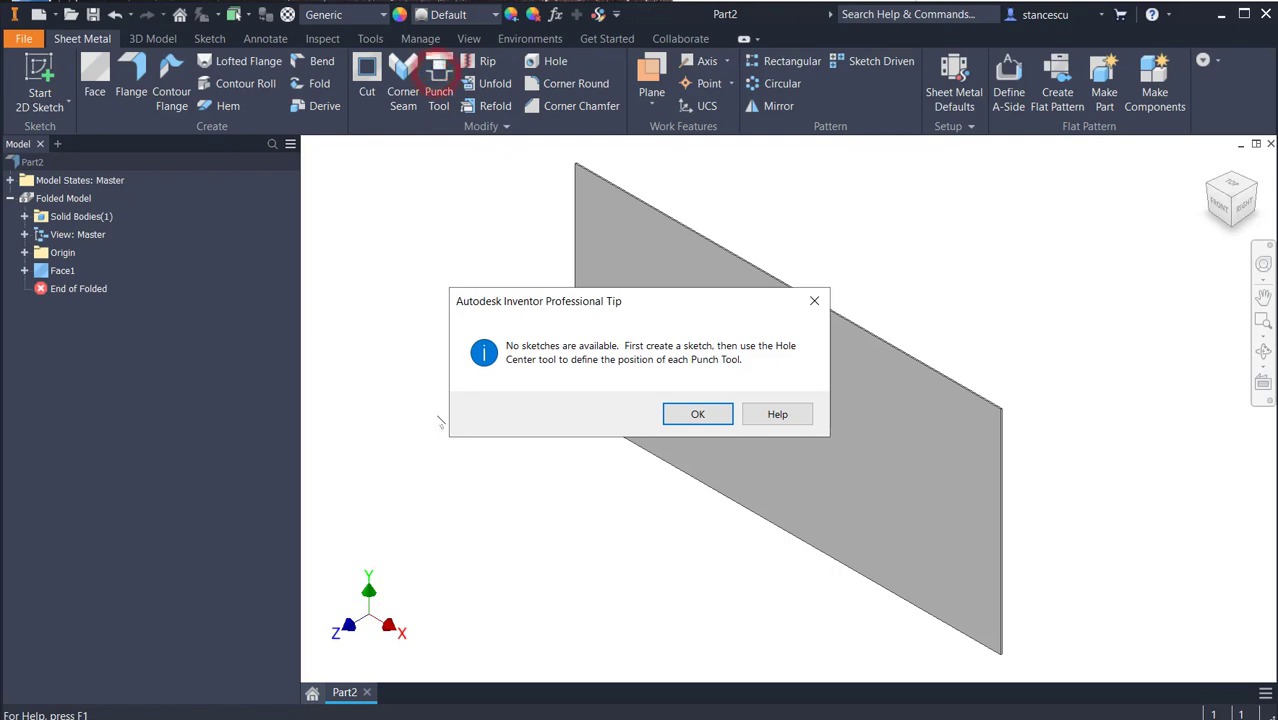
click(698, 414)
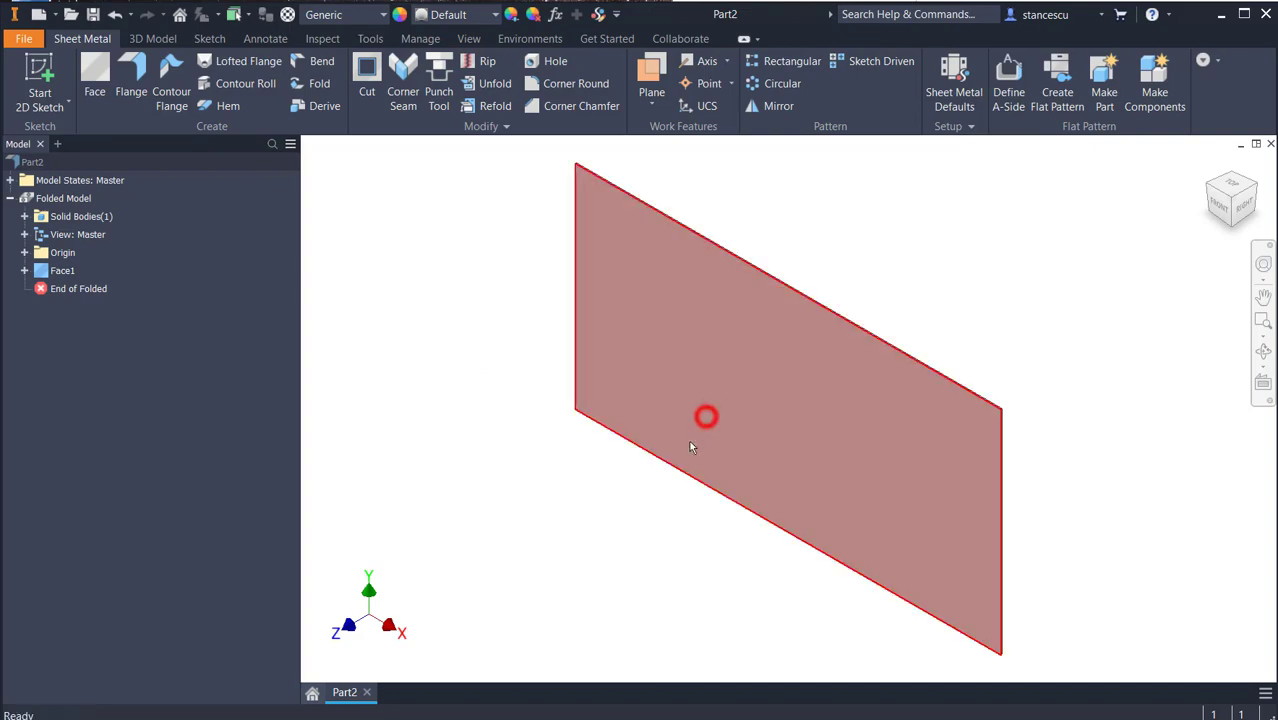
click(758, 381)
click(868, 373)
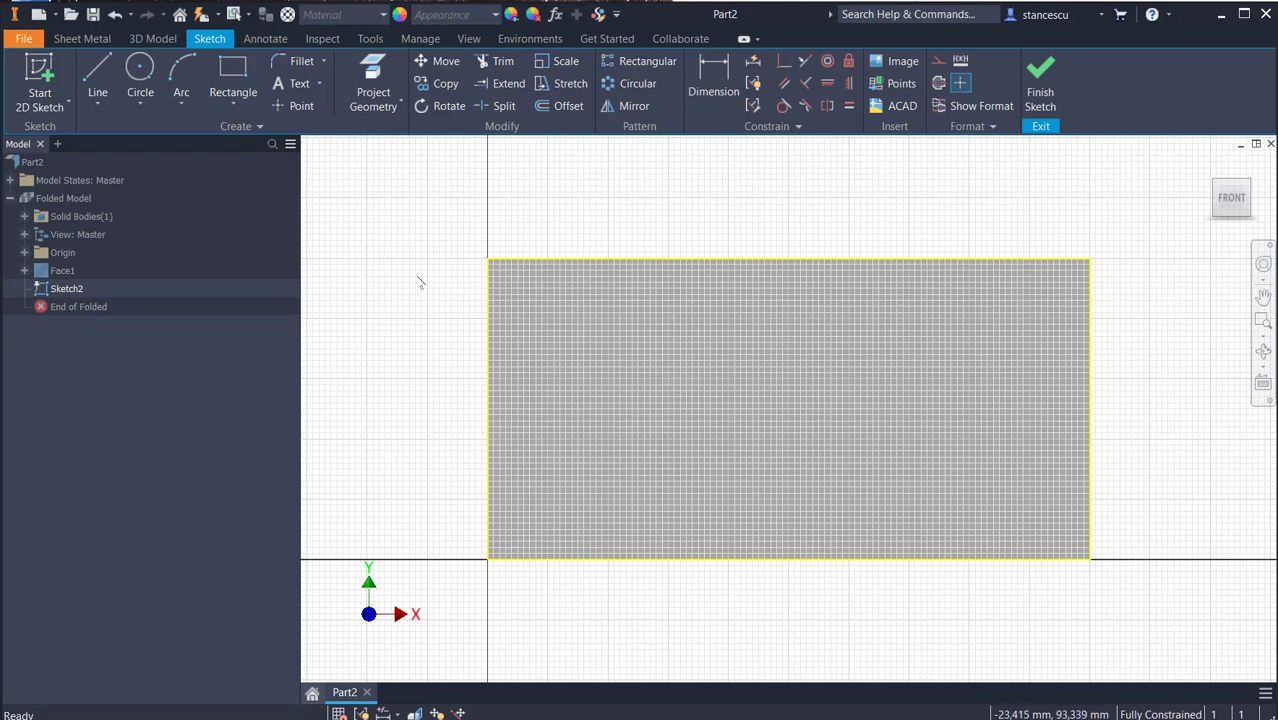
click(308, 108)
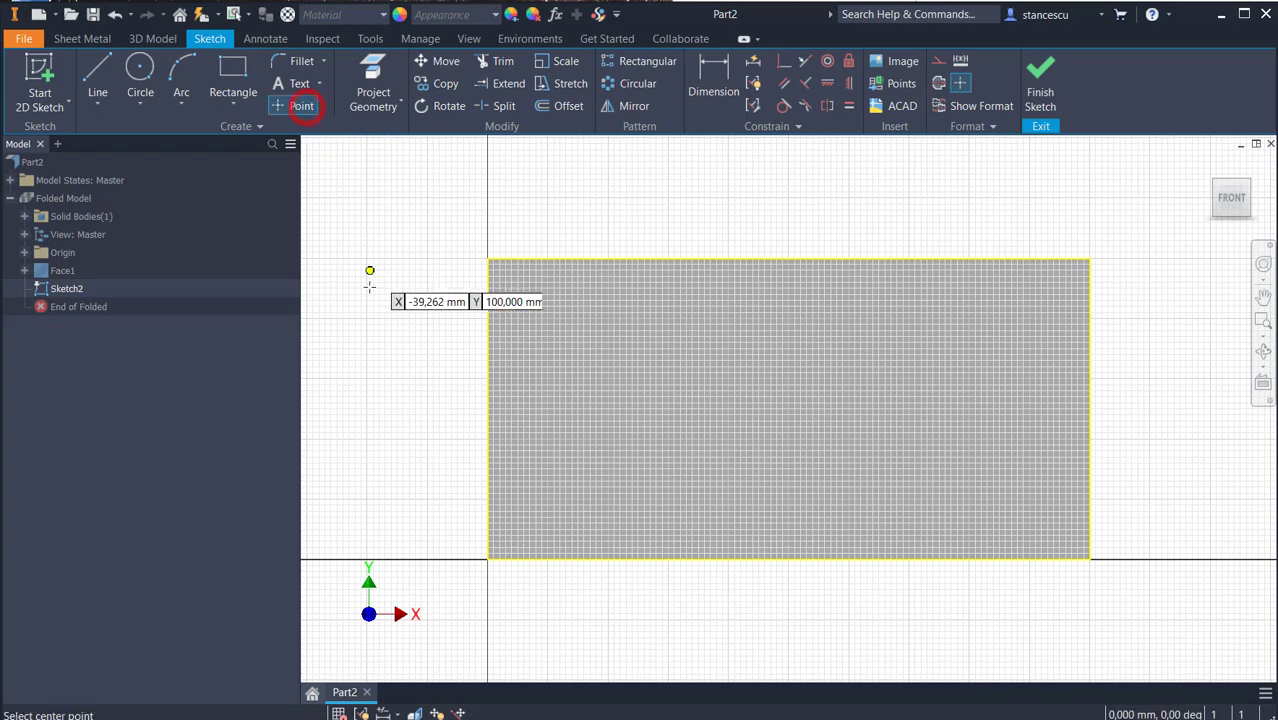
click(668, 395)
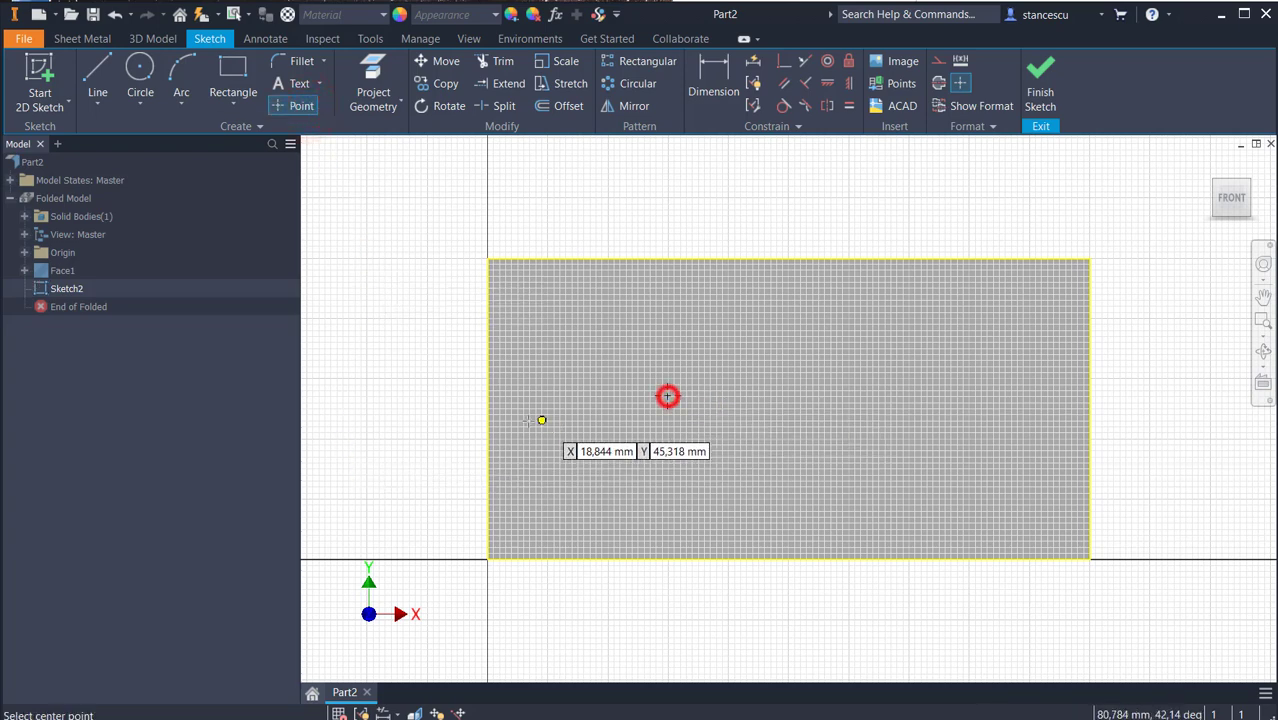
click(1053, 80)
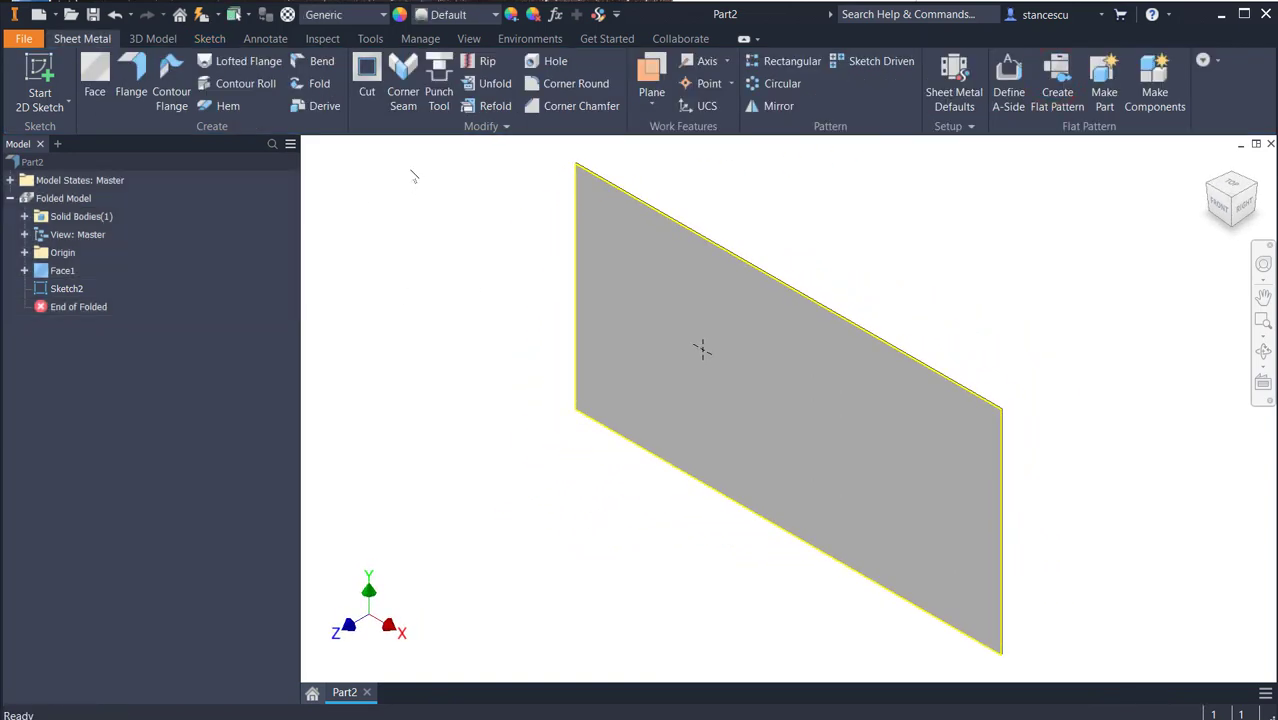
Load the keyhole.ide punch at the sketched point and check its center and angle settings.
click(440, 75)
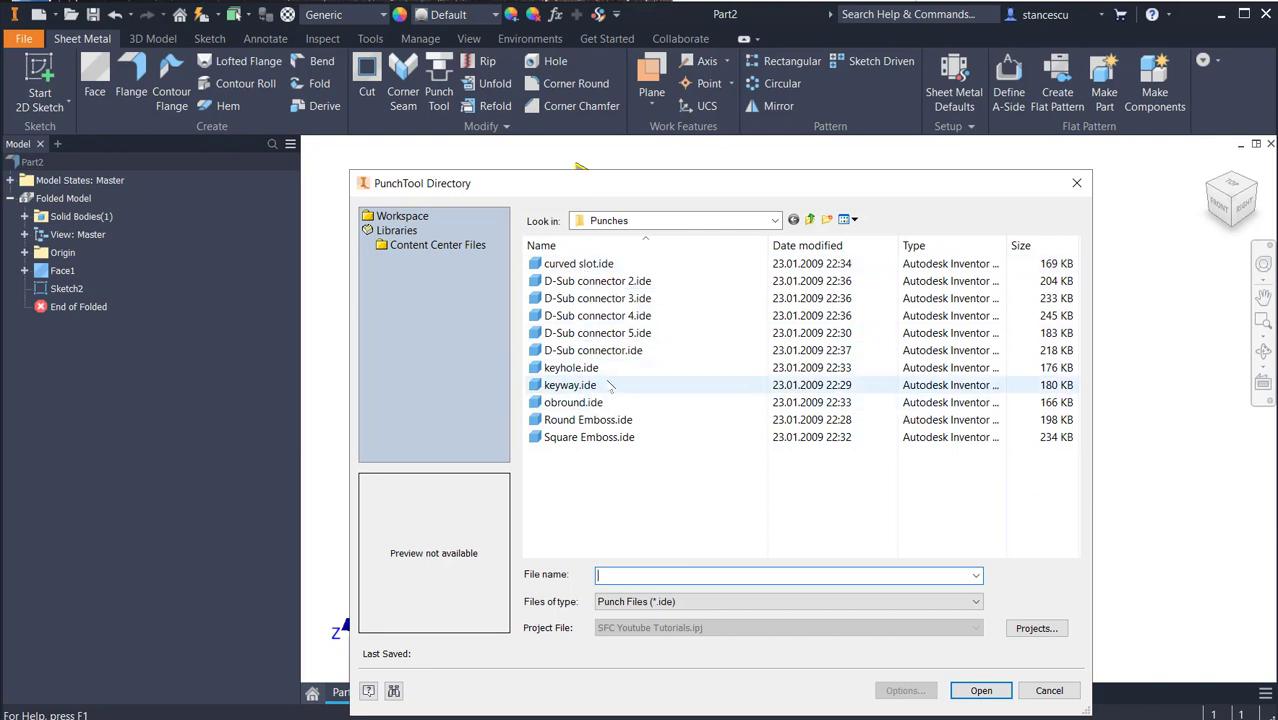
click(585, 368)
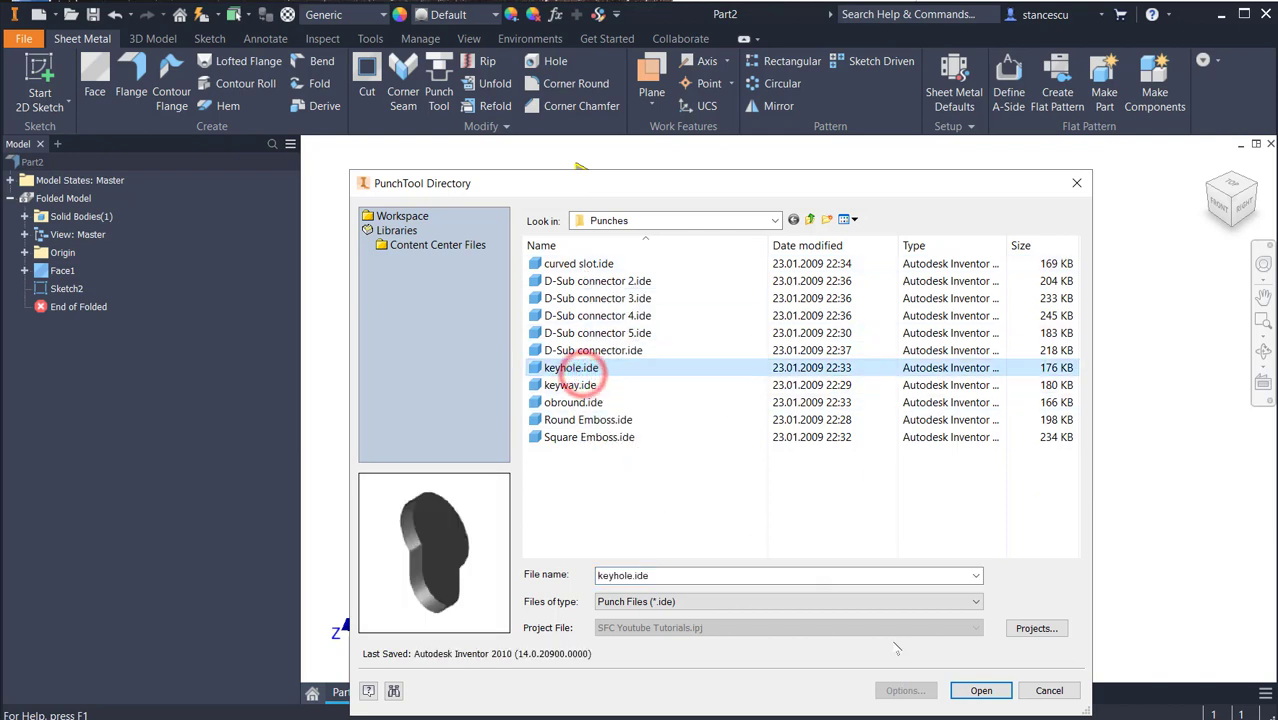
click(981, 691)
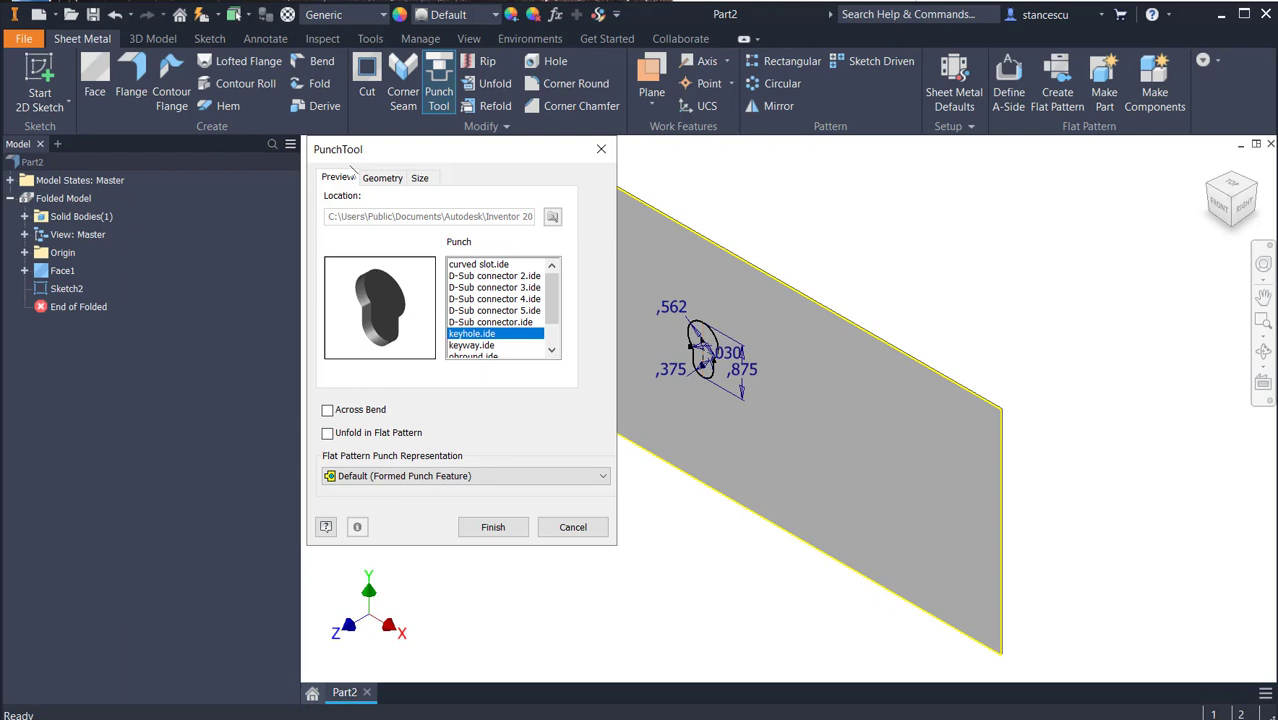
click(378, 179)
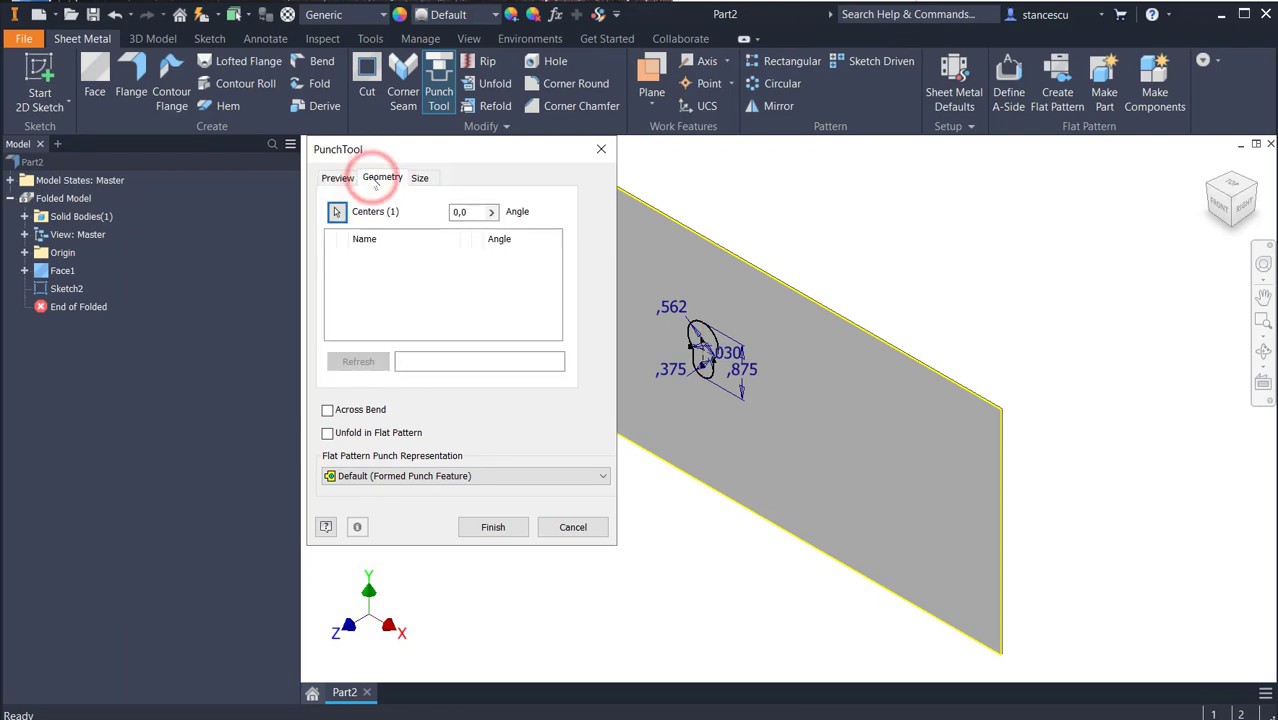
Set the keyhole punch's Slot_Width to 12 mm, finish the punch and inspect the cutout.
click(420, 178)
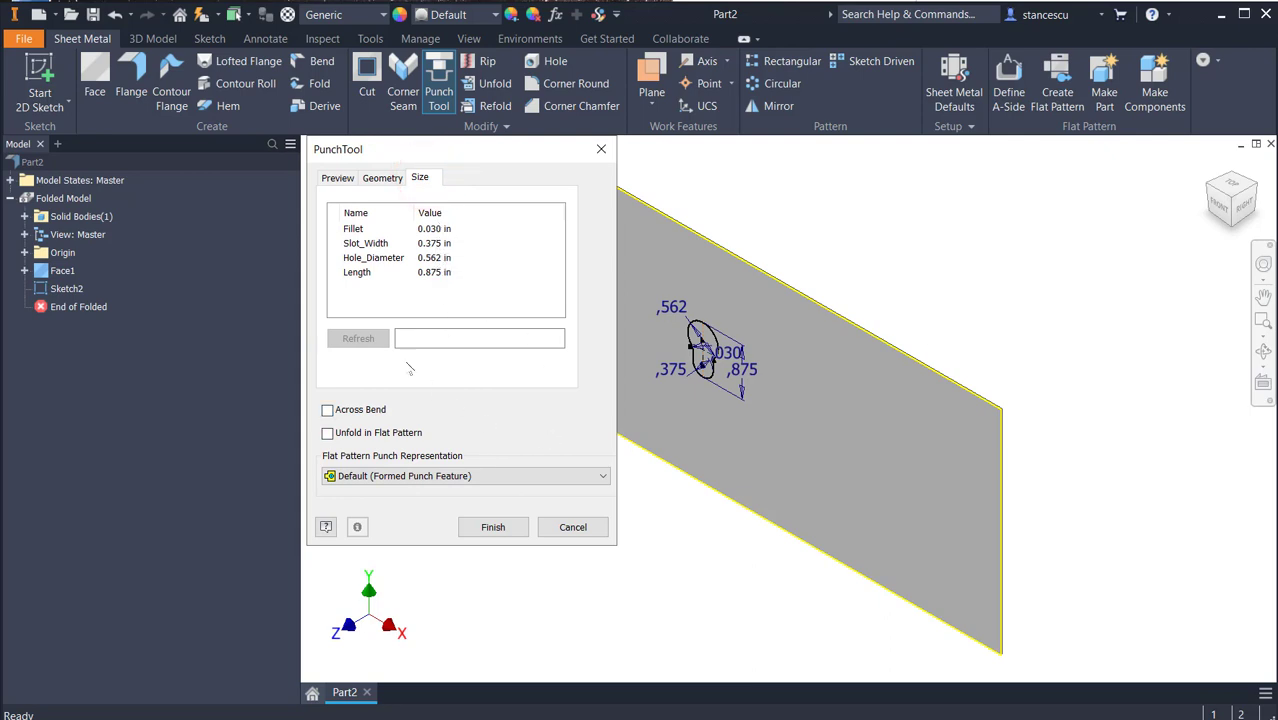
click(434, 243)
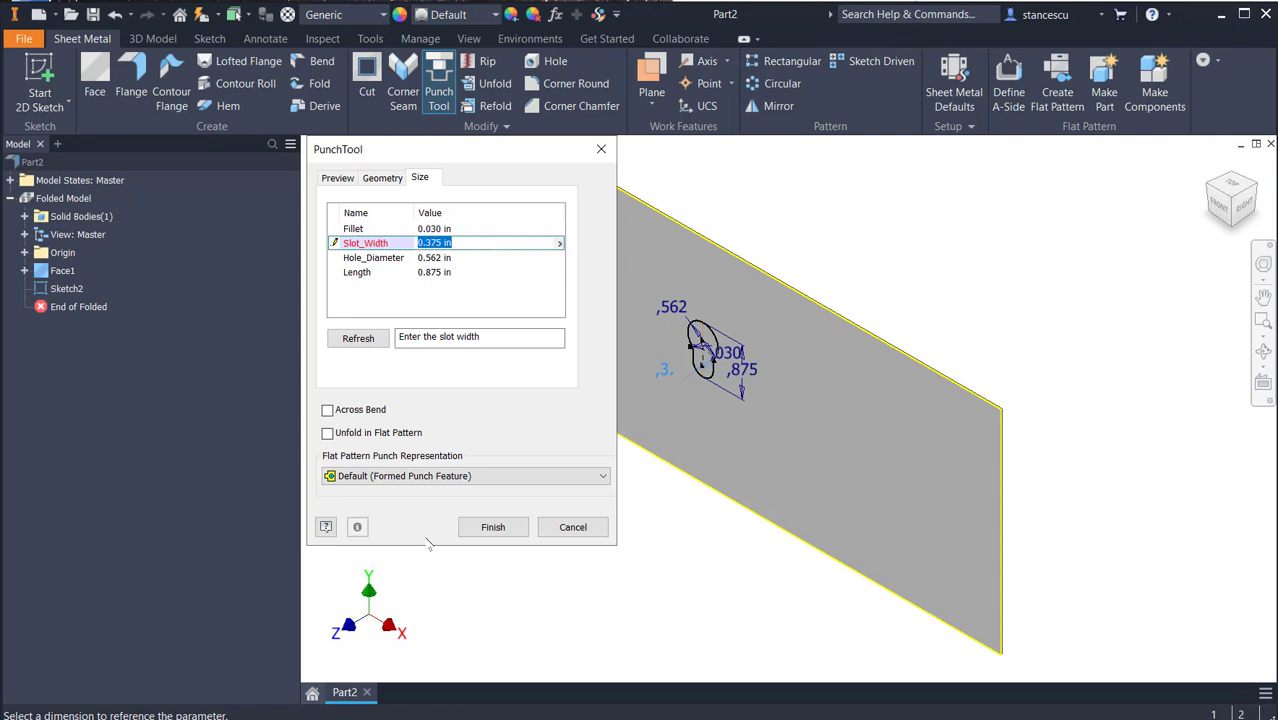
text(12)
click(446, 257)
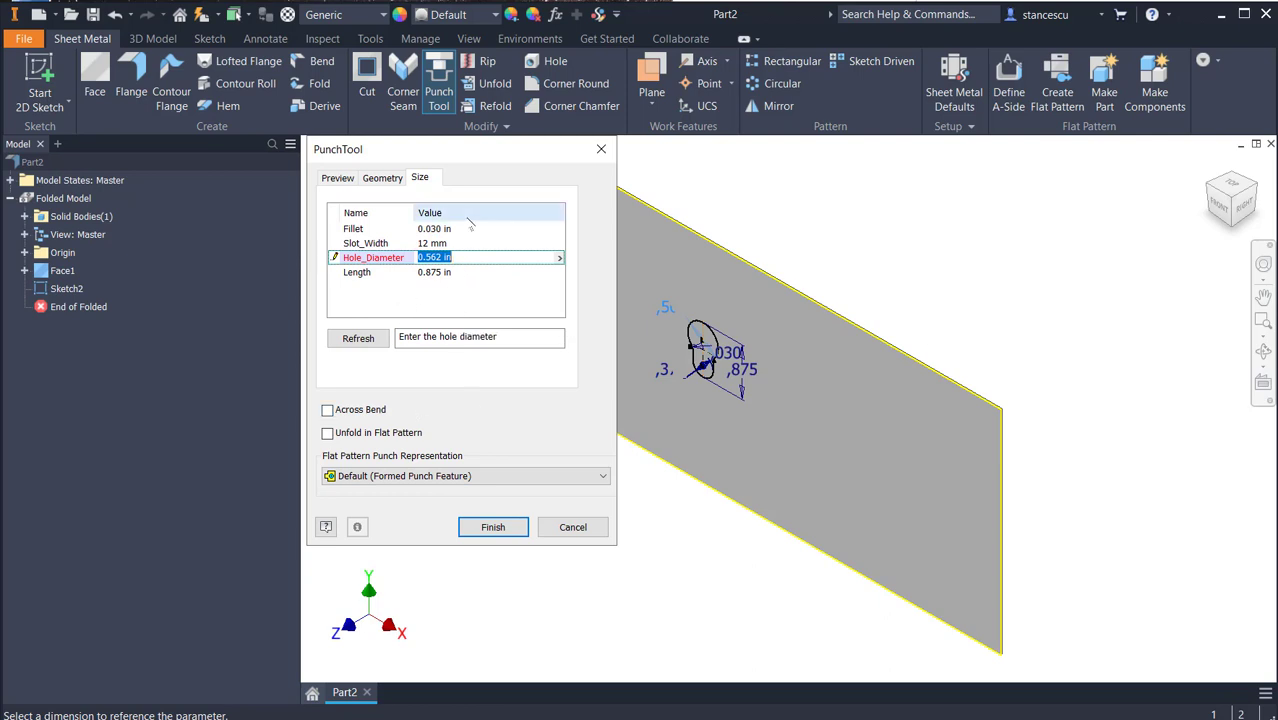
click(493, 527)
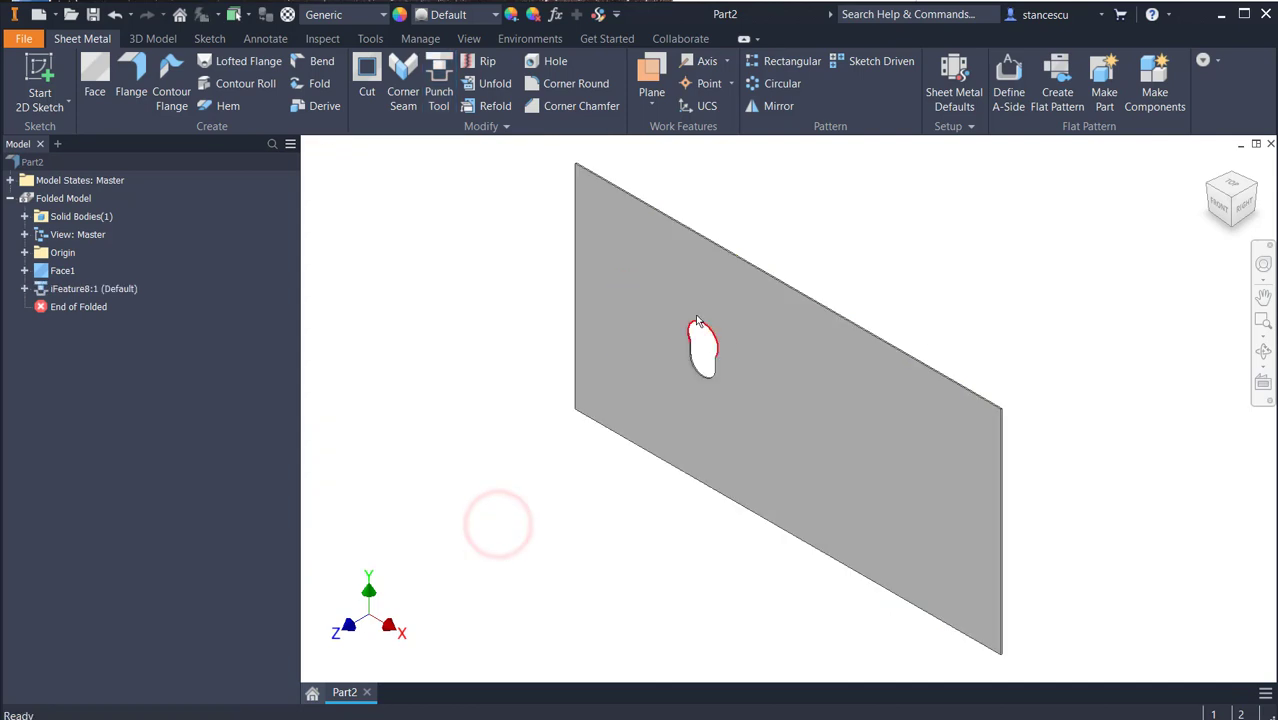
scroll(699, 326, up, 3)
scroll(699, 326, up, 3)
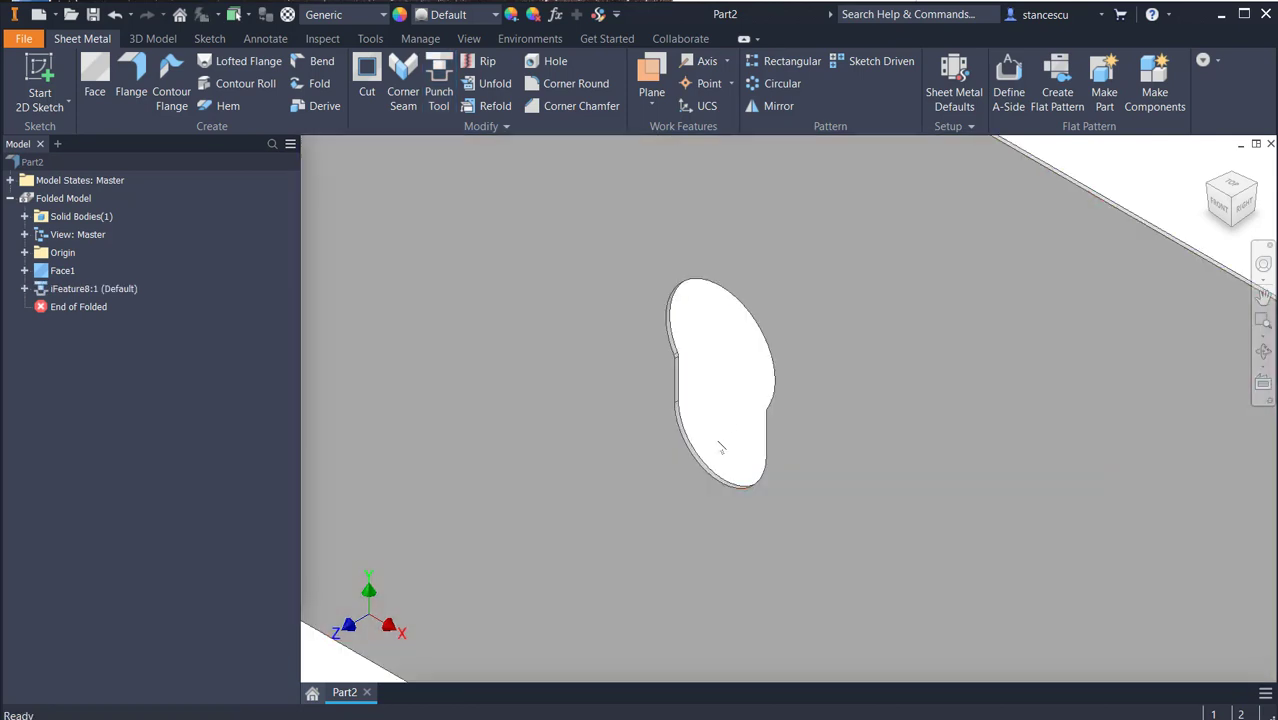
scroll(716, 440, down, 3)
scroll(585, 380, down, 4)
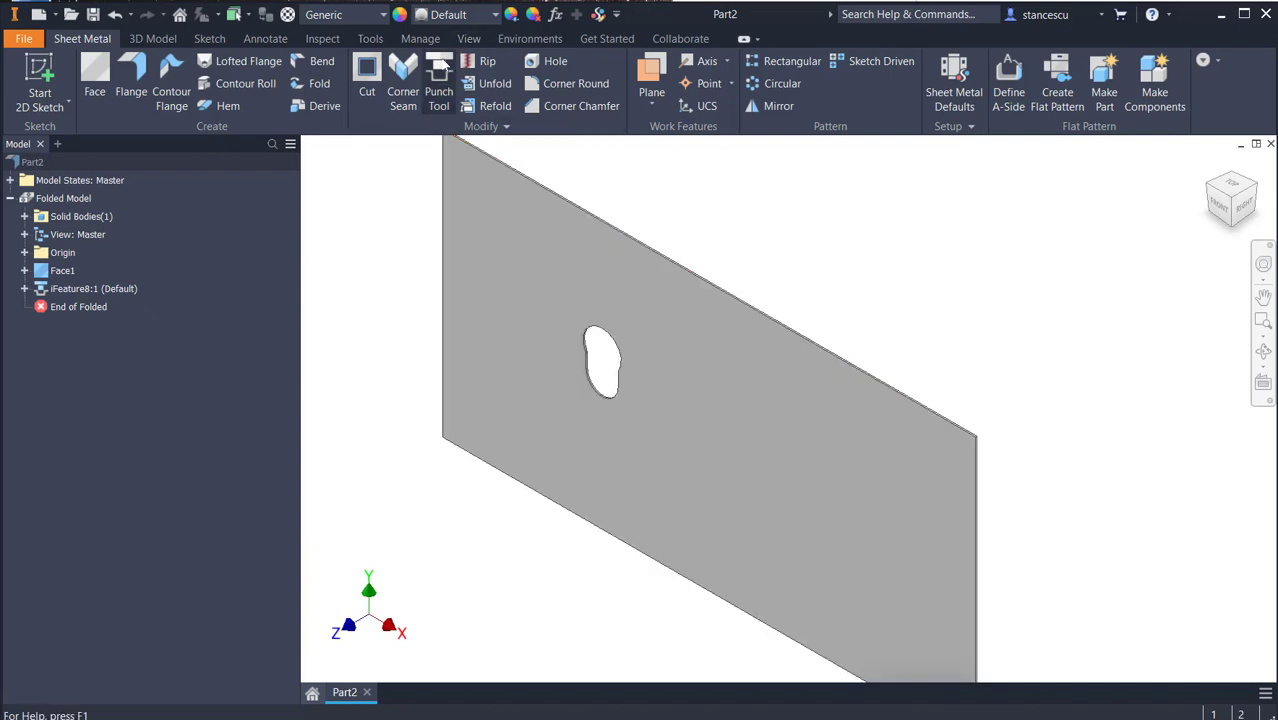
Sketch a second punch center point on the plate's front face, about 140 mm from its left edge and 50 mm above its bottom edge.
click(439, 72)
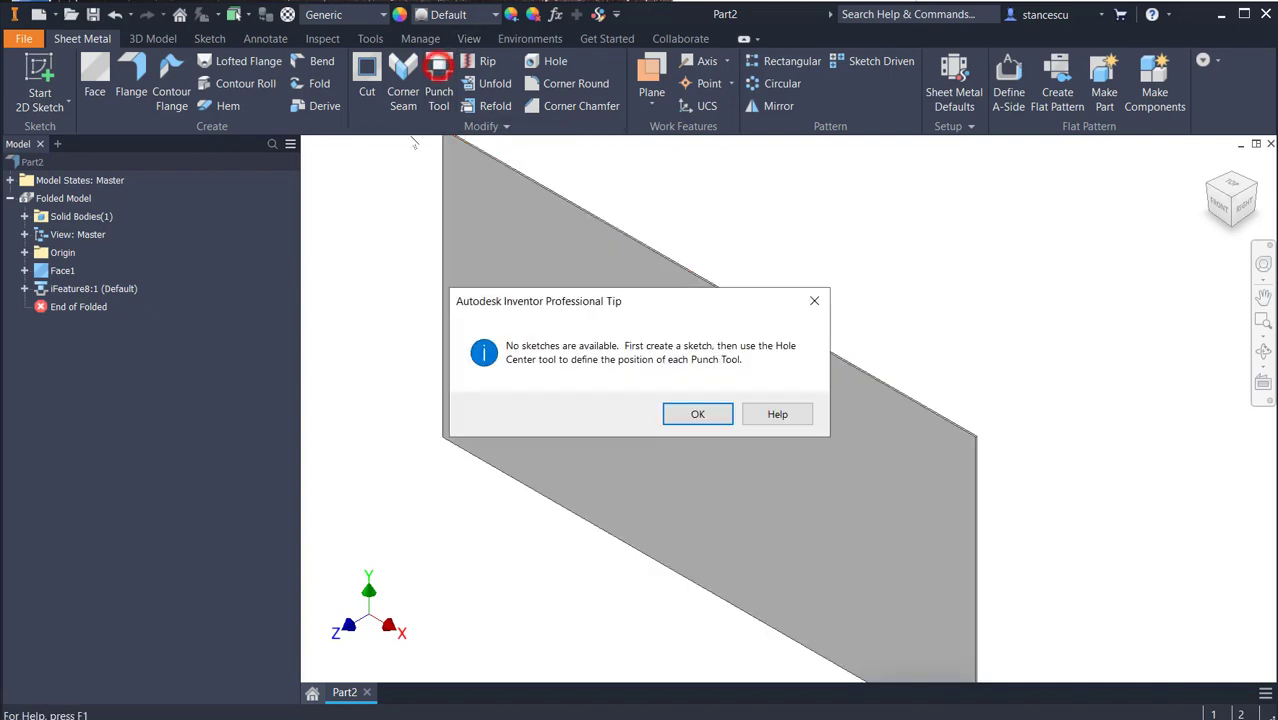
click(698, 418)
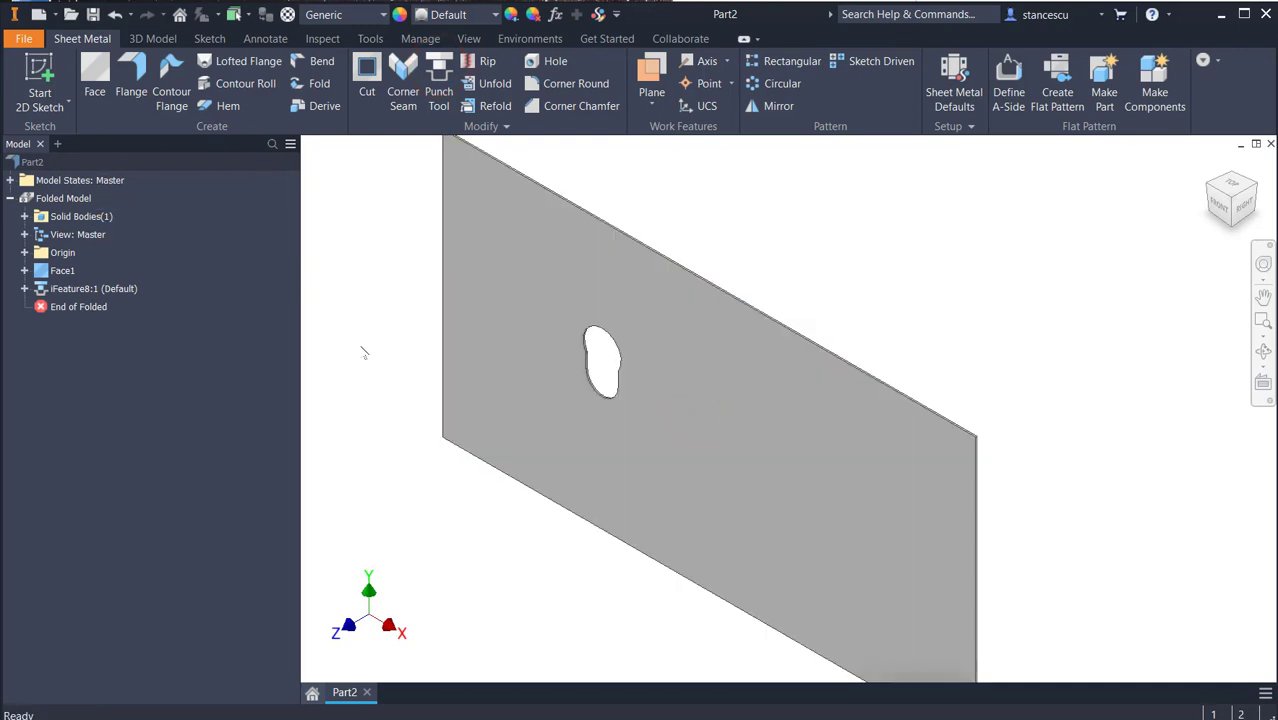
click(767, 420)
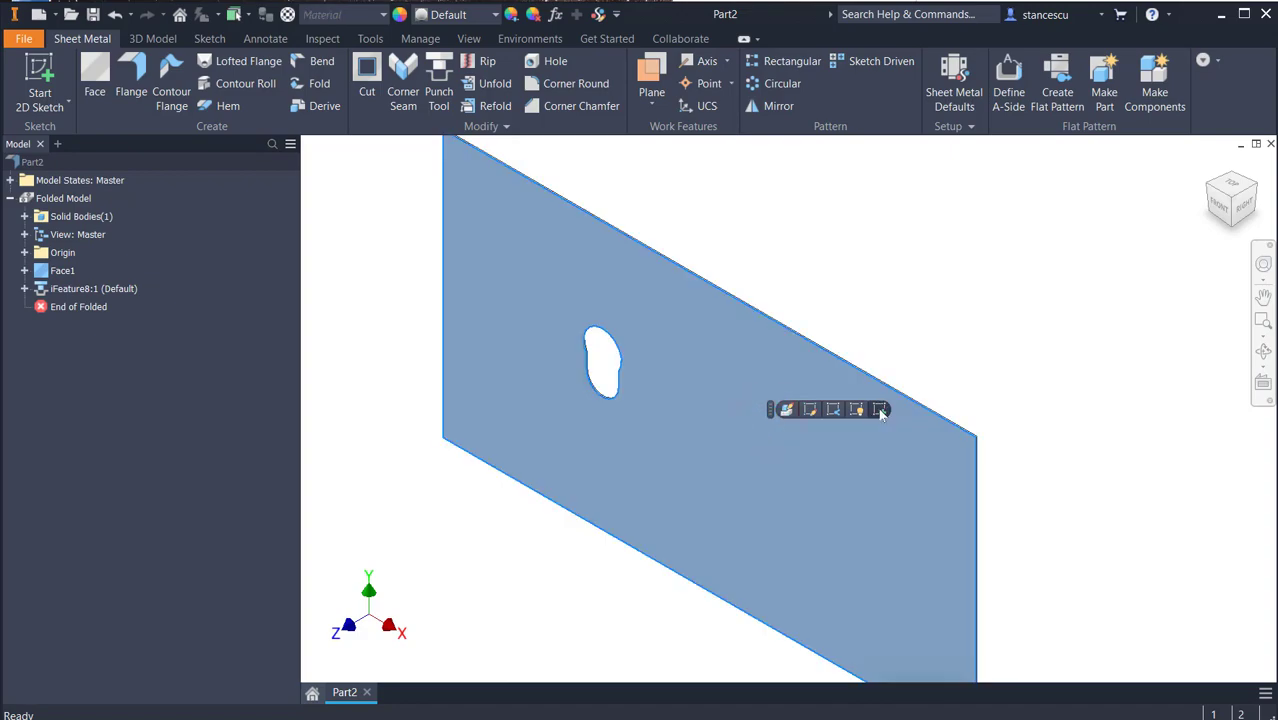
click(880, 410)
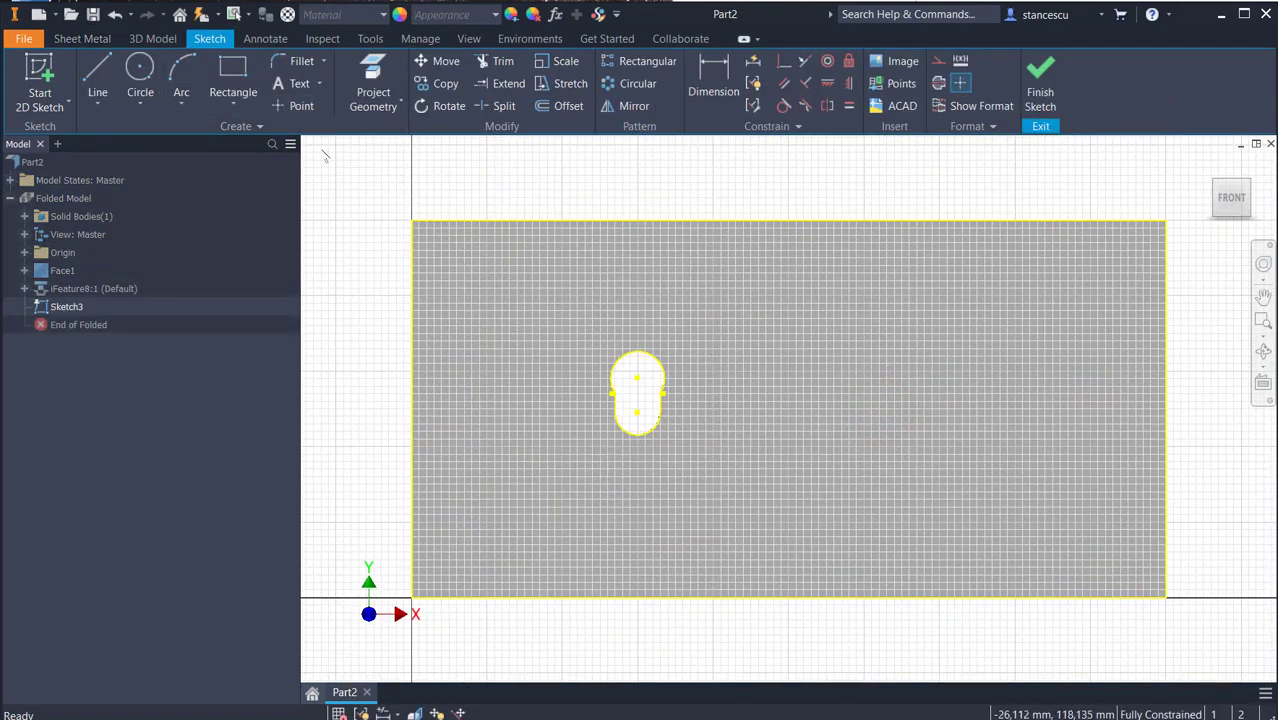
click(301, 105)
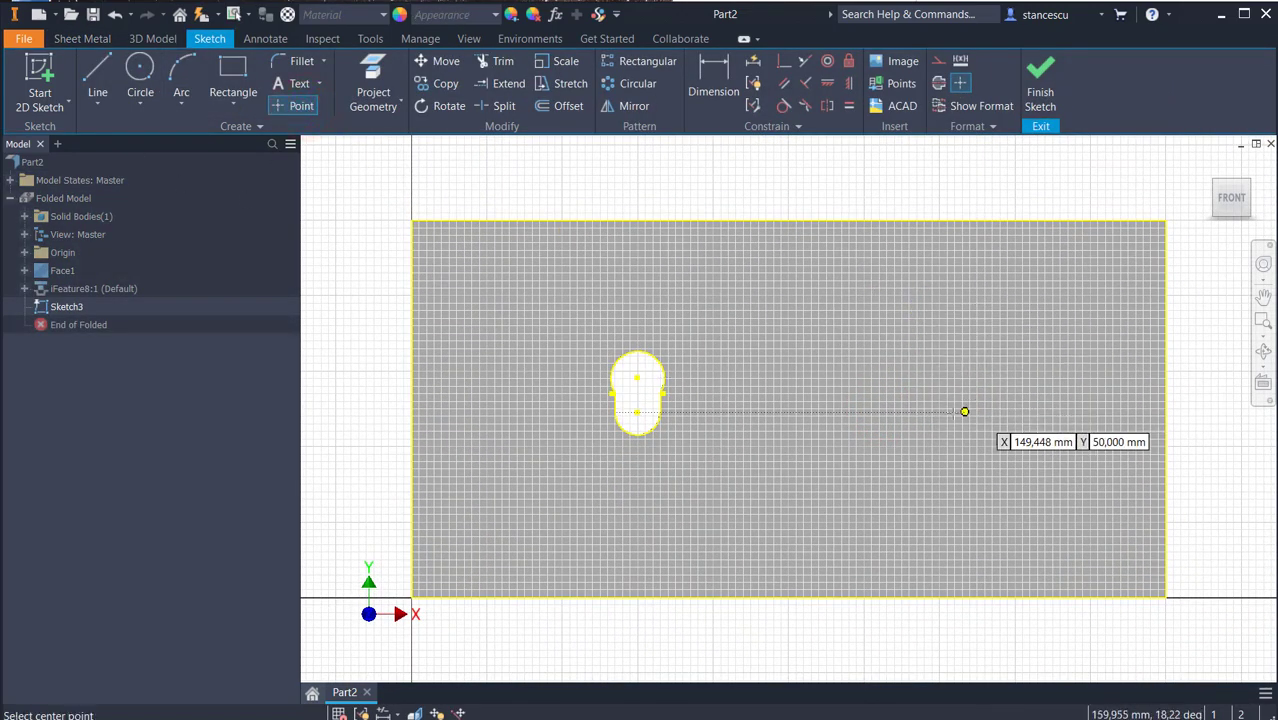
click(939, 408)
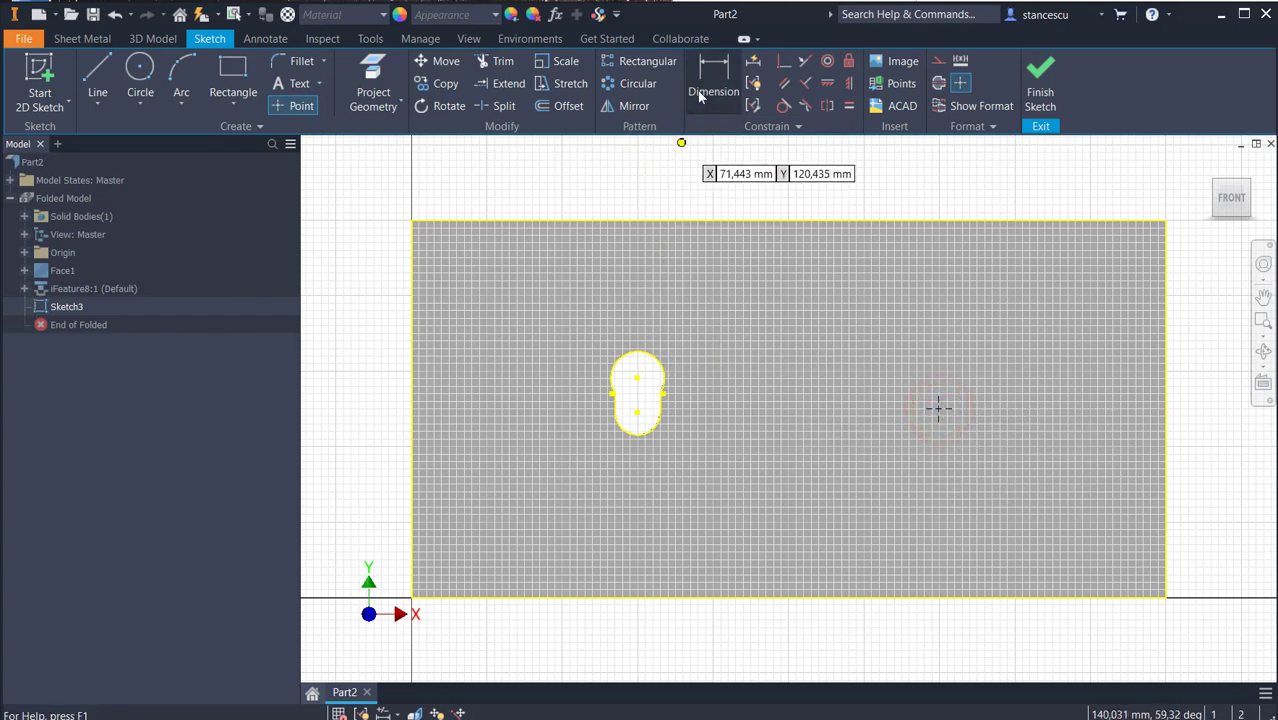
click(1040, 80)
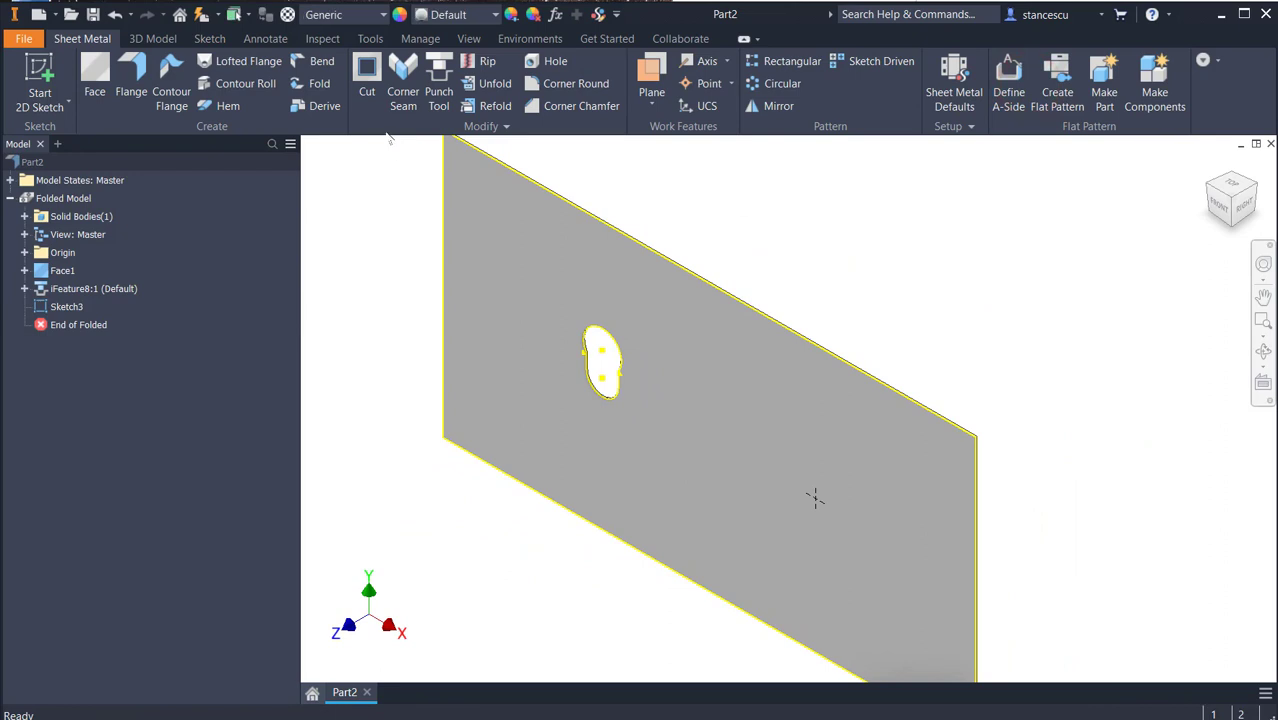
Load the Round Emboss.ide punch at the second sketched center point.
click(437, 77)
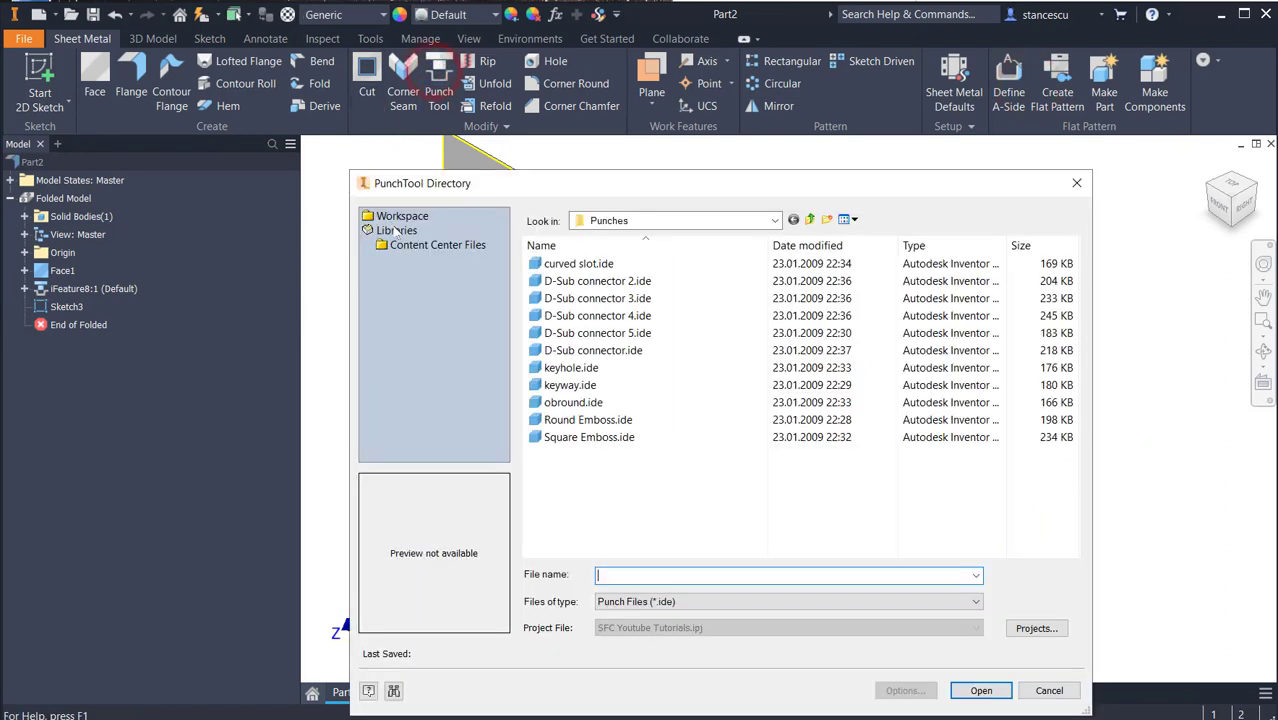
click(568, 420)
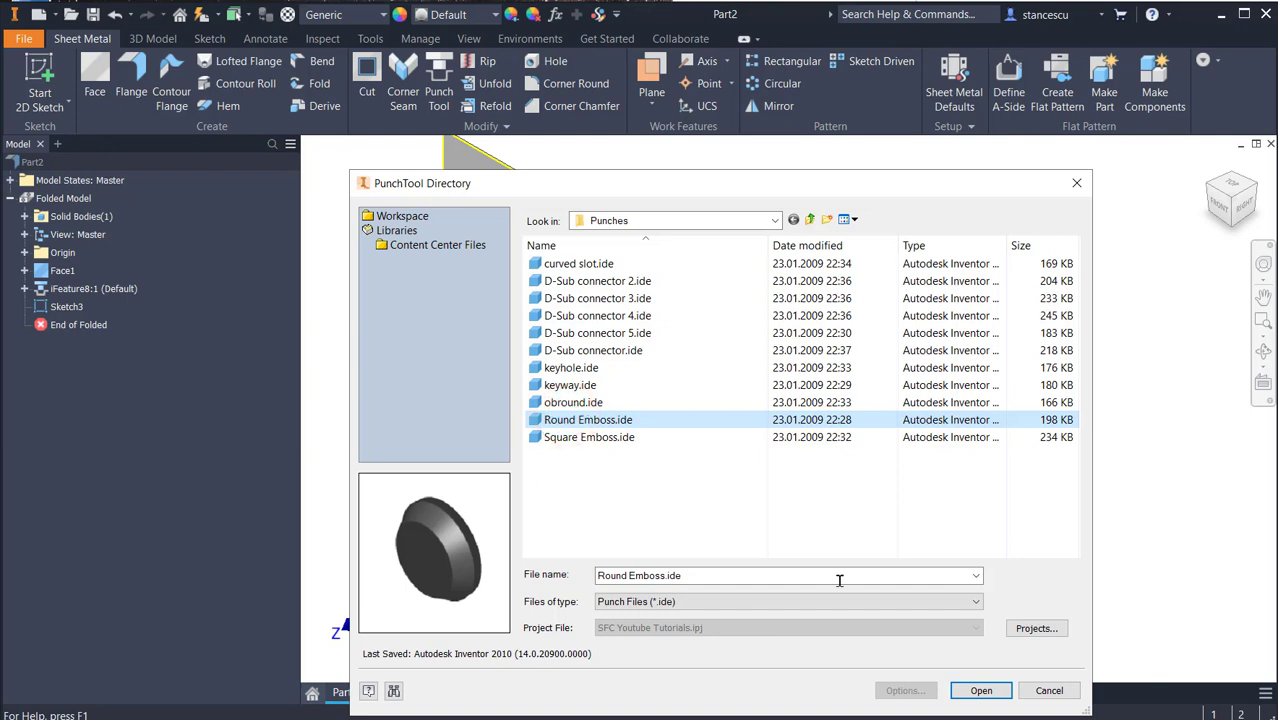
click(972, 690)
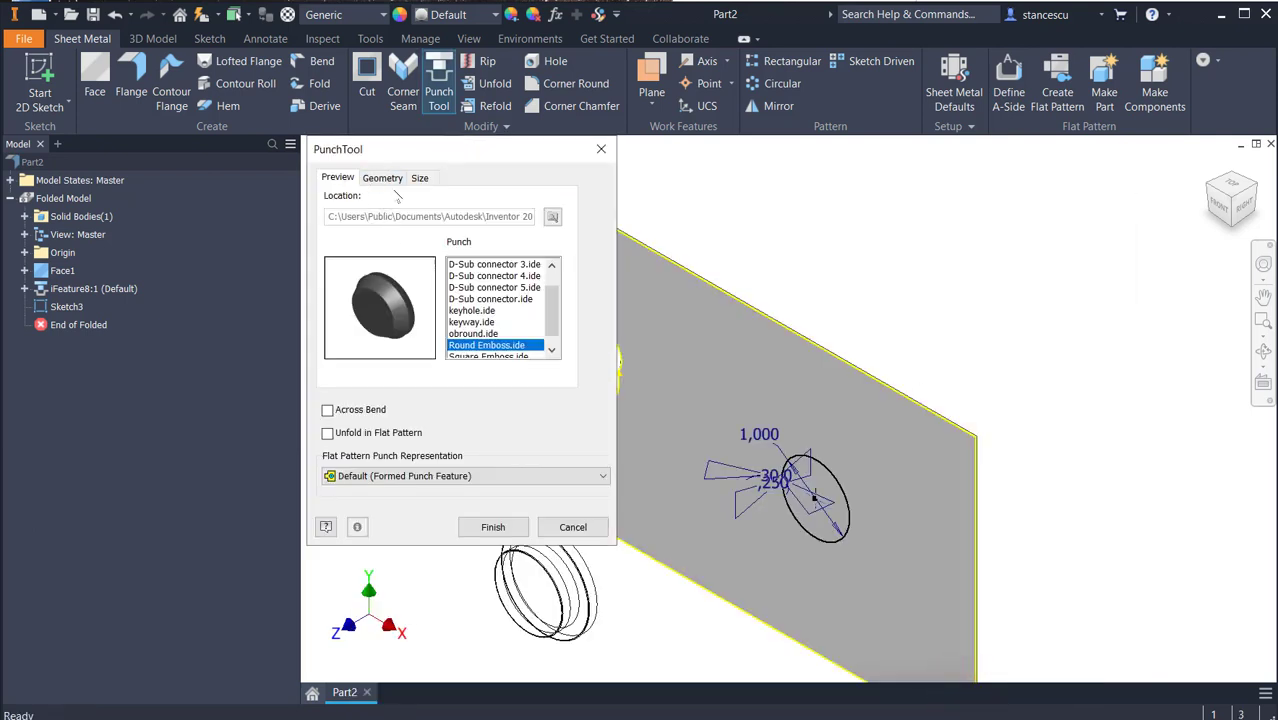
Set the round emboss punch's Diameter to 1.250 in and Height to 0.500 in, and finish the punch.
click(420, 177)
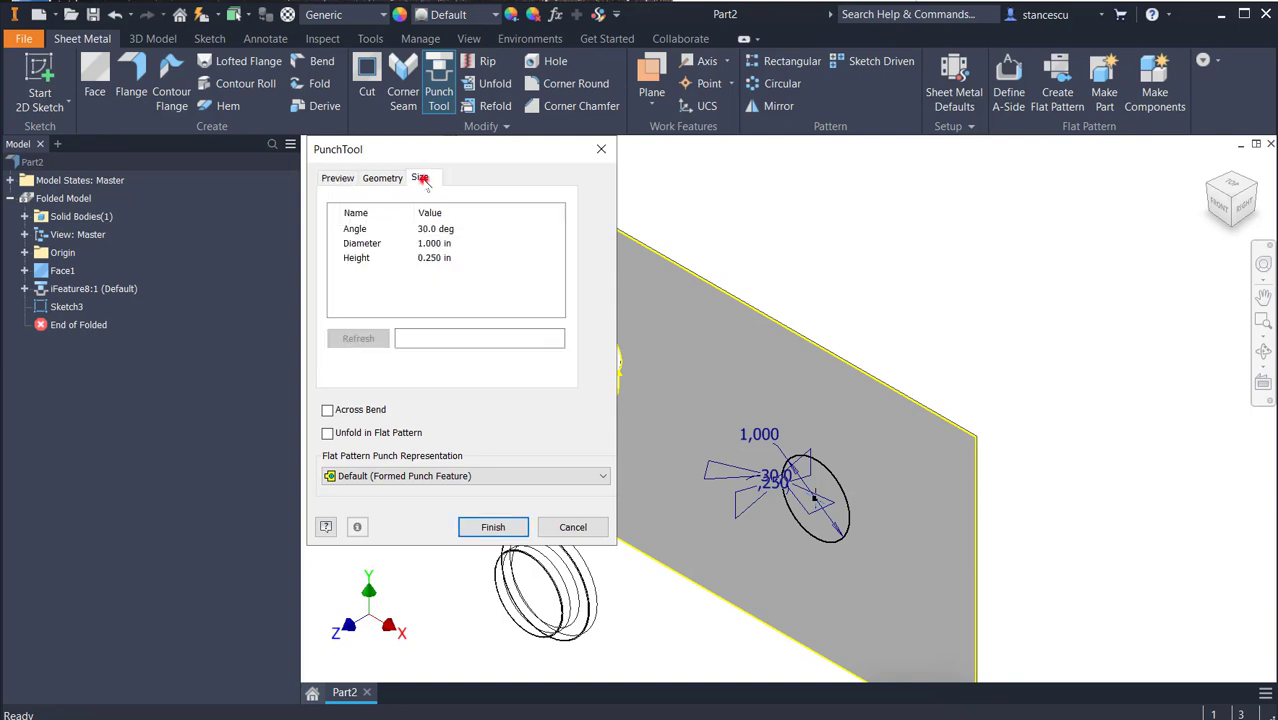
click(435, 244)
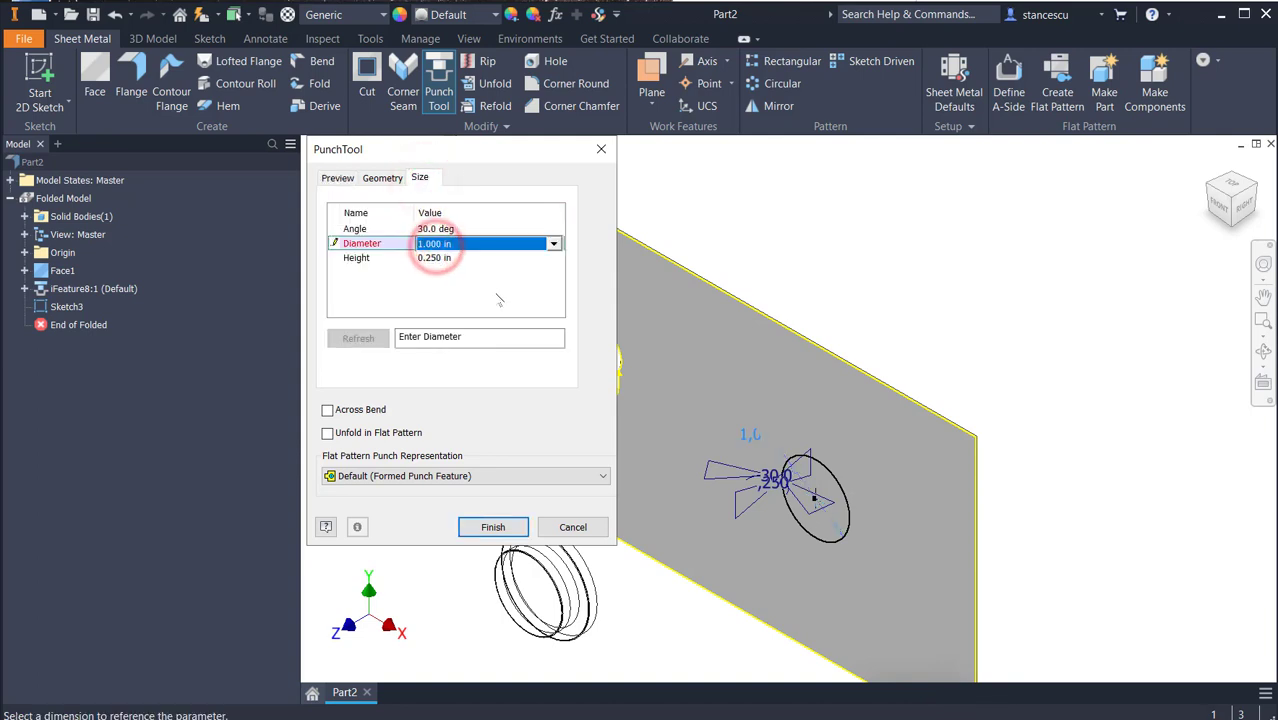
click(553, 244)
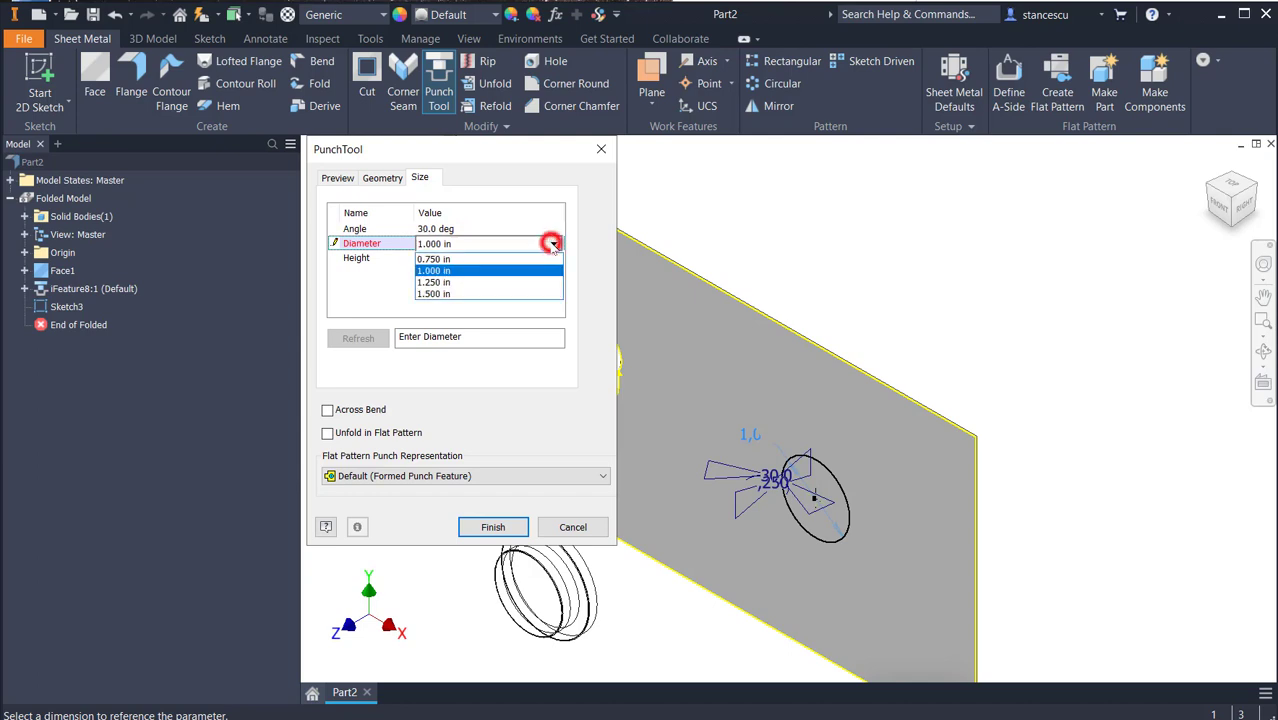
click(461, 281)
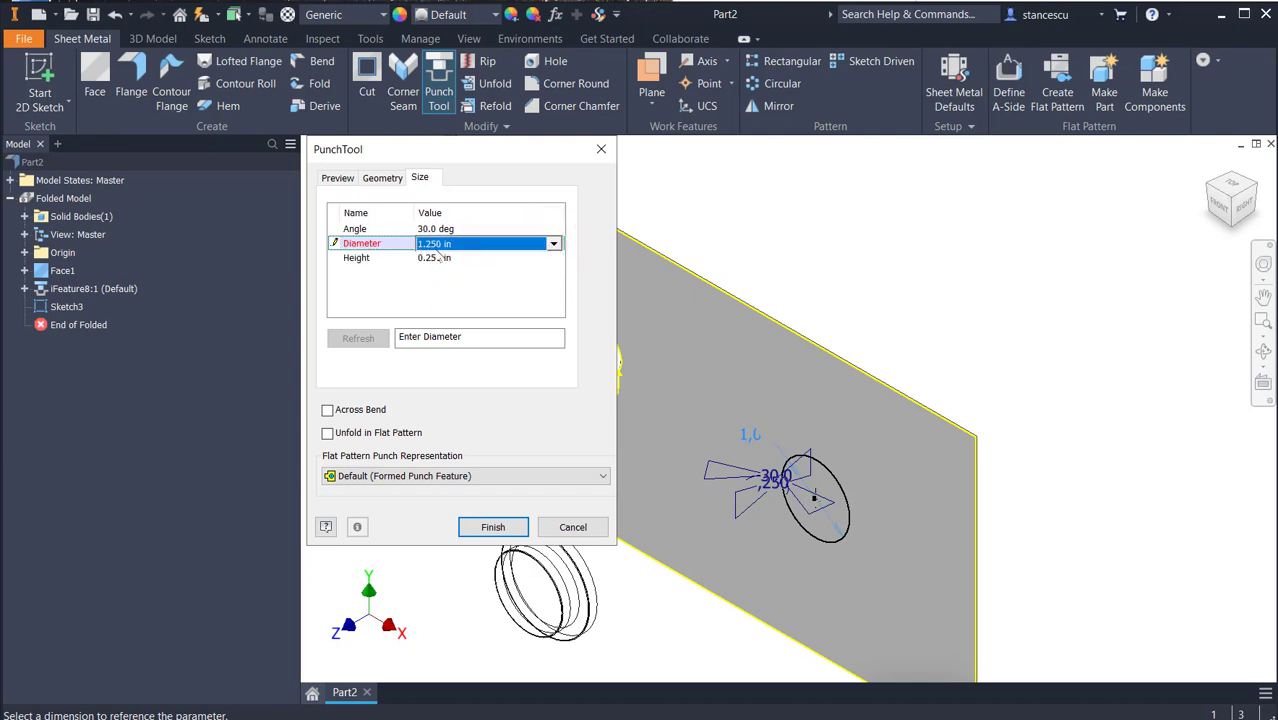
click(434, 258)
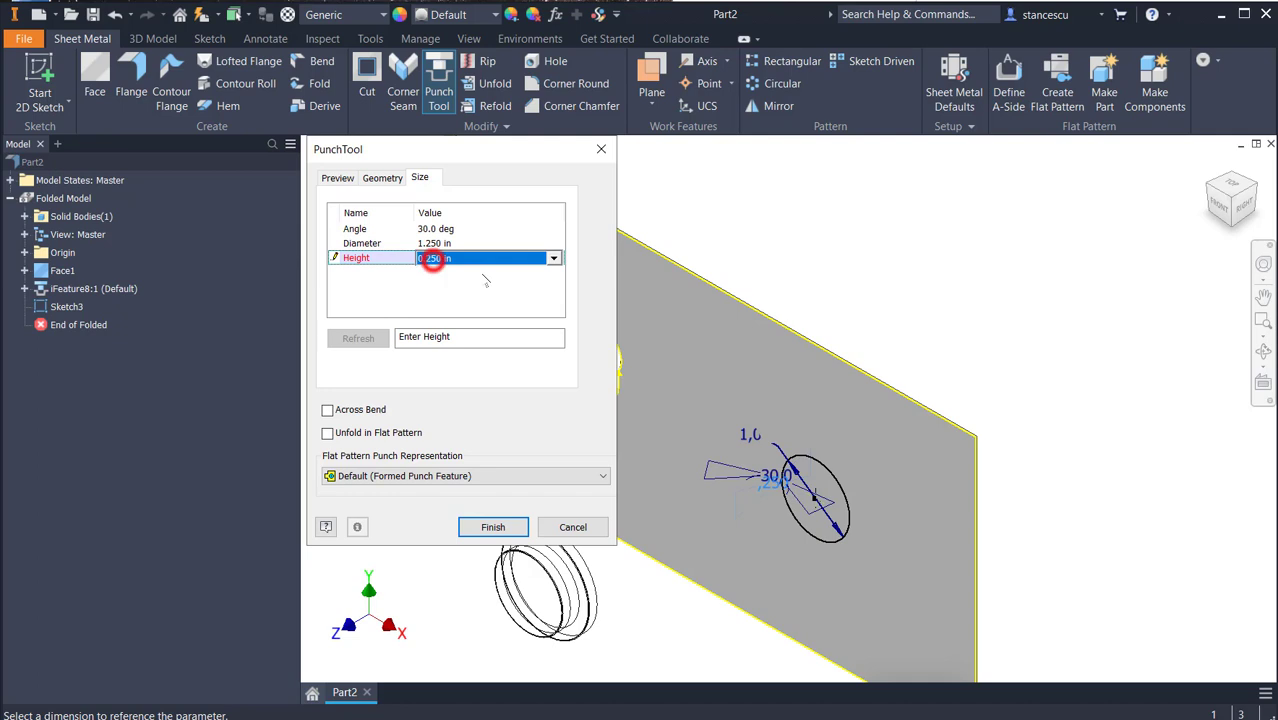
click(553, 258)
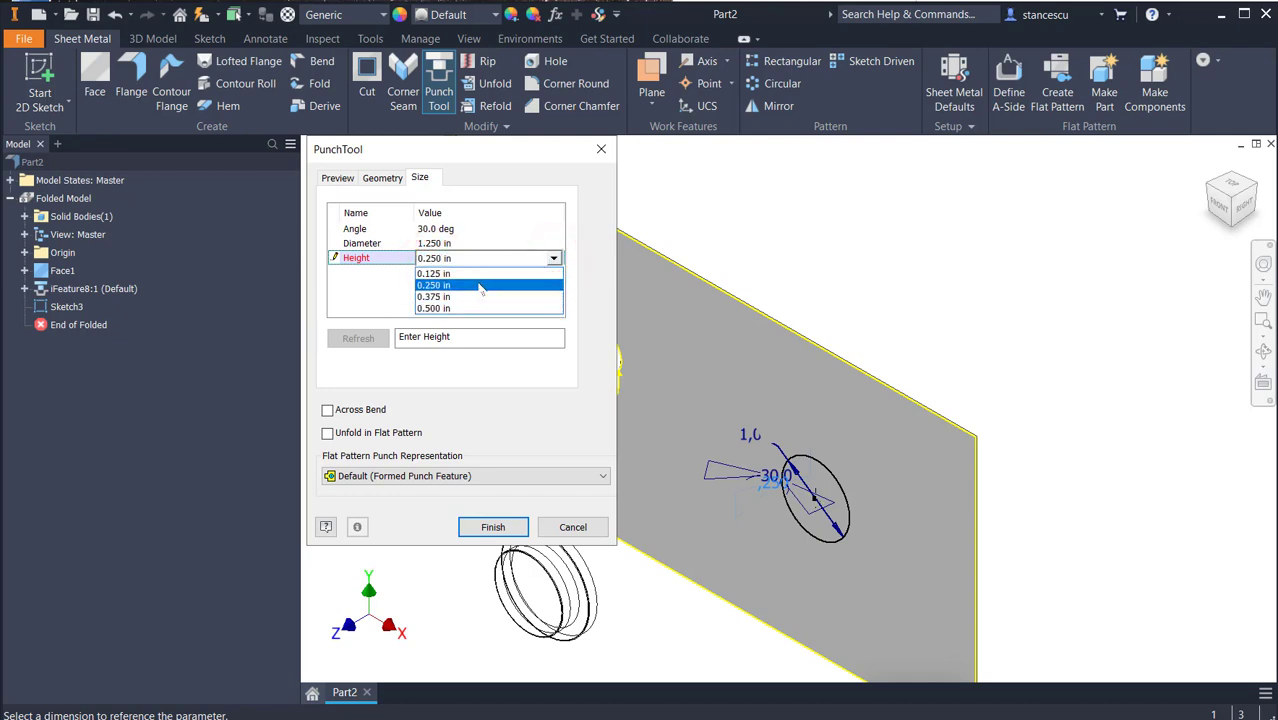
click(462, 307)
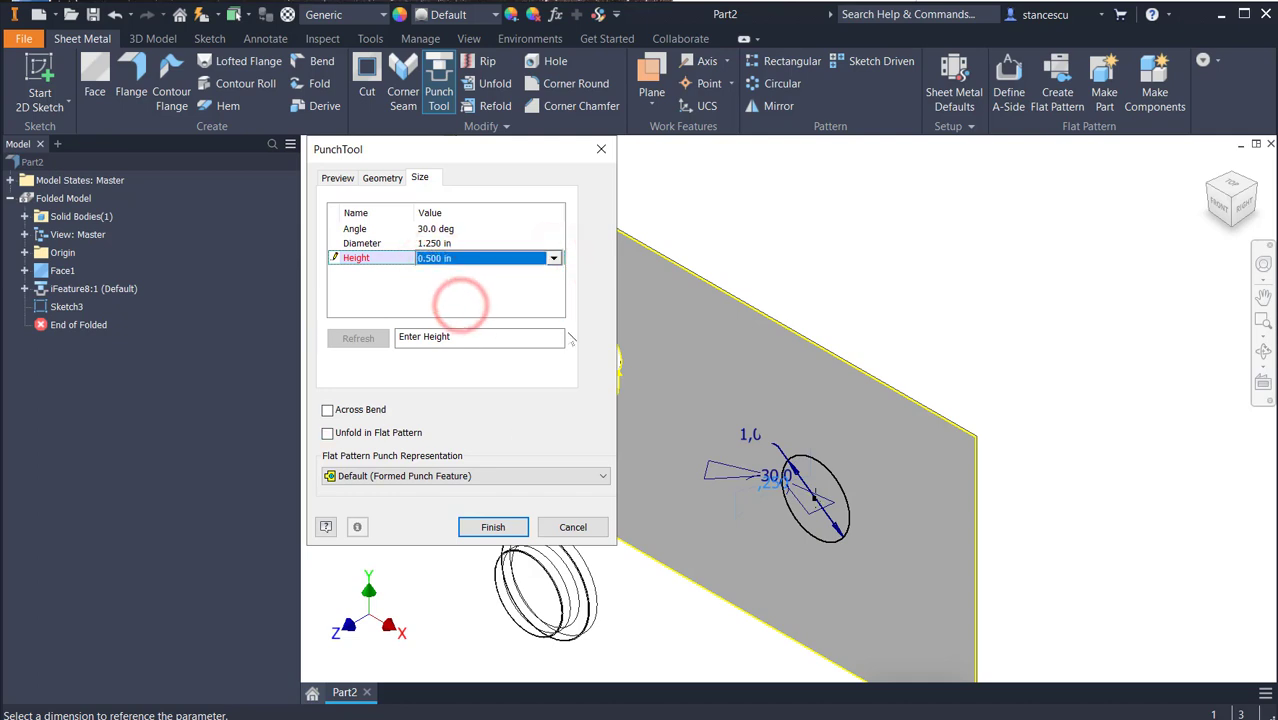
click(493, 527)
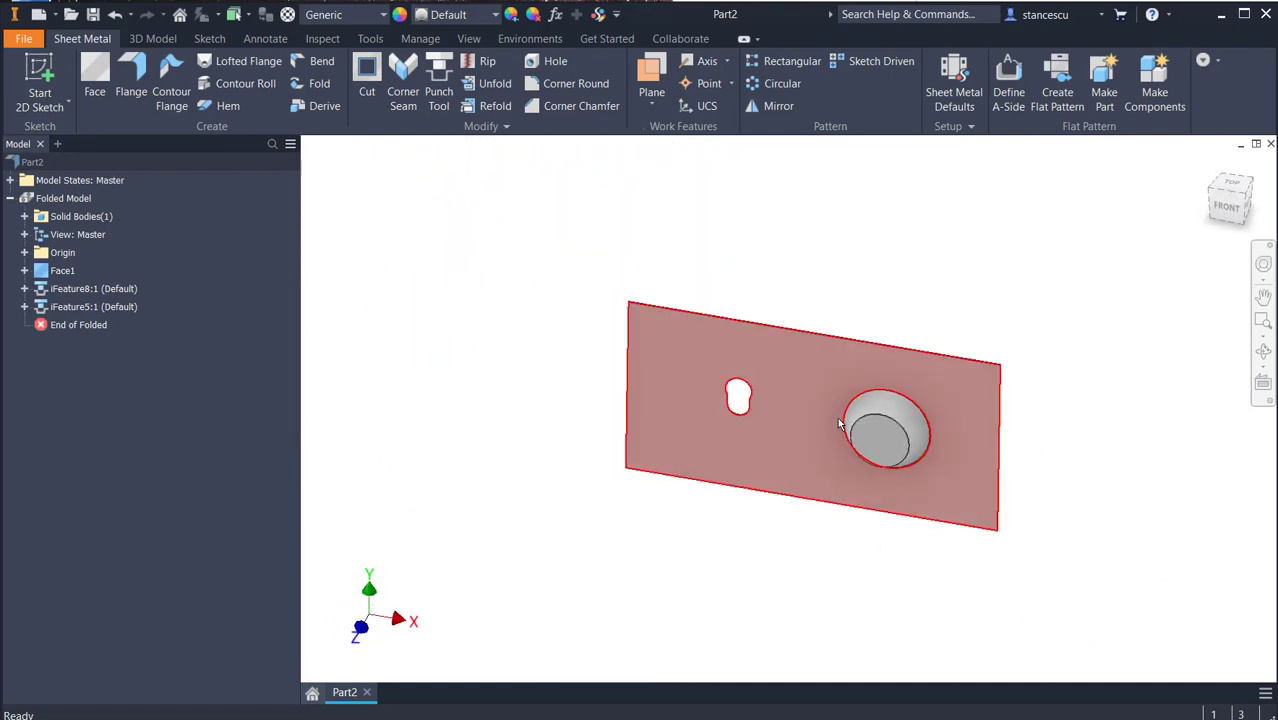
Sketch a slanted bend line on the plate's front face from the upper to the lower edge, between the keyhole and the emboss.
click(810, 394)
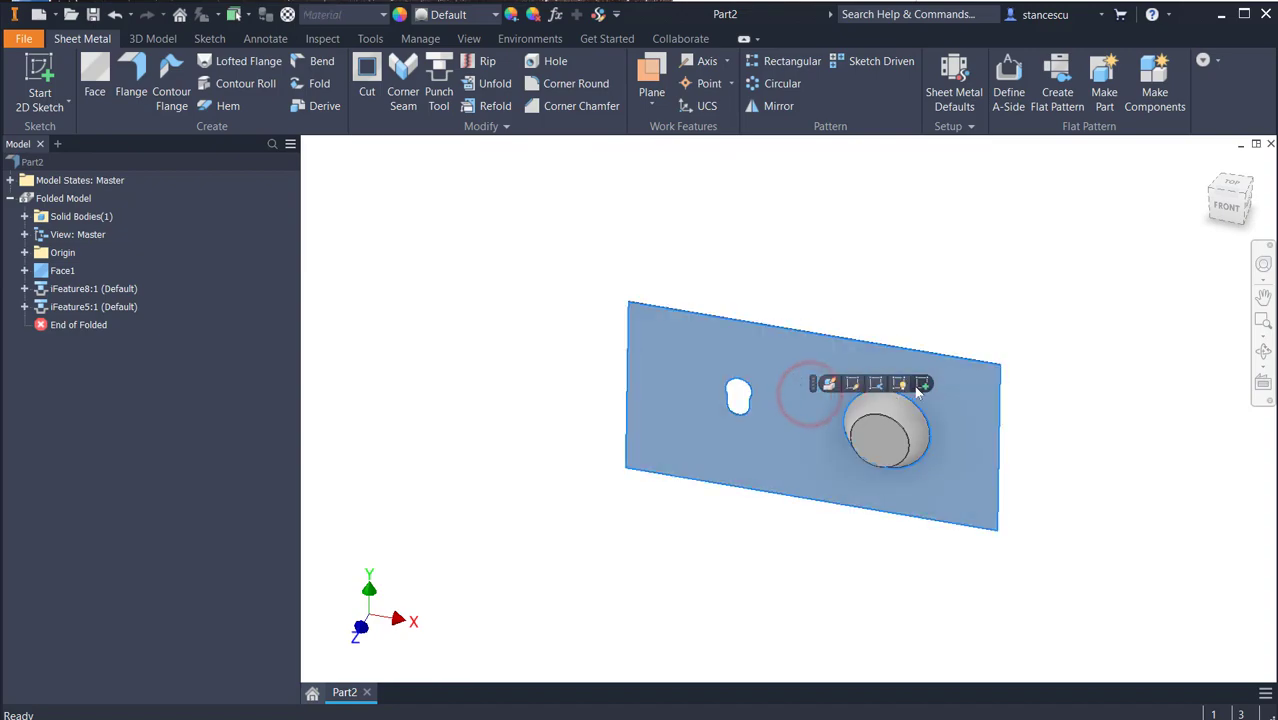
click(877, 384)
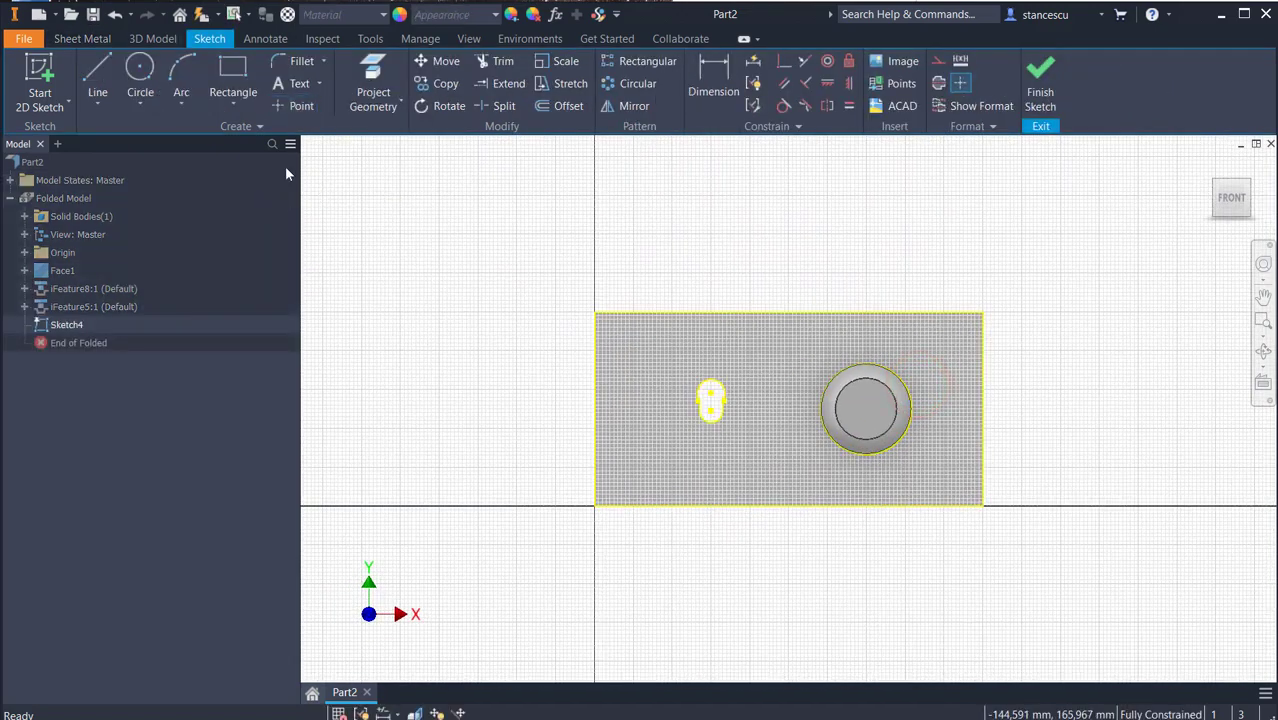
click(98, 70)
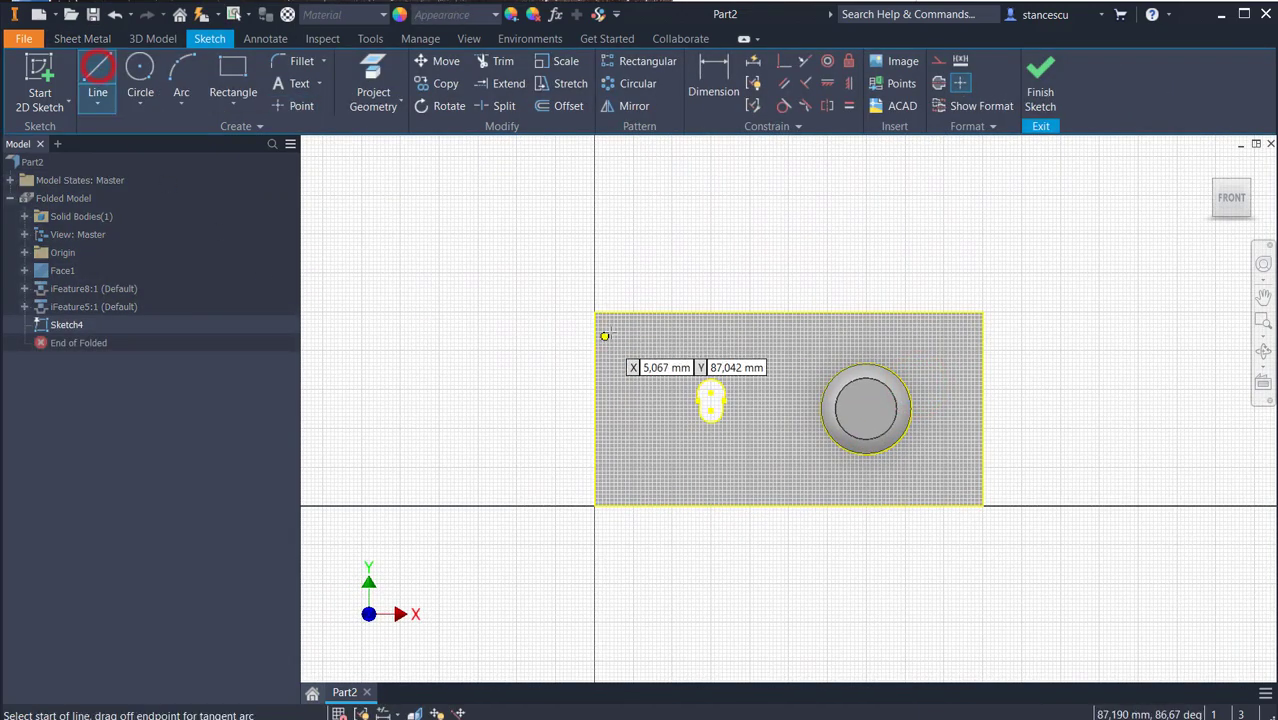
click(734, 311)
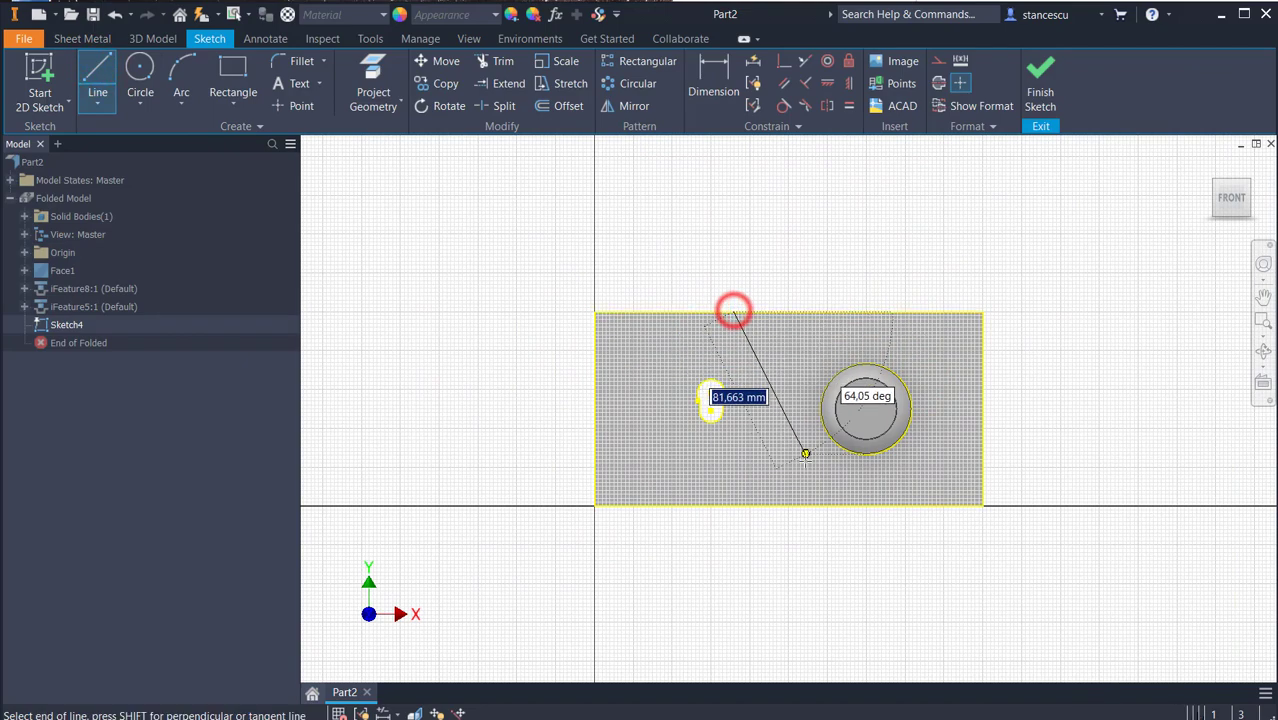
click(820, 505)
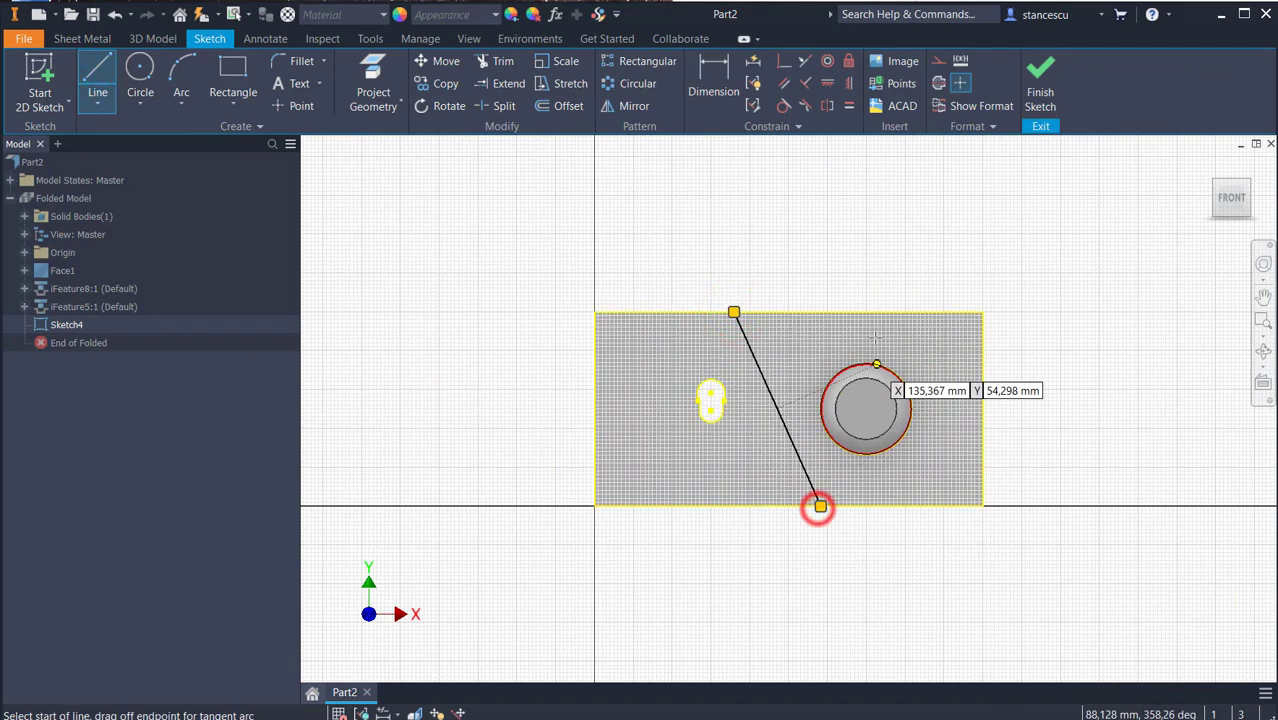
click(1040, 68)
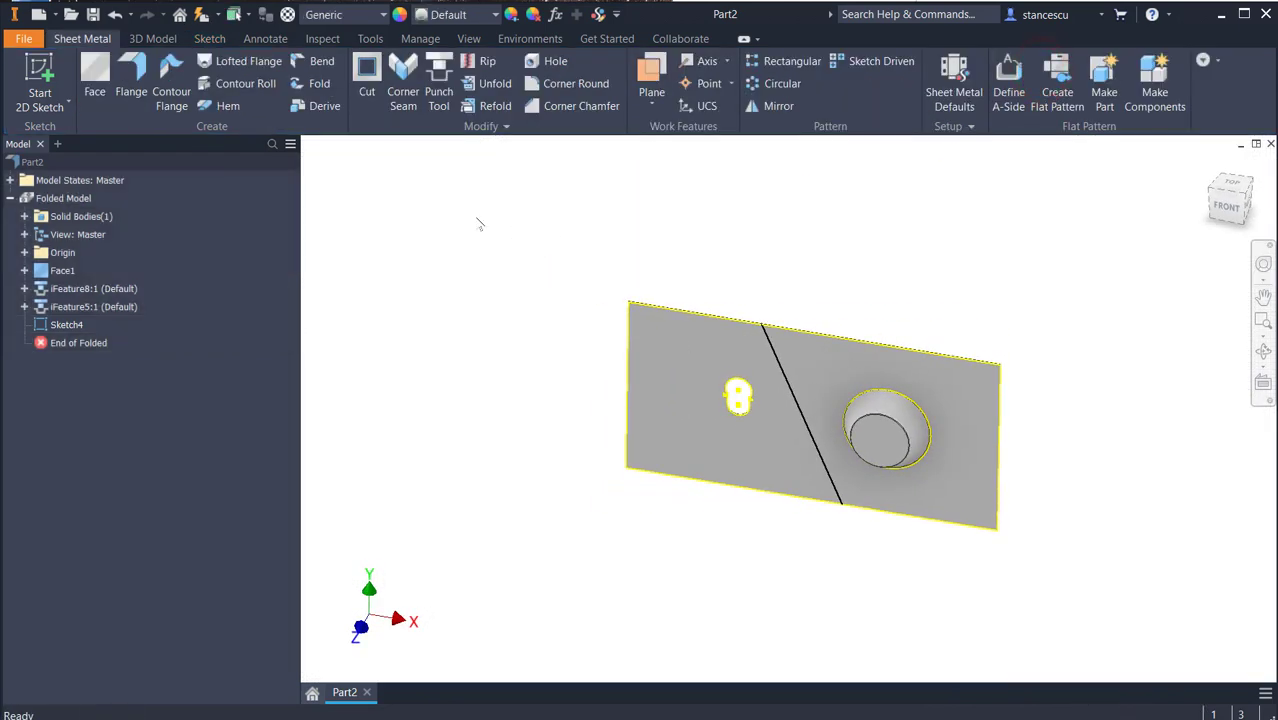
Fold the plate 90° along the sketched slanted line with the fold direction flipped, and inspect the folded part.
click(319, 85)
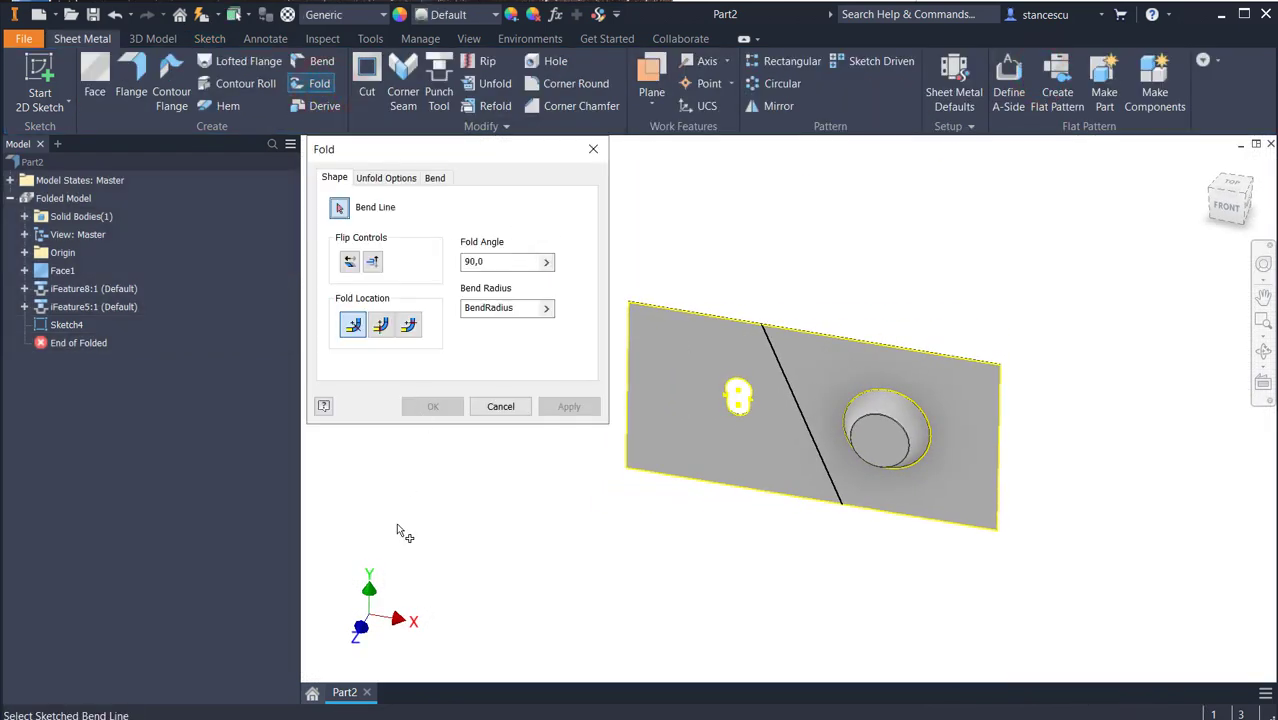
click(797, 394)
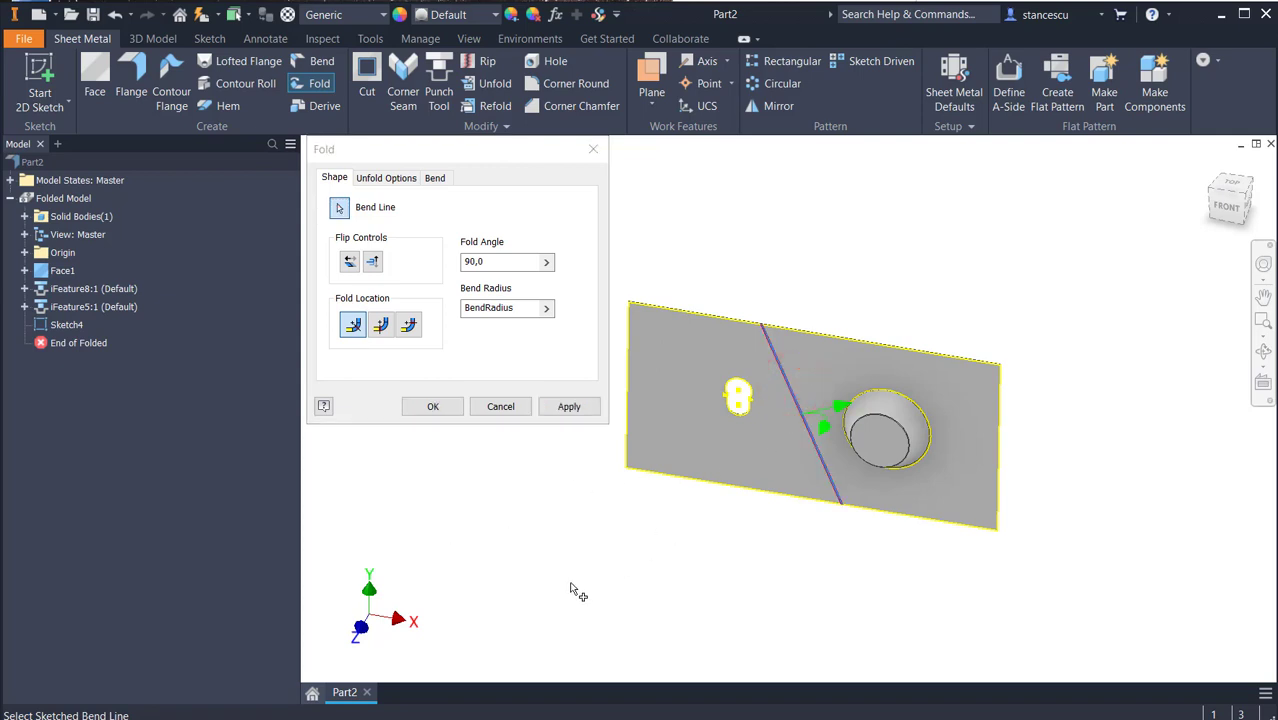
click(372, 261)
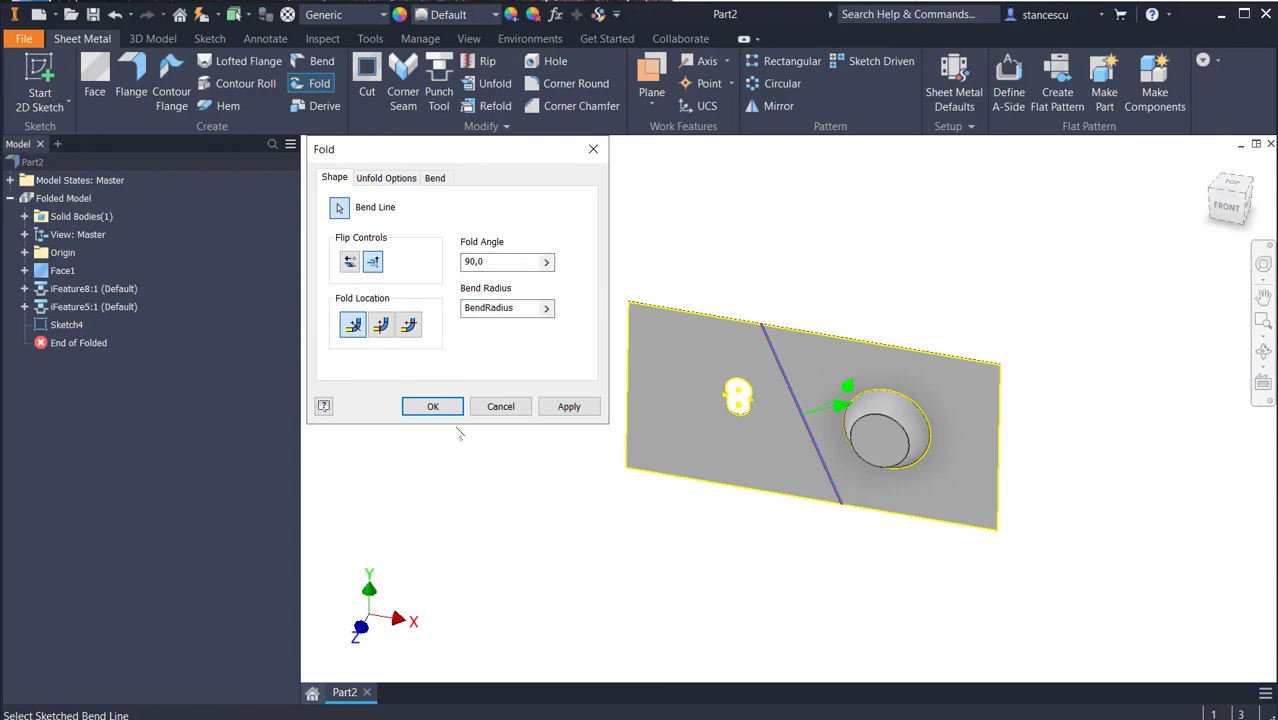
click(433, 407)
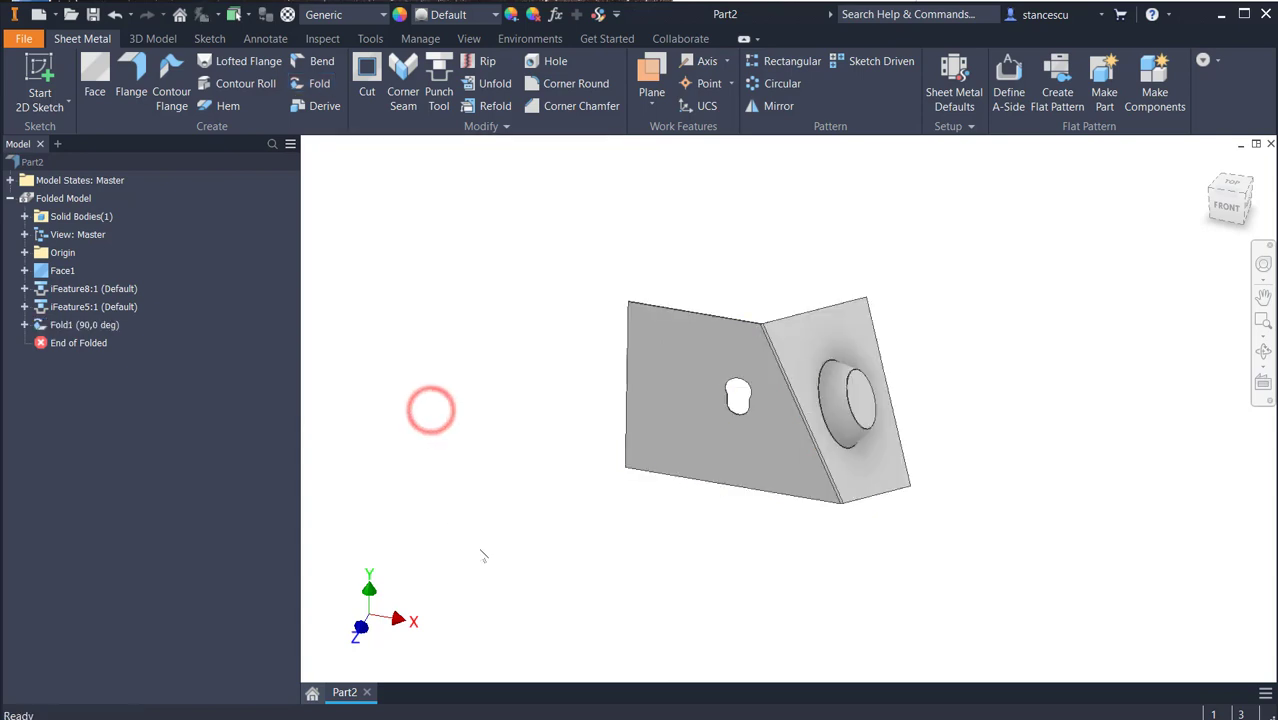
shift+middle_drag(699, 554, 697, 556)
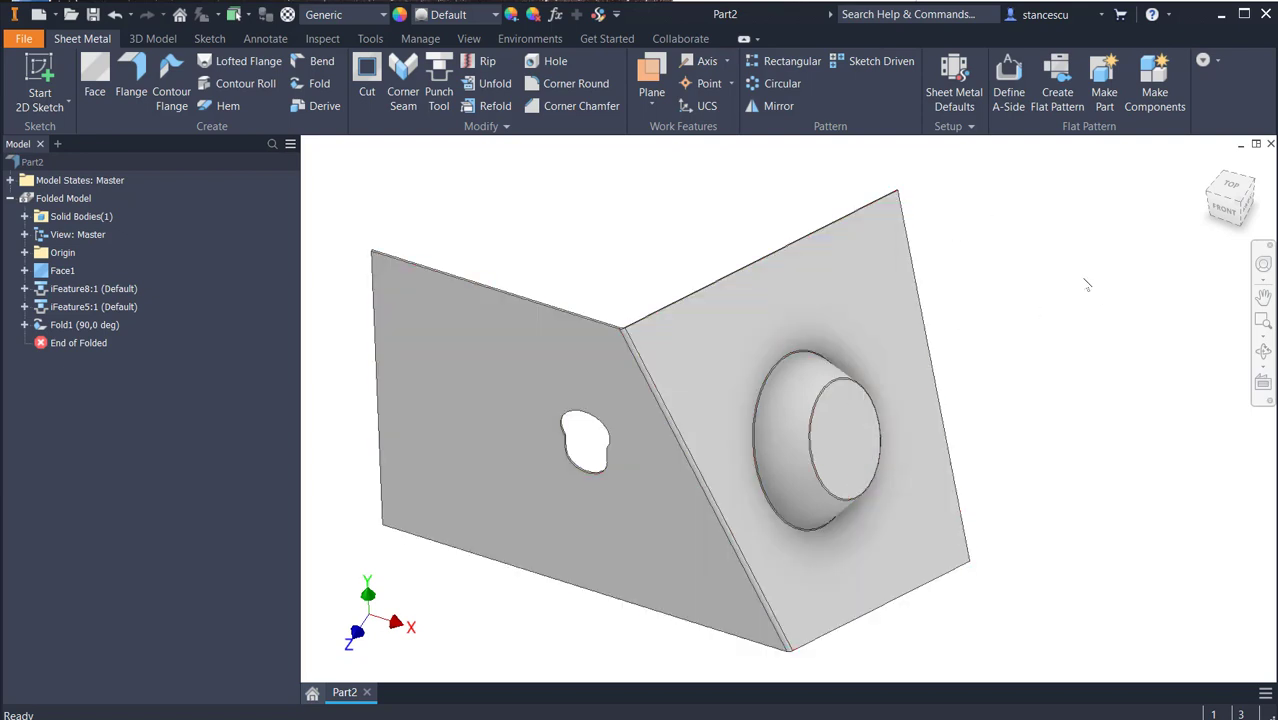
Create the folded part's flat pattern and inspect its emboss, keyhole and bend line from an angle.
click(1060, 72)
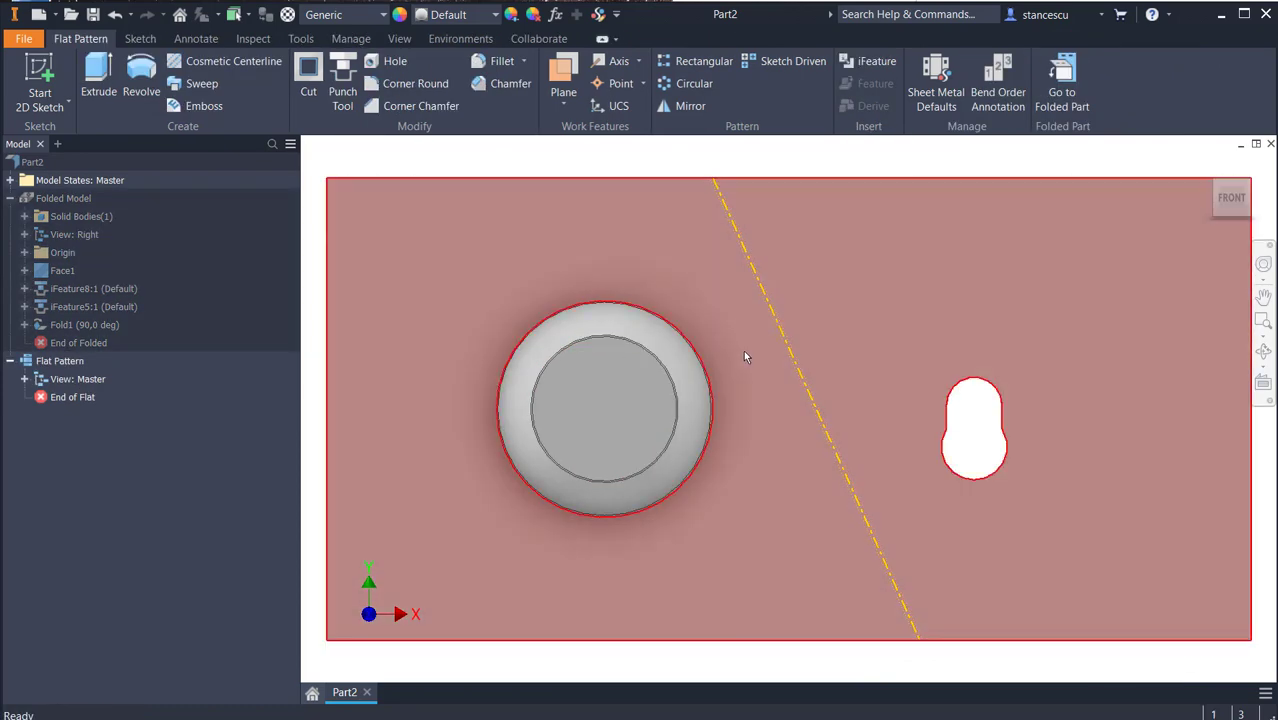
scroll(745, 357, down, 1)
shift+middle_drag(744, 355, 790, 365)
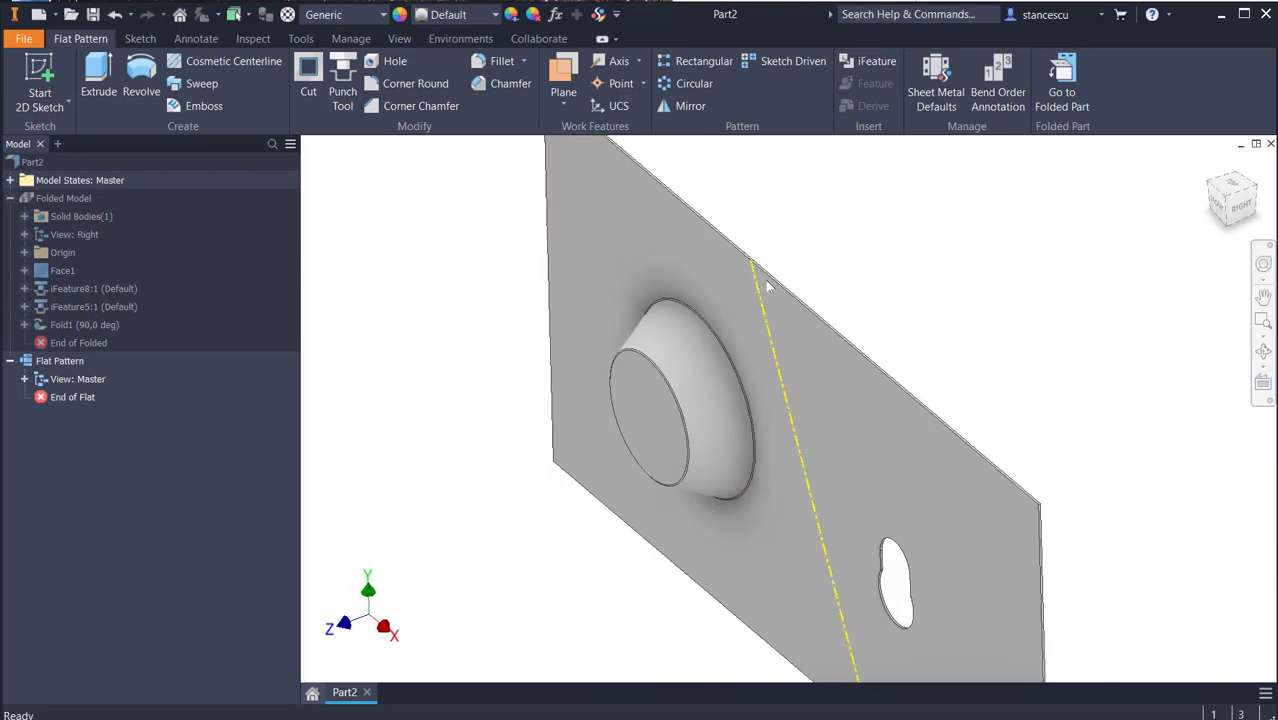
shift+middle_drag(885, 420, 833, 322)
shift+middle_drag(705, 407, 878, 226)
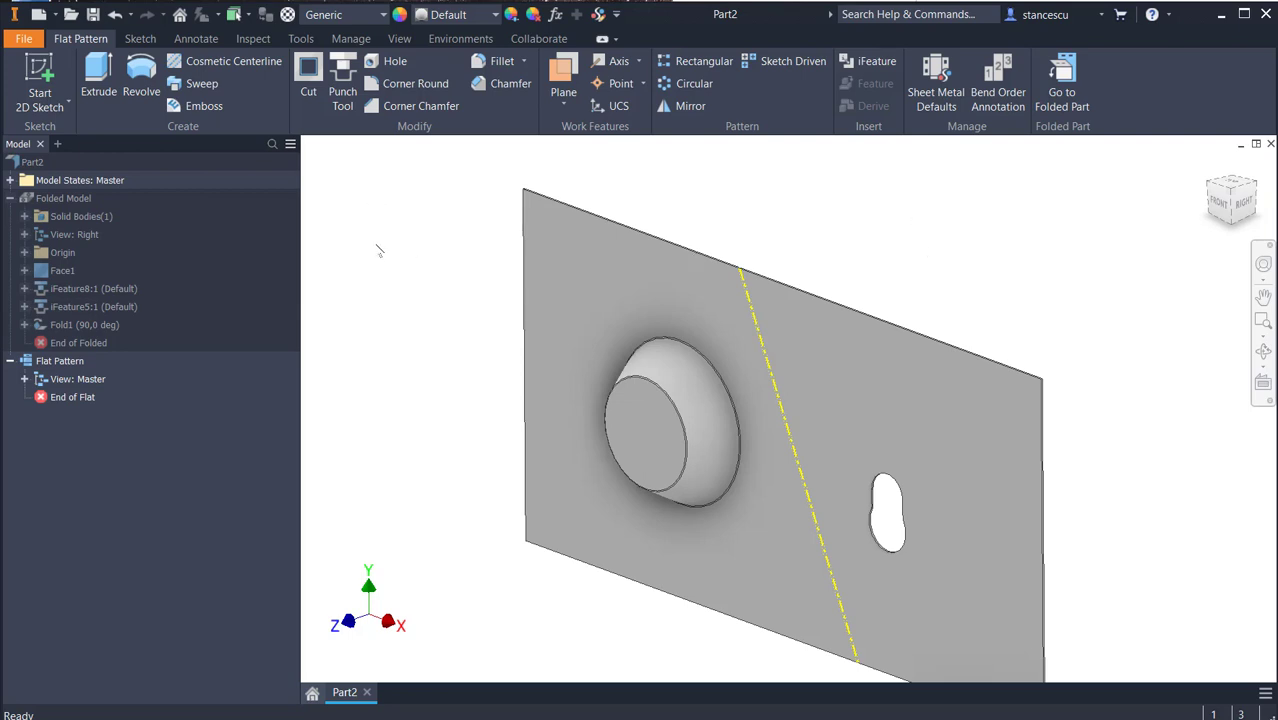
shift+middle_drag(943, 241, 916, 243)
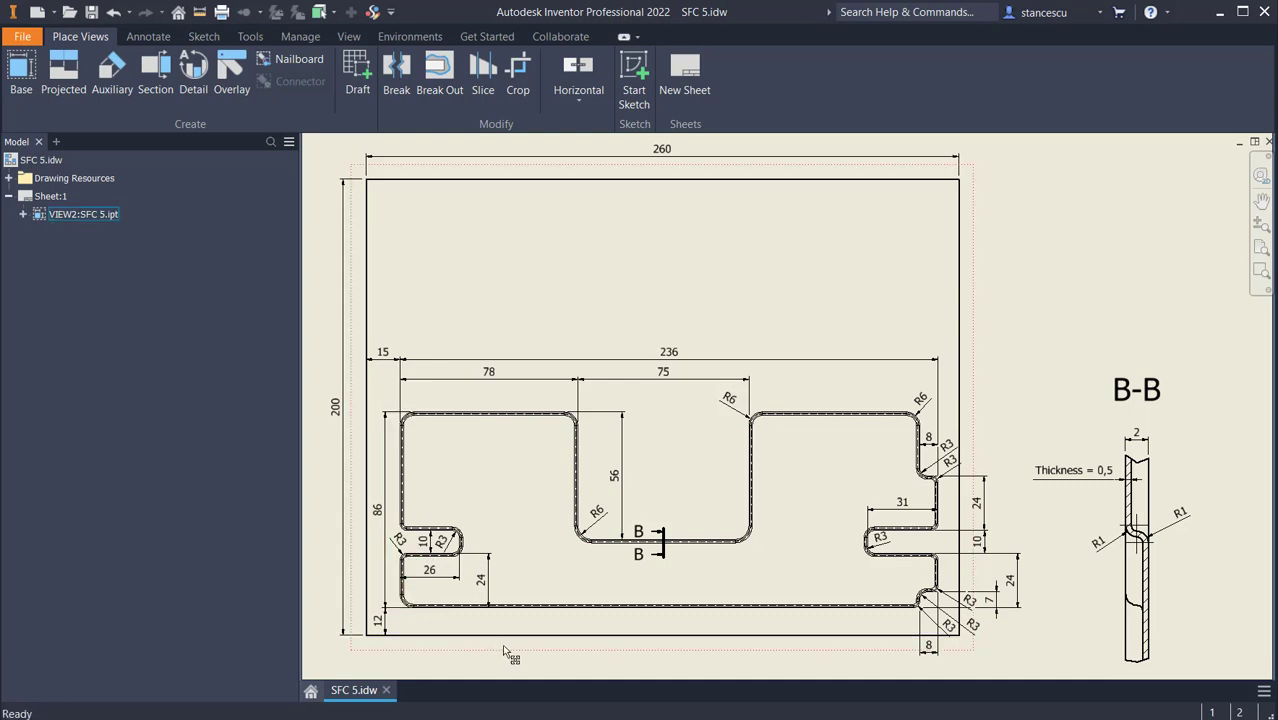
Examine the SFC 5 drawing's section B-B for thickness, depth and bend radii, and check the dimensions of the embossed contour.
click(795, 603)
scroll(1155, 548, up, 3)
scroll(1158, 549, up, 3)
middle_drag(1140, 492, 1045, 265)
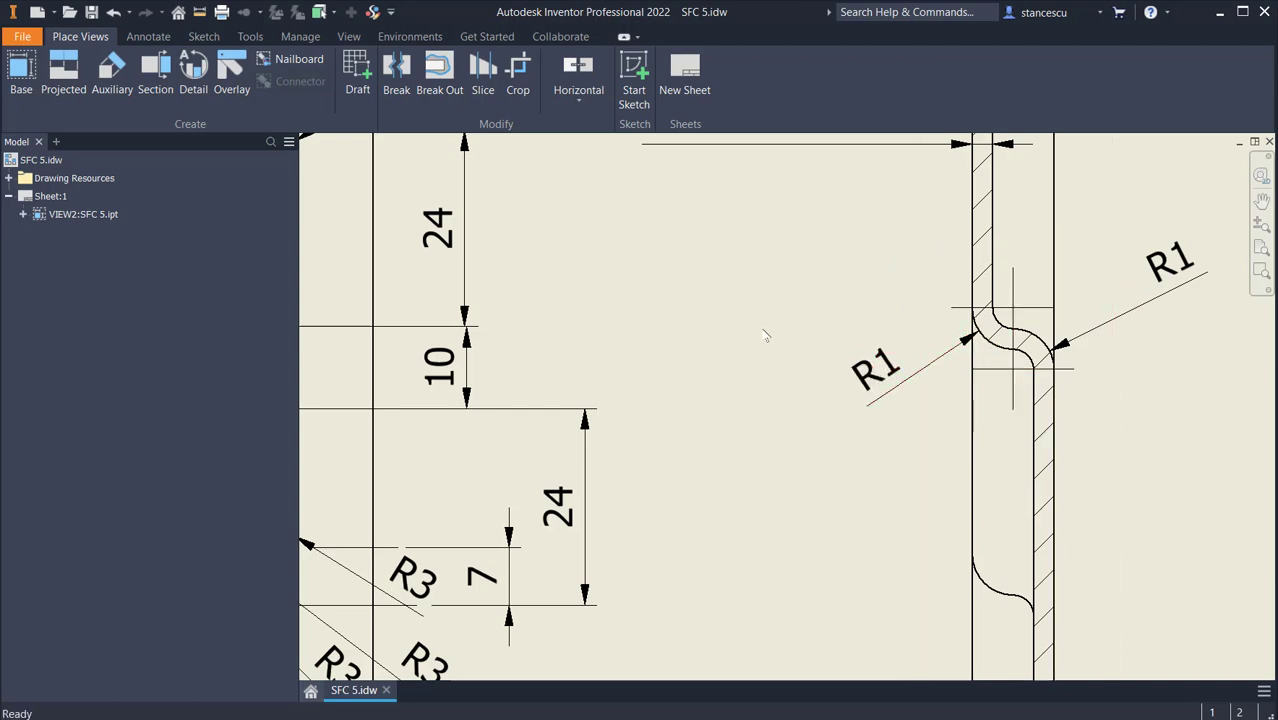
mouse_move(770, 288)
middle_down()
mouse_move(906, 466)
mouse_move(792, 502)
middle_up()
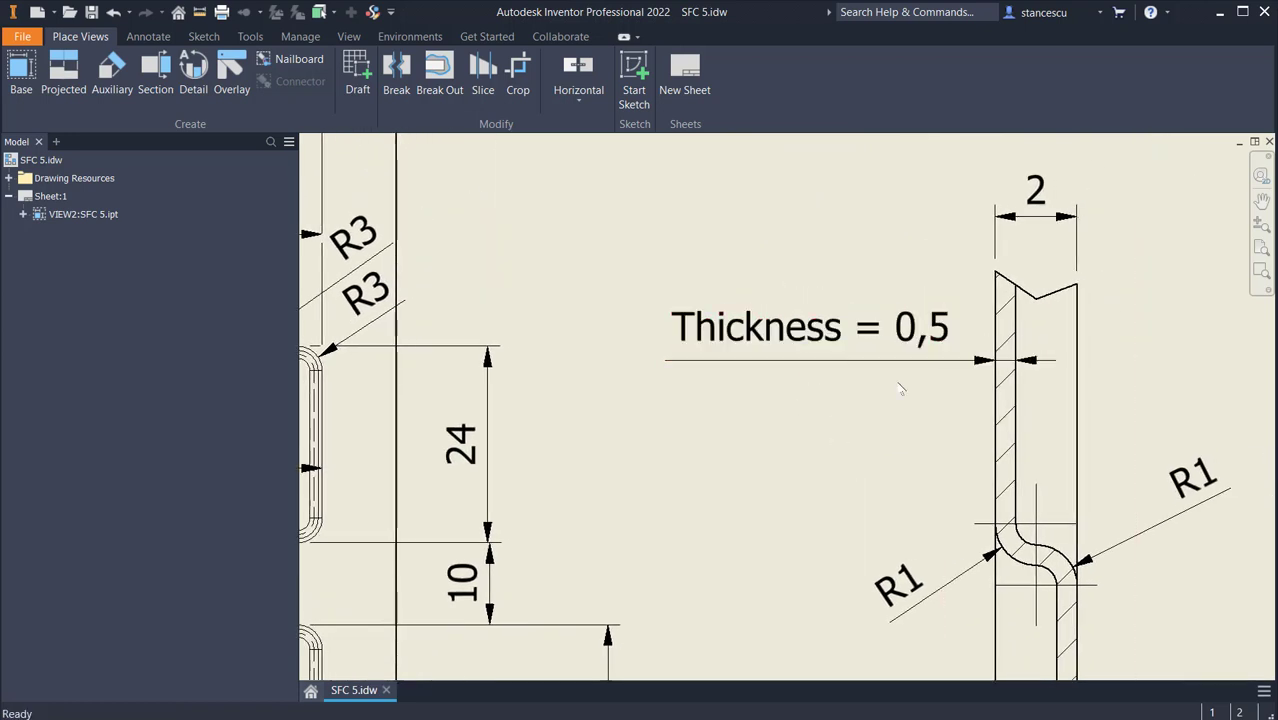
drag(869, 445, 820, 342)
middle_drag(853, 418, 815, 403)
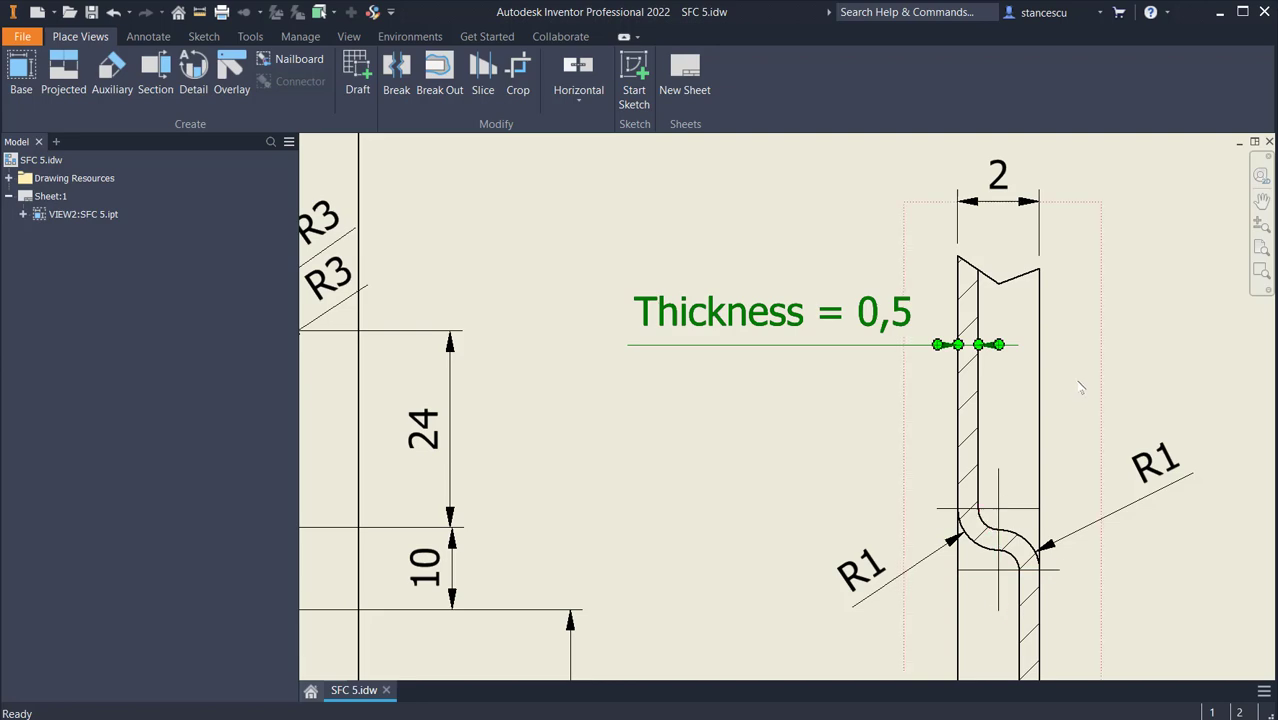
middle_drag(704, 392, 899, 345)
scroll(842, 346, down, 3)
mouse_move(821, 381)
middle_down()
mouse_move(988, 360)
mouse_move(978, 351)
middle_up()
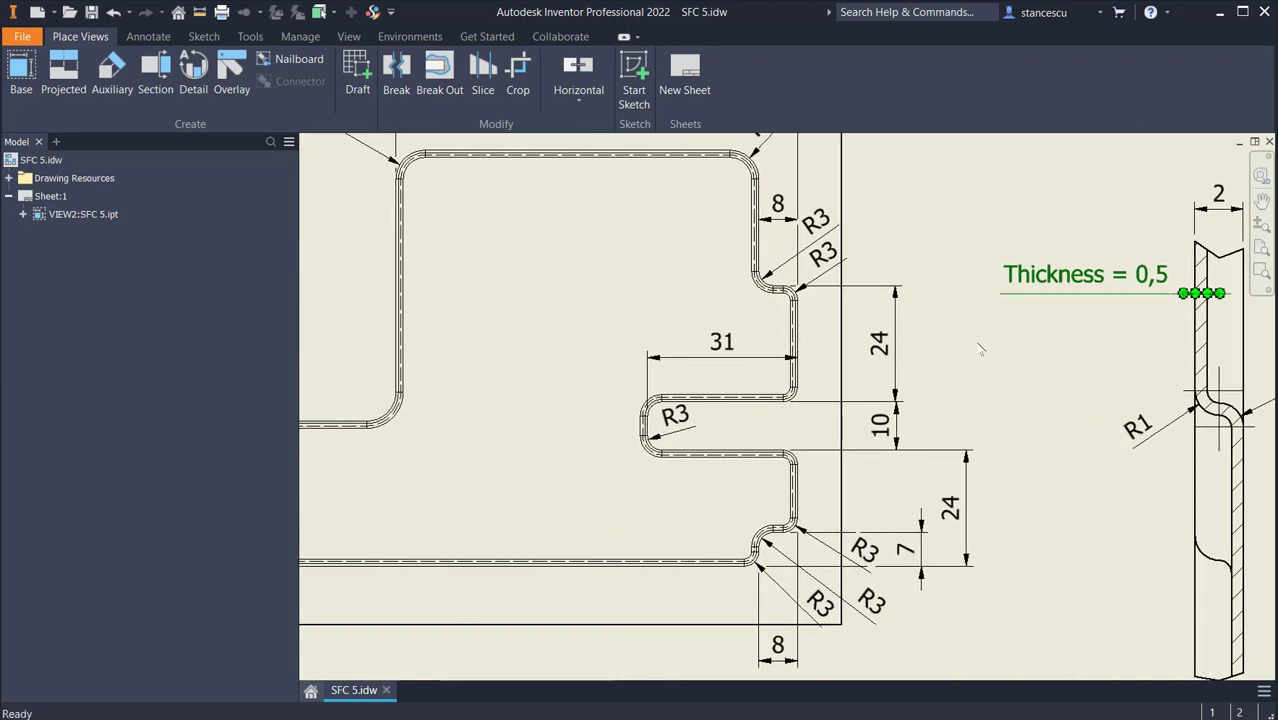
scroll(979, 349, down, 2)
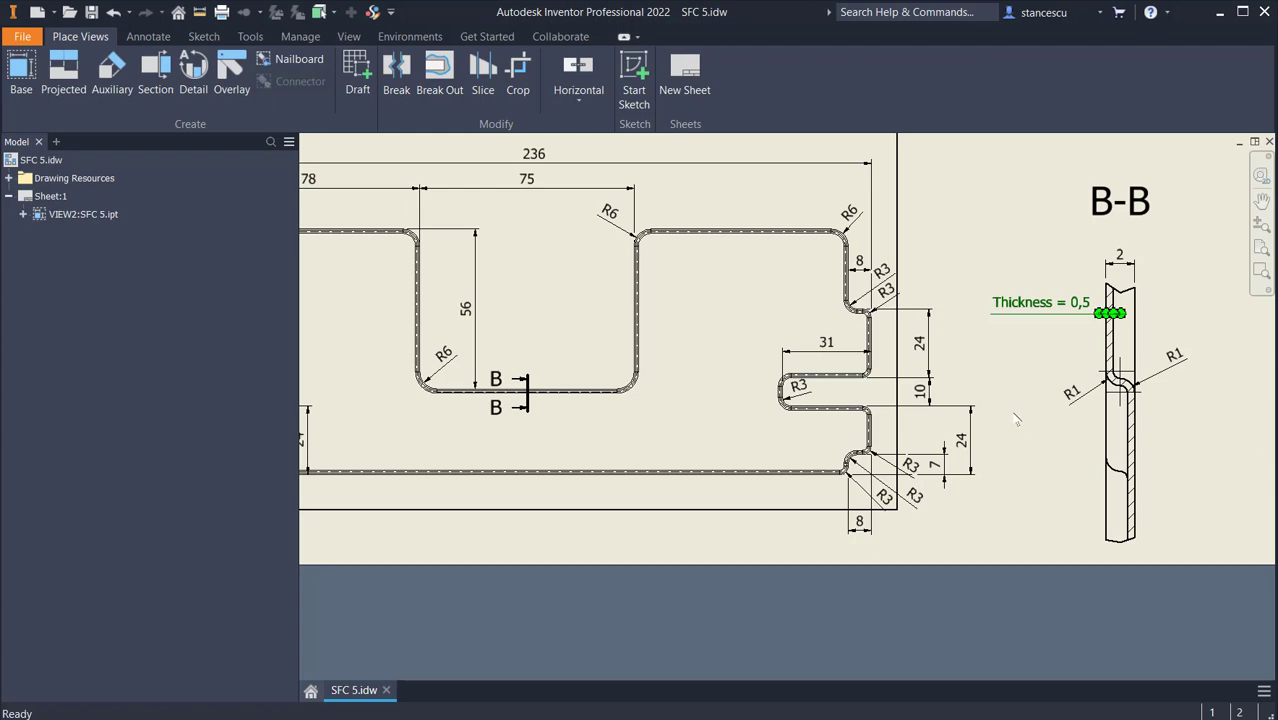
key(Home)
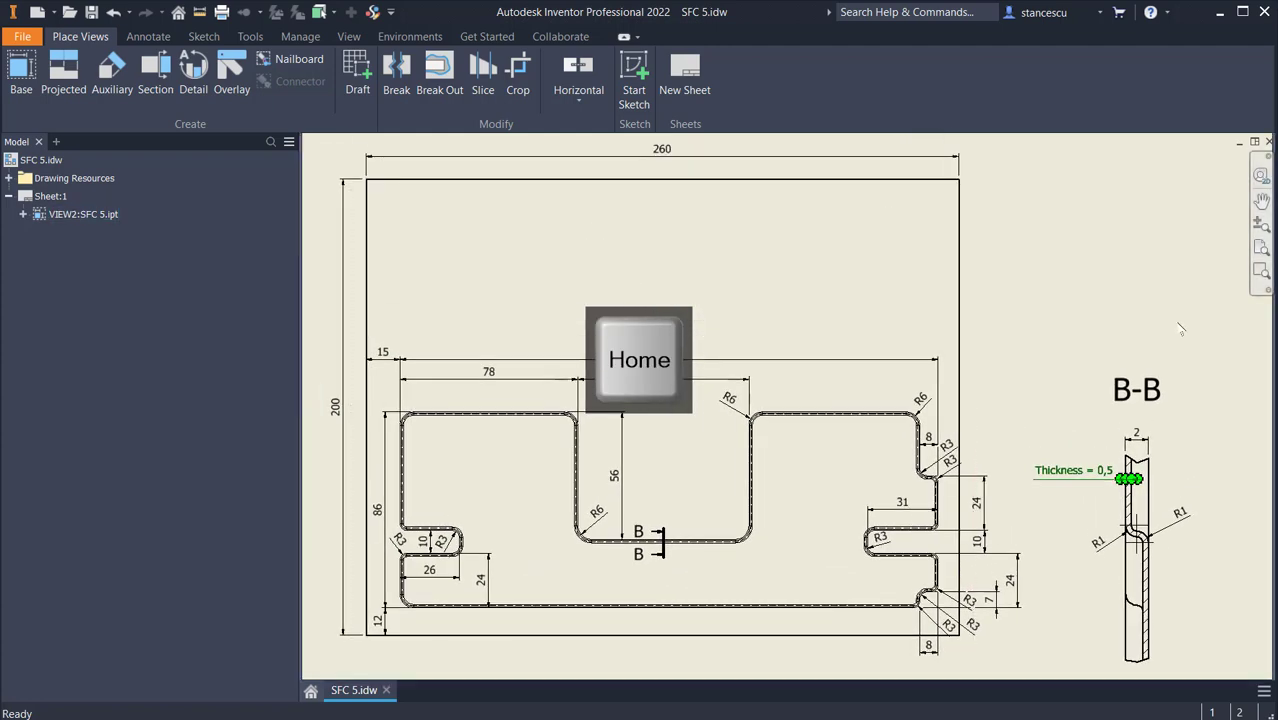
click(1122, 266)
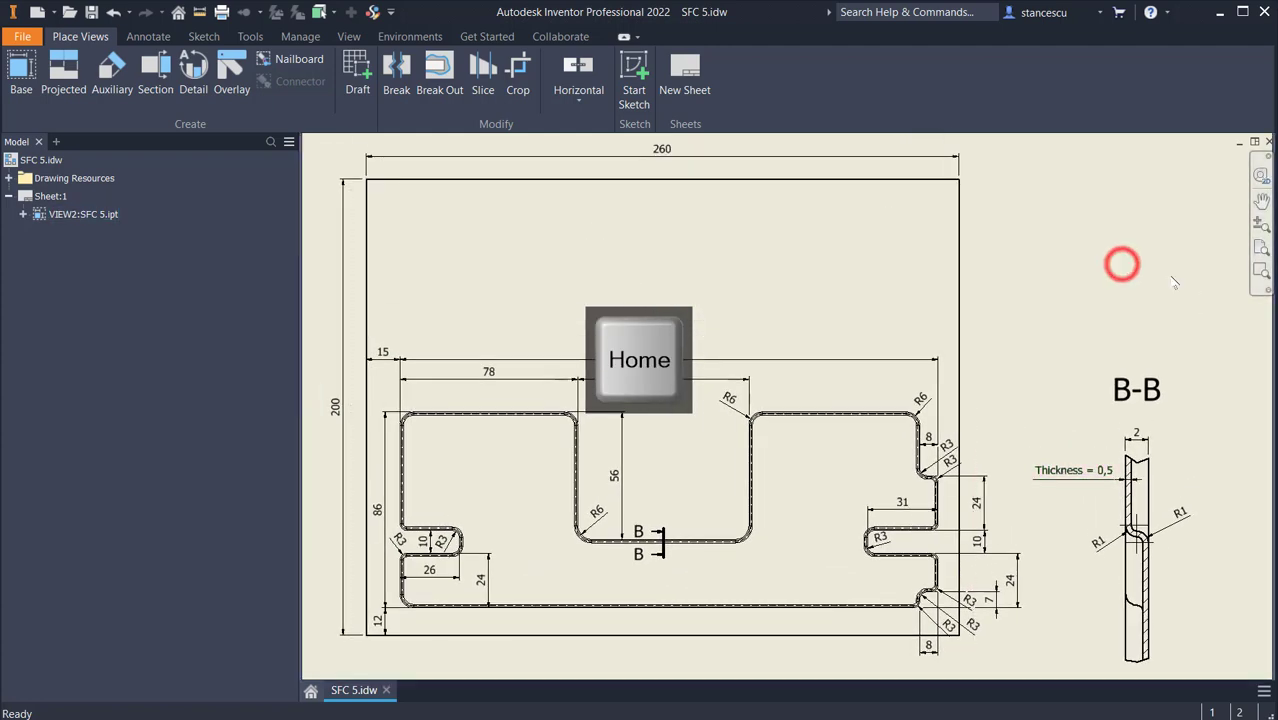
Create a new metric sheet metal part and start a 2D sketch on the front XY plane.
click(37, 12)
double_click(419, 191)
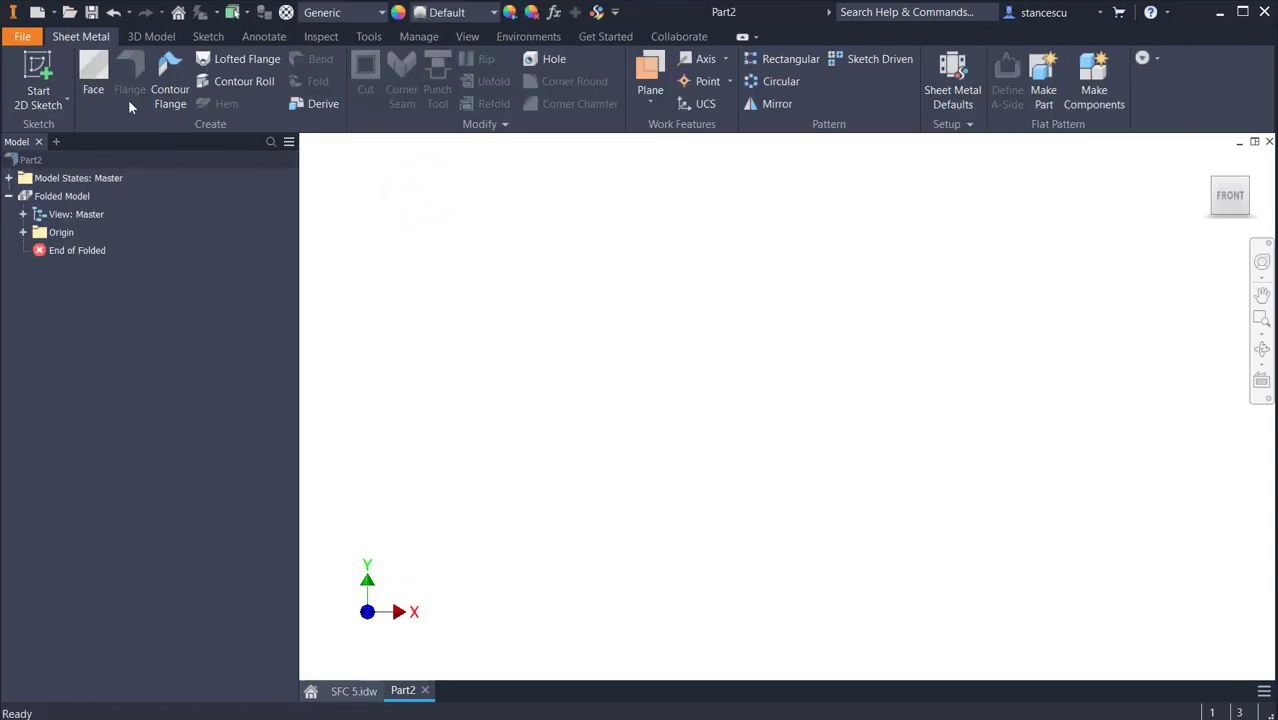
click(30, 68)
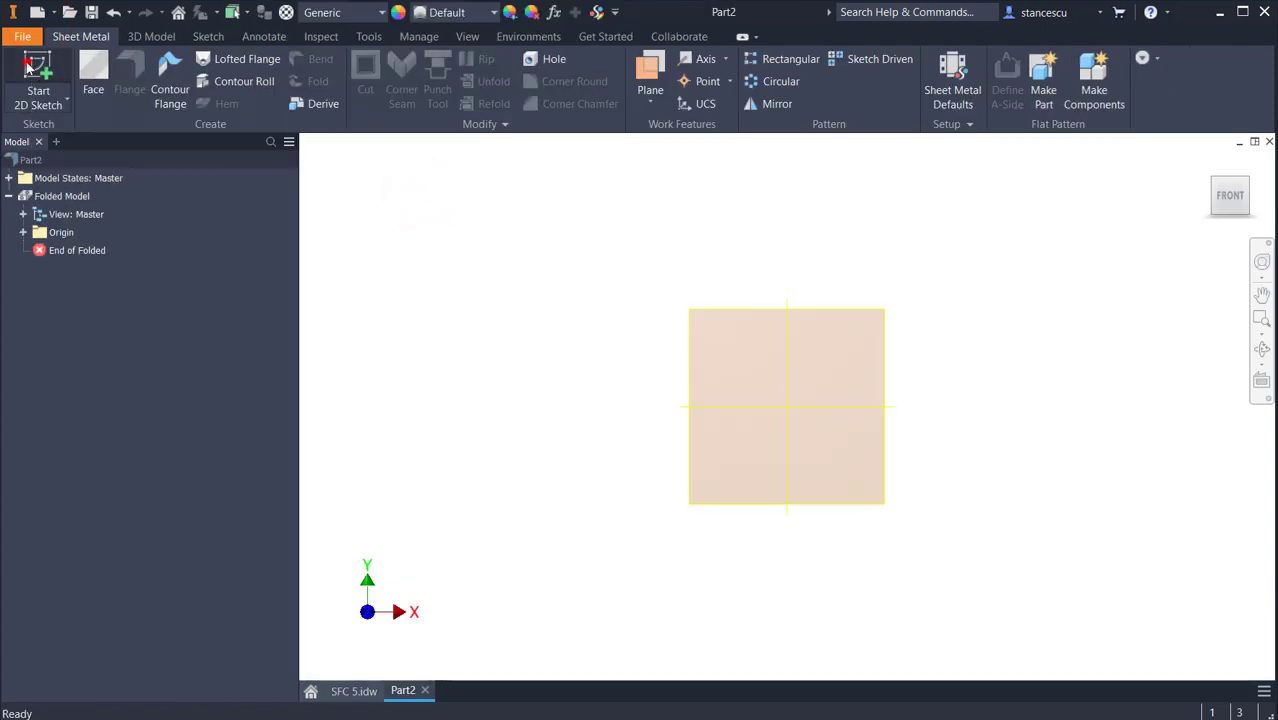
click(722, 244)
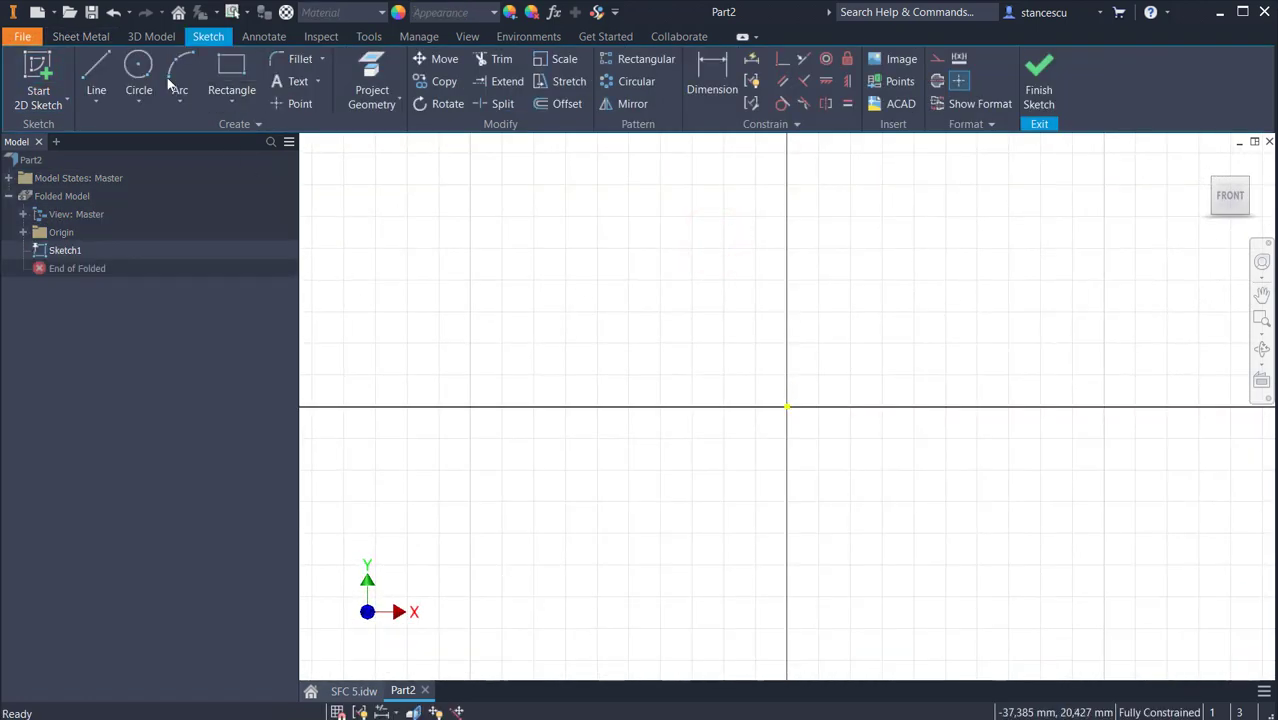
Draw a 260 mm wide and 200 mm high rectangle with its lower-left corner on the origin.
click(231, 72)
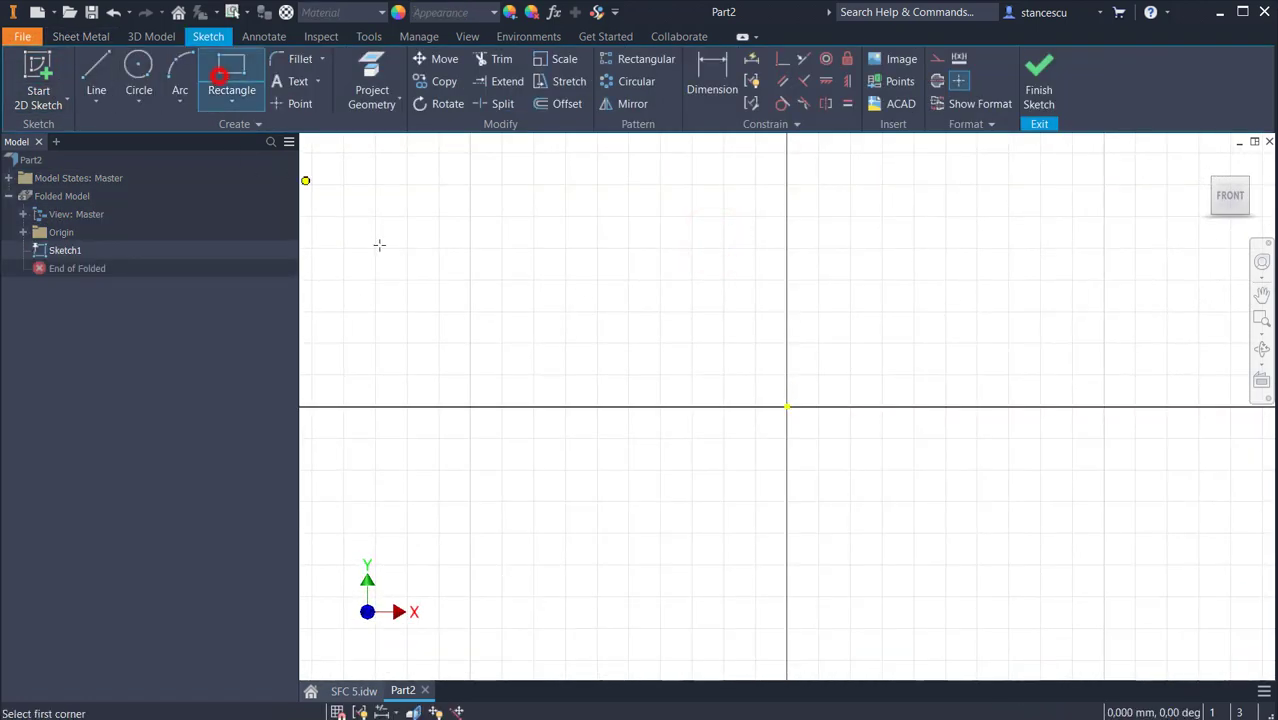
click(786, 406)
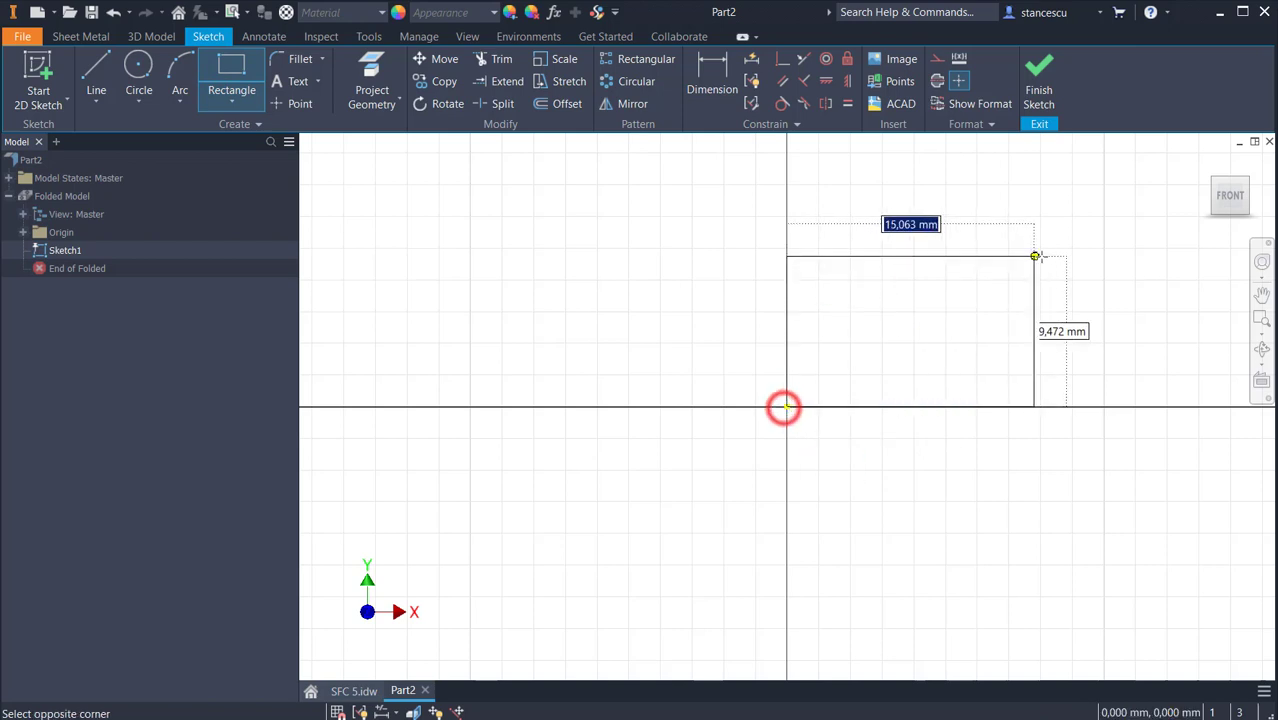
text(260)
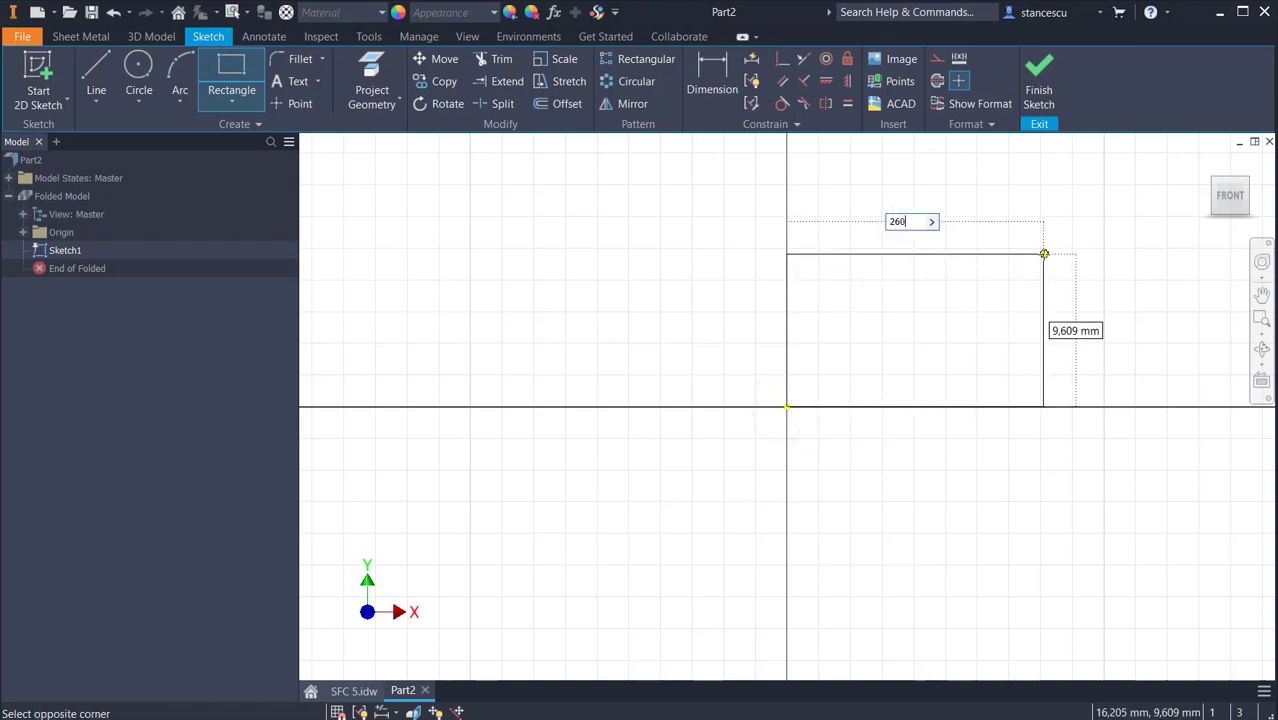
key(Tab)
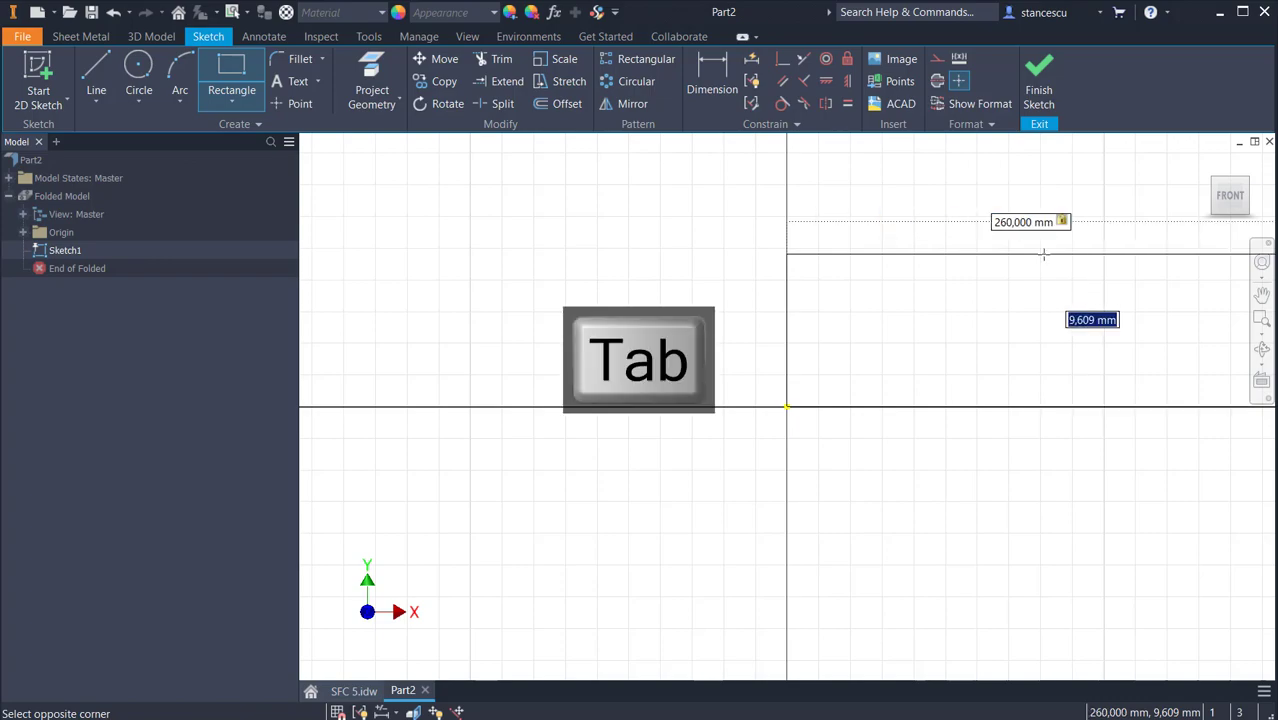
text(2)
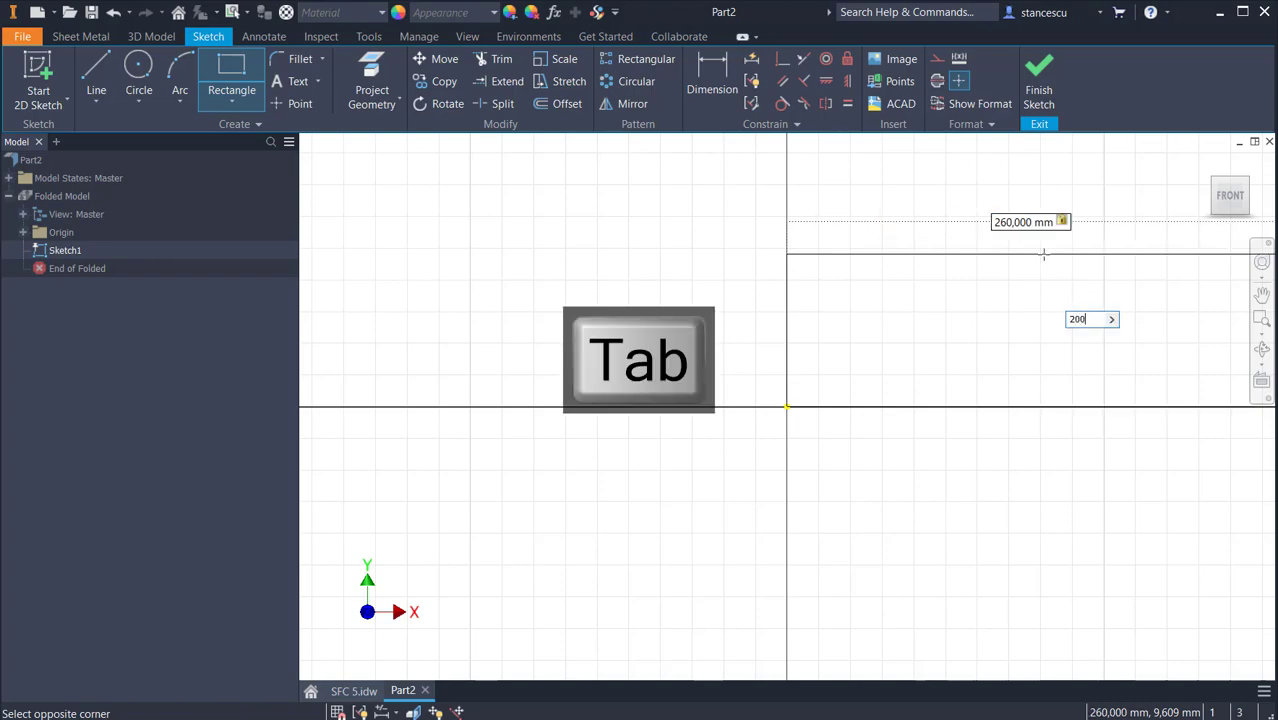
text(00)
key(Return)
key(Home)
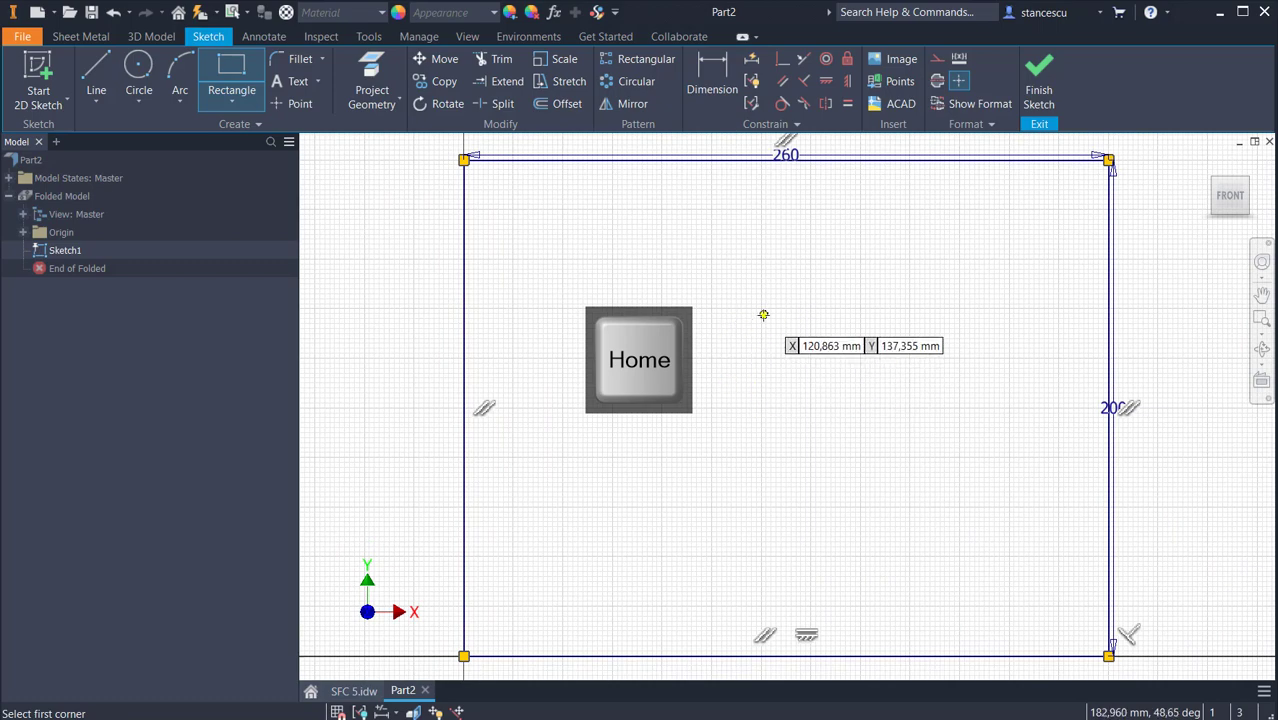
Turn the rectangle into a sheet metal face following the default rule and check the thickness among the part's parameters.
click(1040, 80)
click(93, 65)
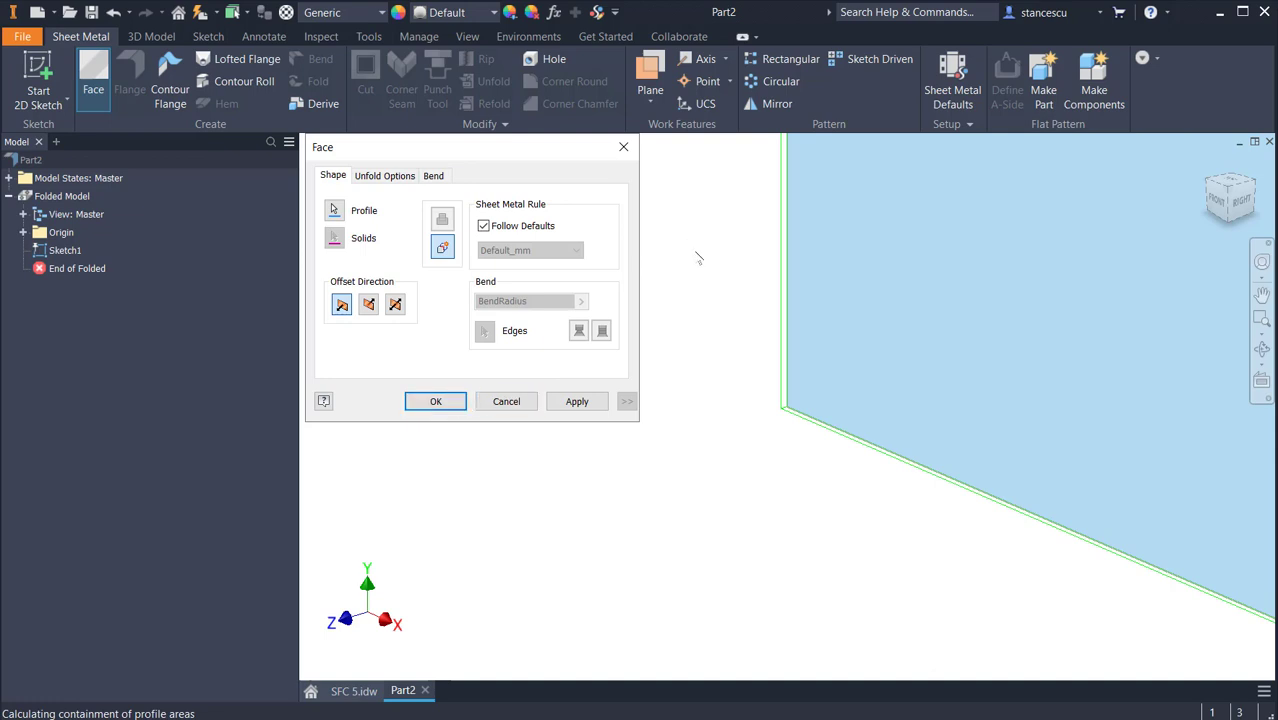
click(425, 405)
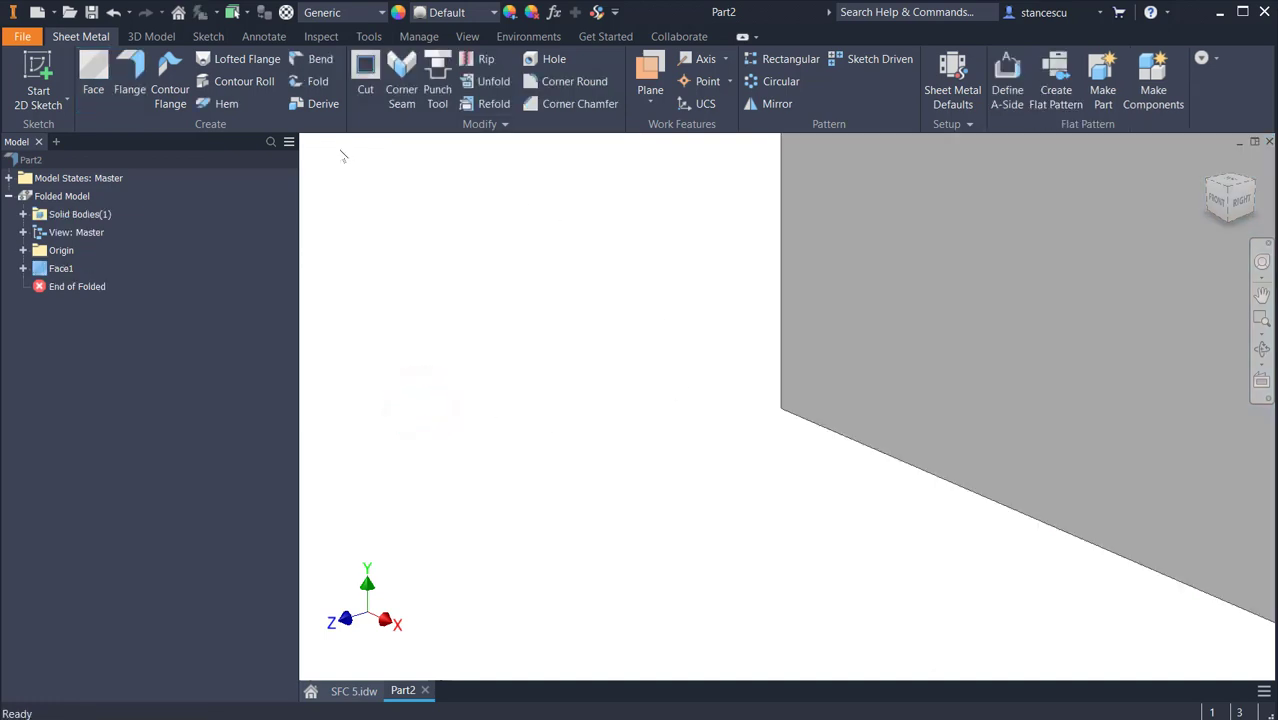
click(555, 13)
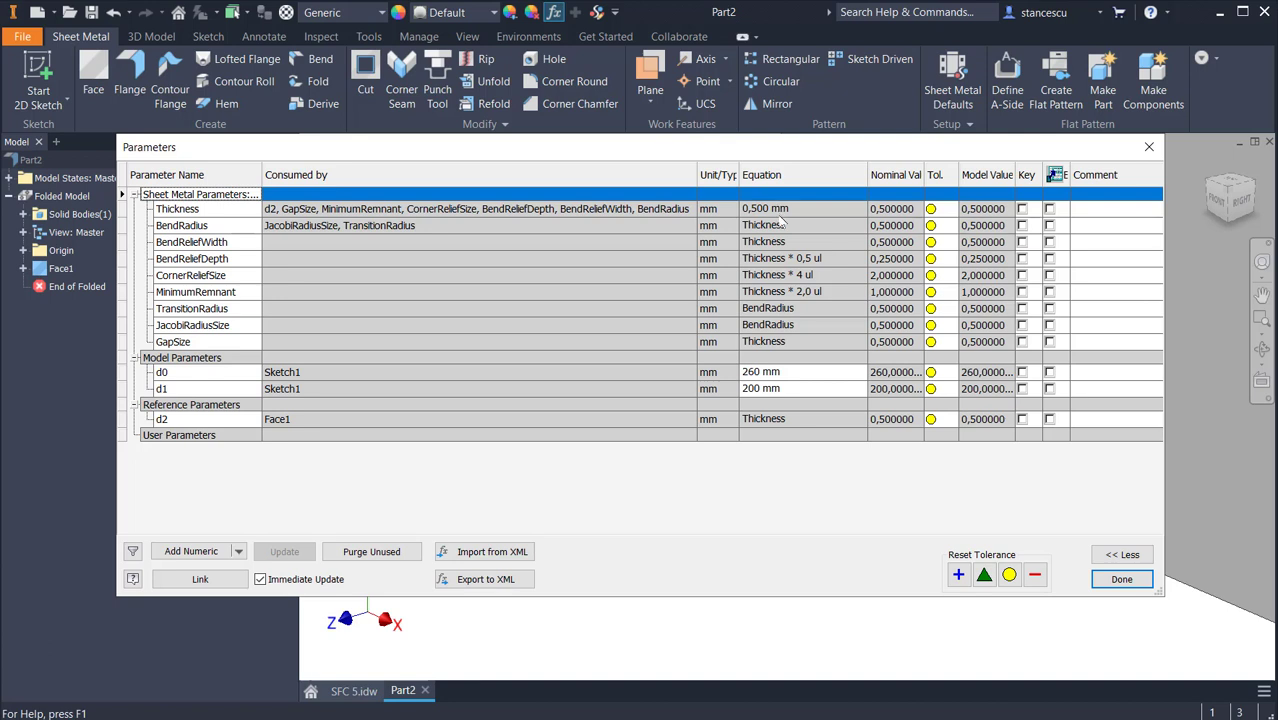
click(1122, 580)
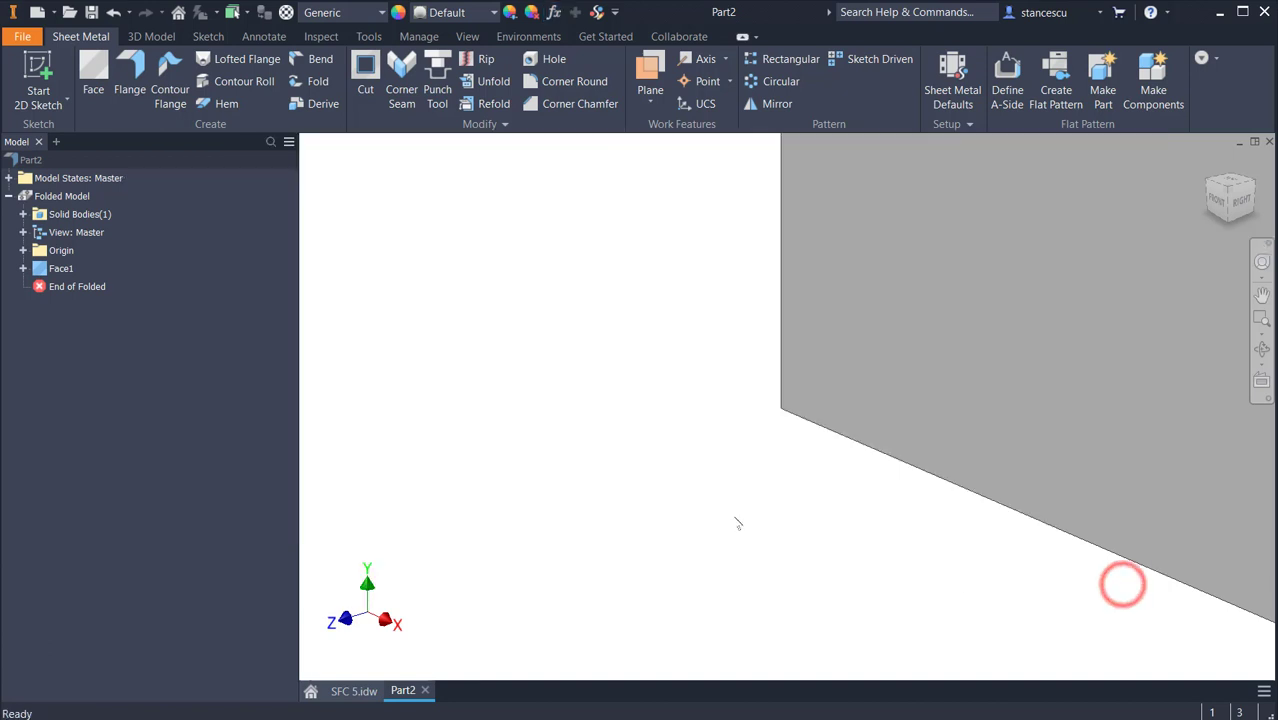
Start a sketch on the plate's front face and draw the contour's left side with a rectangular notch about 30 mm deep.
click(900, 258)
click(1011, 250)
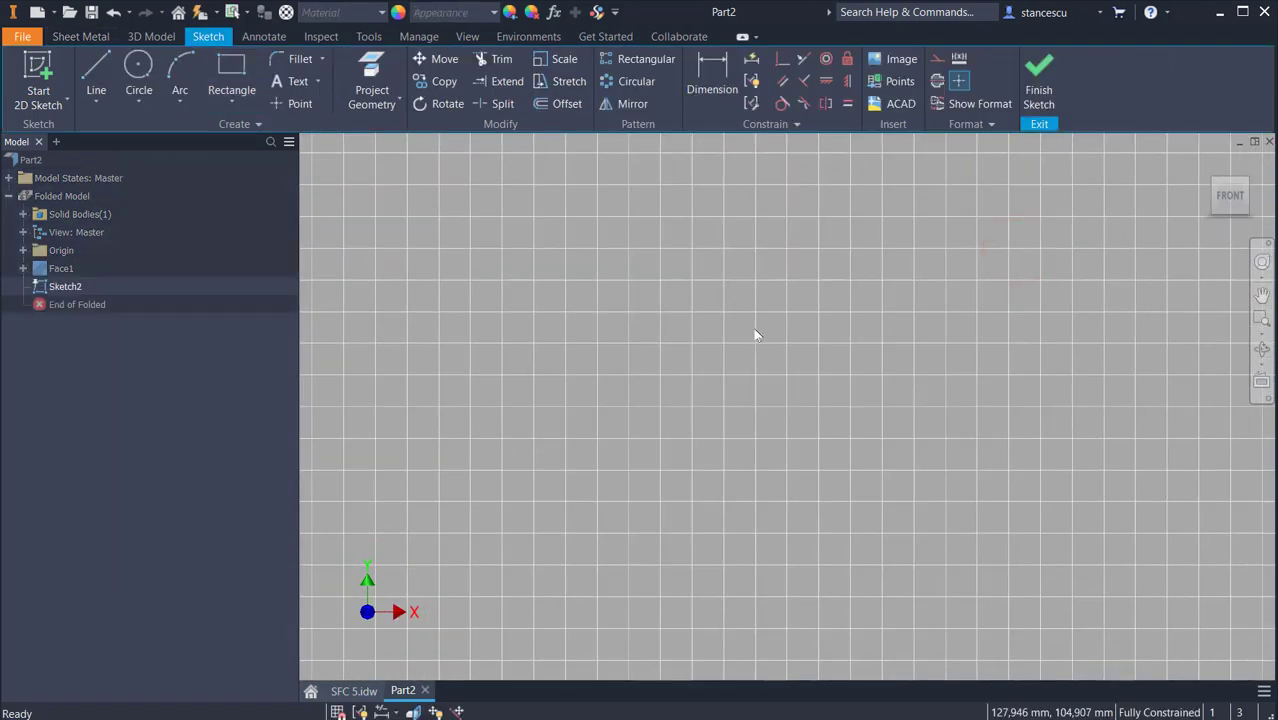
key(Home)
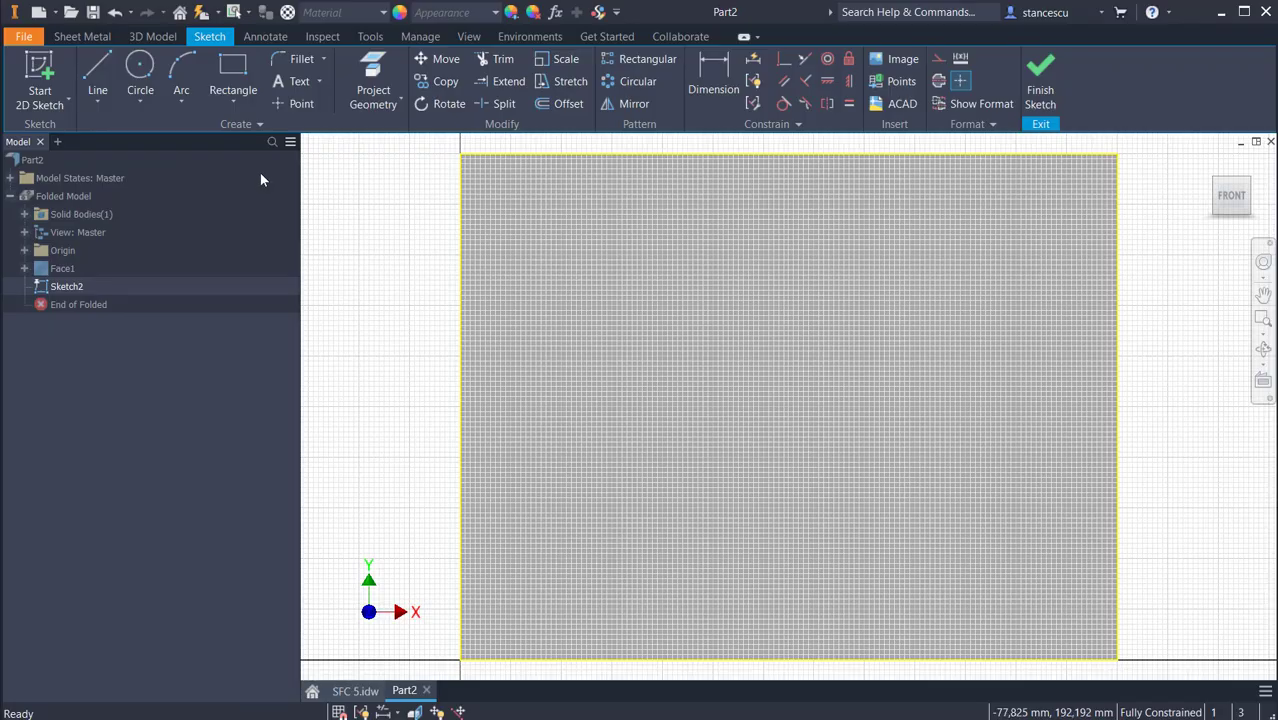
click(97, 78)
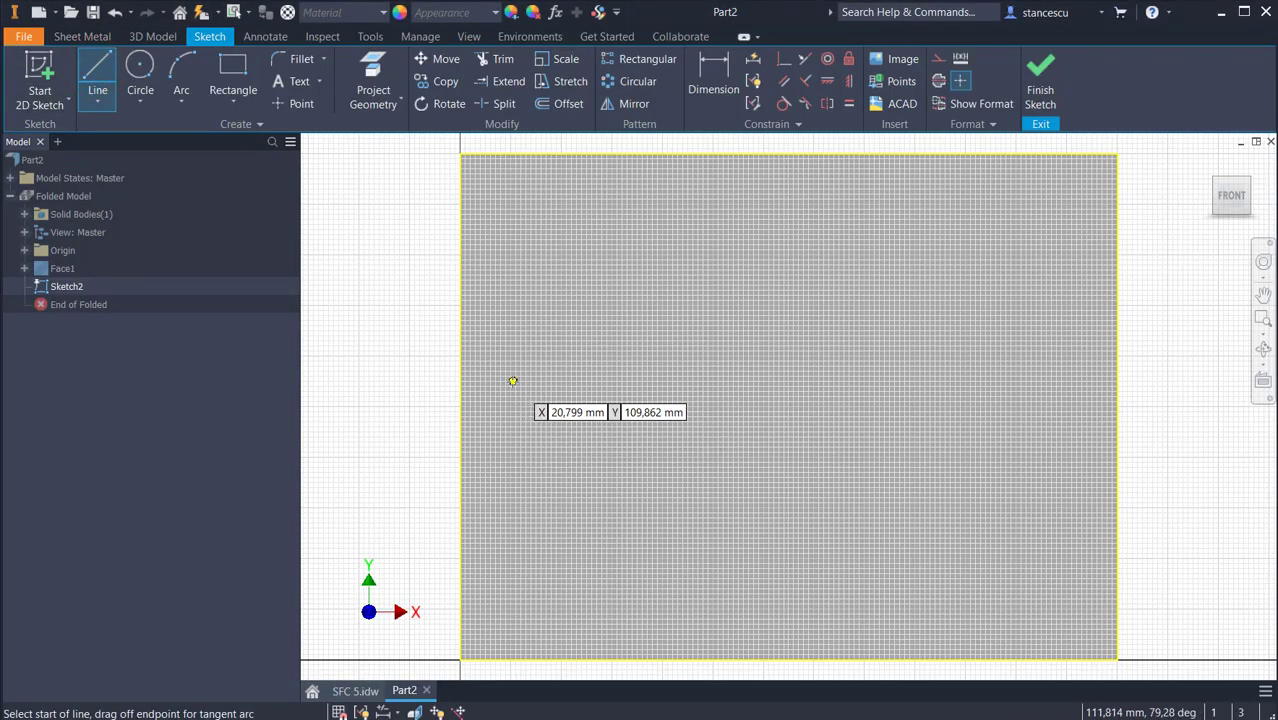
click(512, 378)
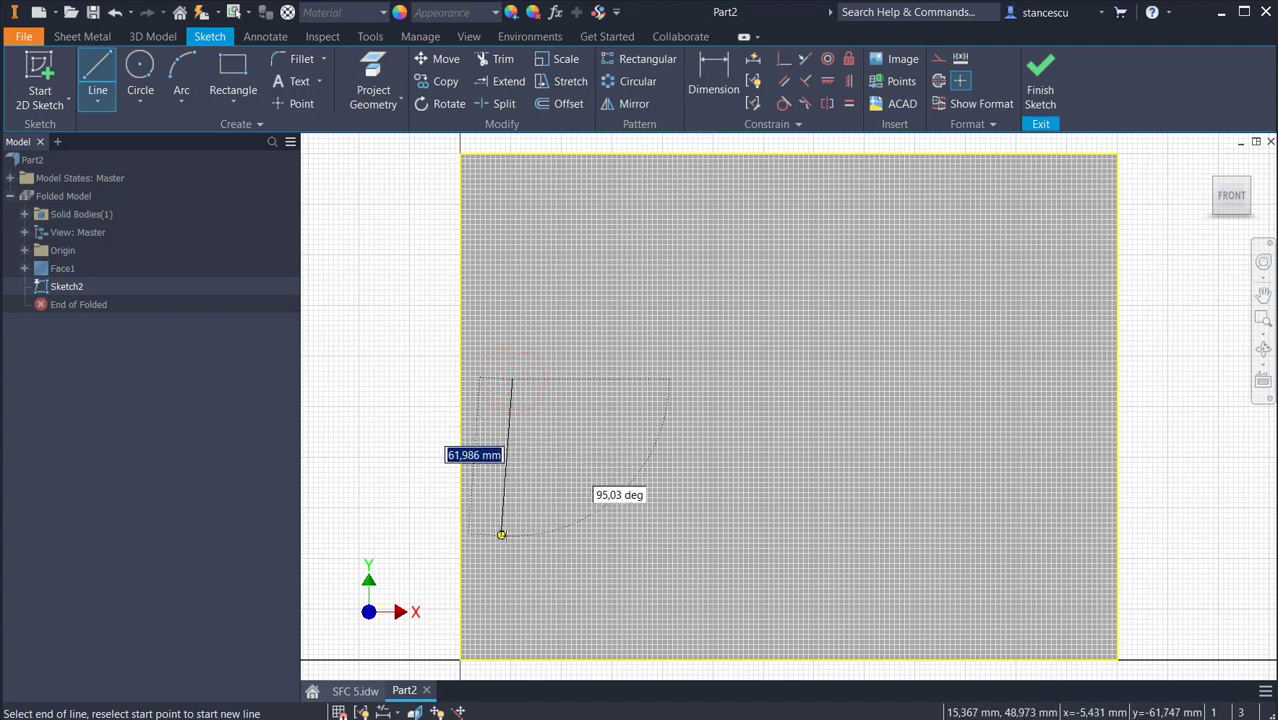
click(512, 532)
click(587, 532)
click(587, 578)
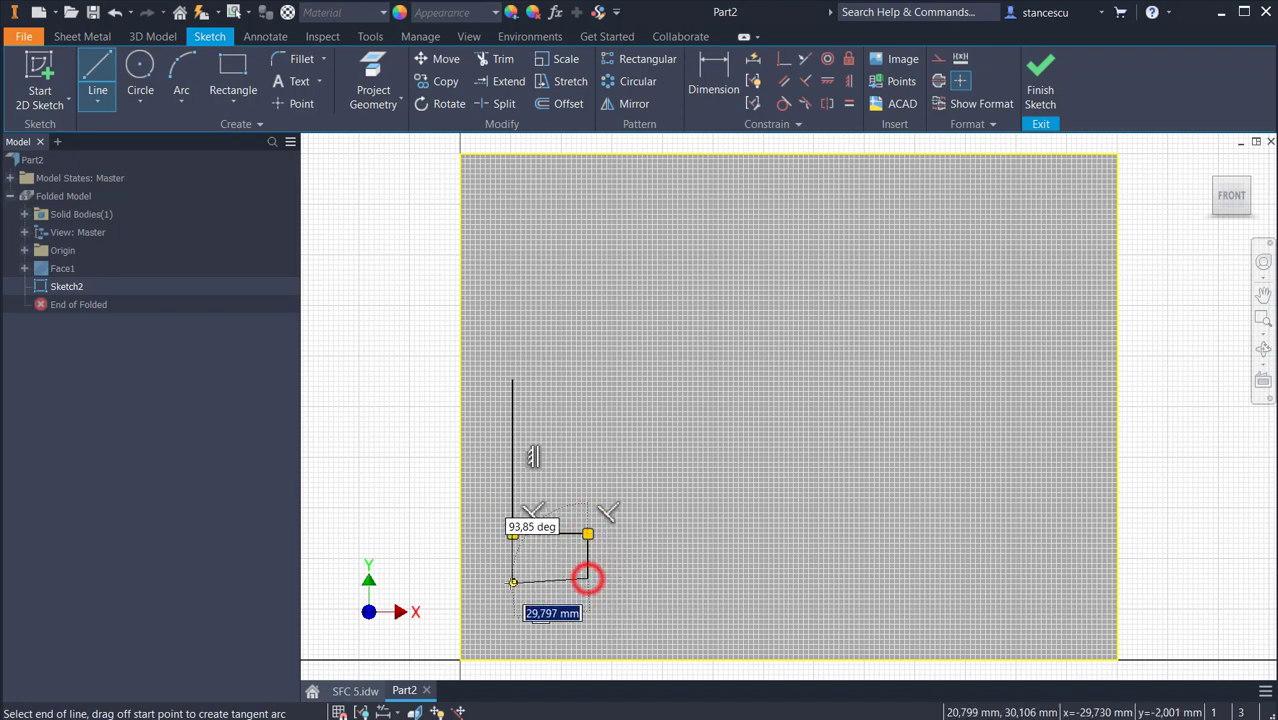
click(512, 578)
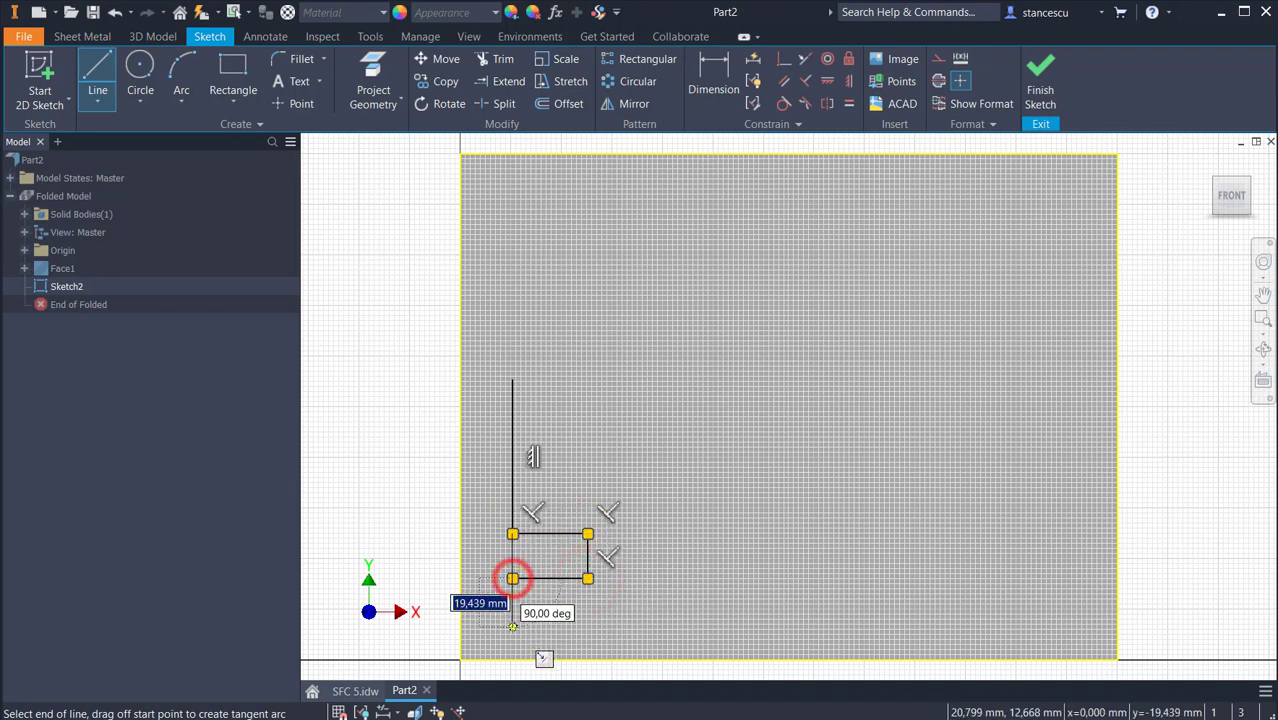
click(512, 625)
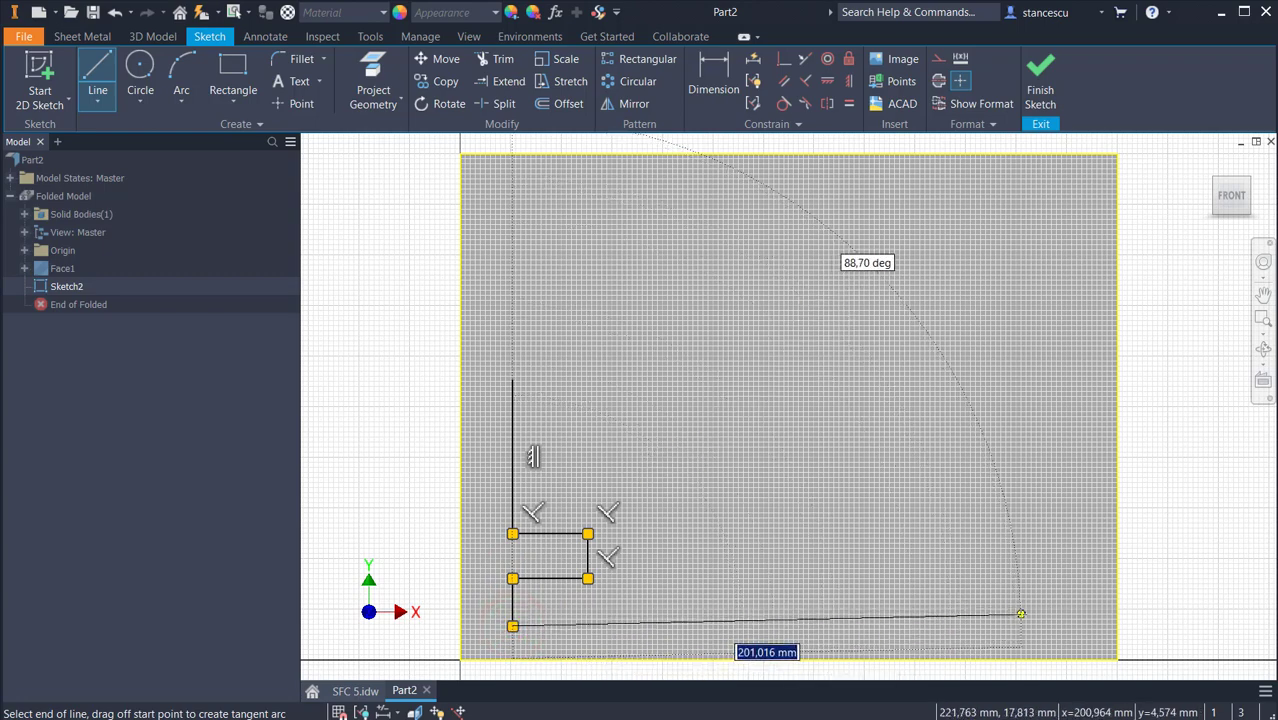
Continue the contour with a bottom edge about 201 mm long, a small lower-right corner step and a right-side notch about 33 mm deep.
click(1019, 626)
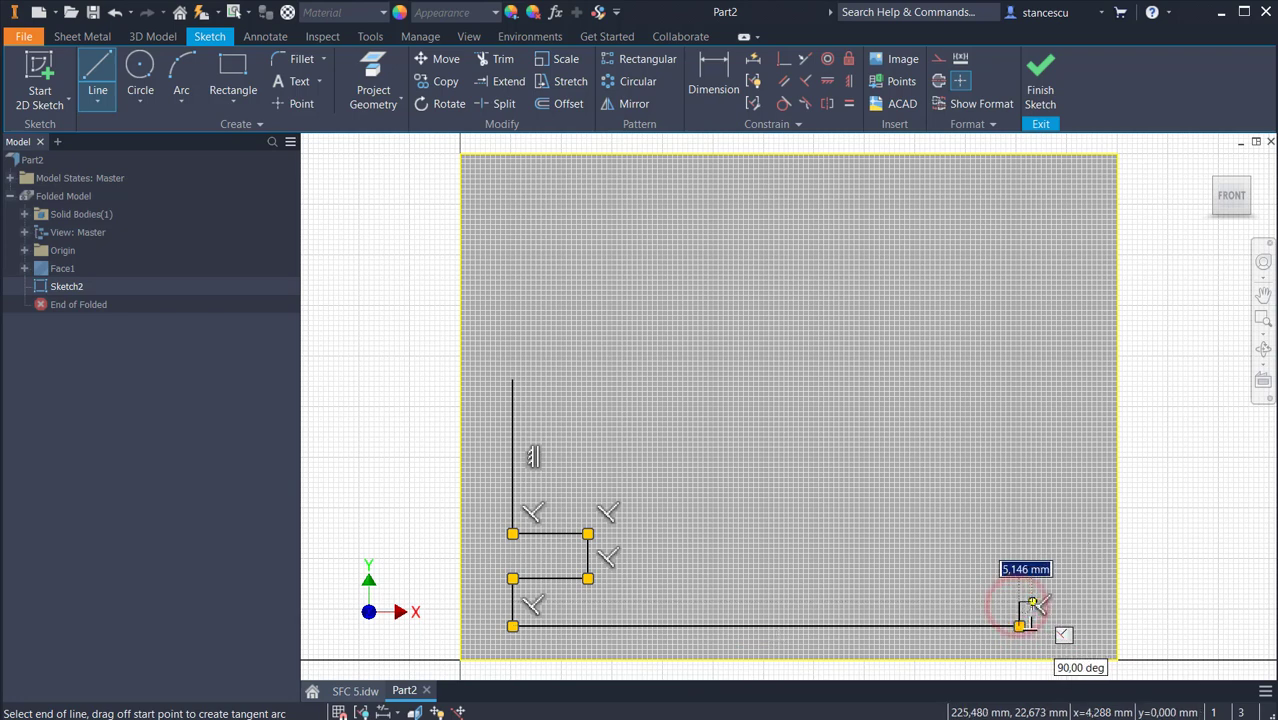
click(1019, 602)
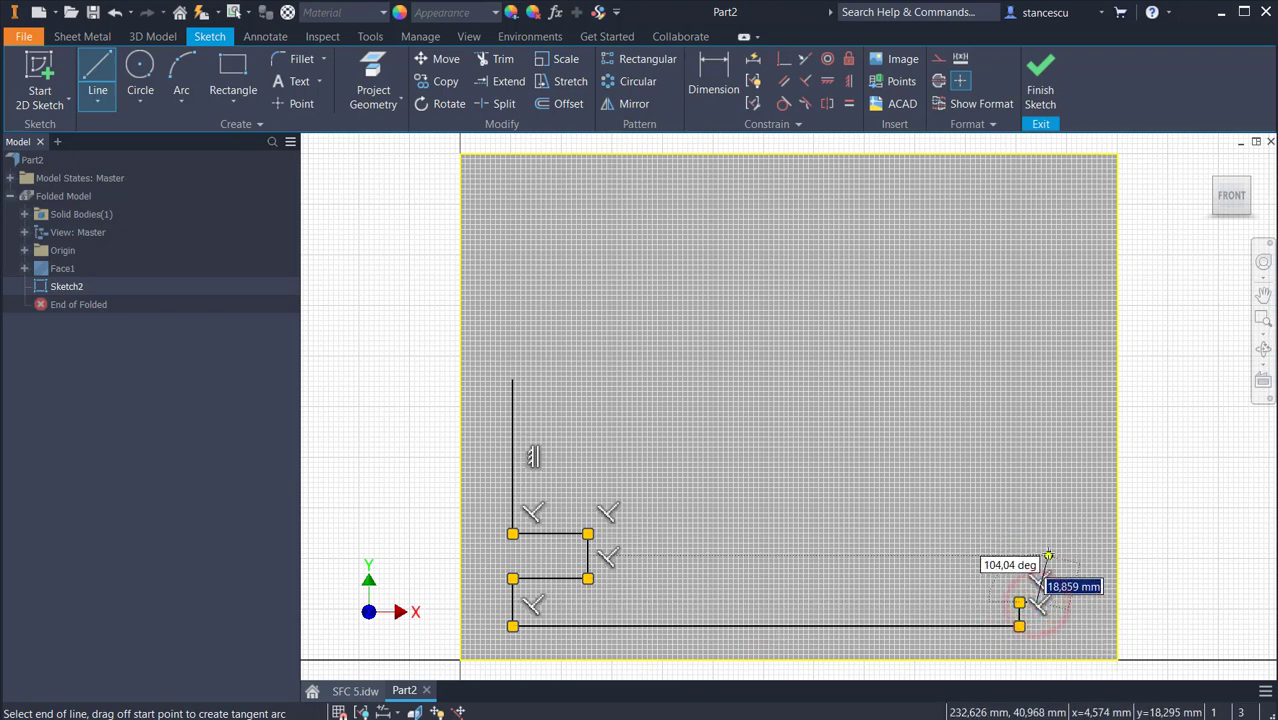
click(1037, 548)
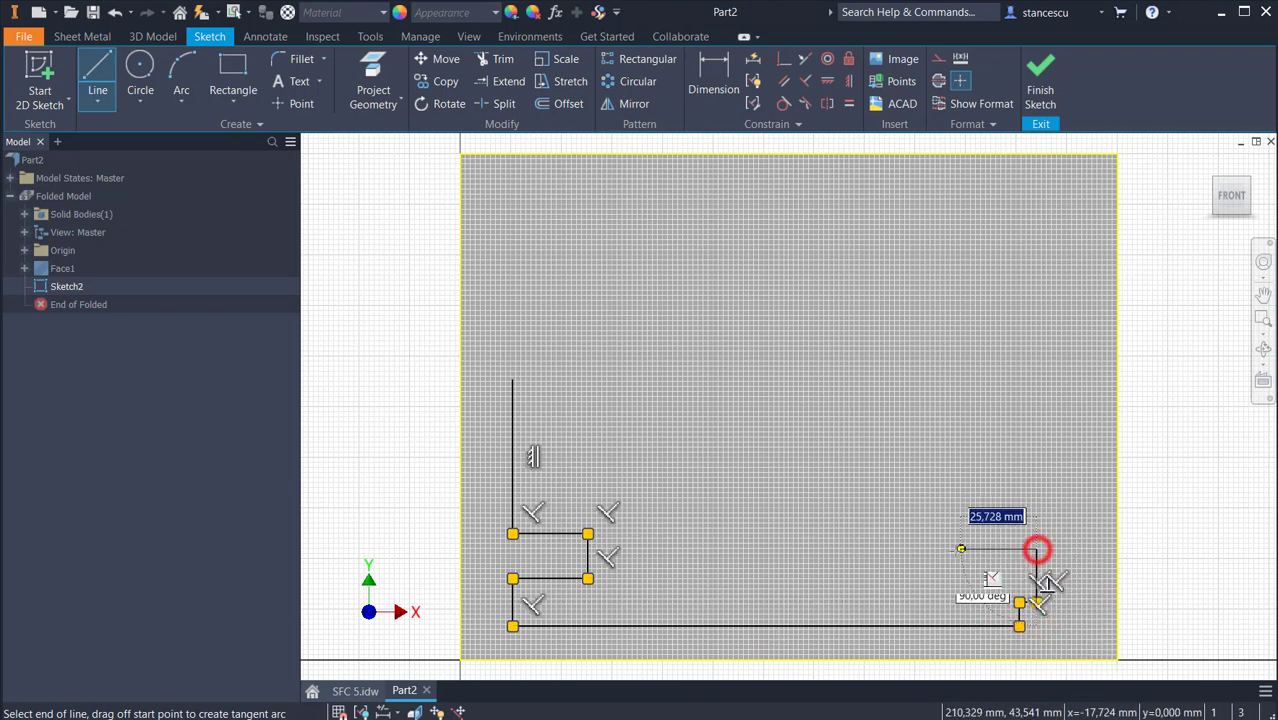
click(953, 548)
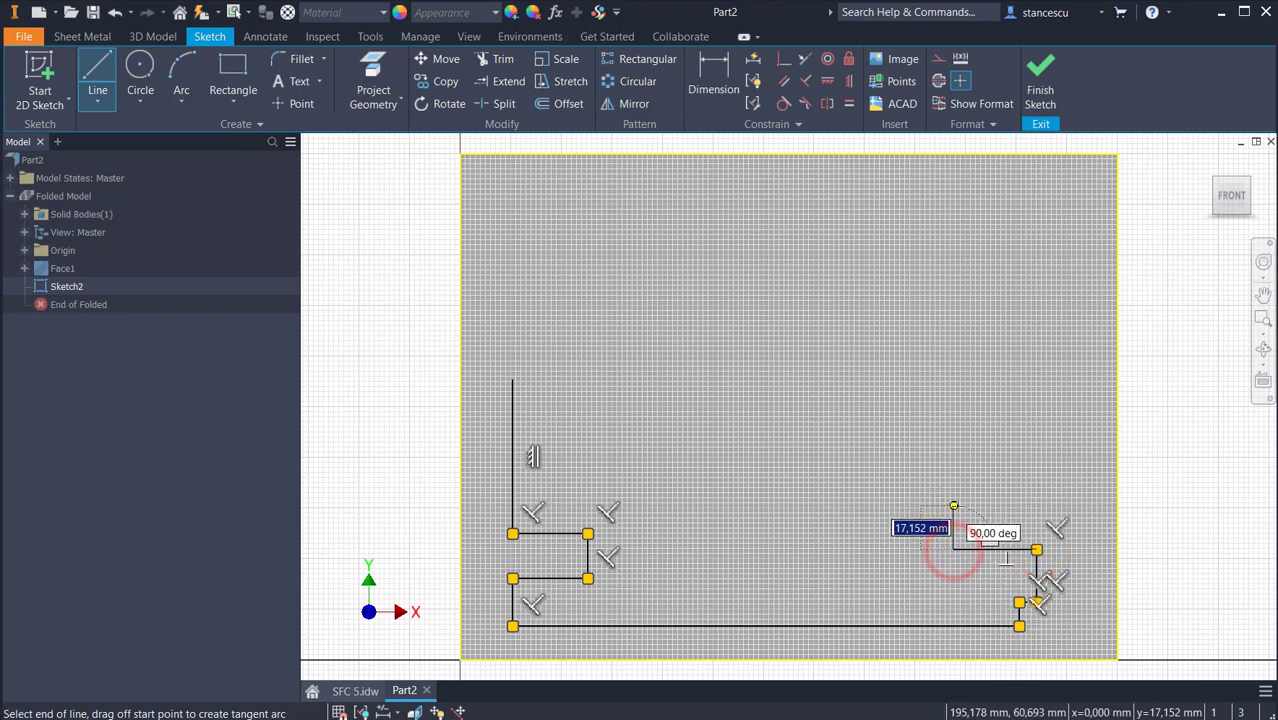
click(958, 506)
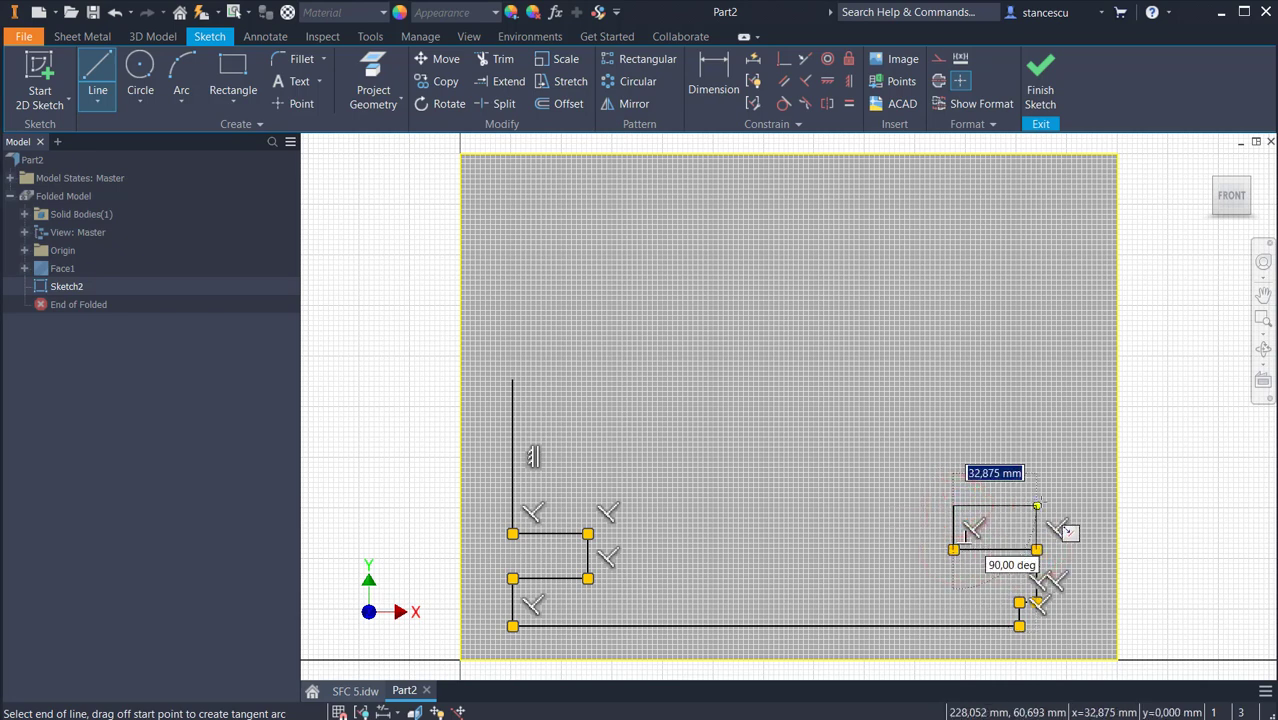
click(1037, 505)
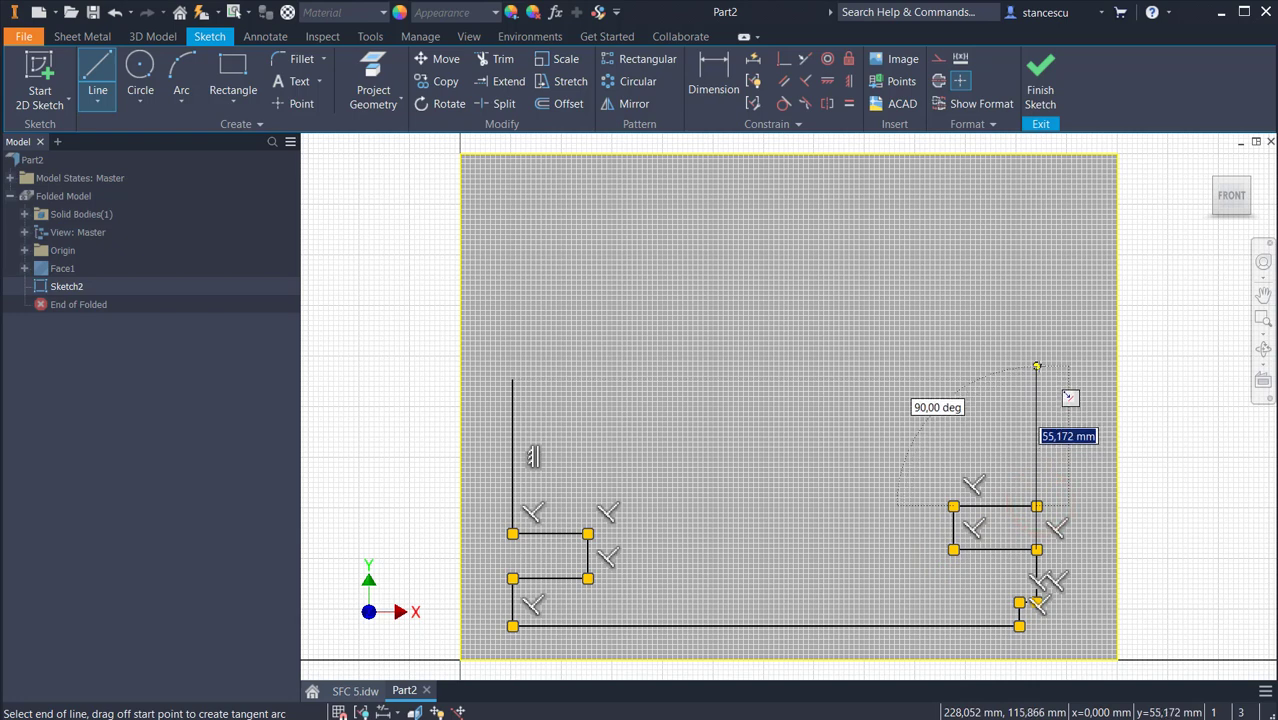
click(1037, 379)
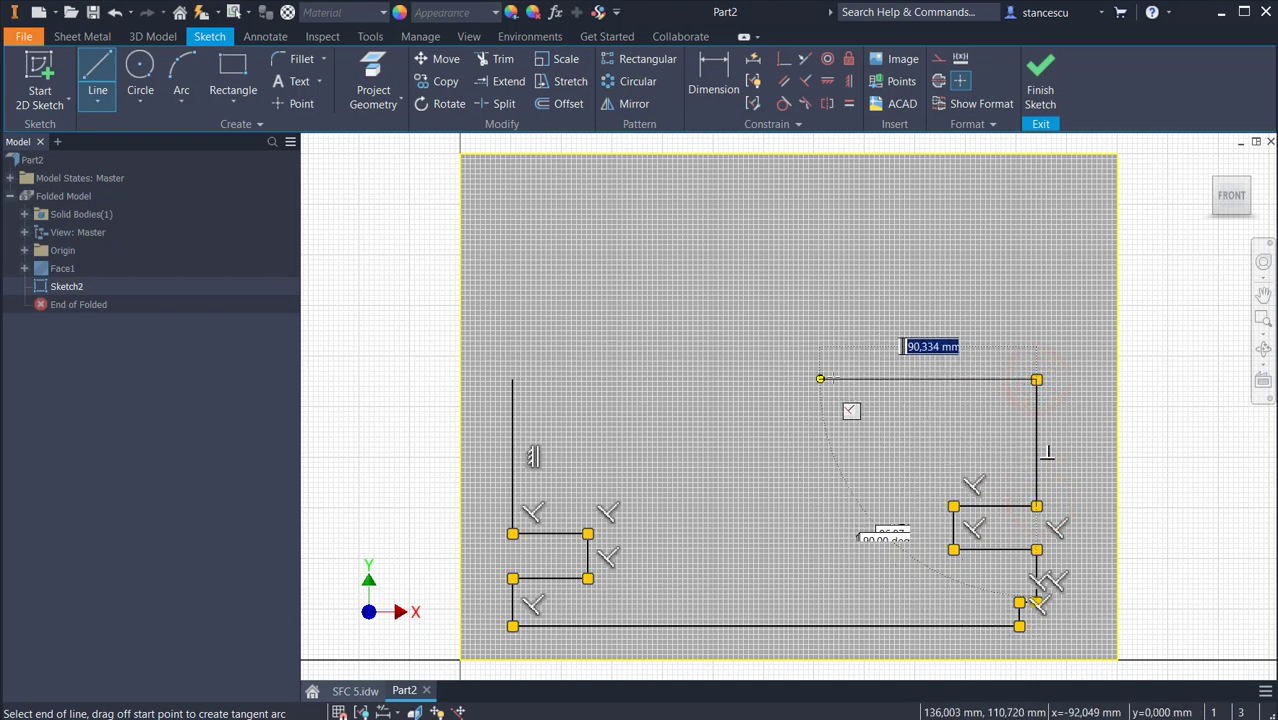
Close the contour along its upper edge with a central recess about 53 mm wide and 59 mm deep.
click(851, 379)
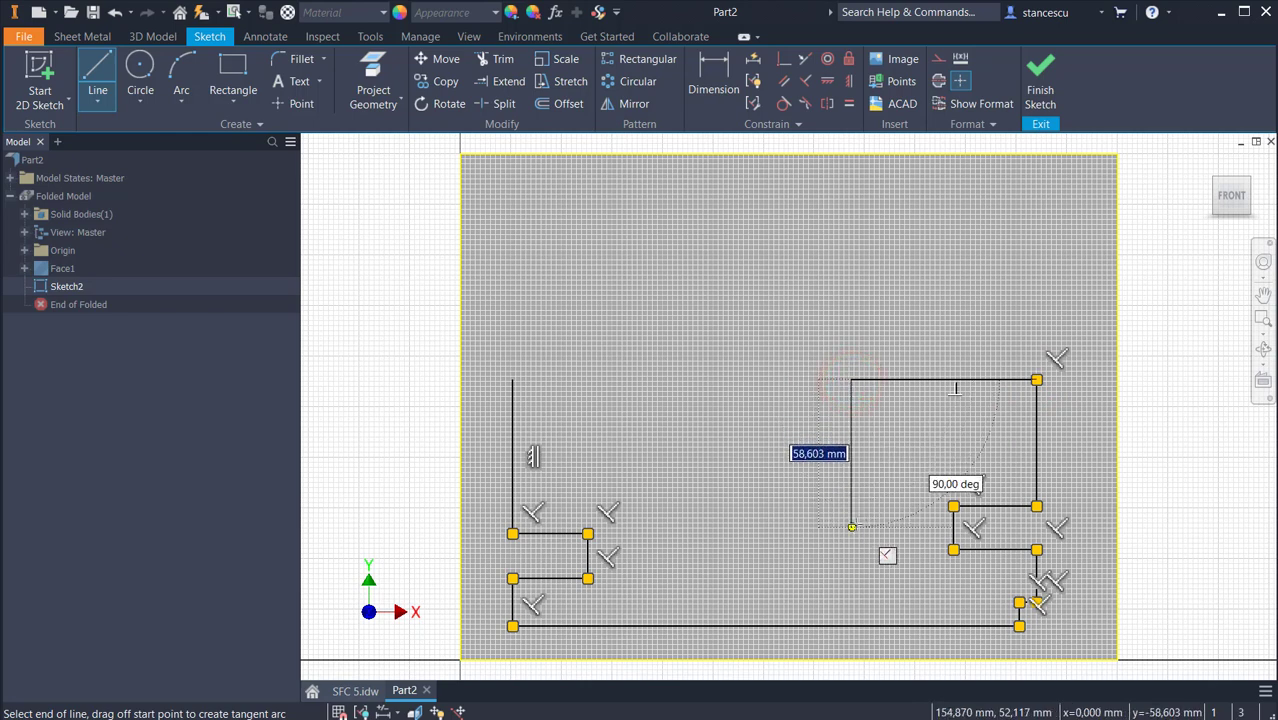
click(851, 527)
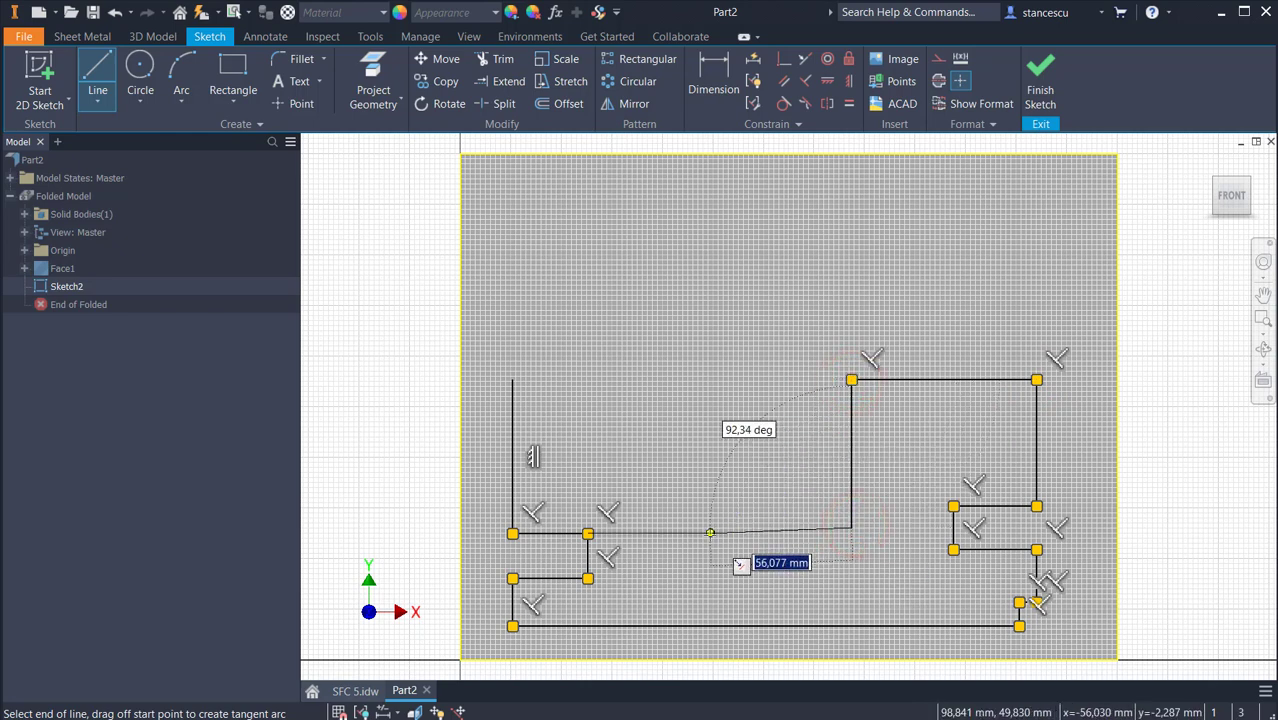
click(718, 527)
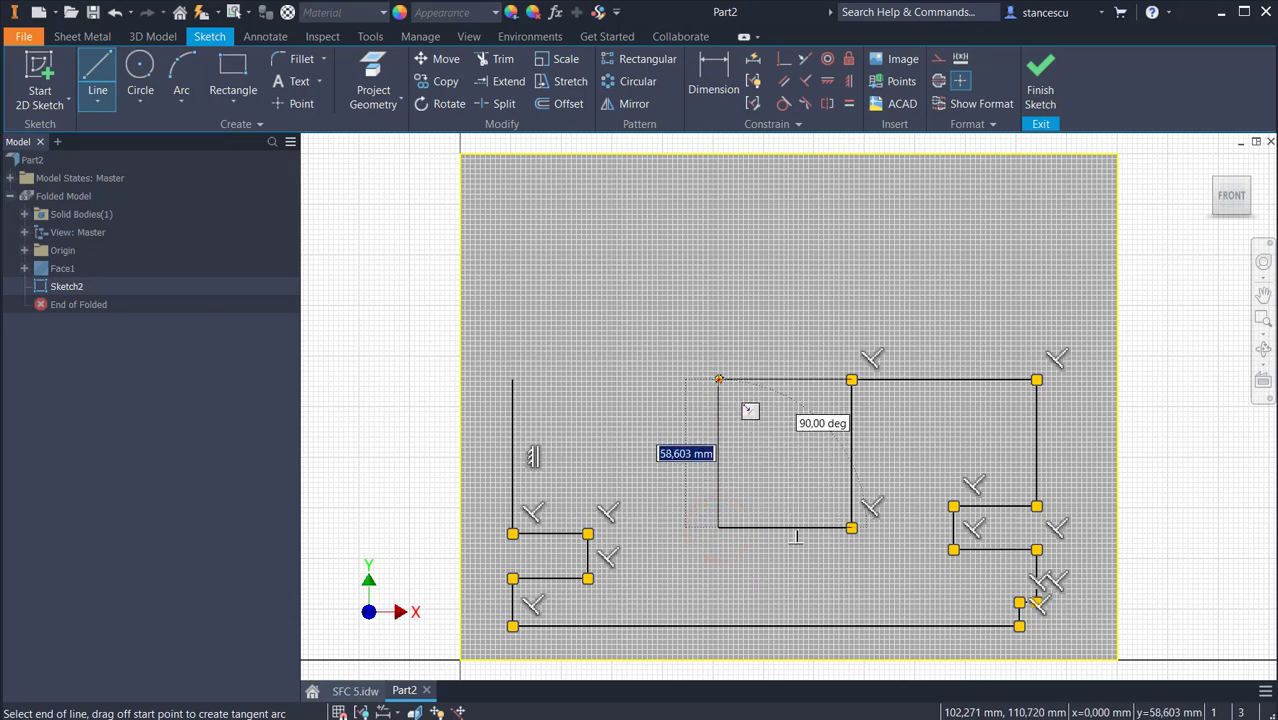
click(718, 379)
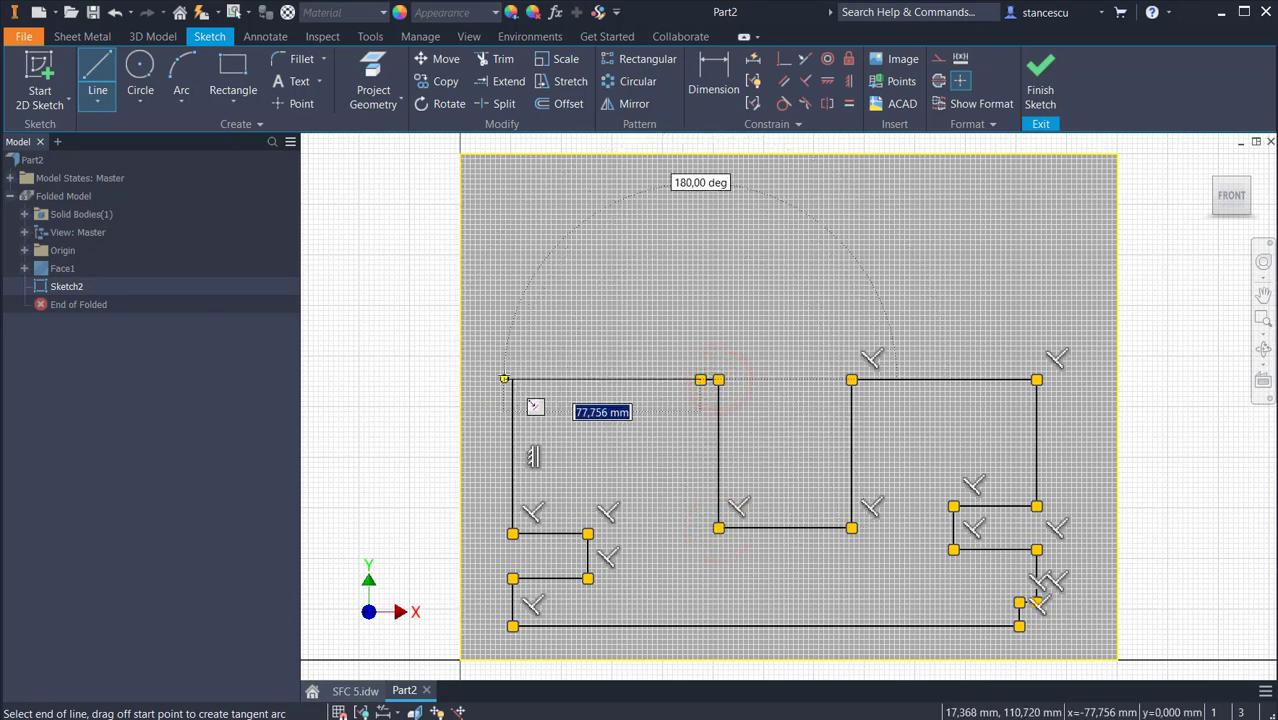
click(512, 379)
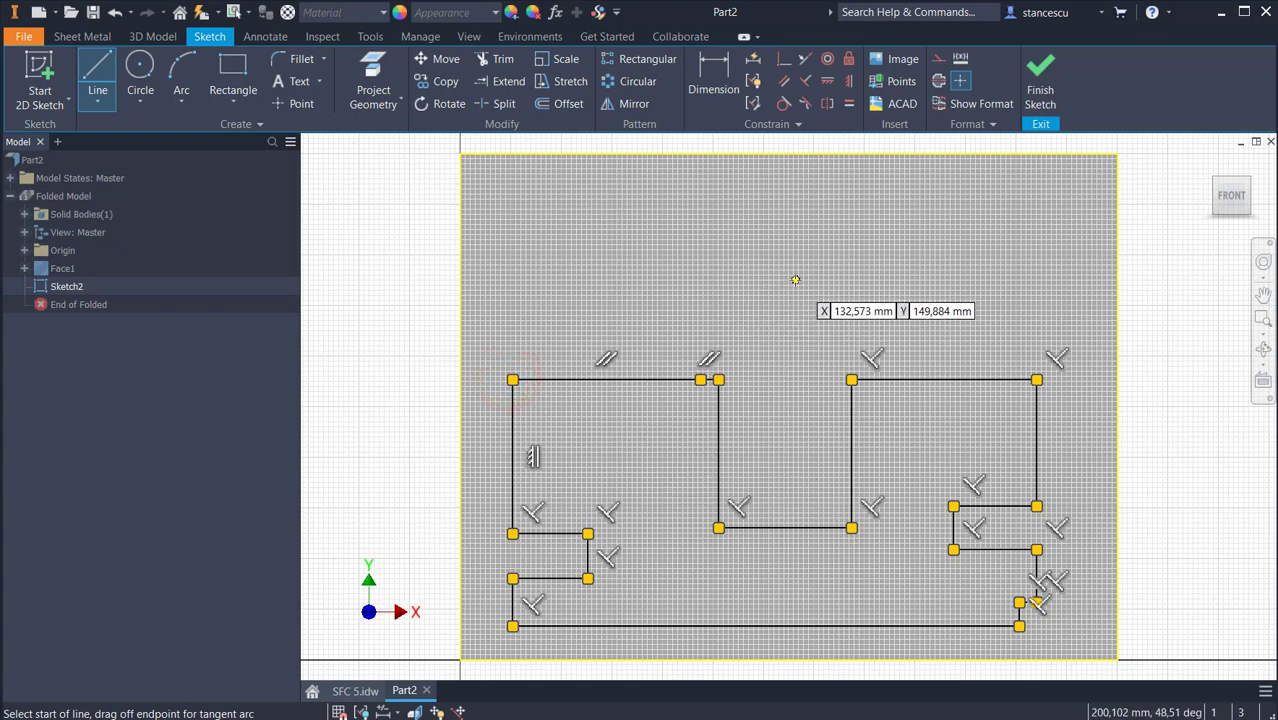
key(Escape)
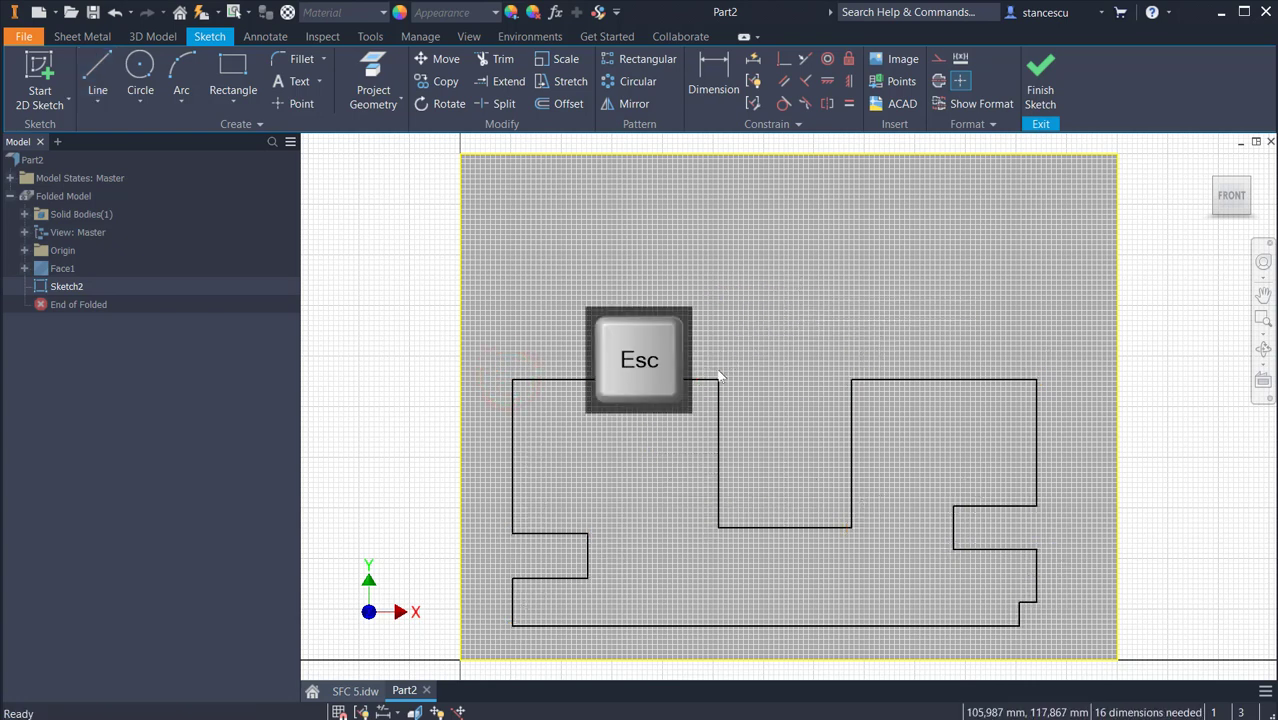
Delete the short extra segment on the upper-left edge and extend the remaining line to the recess's corner.
click(709, 384)
key(Delete)
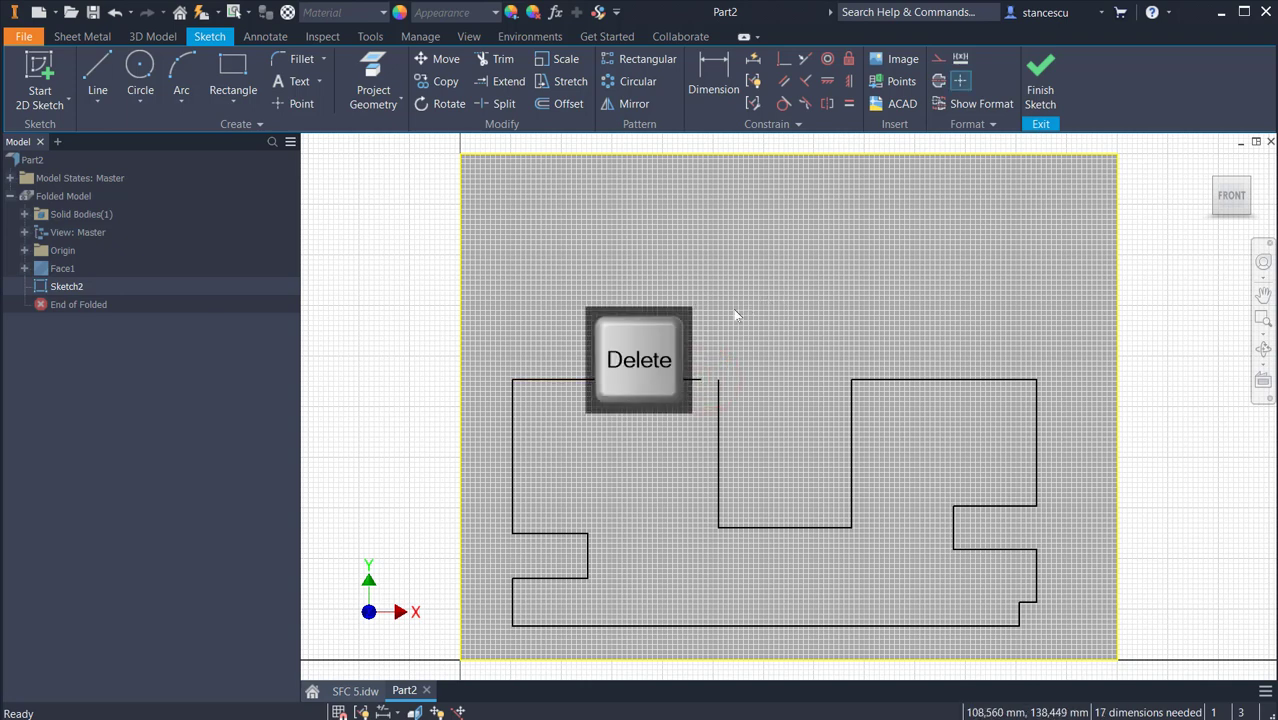
key(x)
shift+click(674, 381)
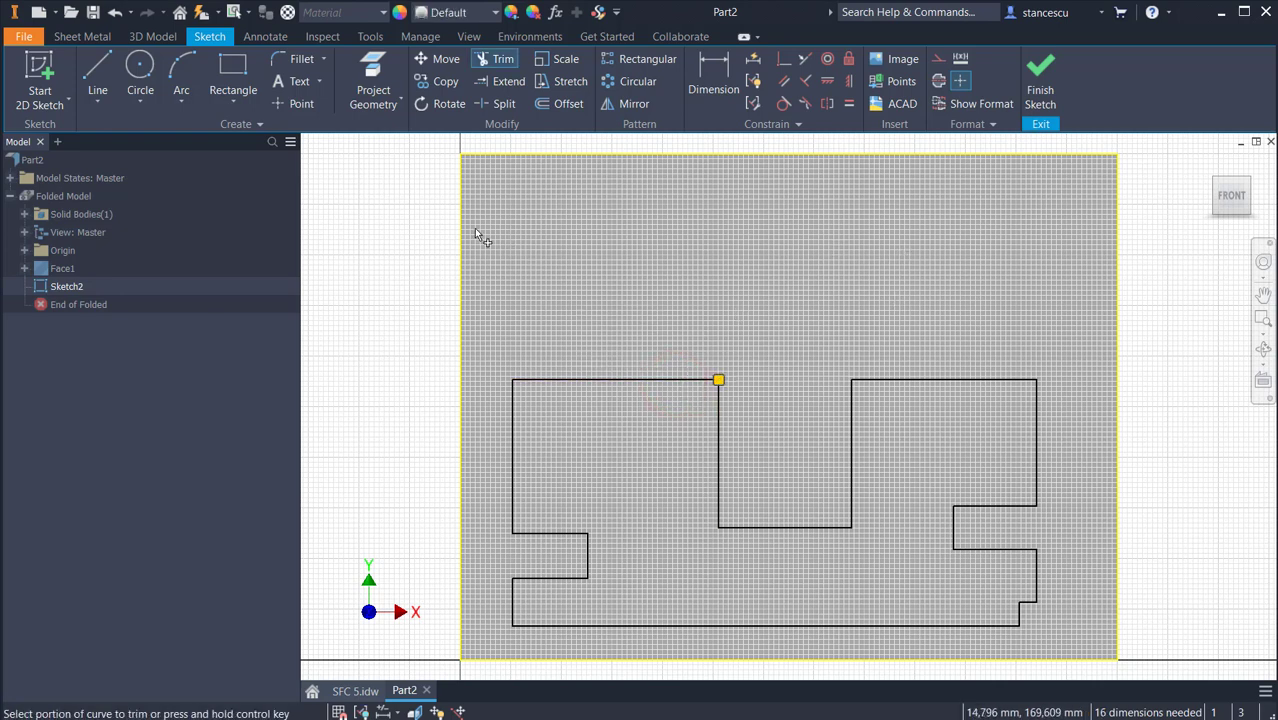
Fillet the contour's two outer upper corners and the recess's two upper corners with a 6 mm radius.
click(512, 198)
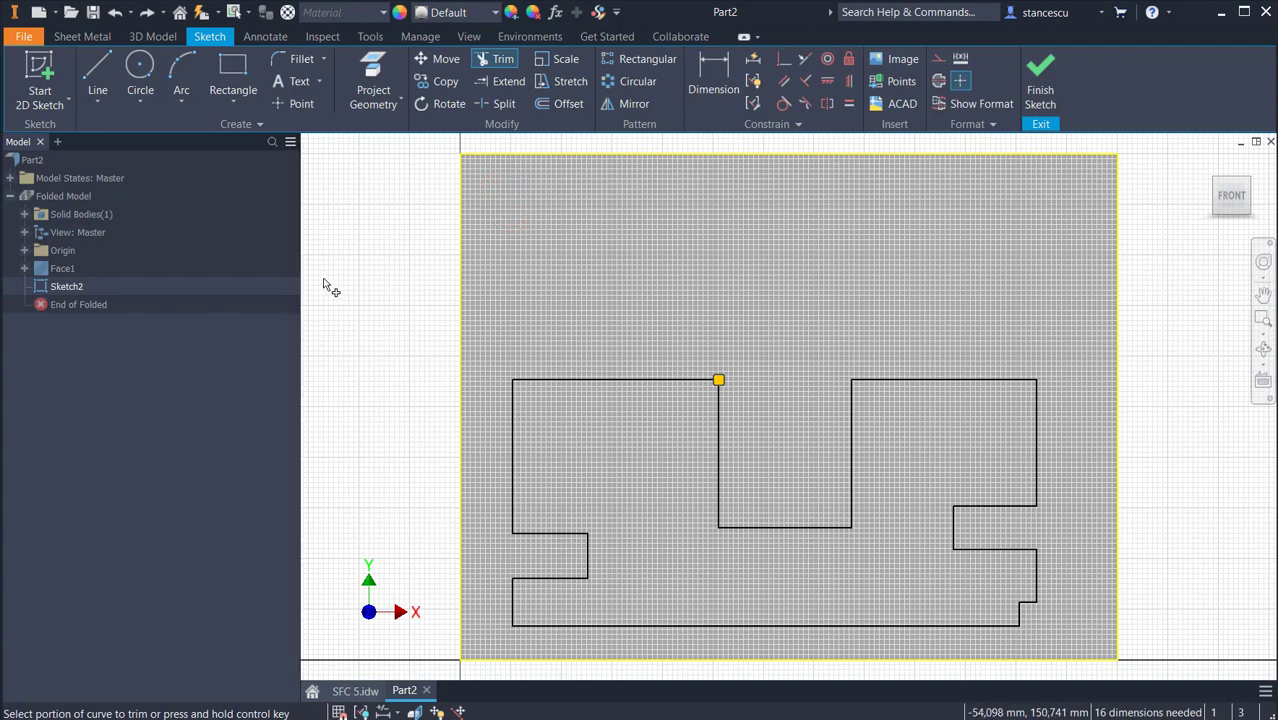
click(293, 65)
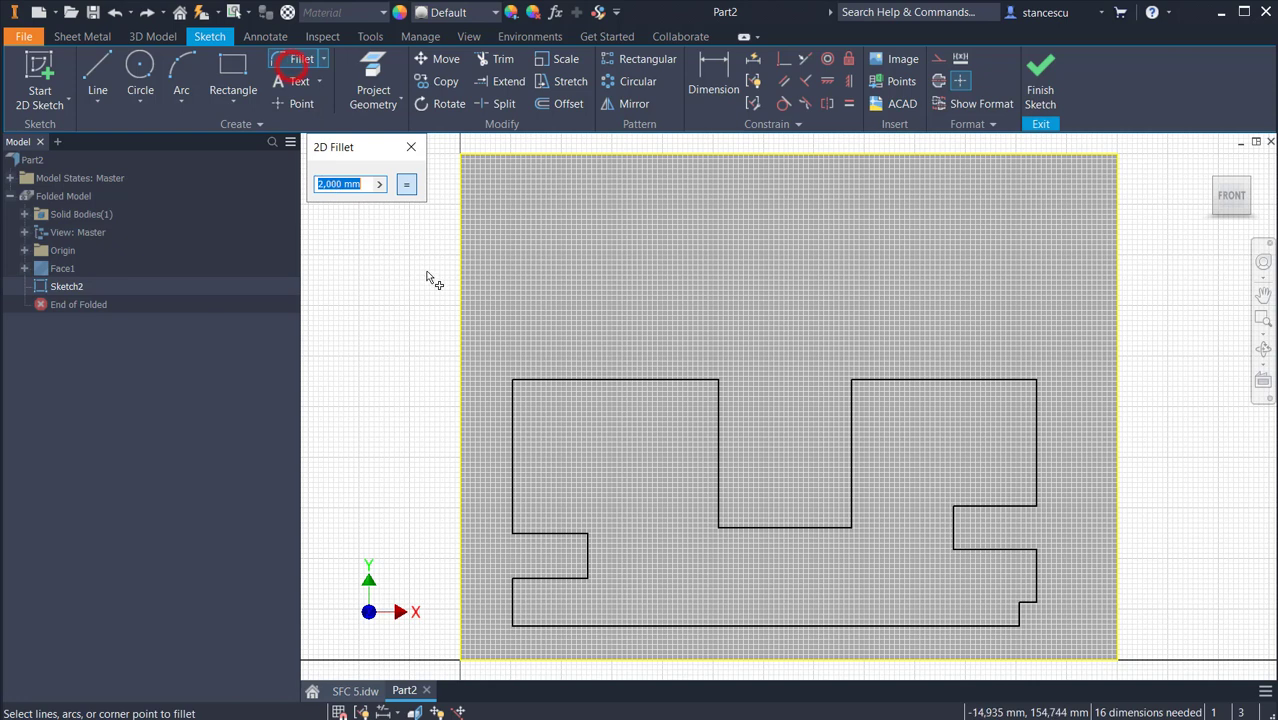
click(515, 376)
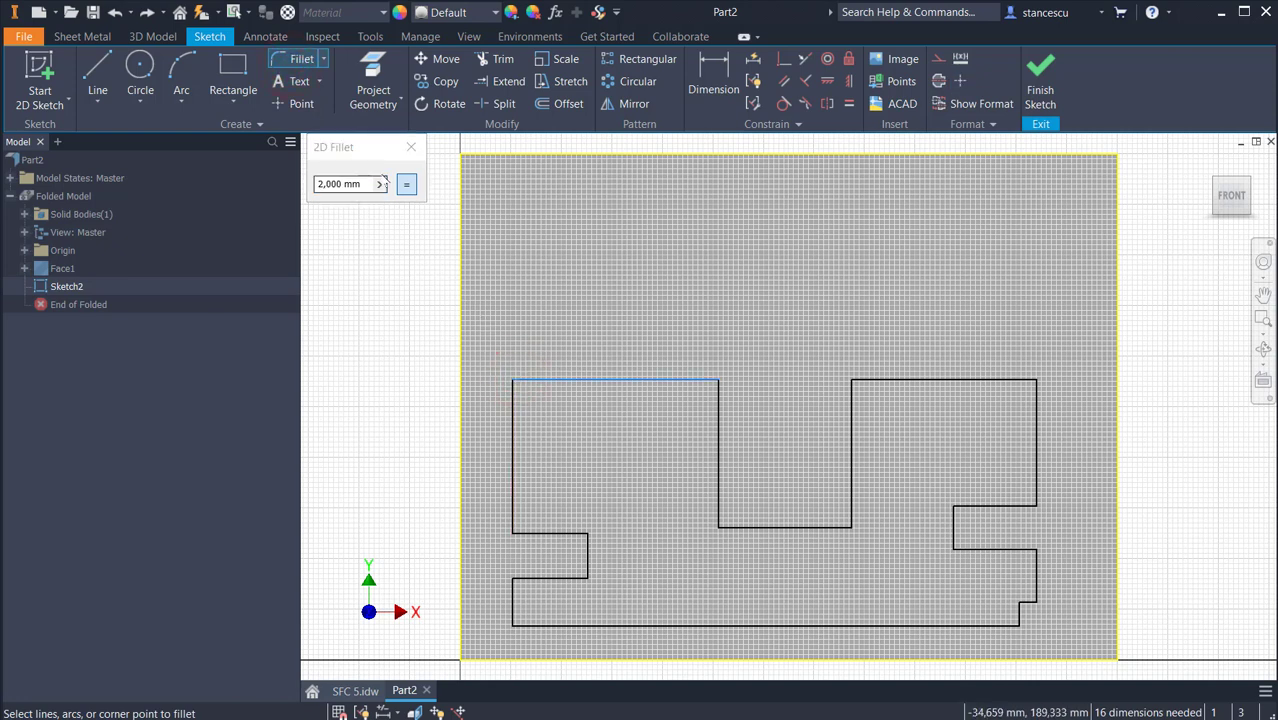
click(357, 184)
text(6)
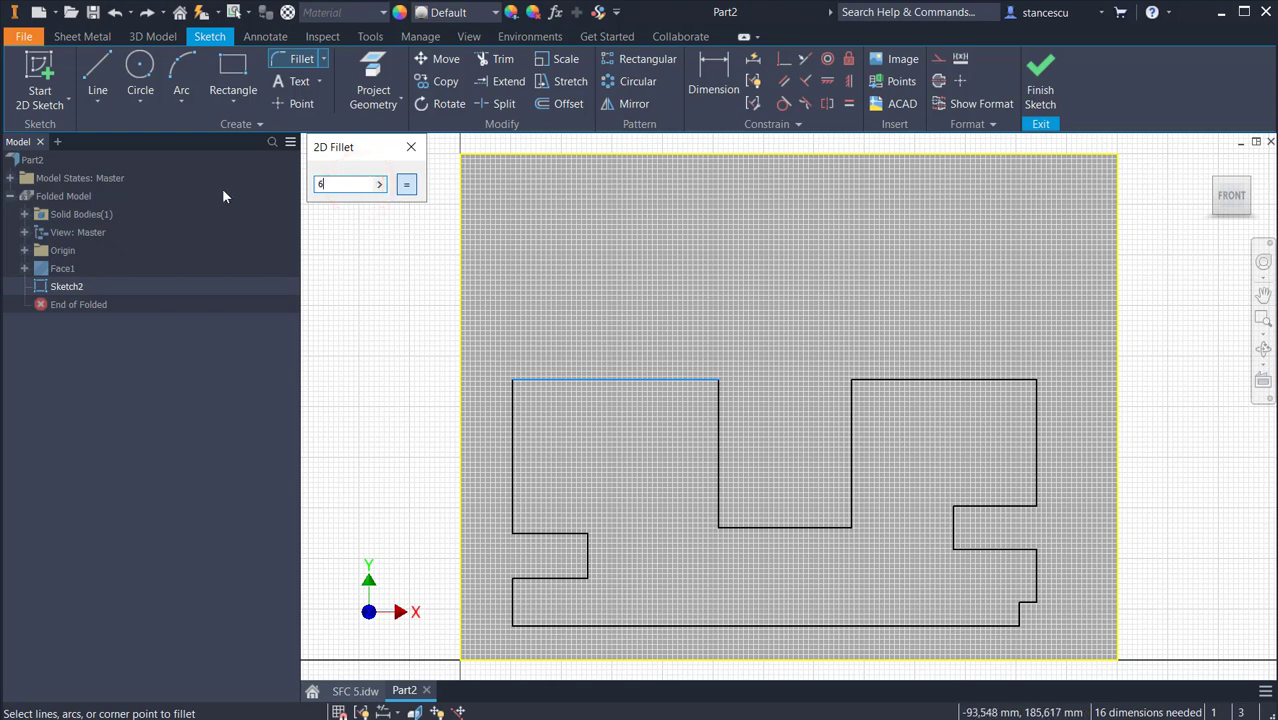
click(509, 404)
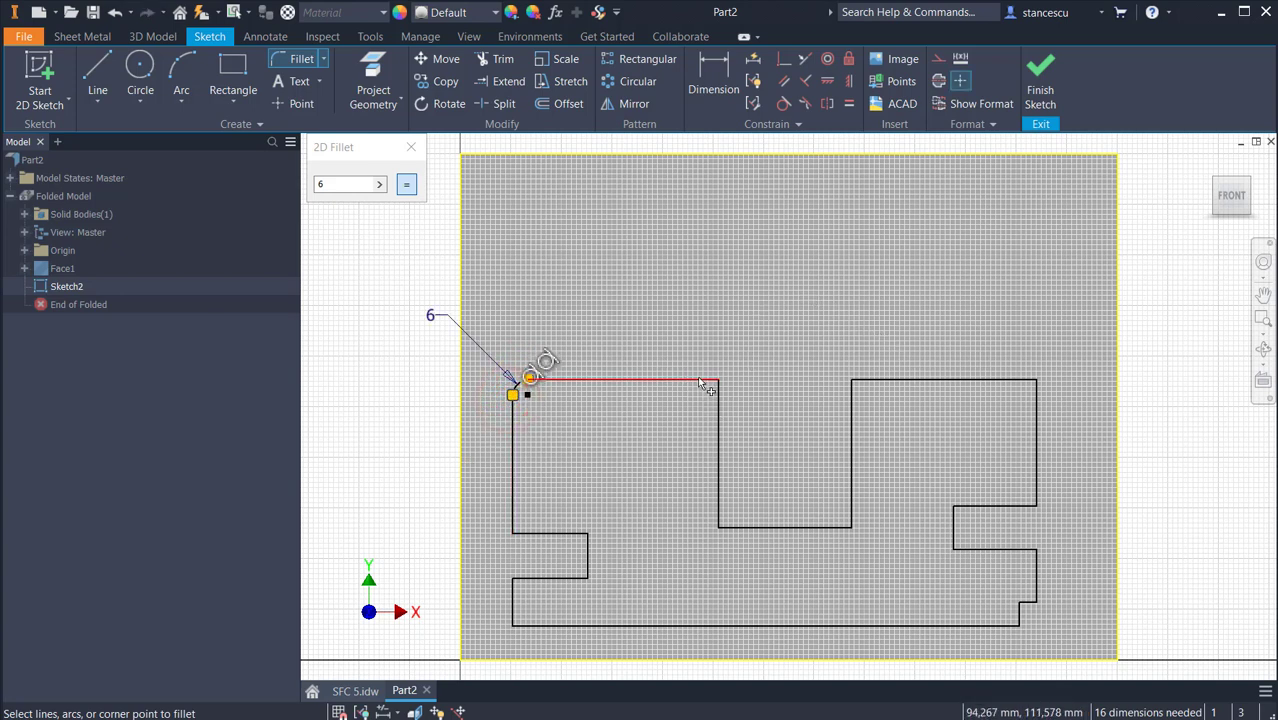
click(713, 404)
click(853, 400)
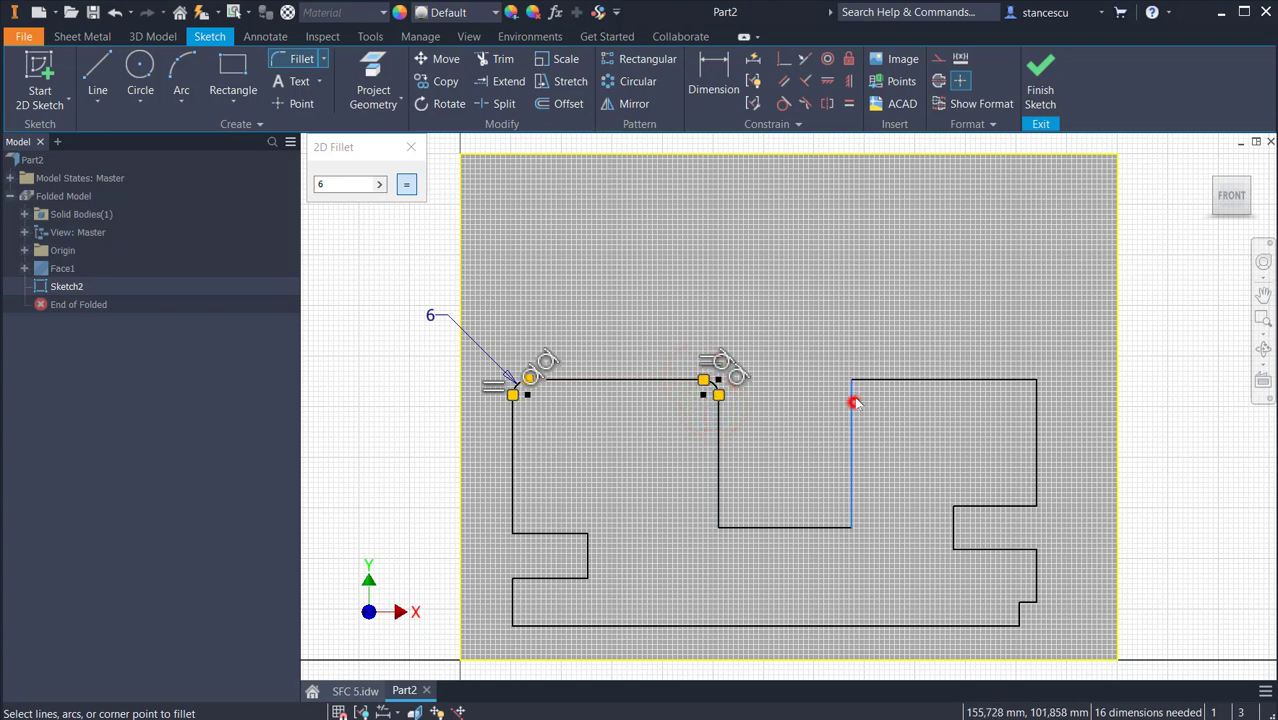
click(884, 379)
click(999, 380)
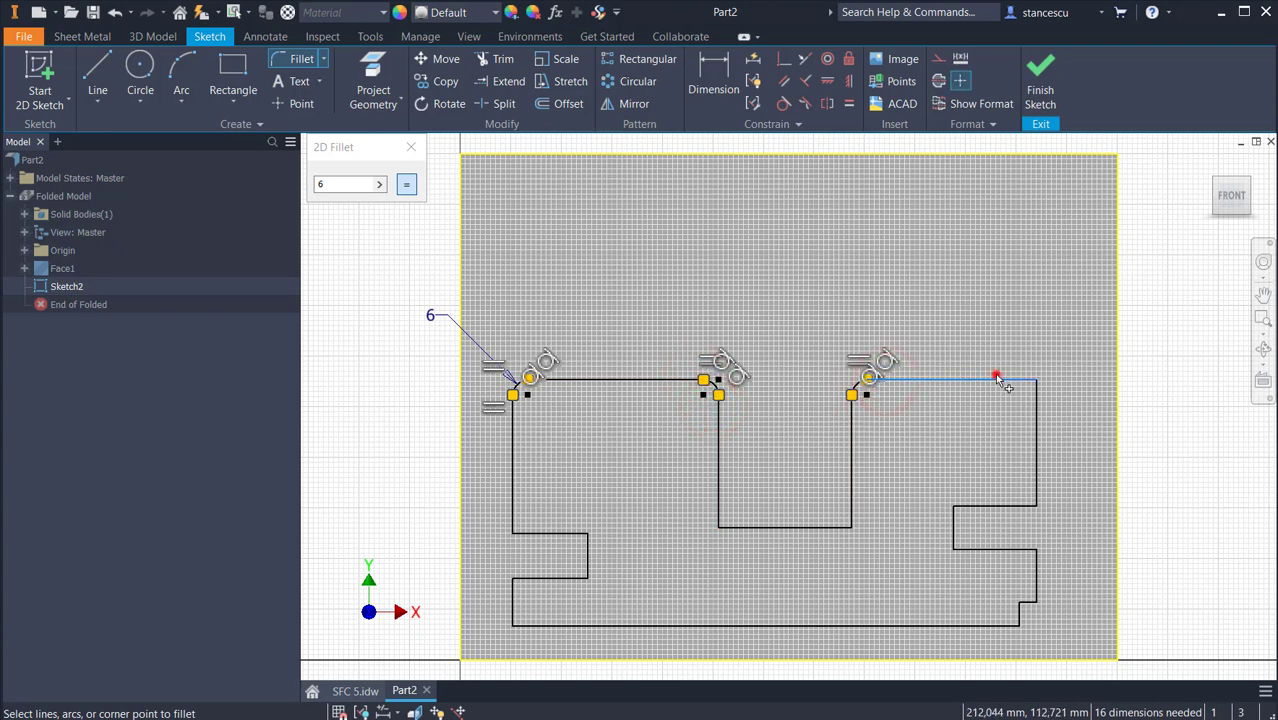
click(1036, 414)
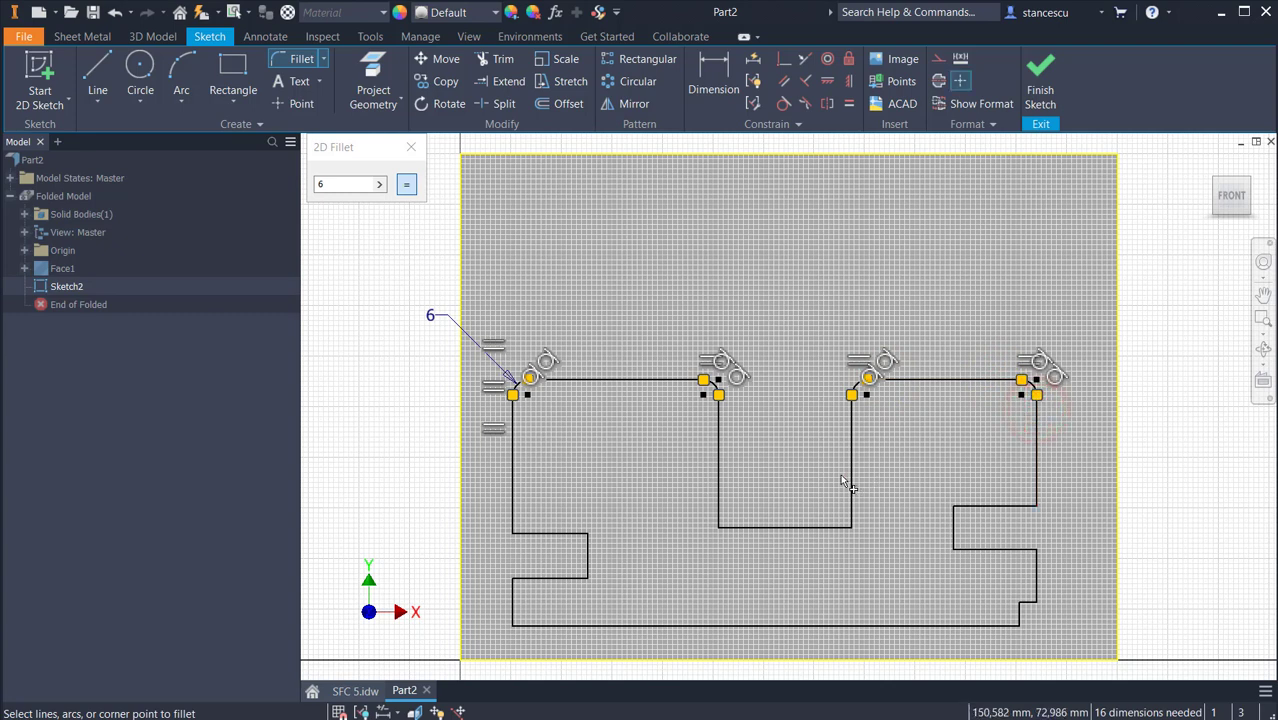
Fillet the recess's two lower corners and the contour's lower-left corner with the same 6 mm radius.
click(731, 528)
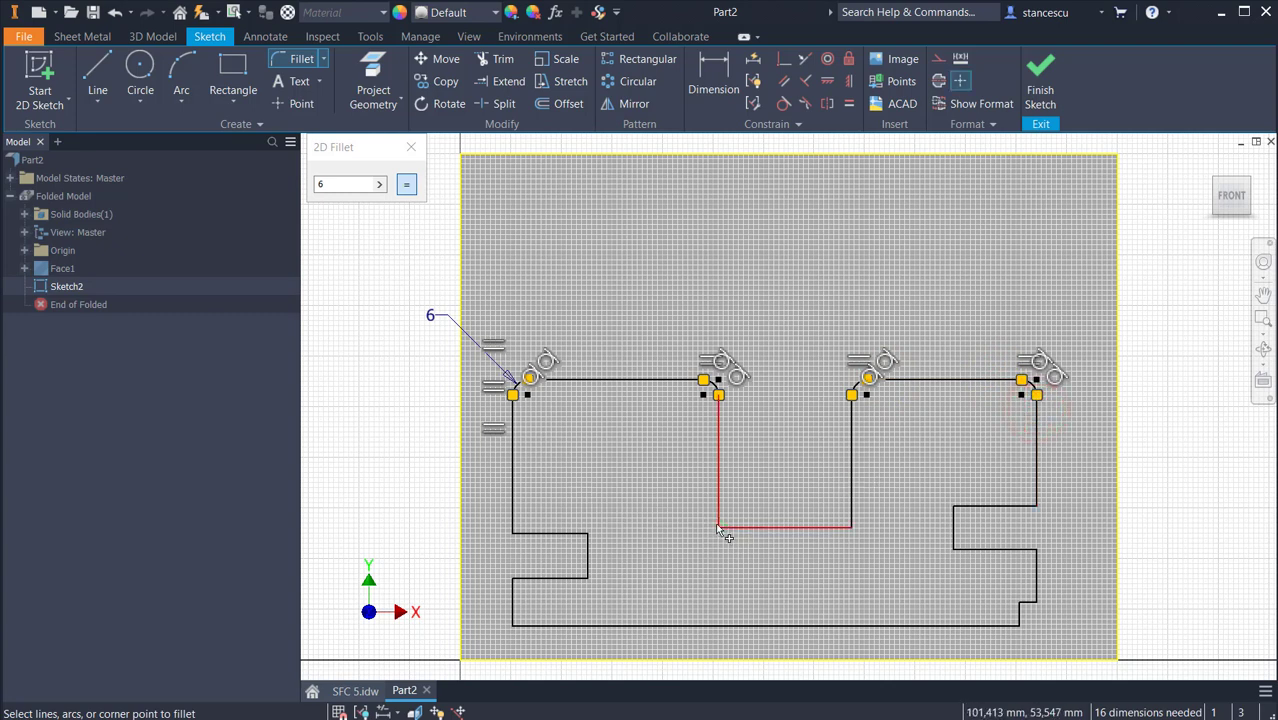
click(719, 520)
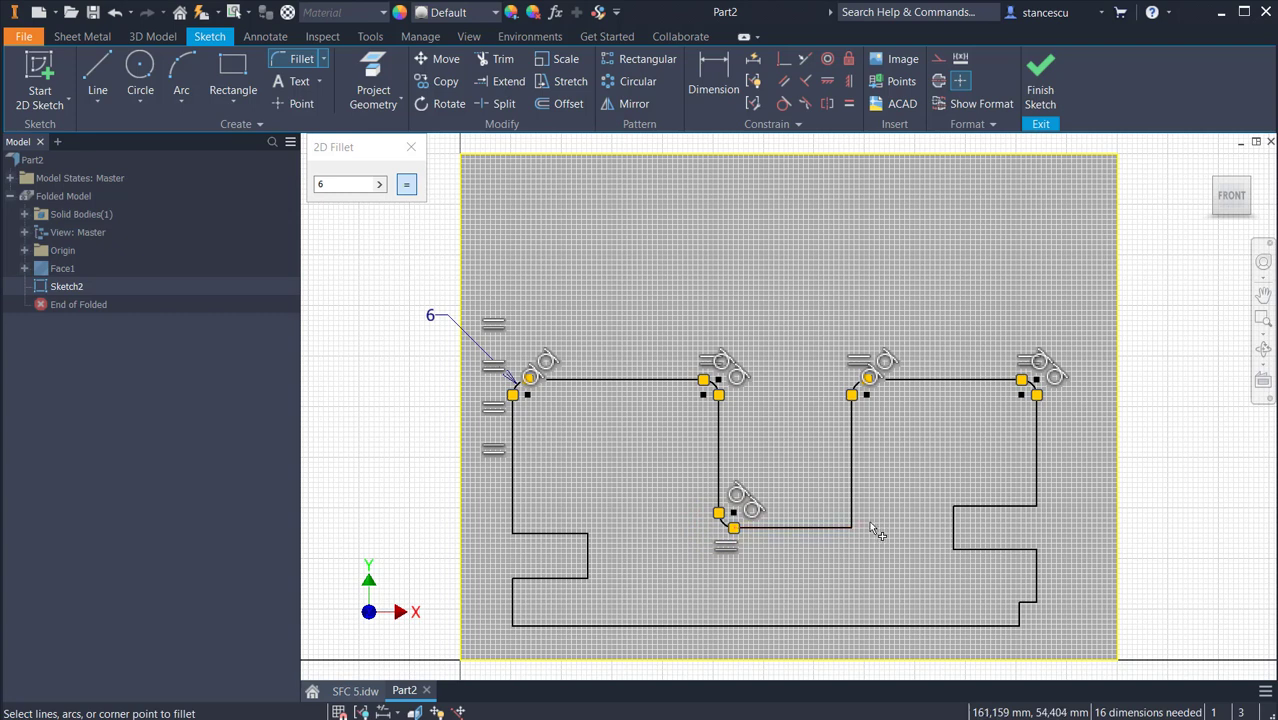
click(849, 529)
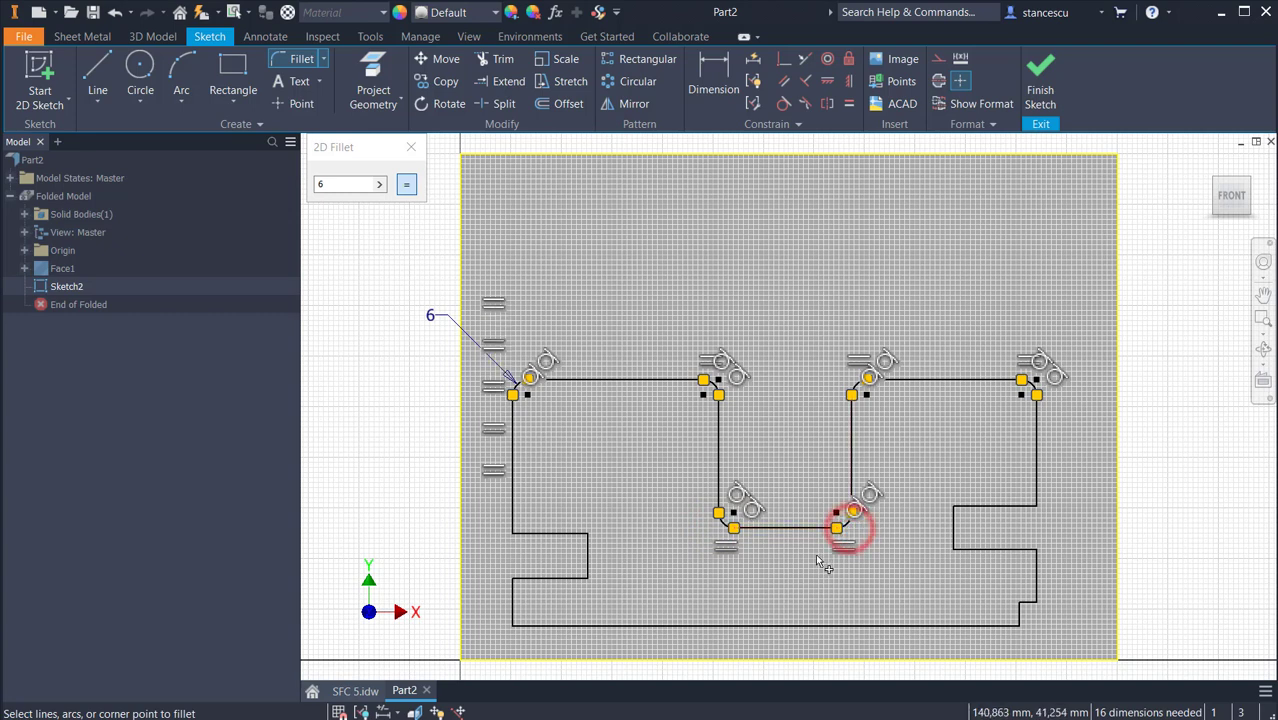
click(512, 618)
click(549, 626)
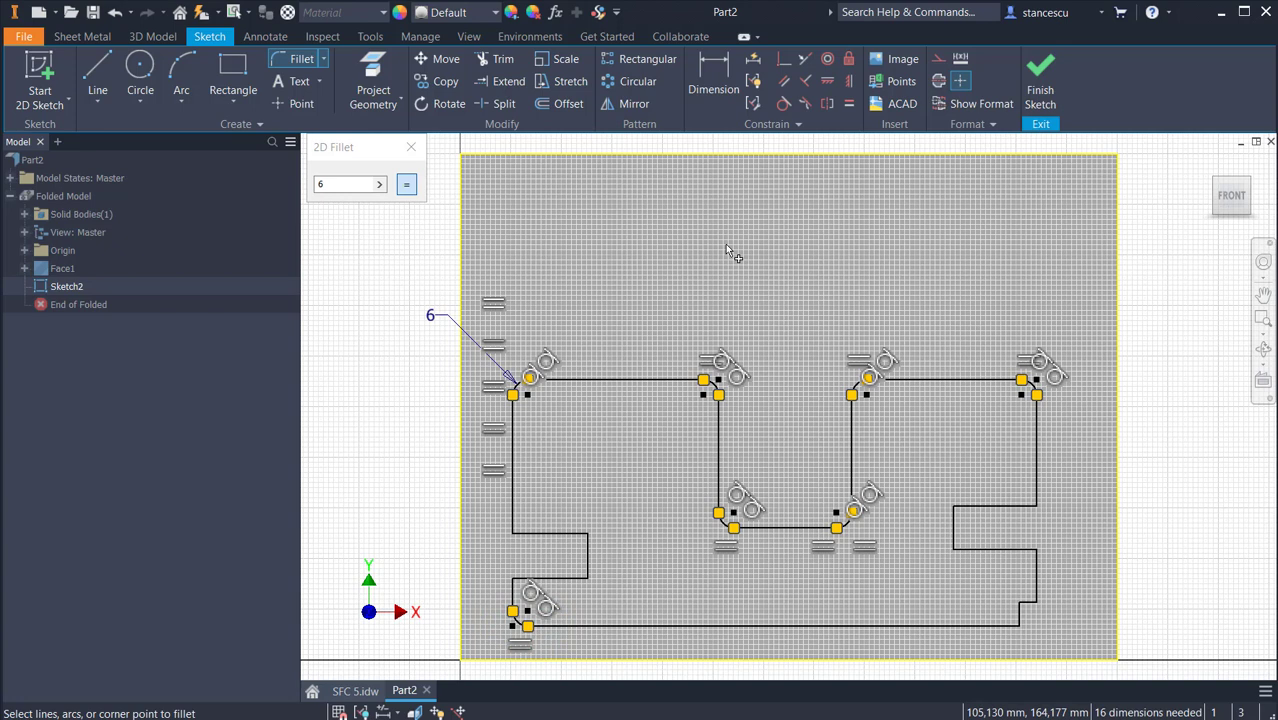
Set the fillet radius to 3 mm and round the corners of the left-side notch.
click(350, 184)
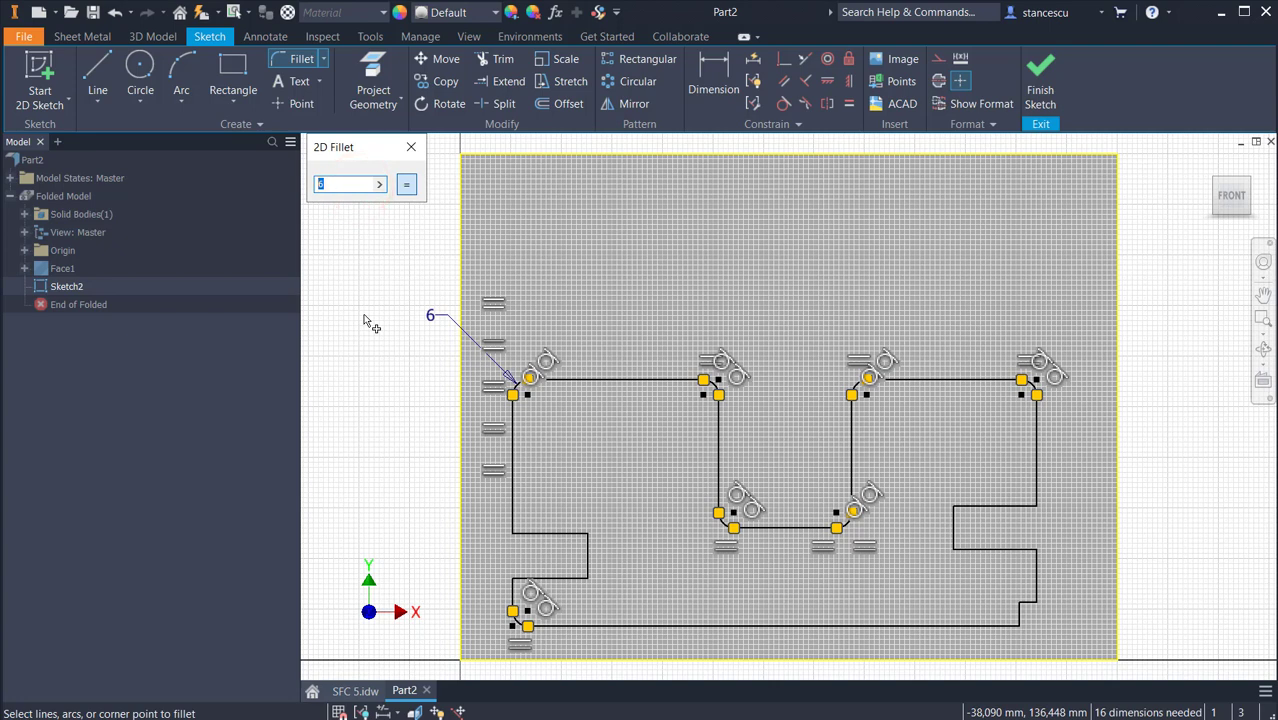
click(514, 535)
click(588, 535)
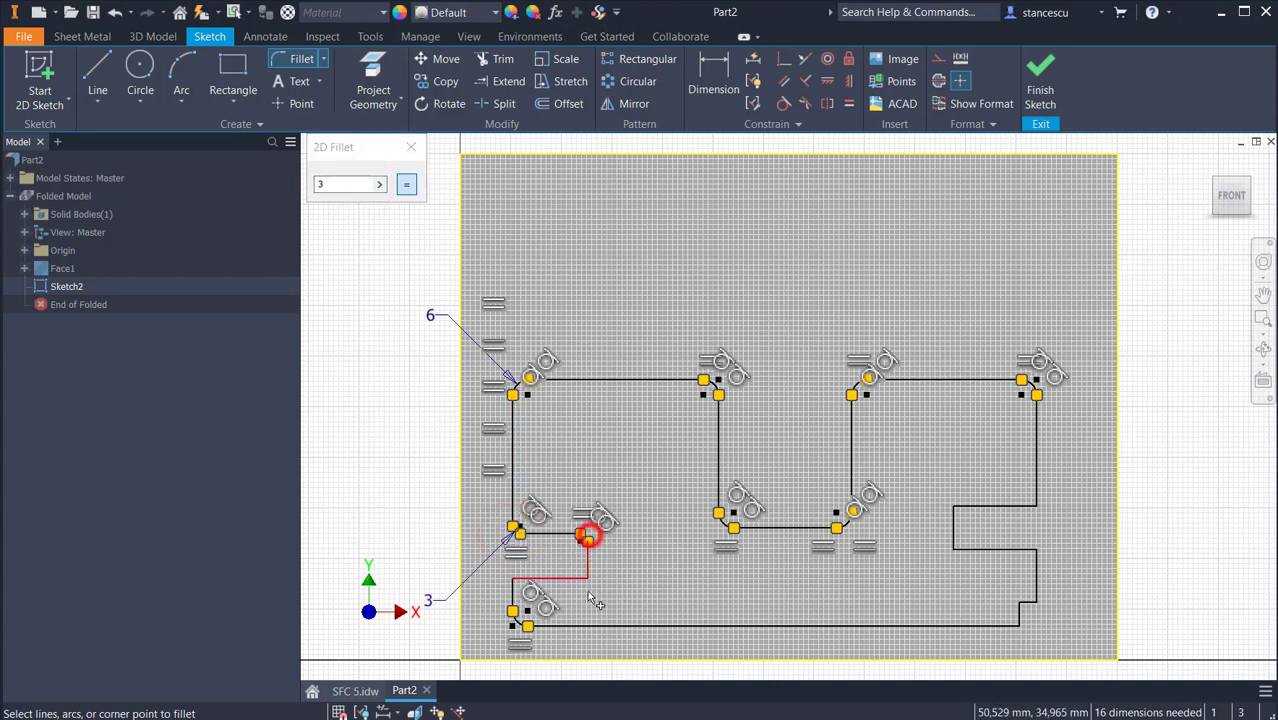
click(587, 577)
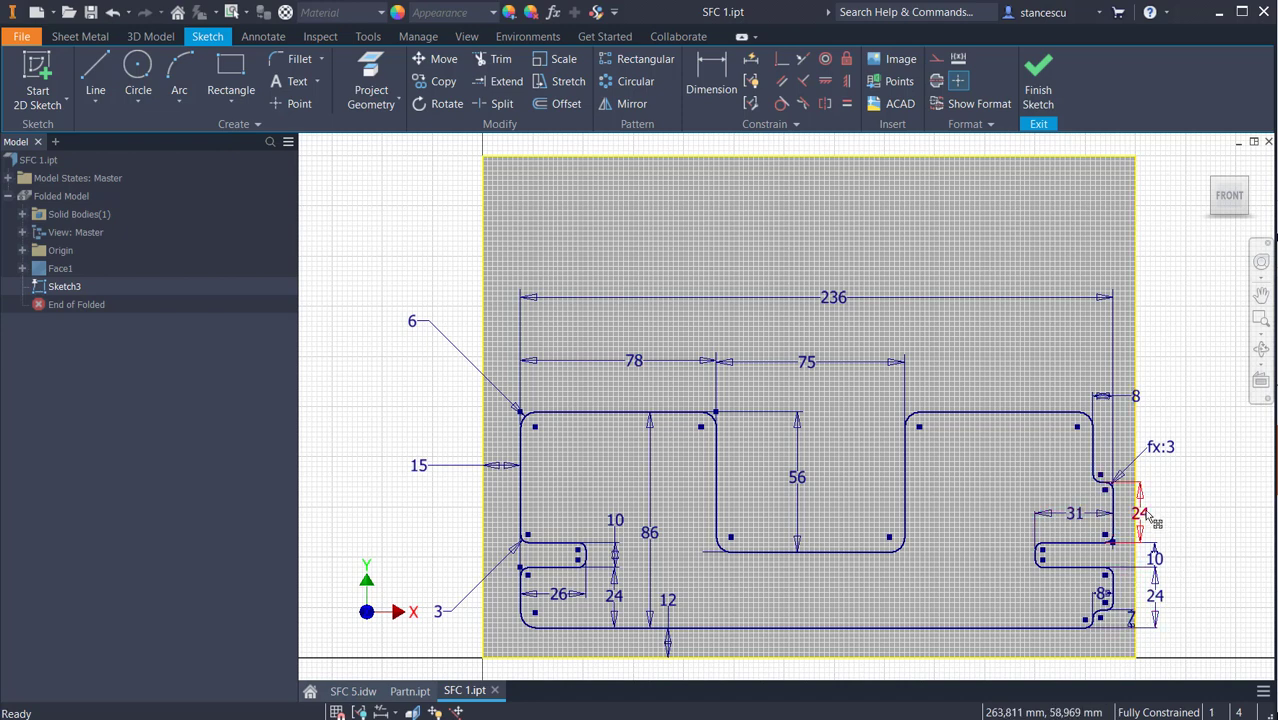
Move the 24 mm dimension above the right-side notch farther outward from the contour and finish the sketch.
drag(1140, 513, 1162, 513)
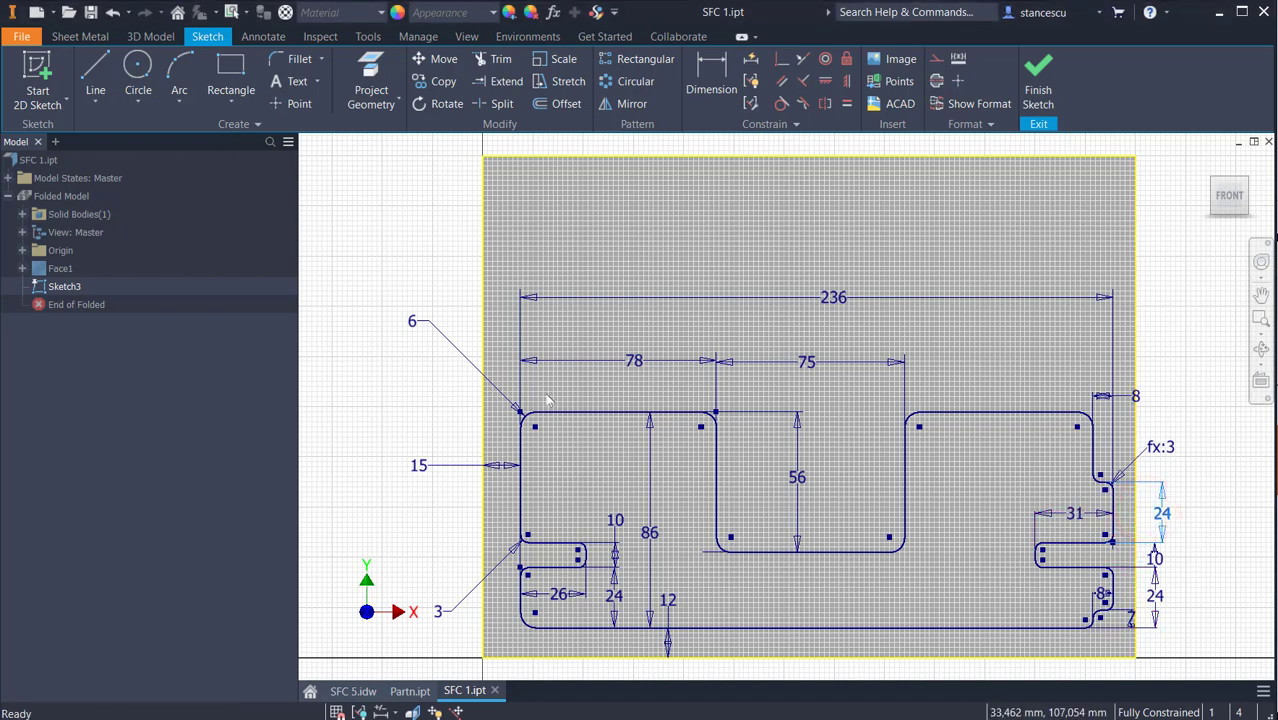
click(366, 263)
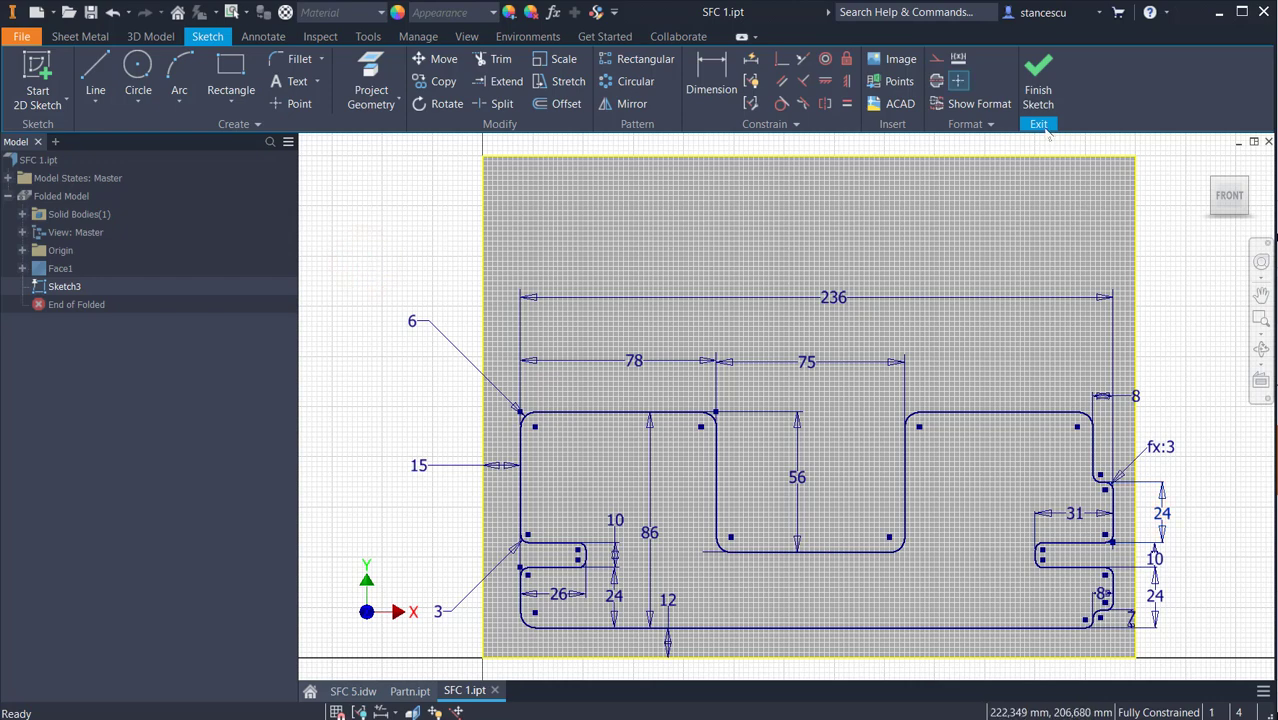
click(1038, 85)
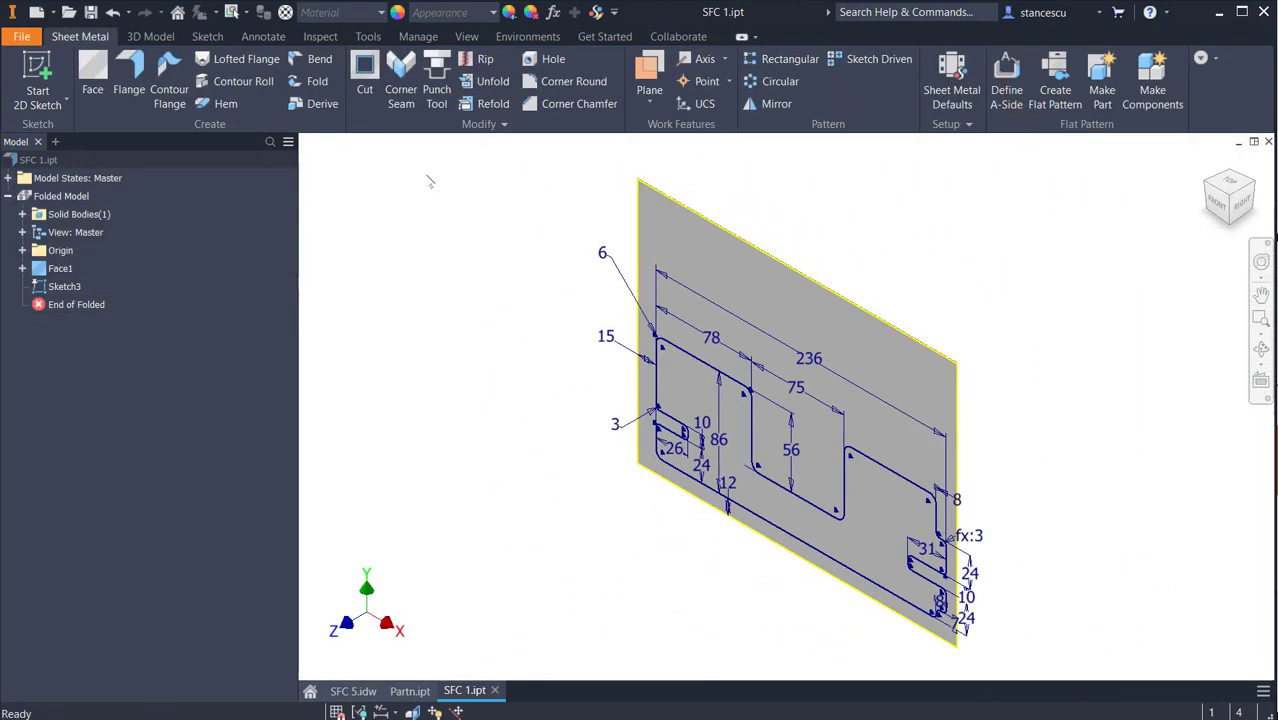
Cut the closed contour profile out of the plate with a distance equal to Thickness.
click(364, 75)
click(697, 385)
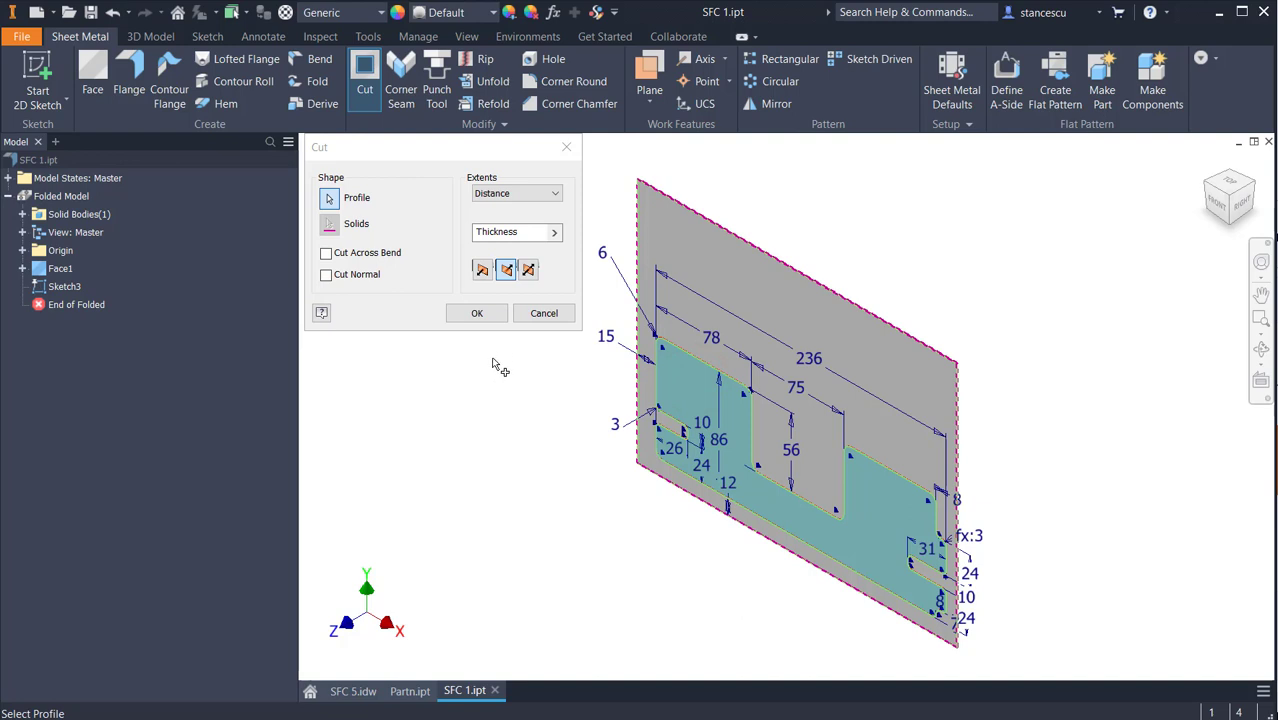
click(478, 314)
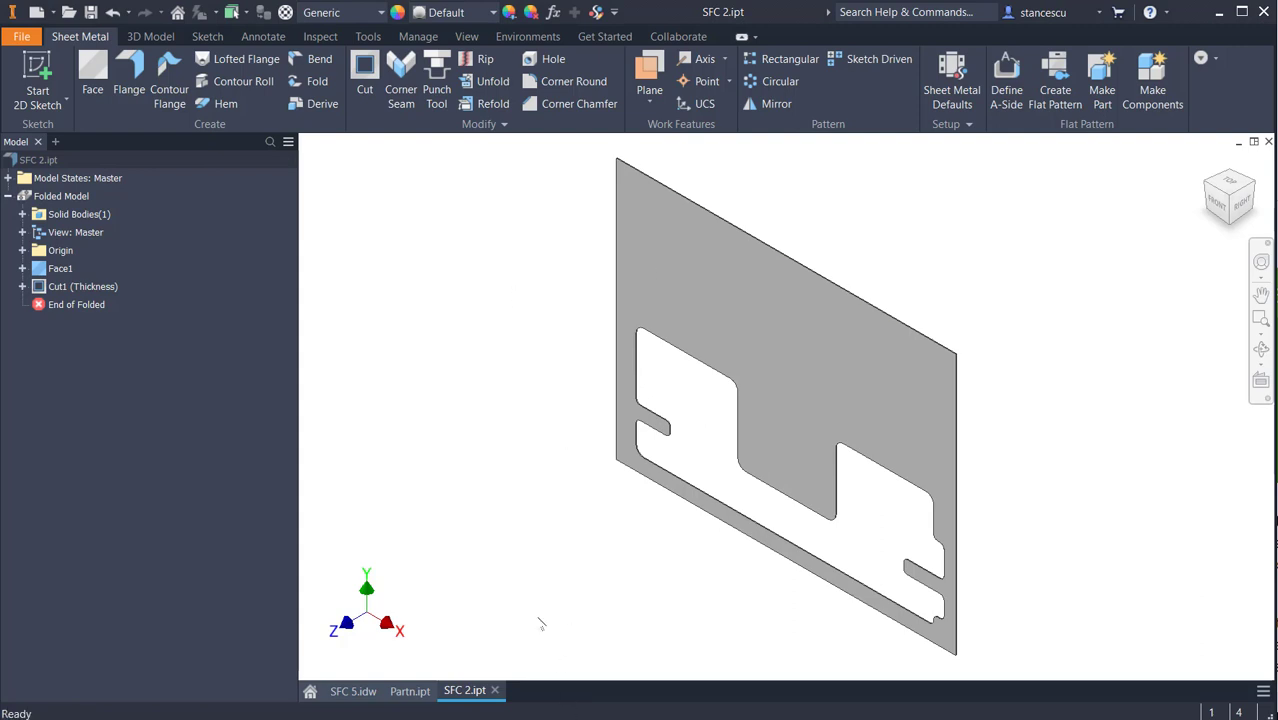
Switch to the SFC 5 drawing and examine section B-B and the dimensions along the contour's right side.
click(355, 691)
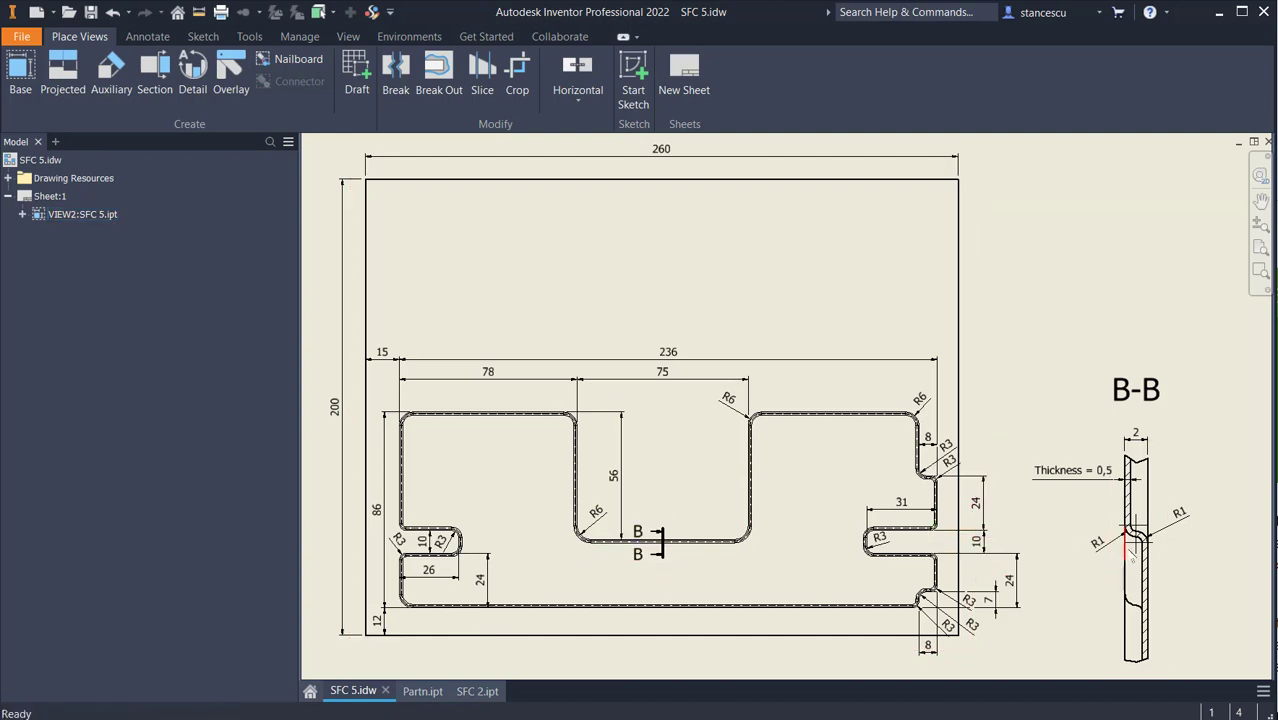
scroll(1125, 566, up, 5)
middle_drag(1157, 556, 1029, 562)
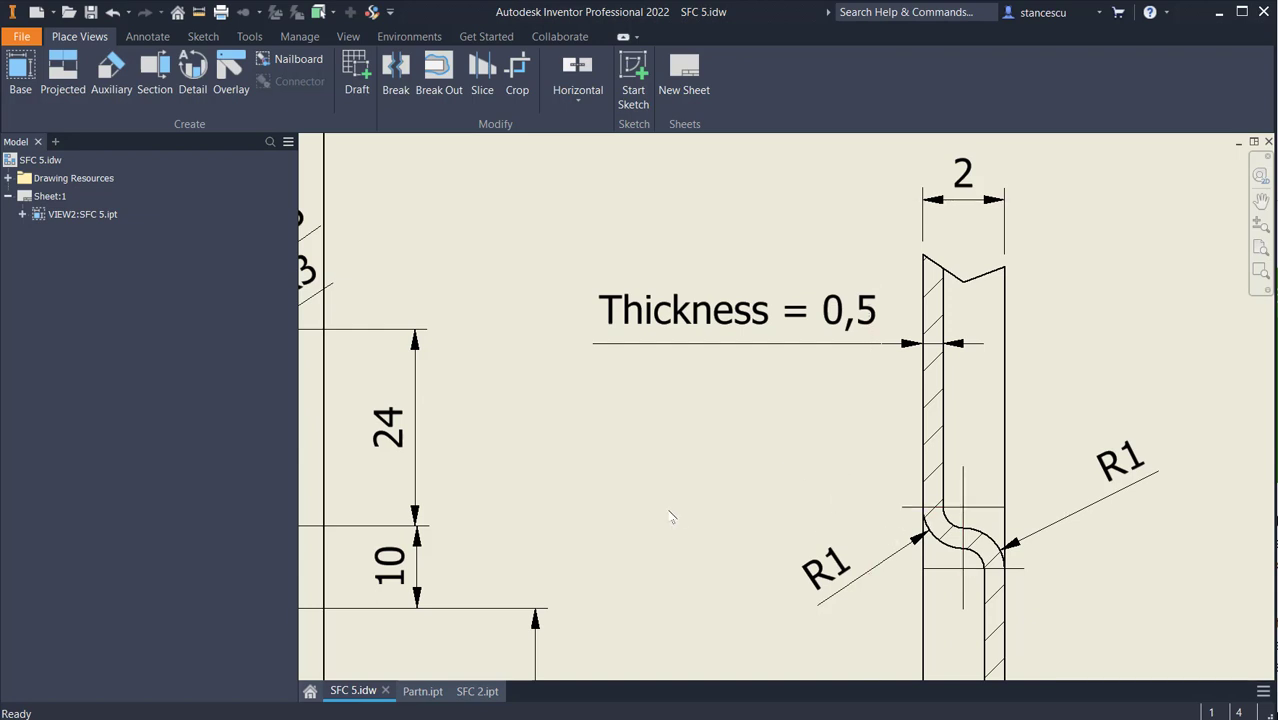
scroll(650, 493, down, 2)
mouse_move(693, 477)
middle_down()
mouse_move(847, 419)
mouse_move(978, 411)
middle_up()
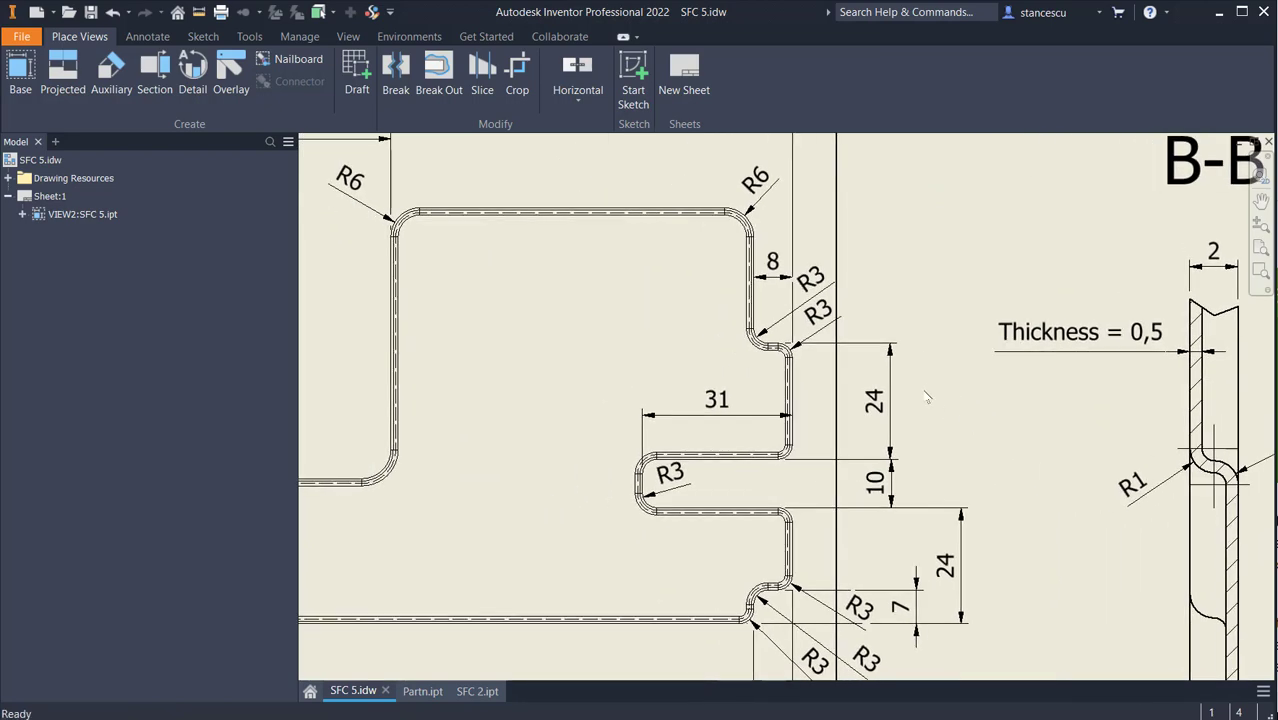
scroll(927, 397, down, 2)
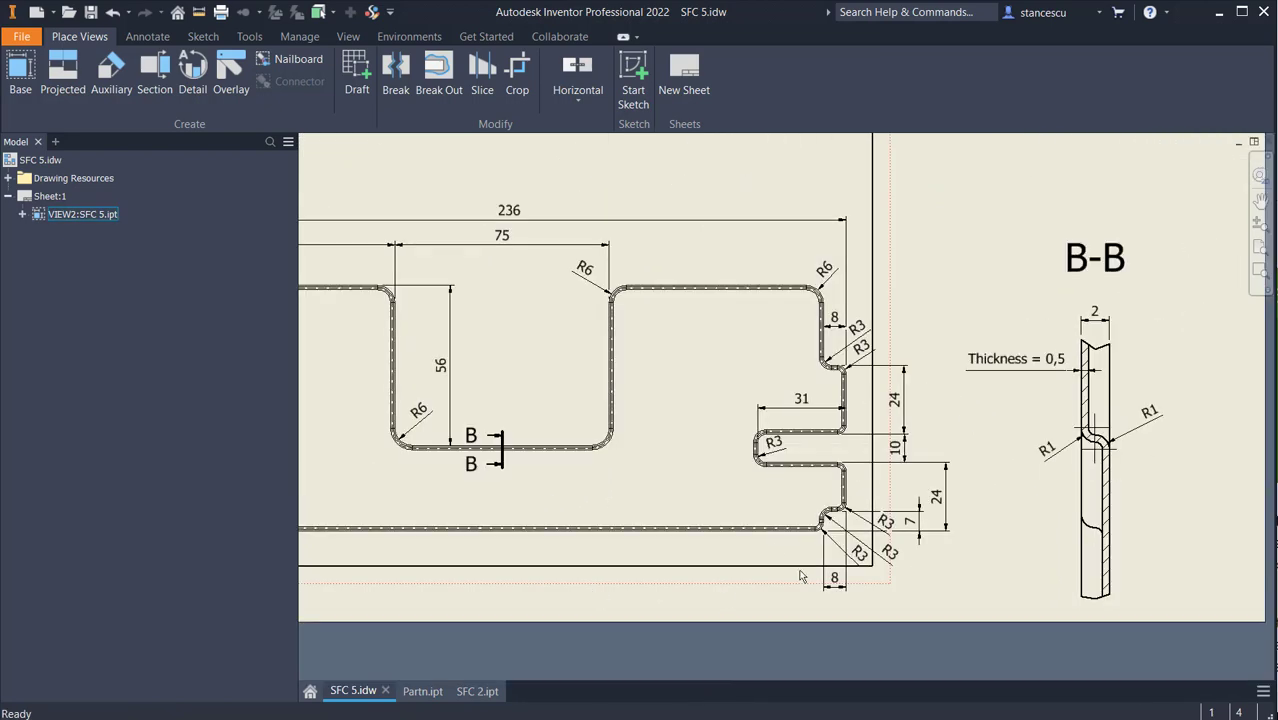
Return to the SFC 2 part and create a work plane normal to the recess's lower edge through its midpoint.
click(477, 691)
scroll(800, 468, up, 3)
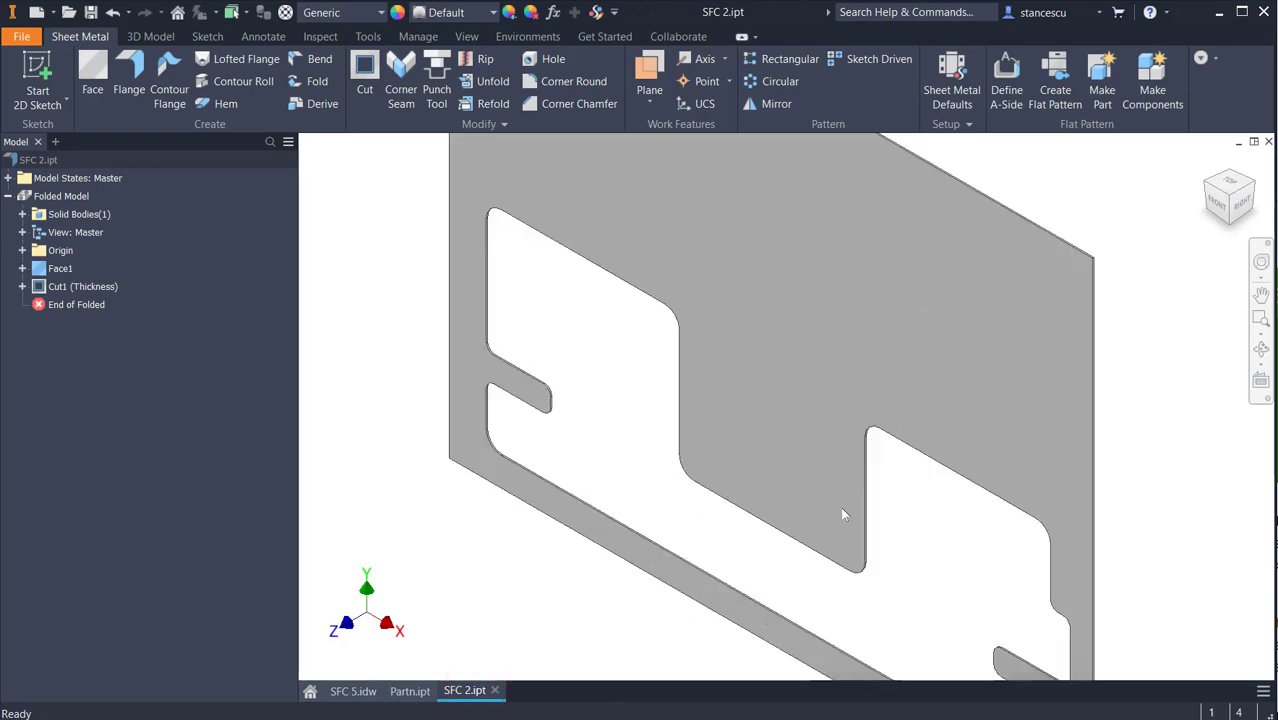
click(649, 70)
scroll(870, 590, up, 3)
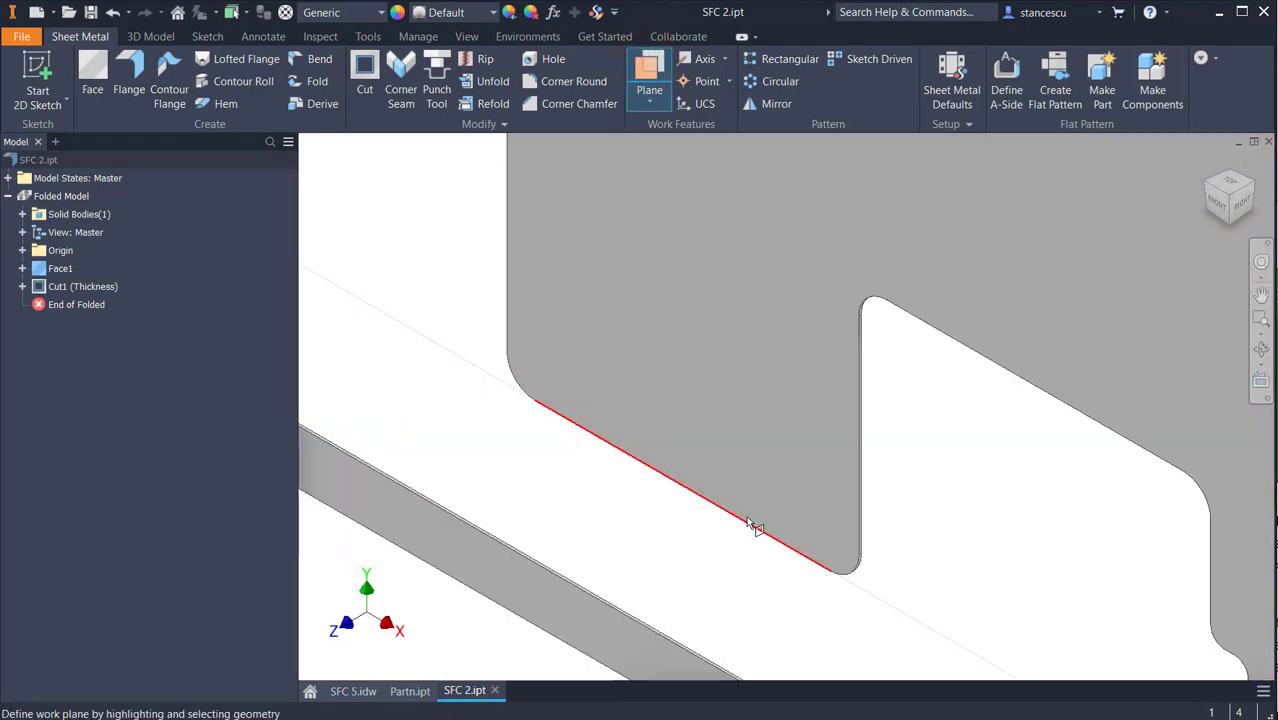
click(755, 528)
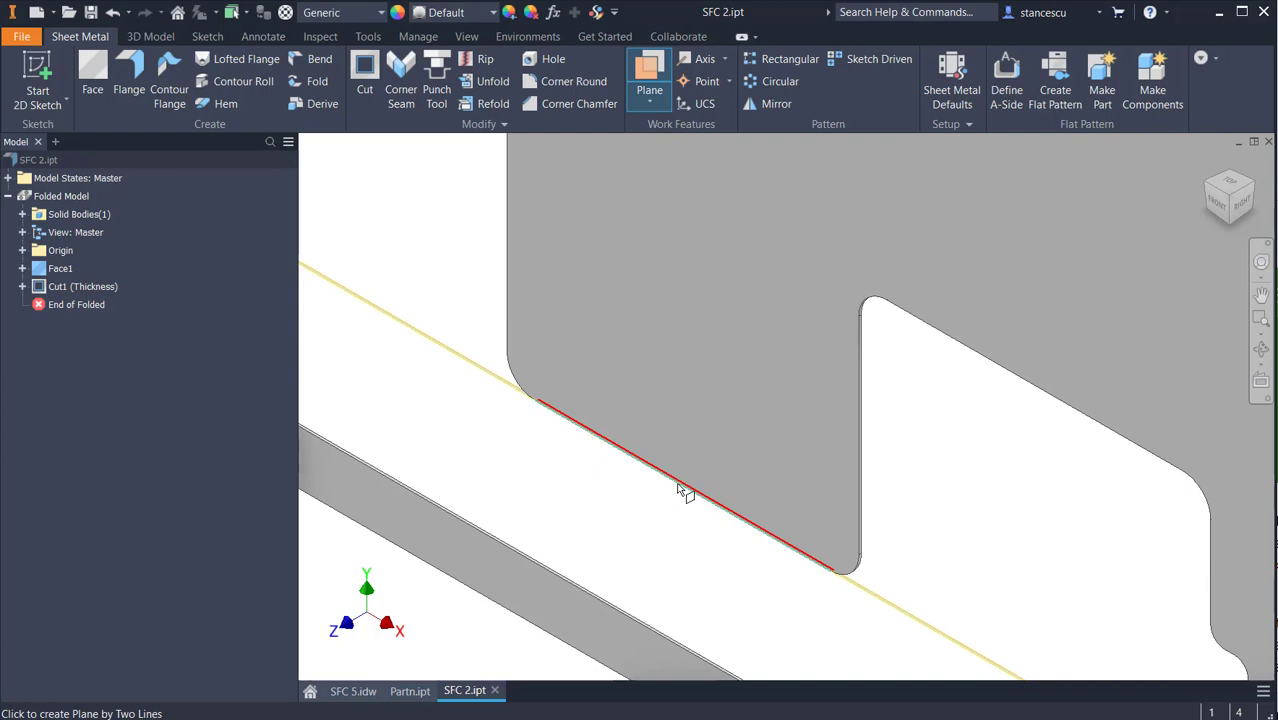
click(684, 488)
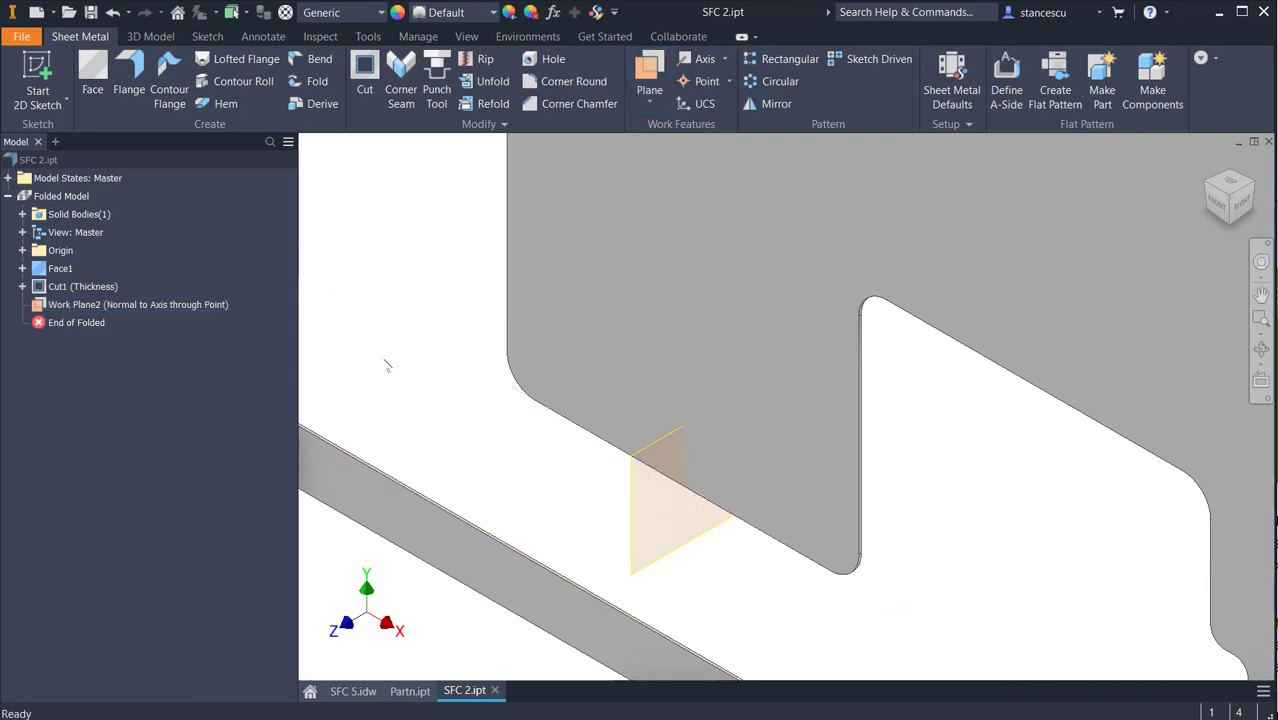
Start a sketch on the work plane normal to the recess edge, restore the angled view and slice the model at the sketch plane.
shift+middle_drag(388, 366, 921, 480)
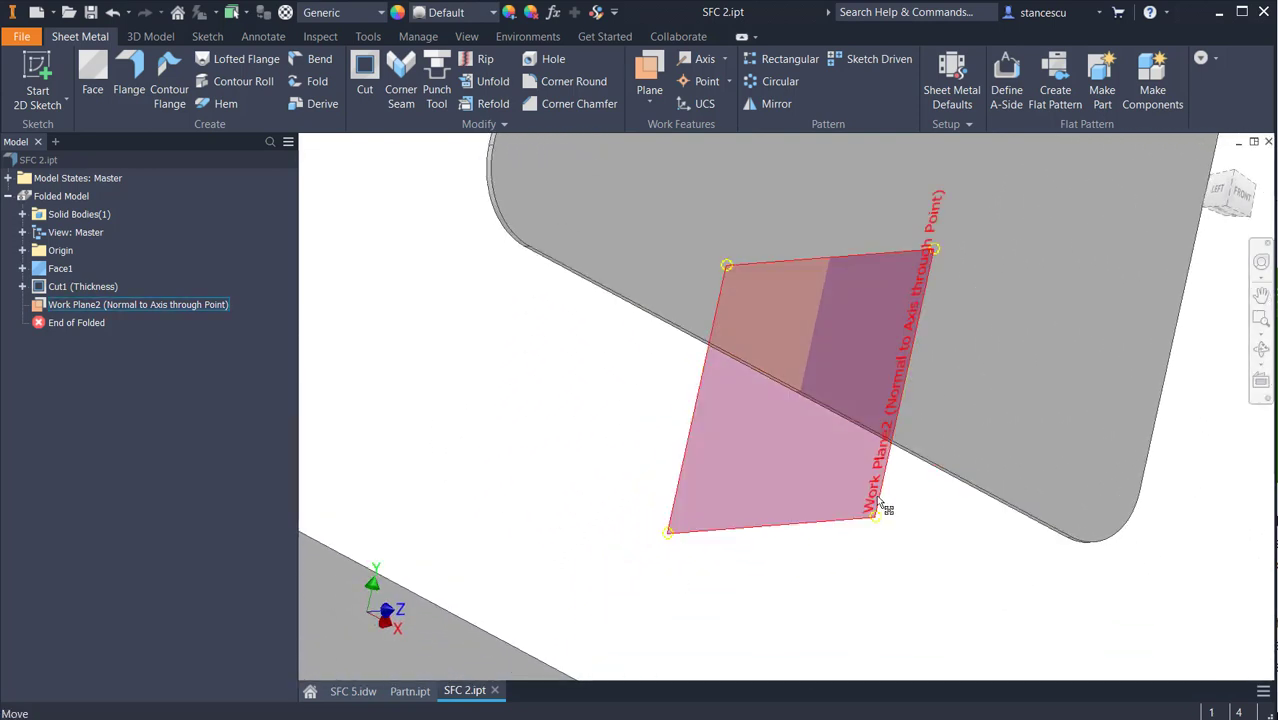
click(878, 500)
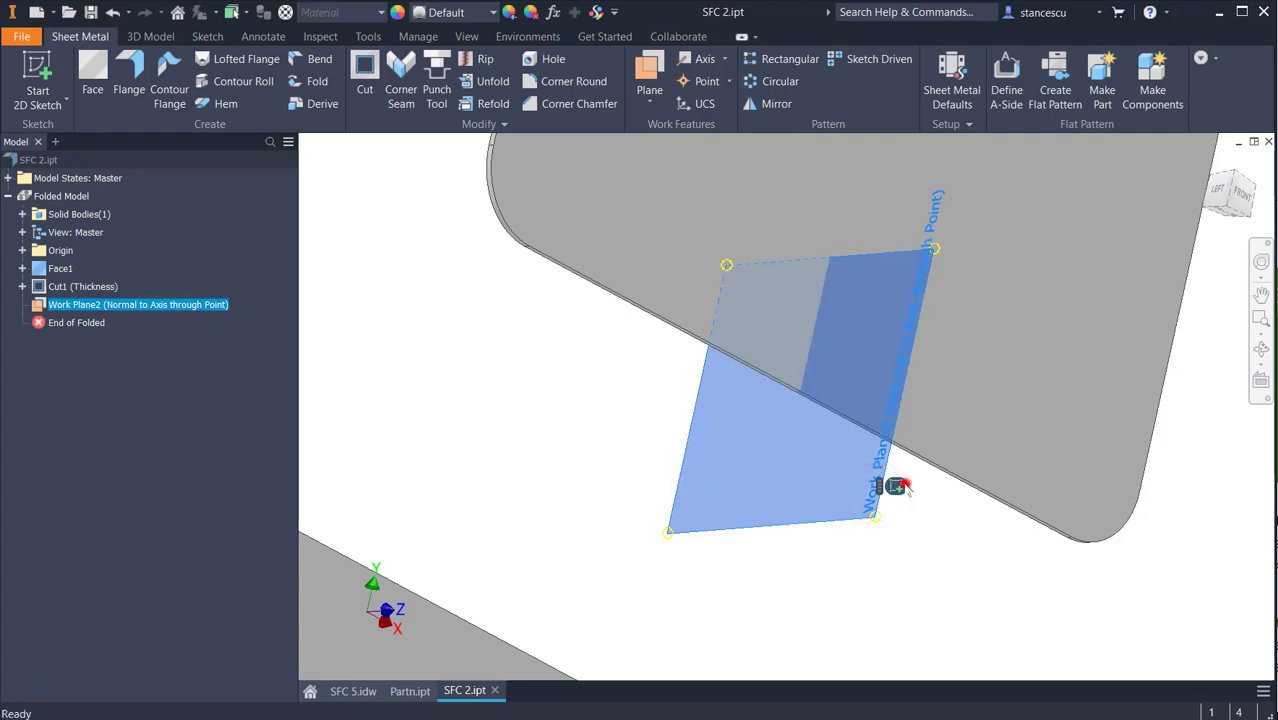
click(896, 487)
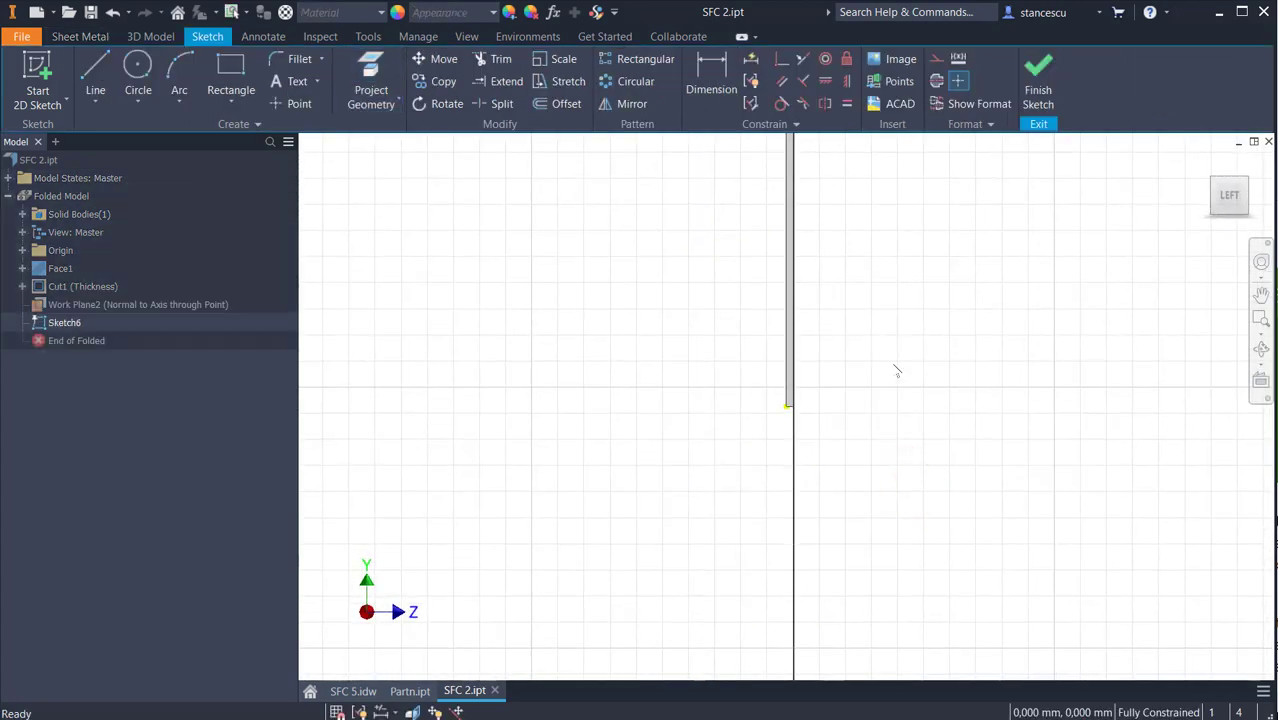
key(F5)
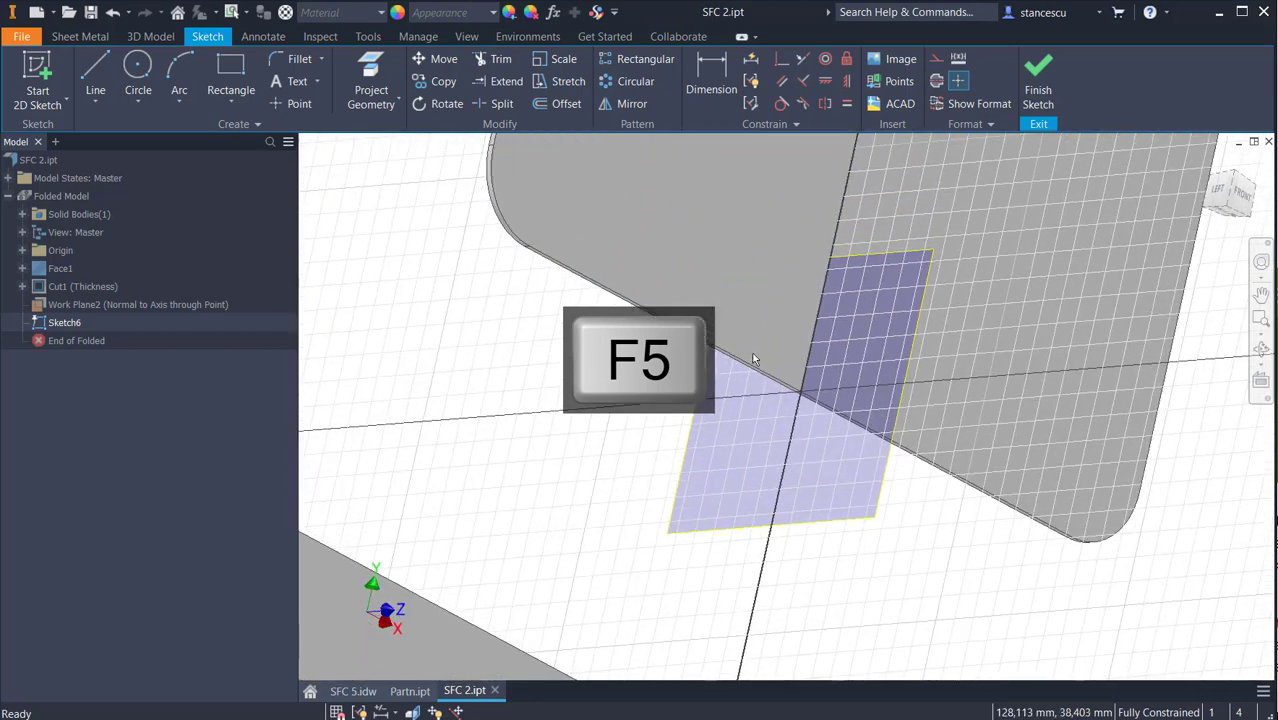
scroll(793, 373, up, 5)
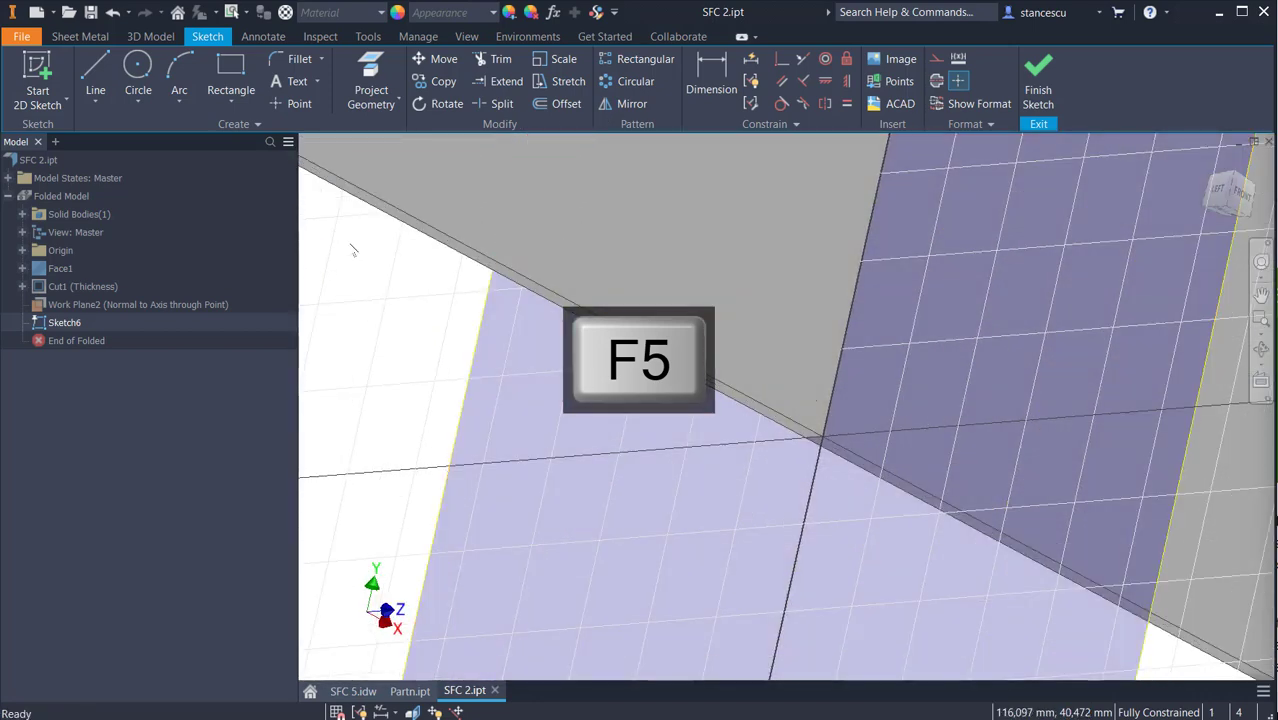
key(F7)
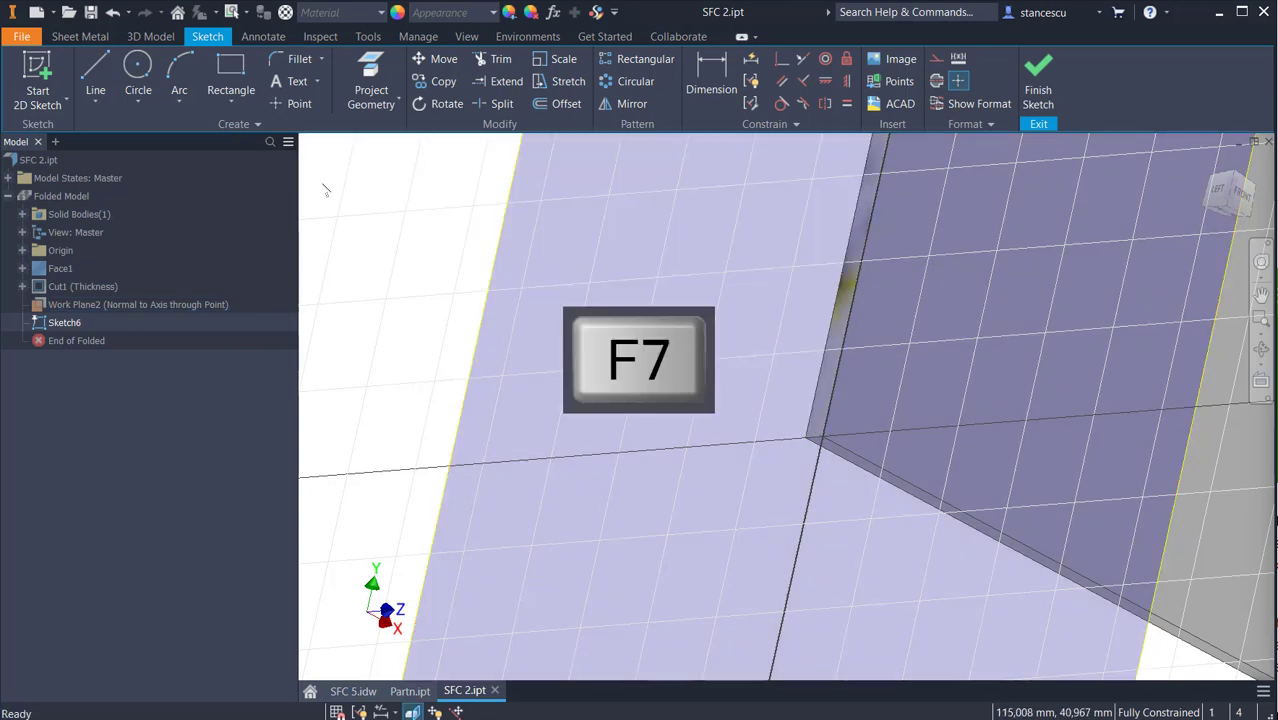
Project the recess's lower edge into the sketch as a short line across the plate thickness.
click(378, 60)
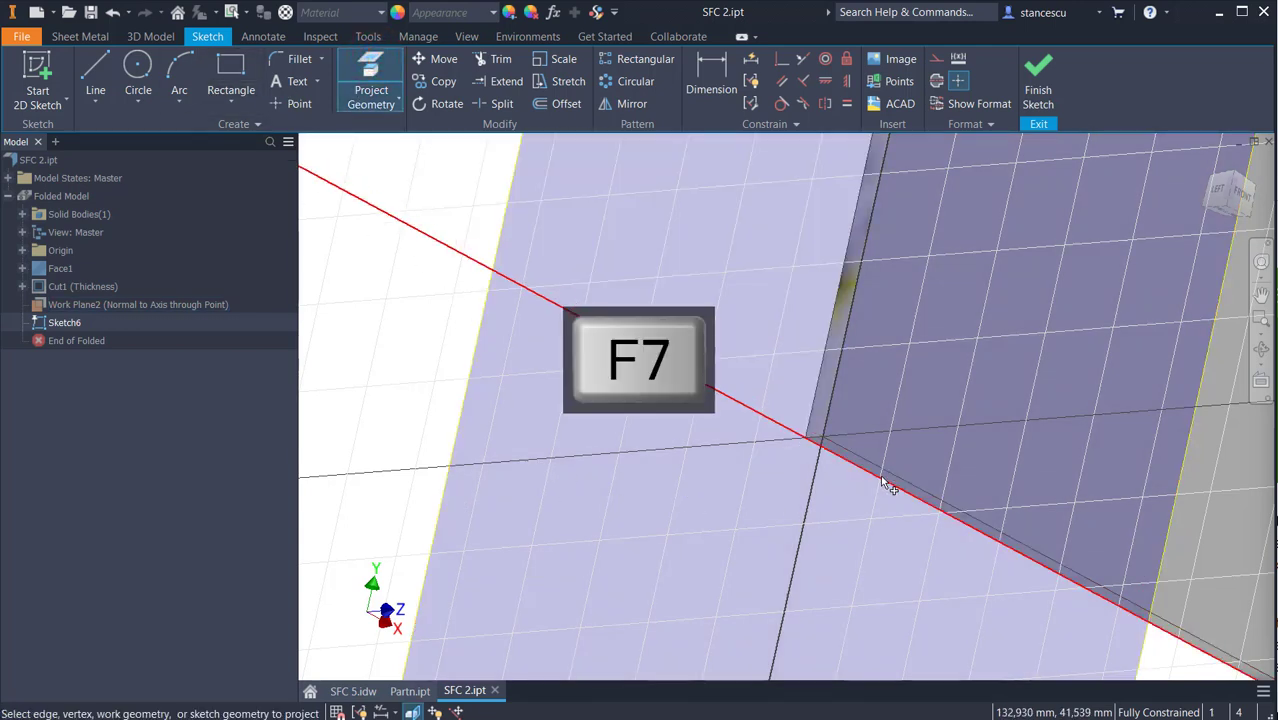
scroll(862, 477, up, 3)
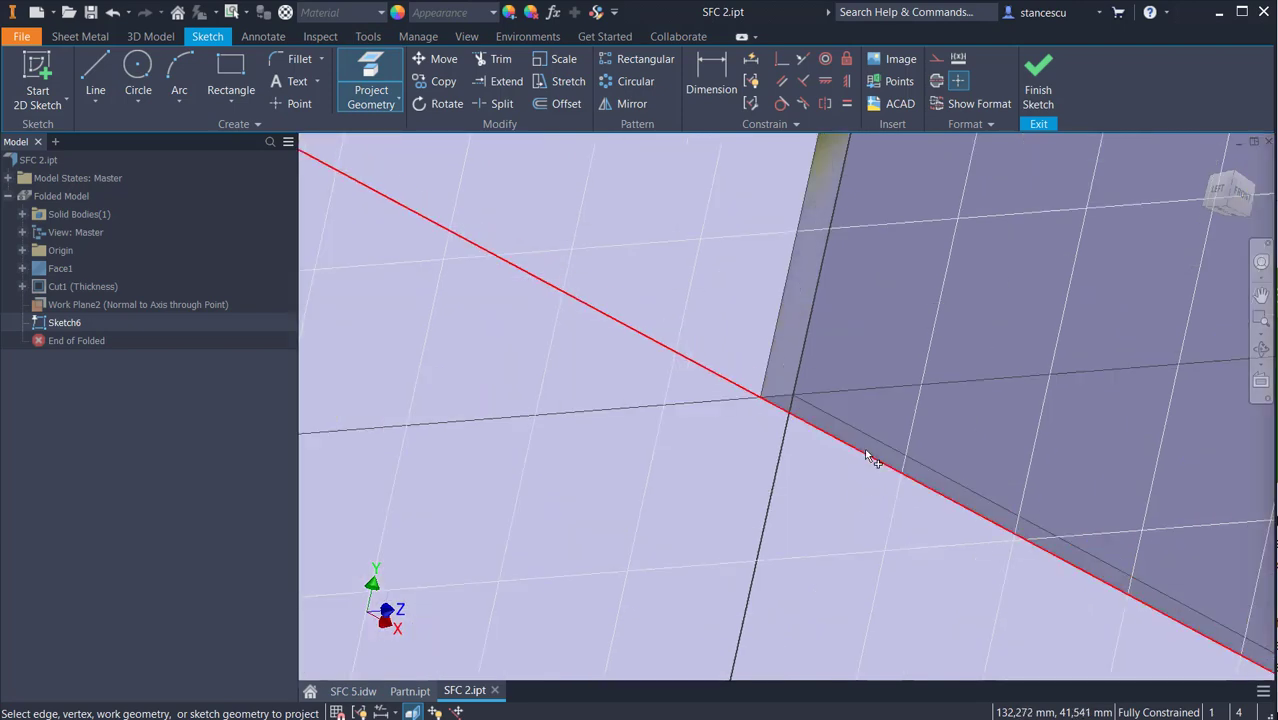
click(868, 450)
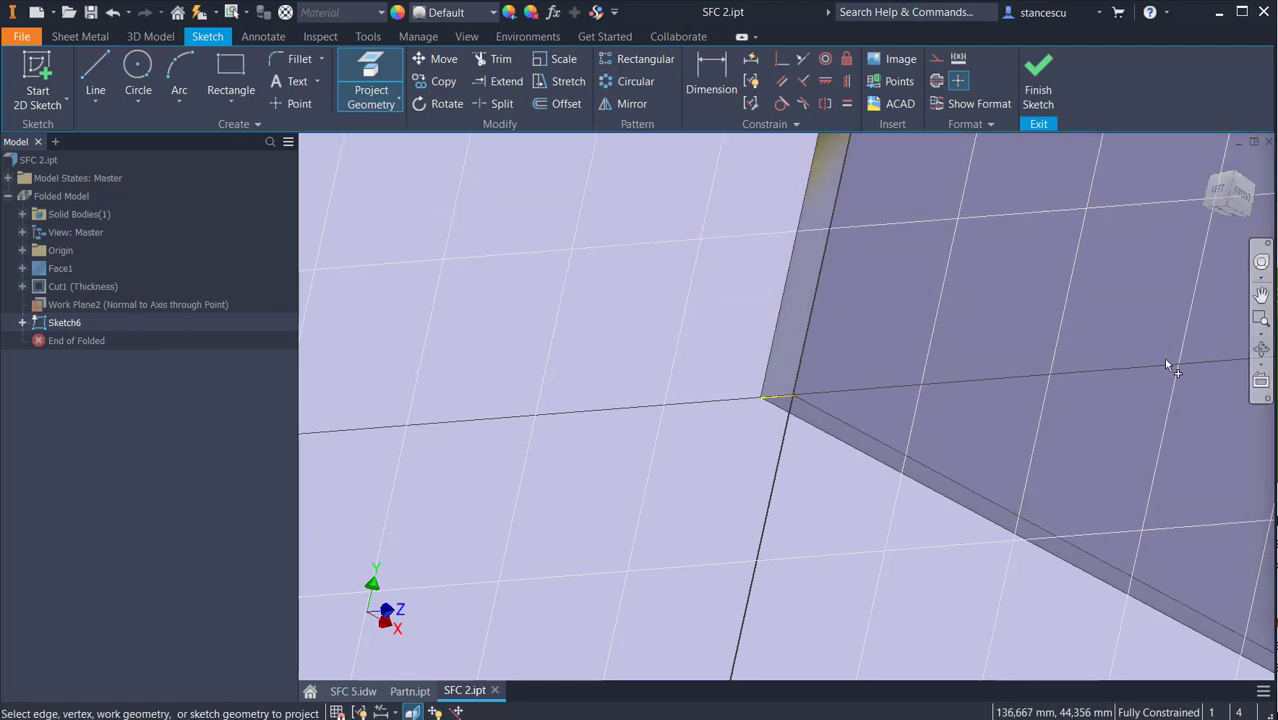
Sketch two three-point arcs curving down from the projected line's ends, with radii of about 1.56 mm and 1.35 mm.
mouse_move(741, 482)
shift+middle_down()
mouse_move(961, 485)
mouse_move(990, 520)
shift+middle_up()
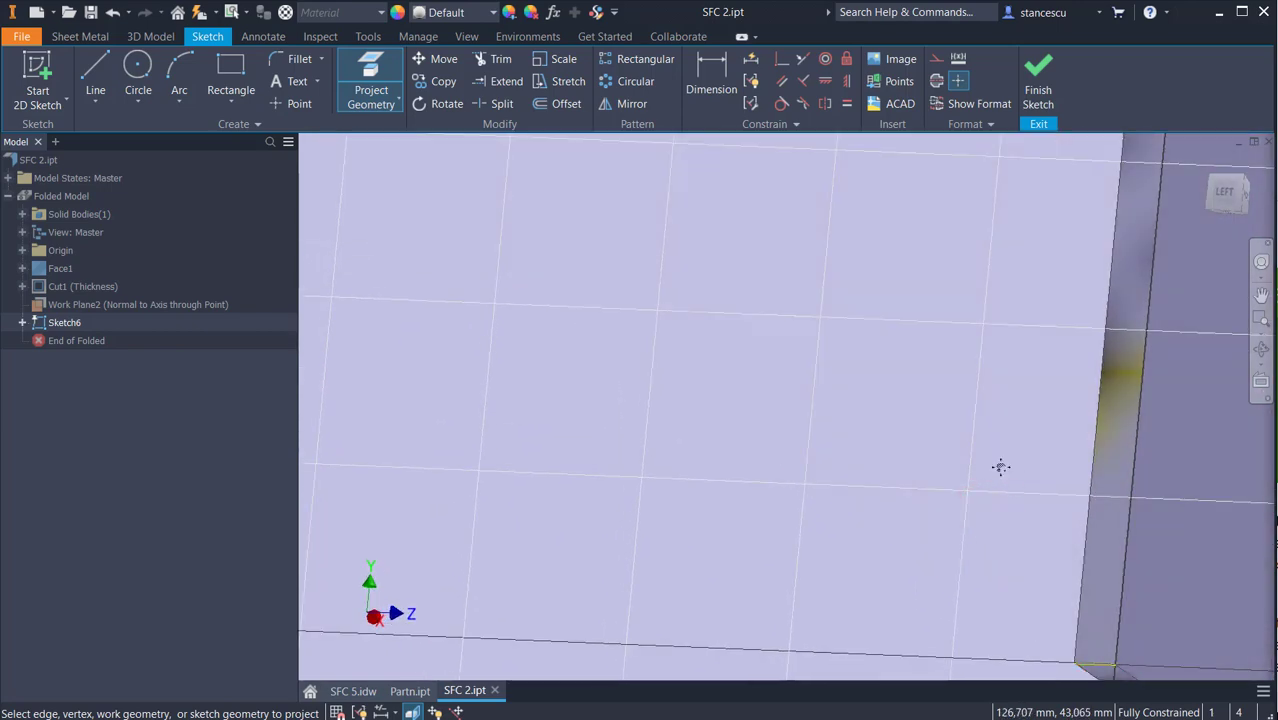
mouse_move(999, 465)
middle_down()
mouse_move(564, 174)
mouse_move(642, 175)
middle_up()
shift+middle_drag(726, 492, 744, 508)
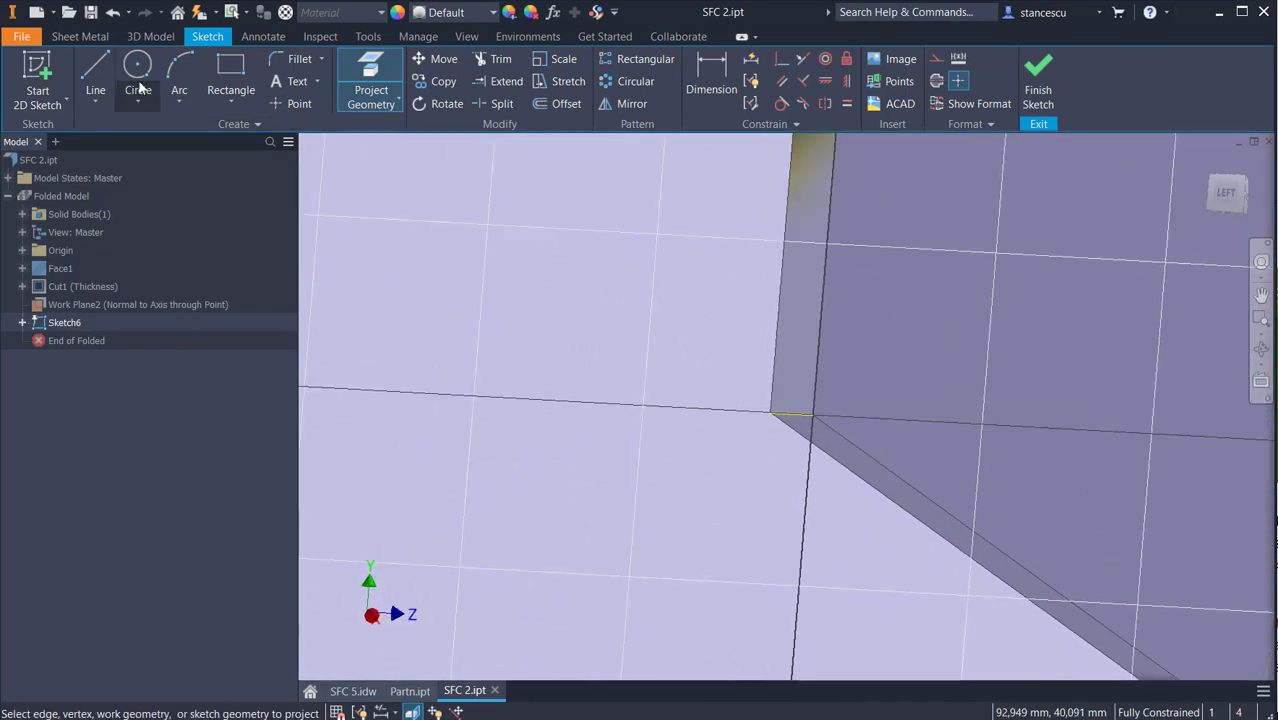
click(179, 66)
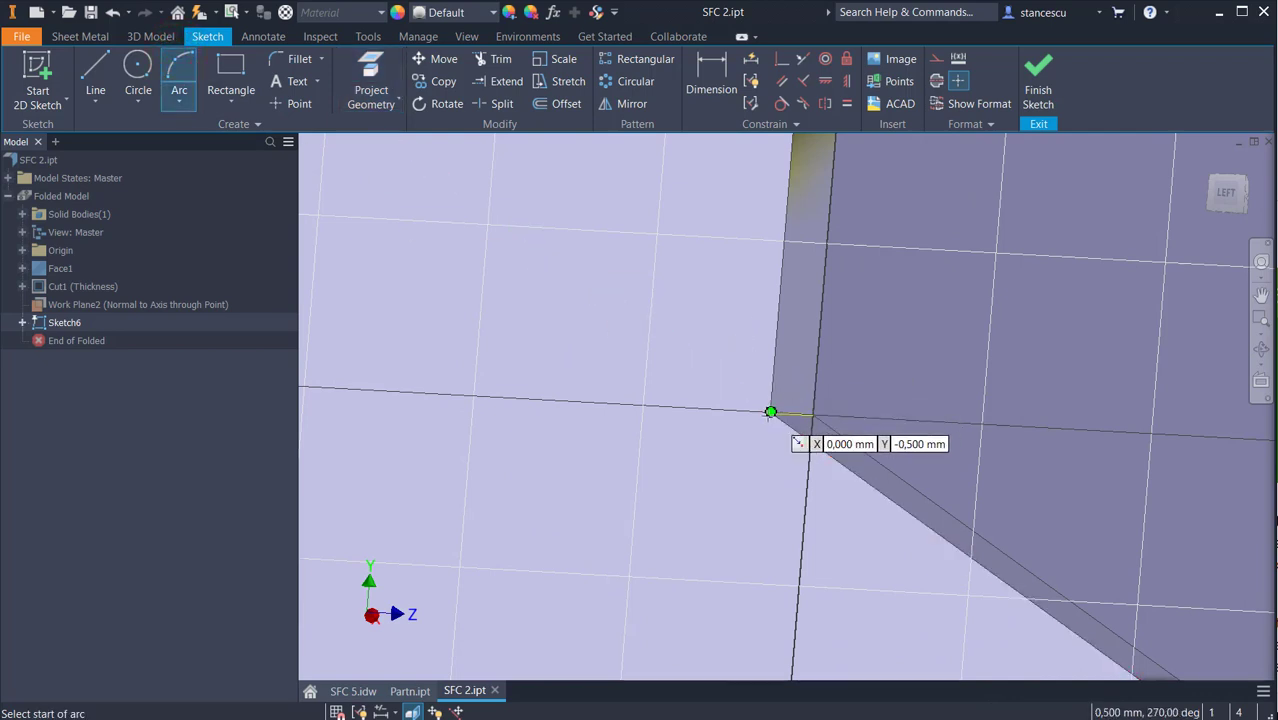
click(770, 412)
click(828, 543)
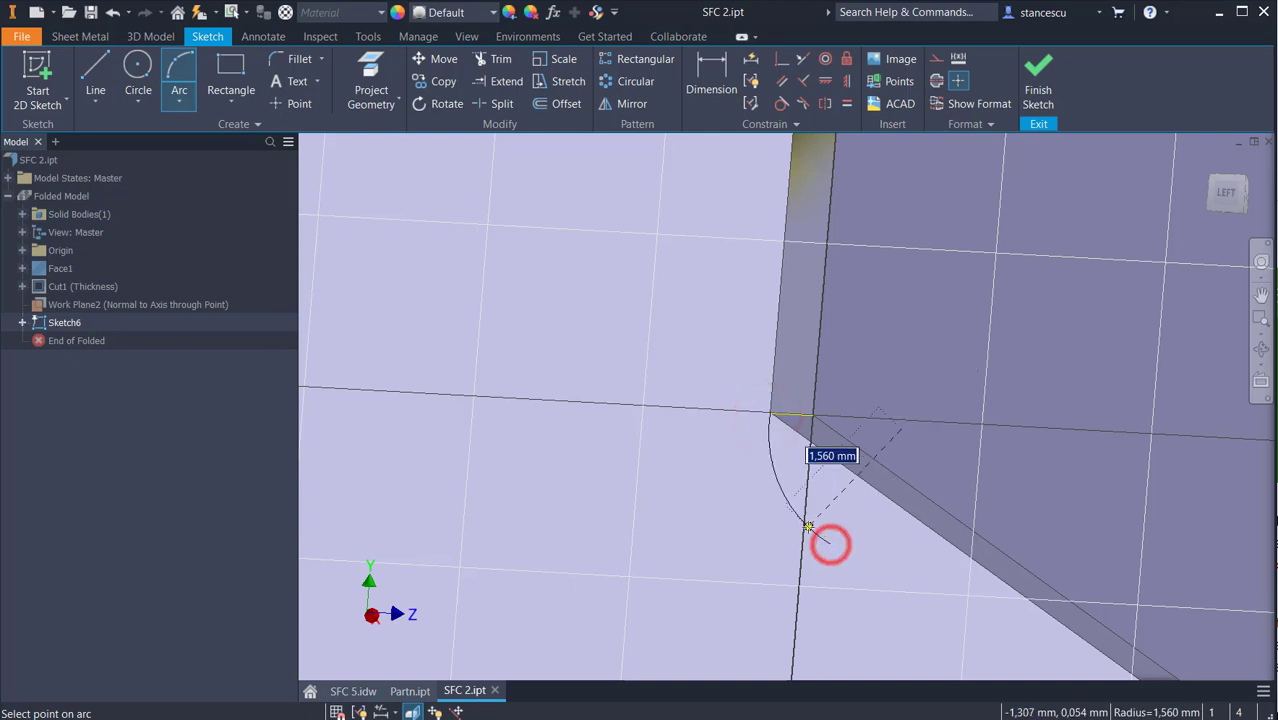
click(803, 517)
click(810, 416)
click(853, 528)
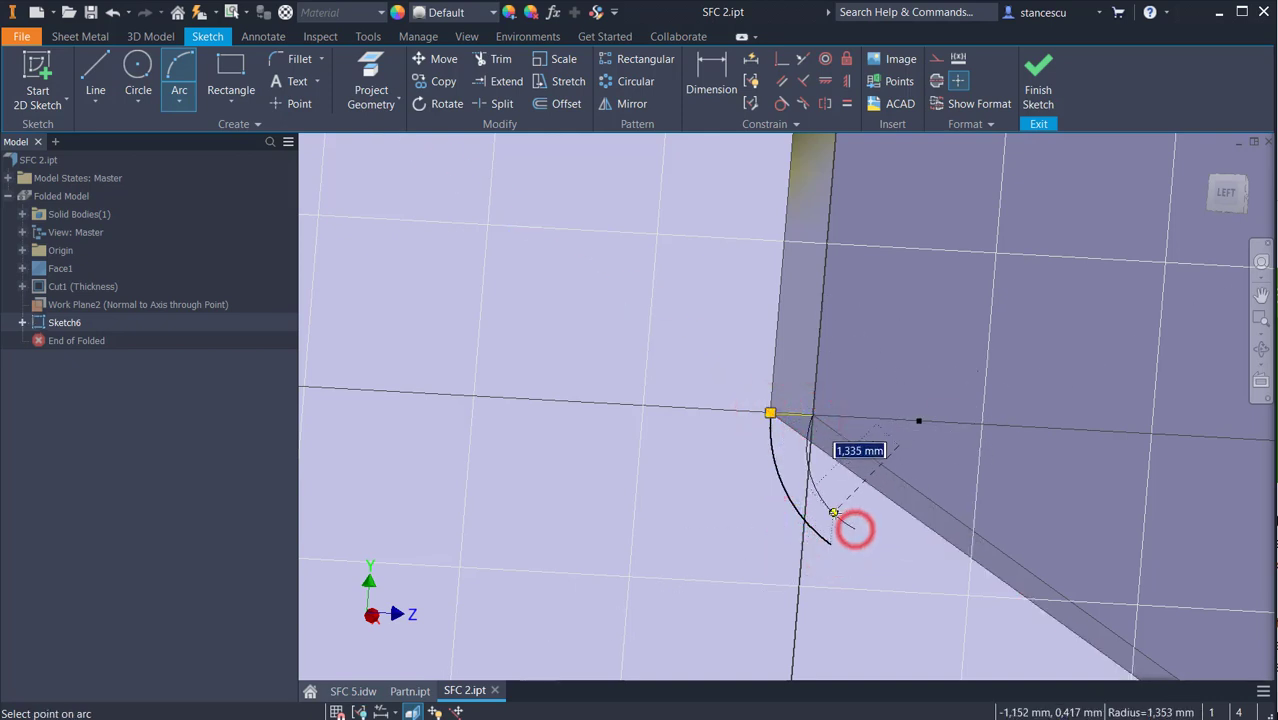
click(835, 510)
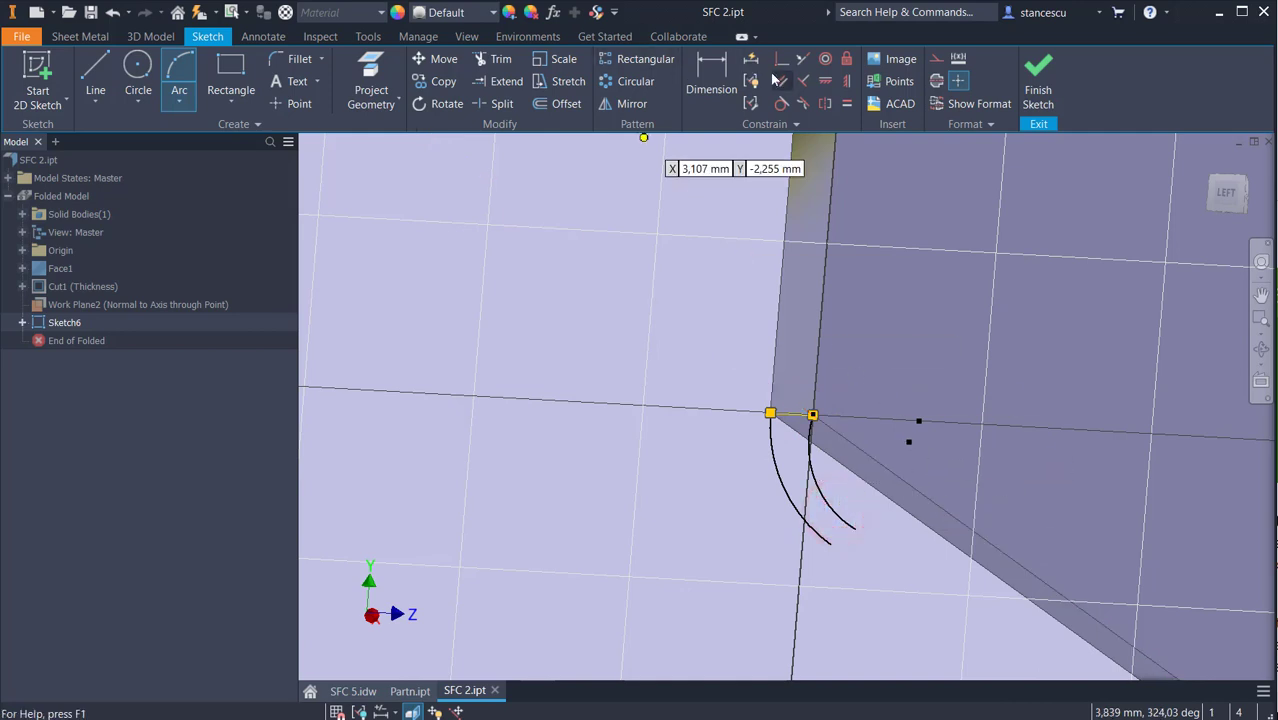
Make the two arc centres coincident with each other and place the shared centre on the projected line's extension.
click(781, 60)
click(910, 444)
click(920, 420)
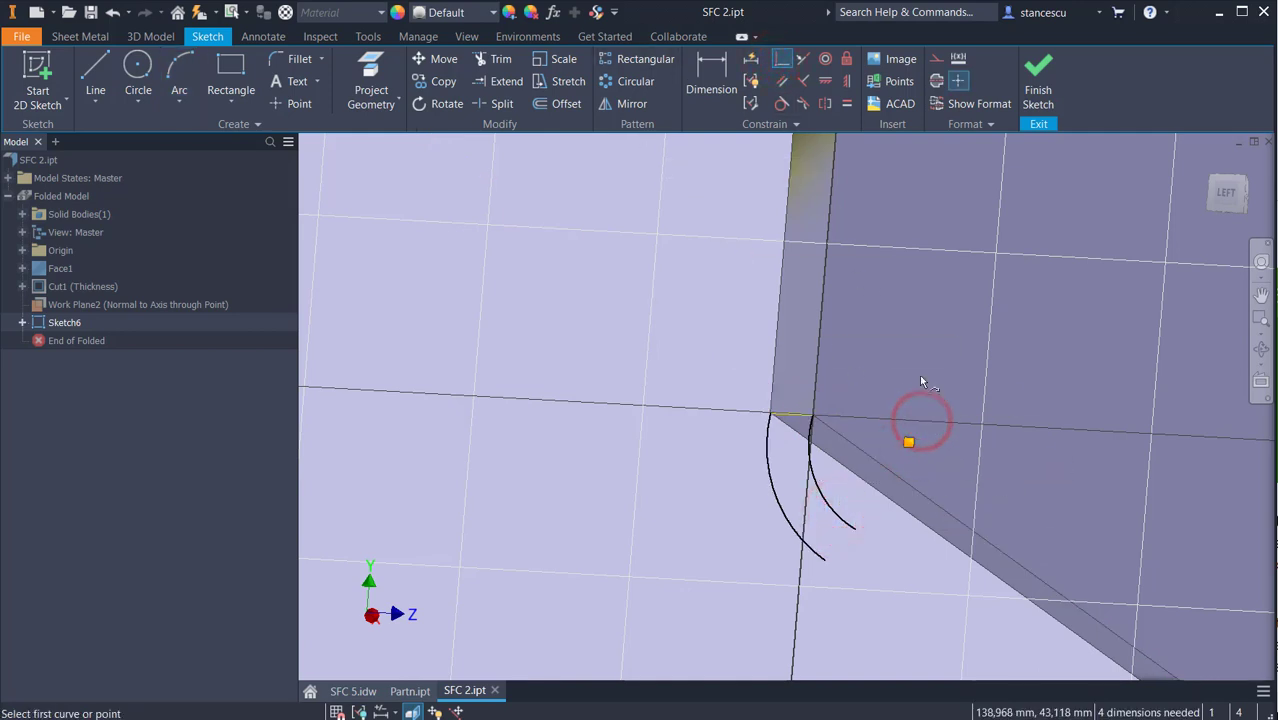
click(908, 444)
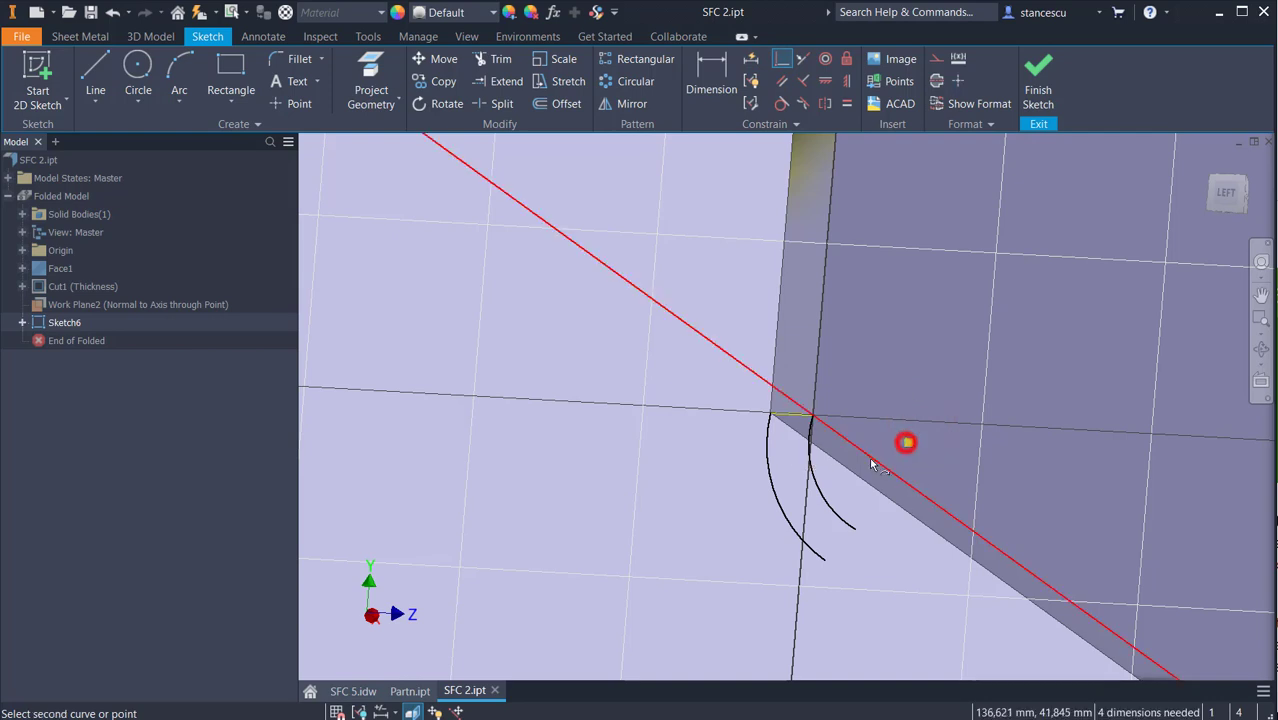
click(804, 418)
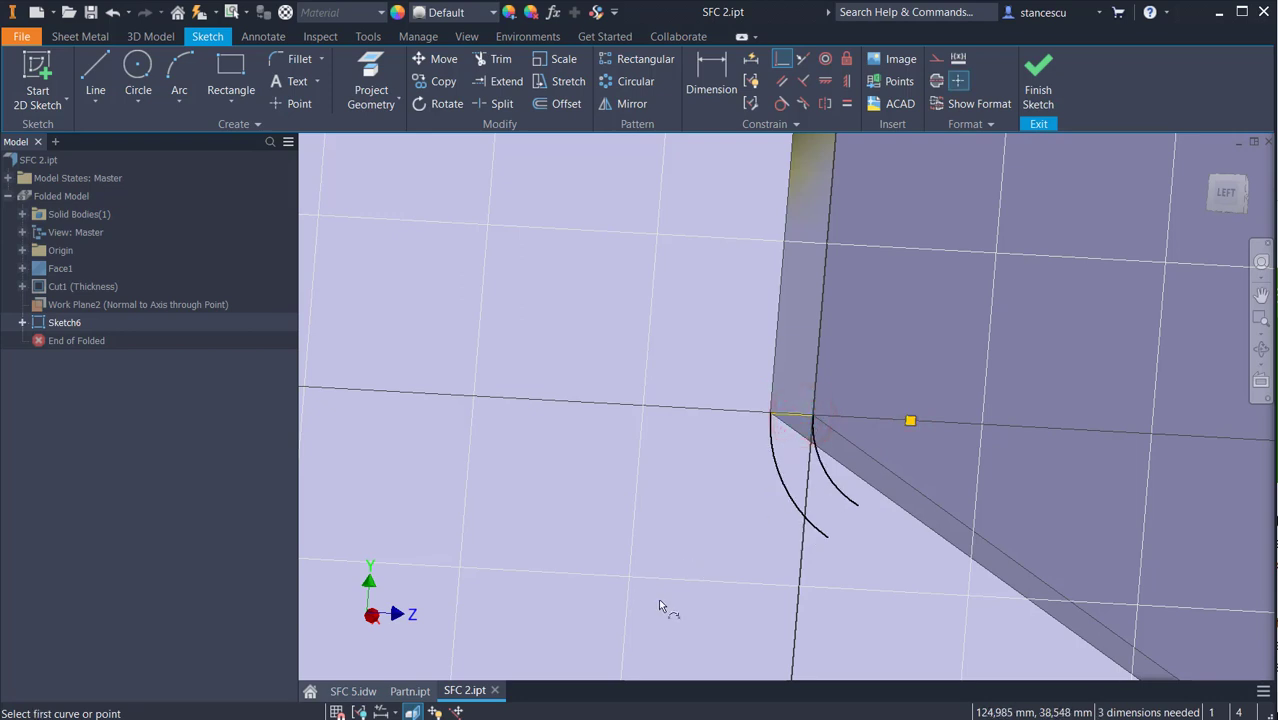
Close the profile with a line about 0.51 mm long between the free ends of the two arcs.
click(100, 66)
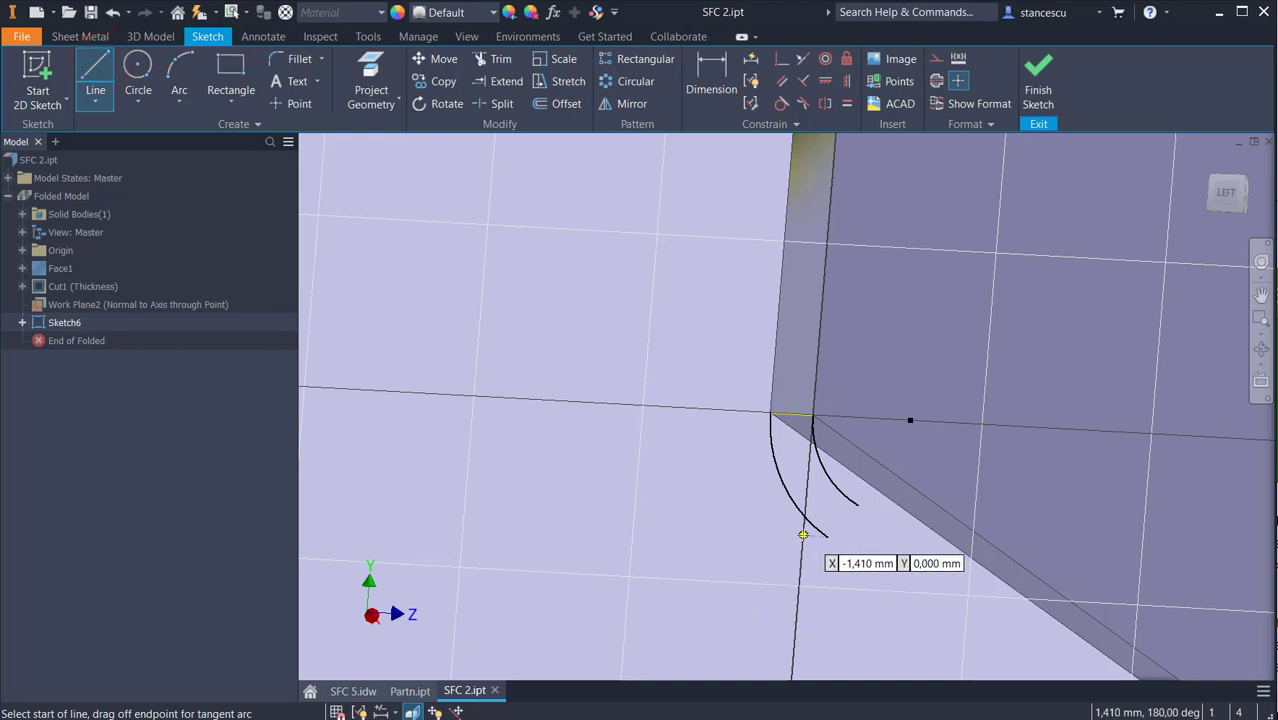
click(827, 535)
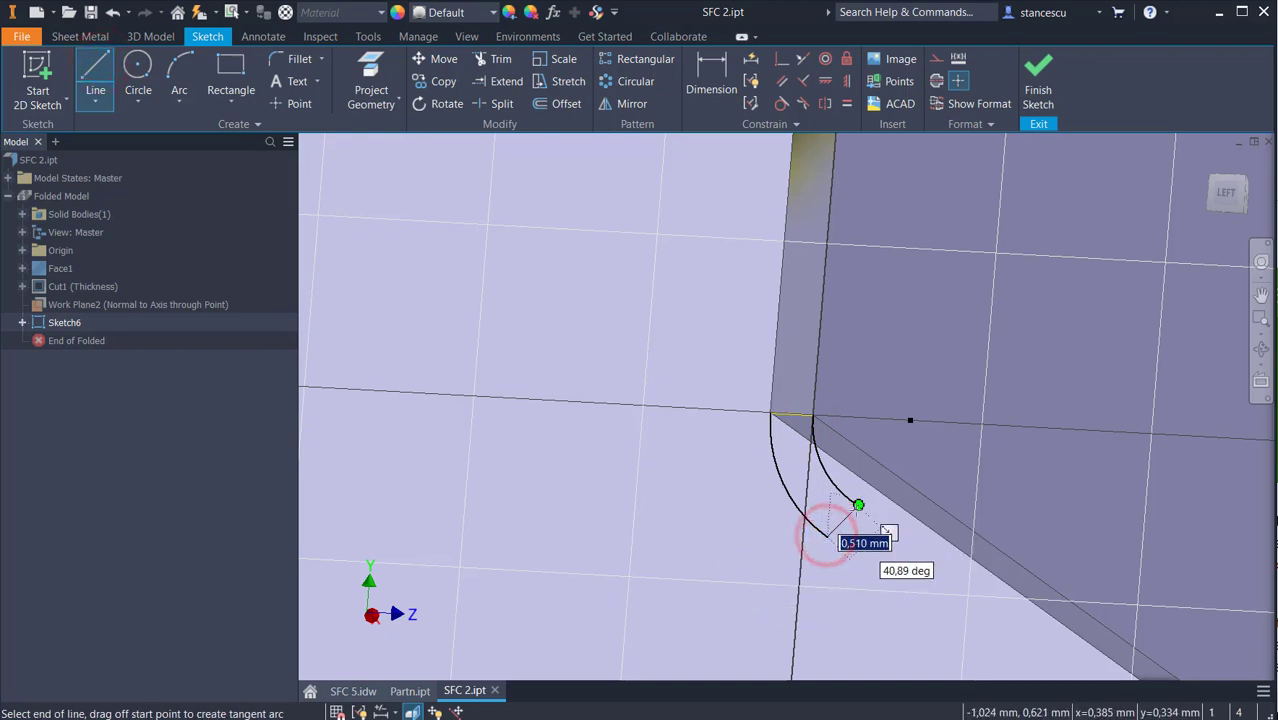
click(858, 505)
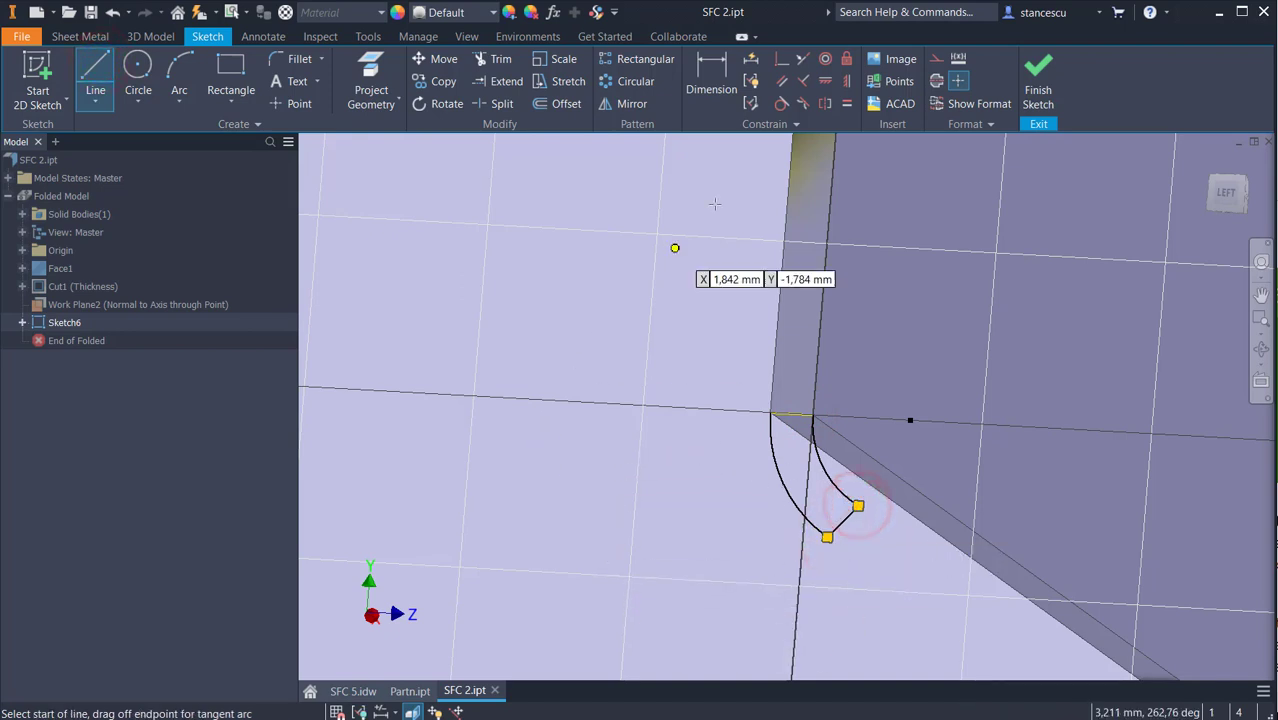
Try a vertical constraint on the line joining the arcs' free ends and undo it.
click(849, 84)
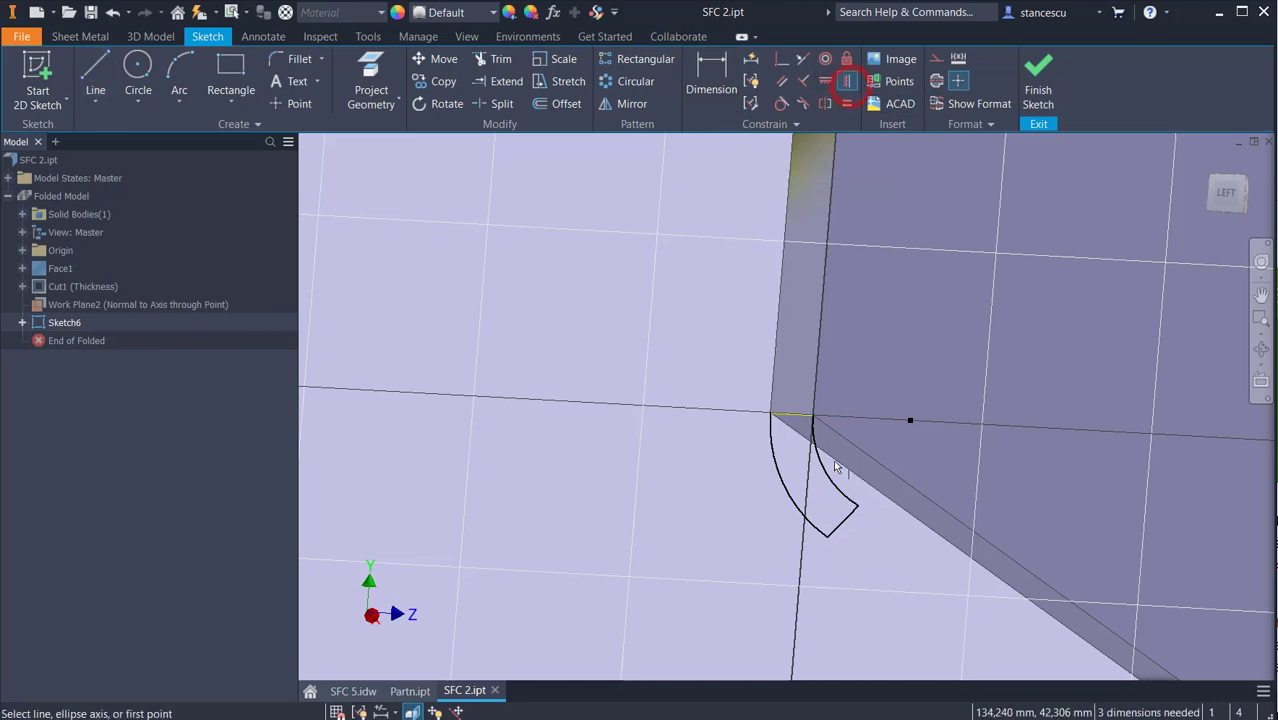
click(847, 514)
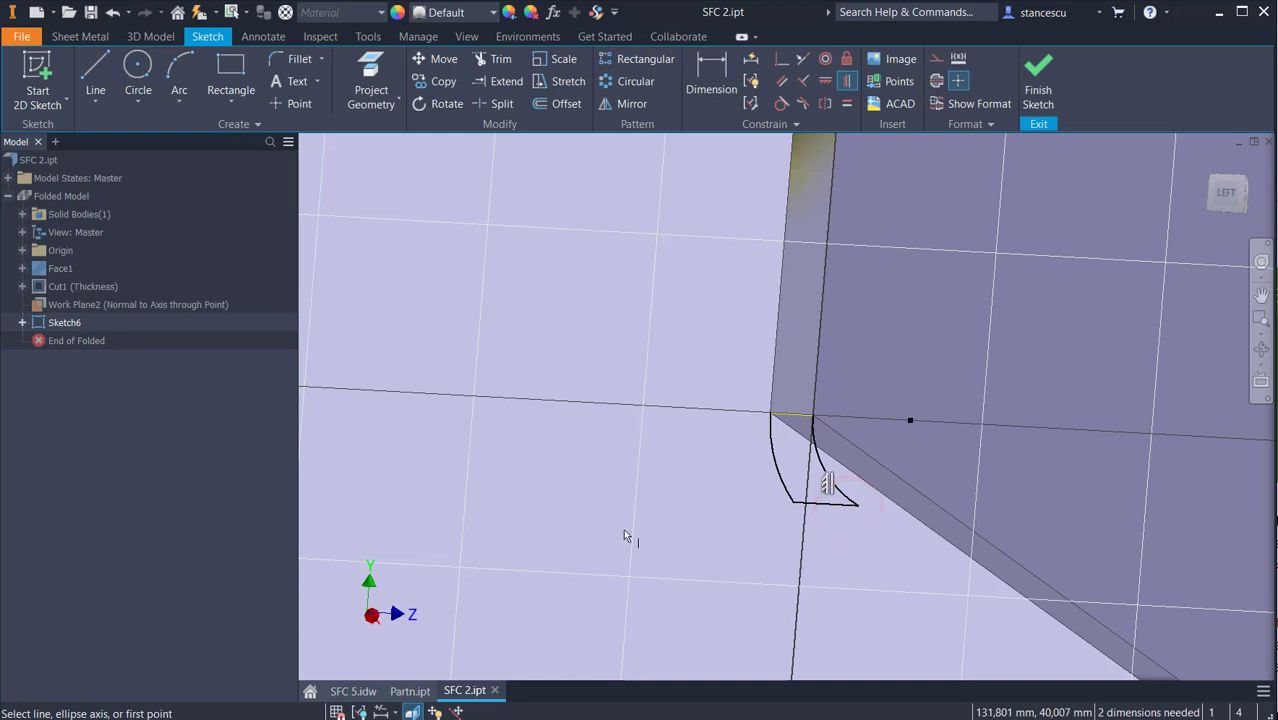
click(472, 424)
key(ctrl+z)
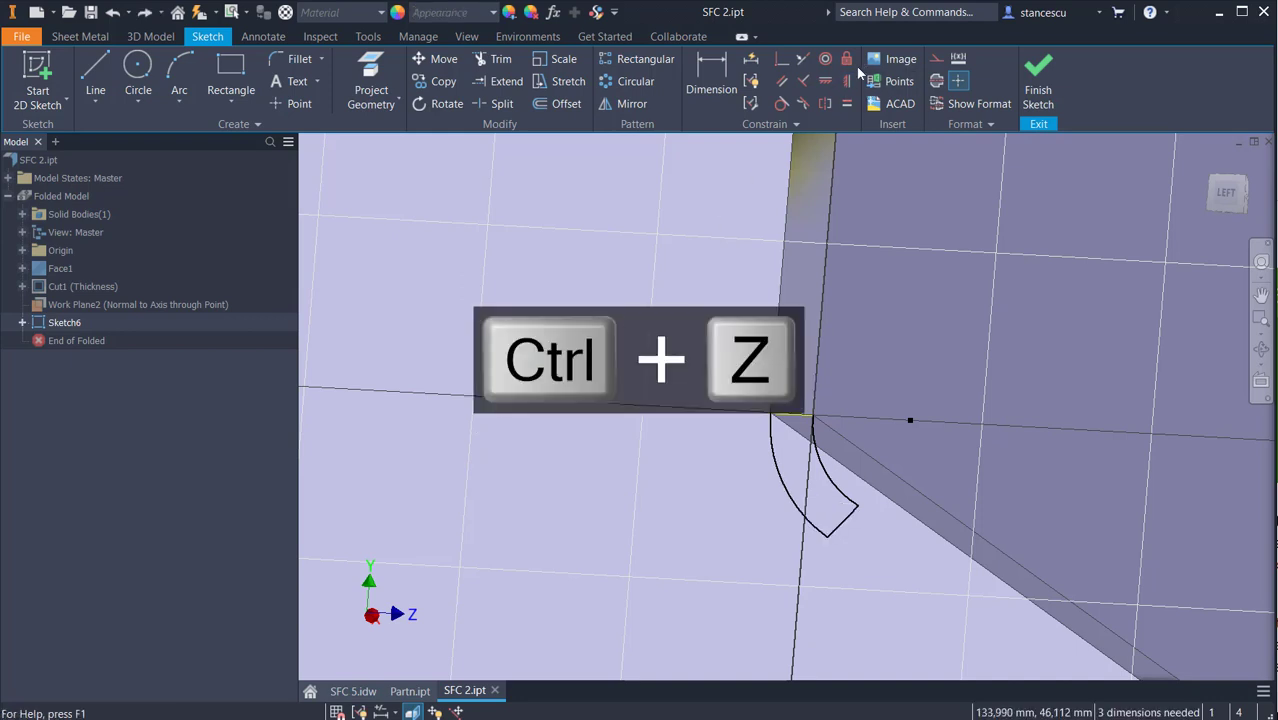
Apply a horizontal constraint to the profile's closing line and make it coincident with the arcs' shared centre.
click(826, 80)
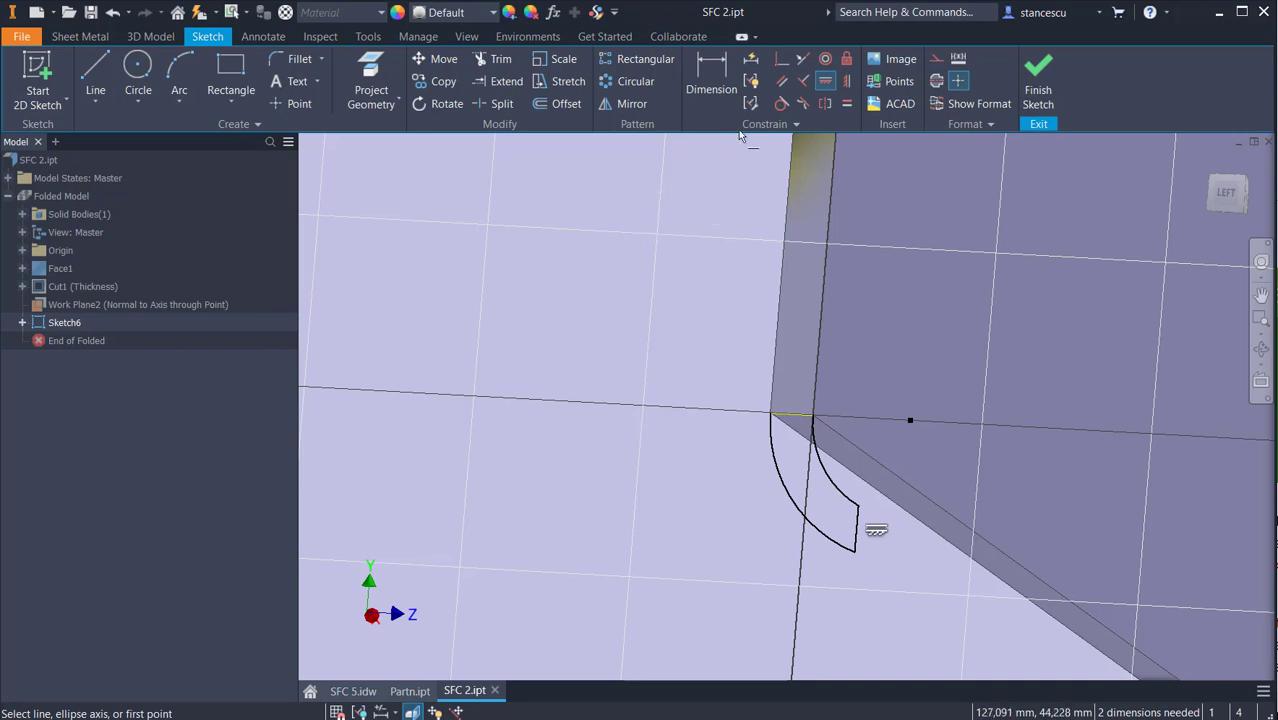
click(784, 60)
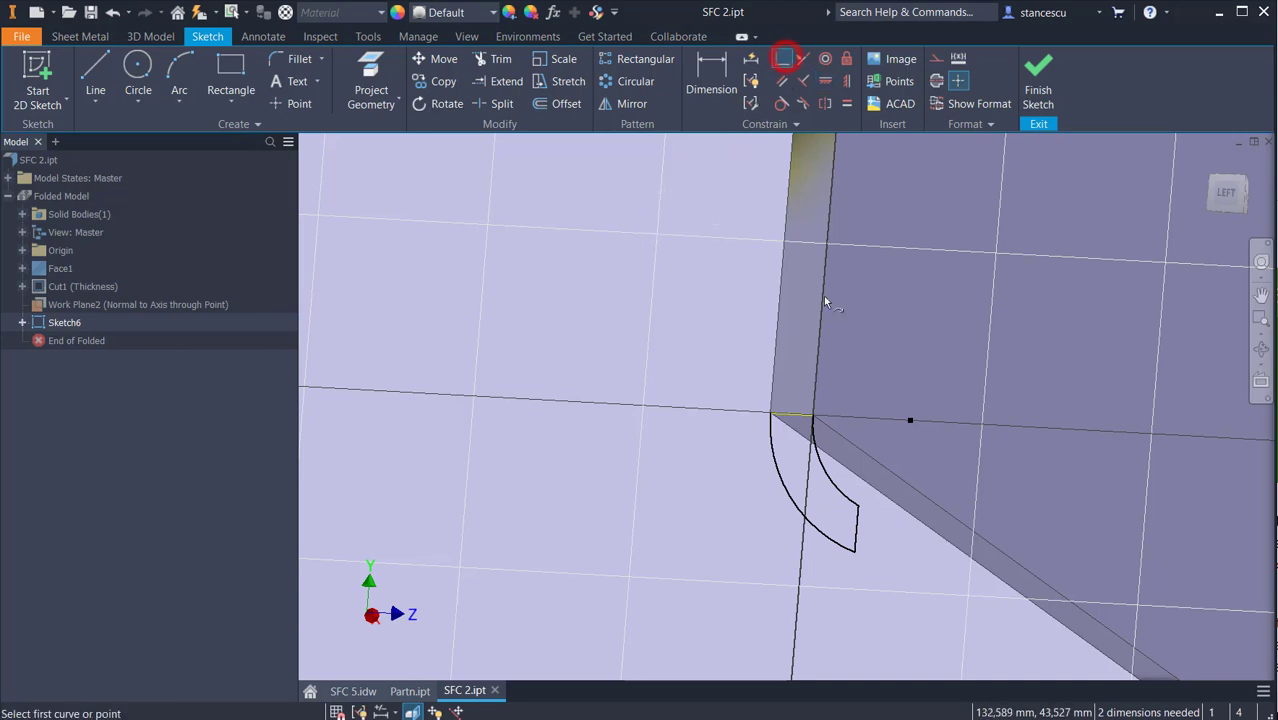
click(856, 522)
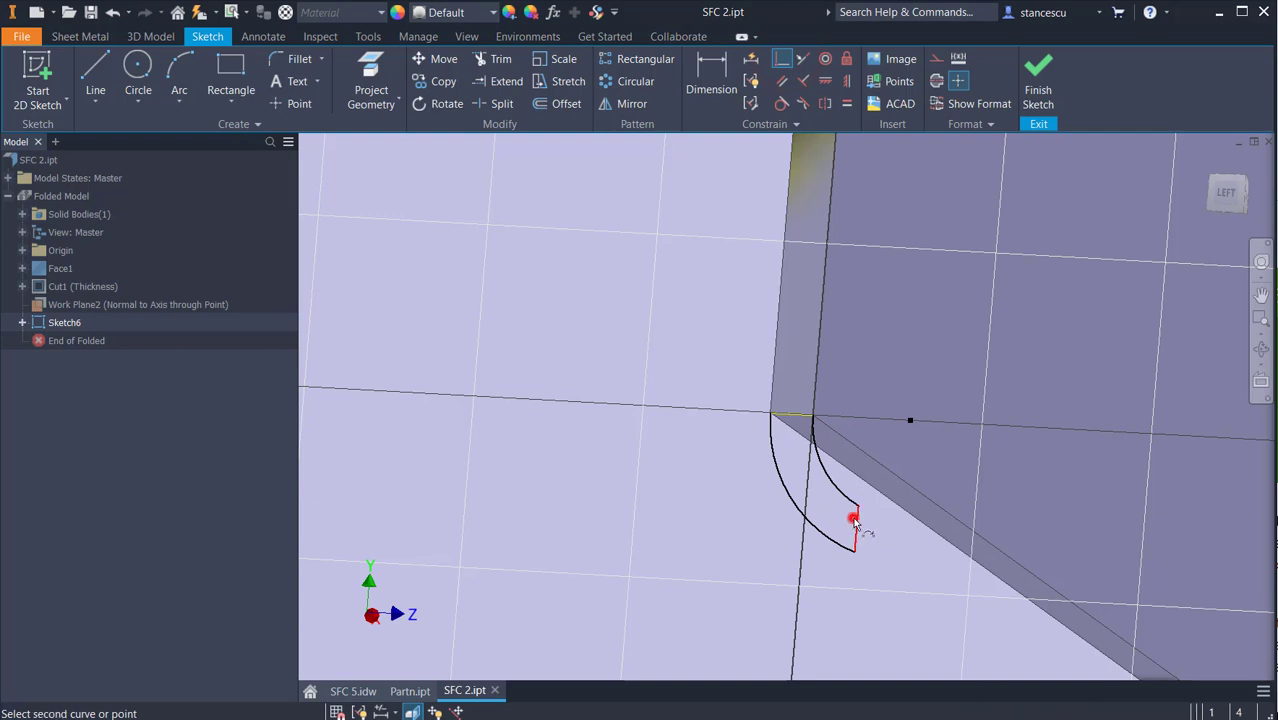
click(910, 420)
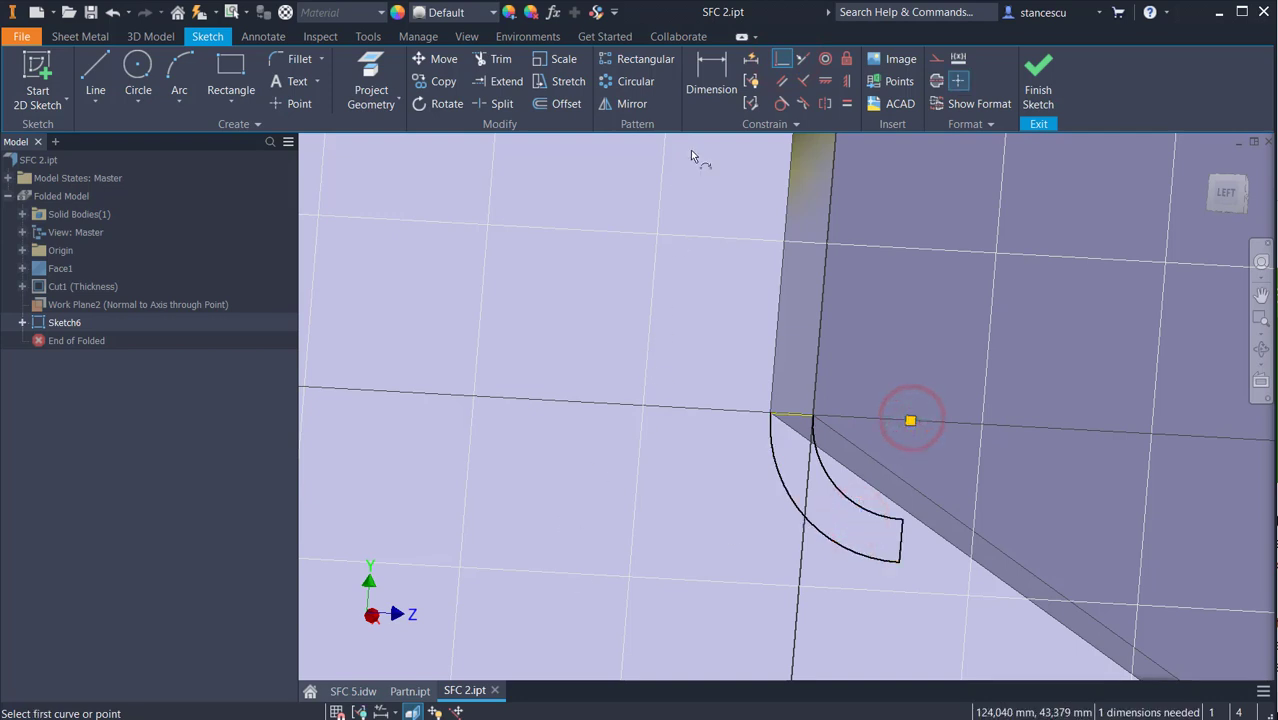
Dimension the inner arc's radius and set it equal to the Thickness parameter.
click(711, 72)
click(841, 495)
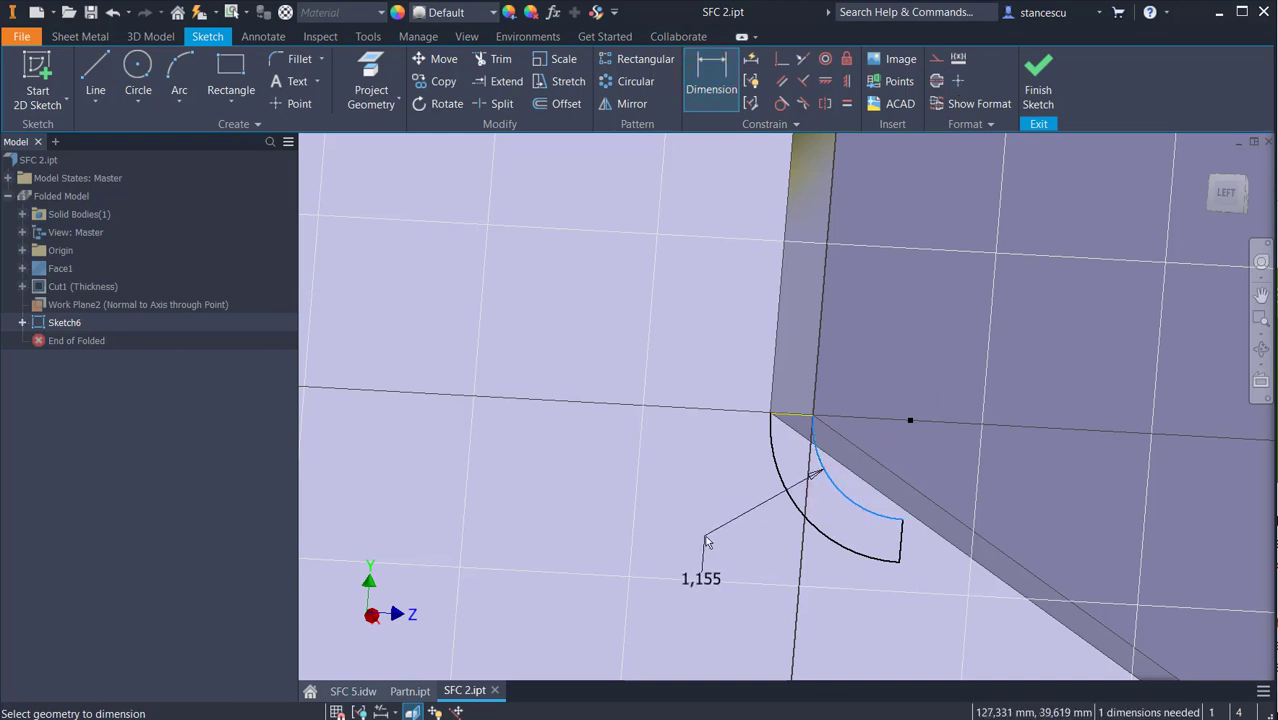
right_click(705, 537)
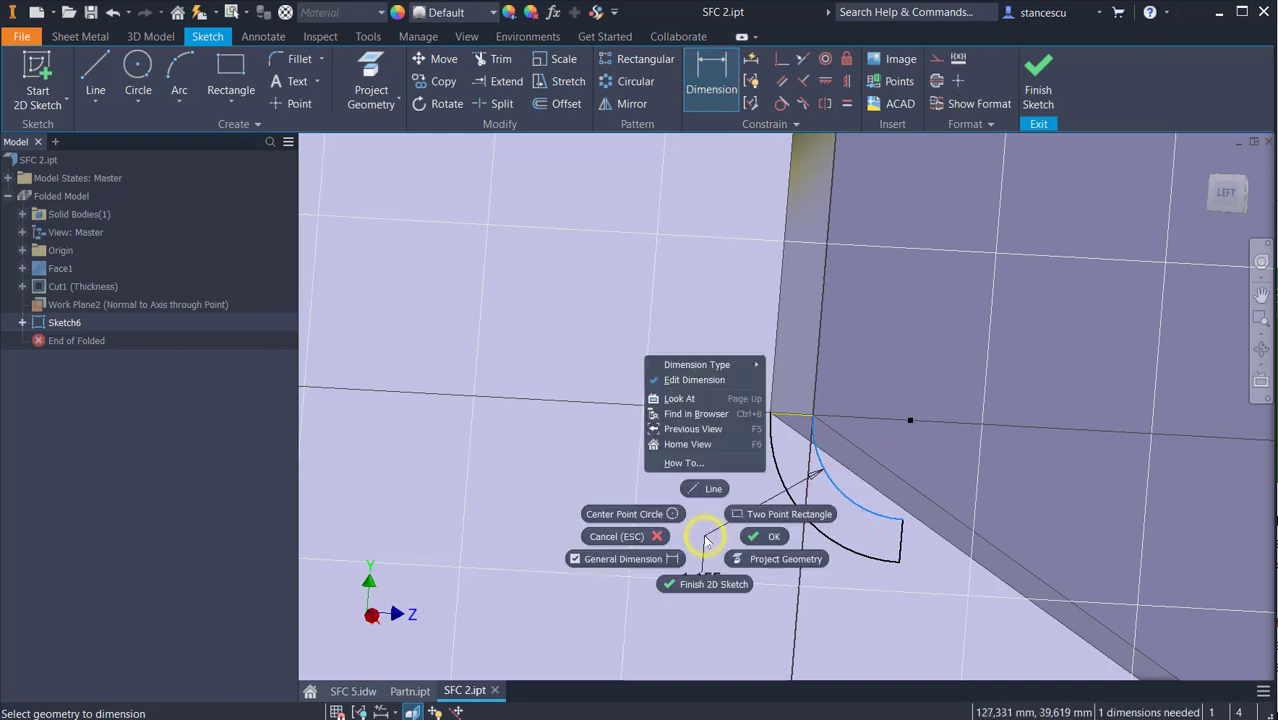
click(705, 537)
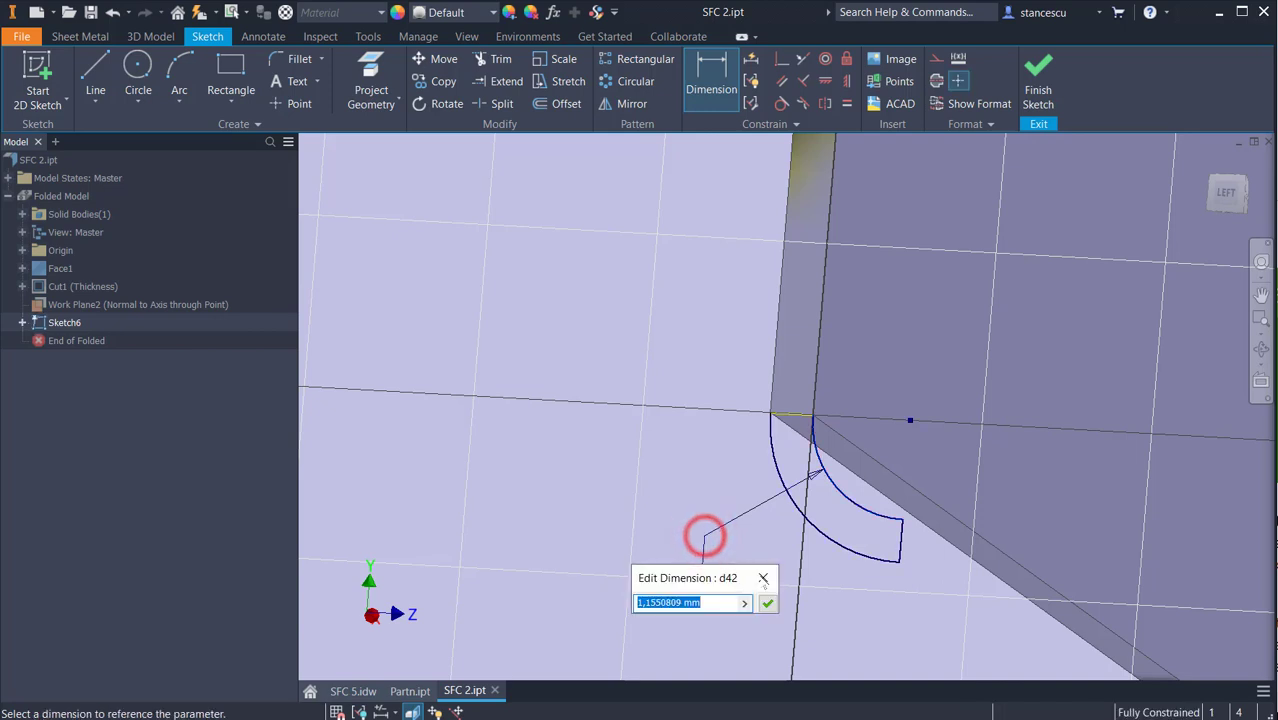
click(744, 604)
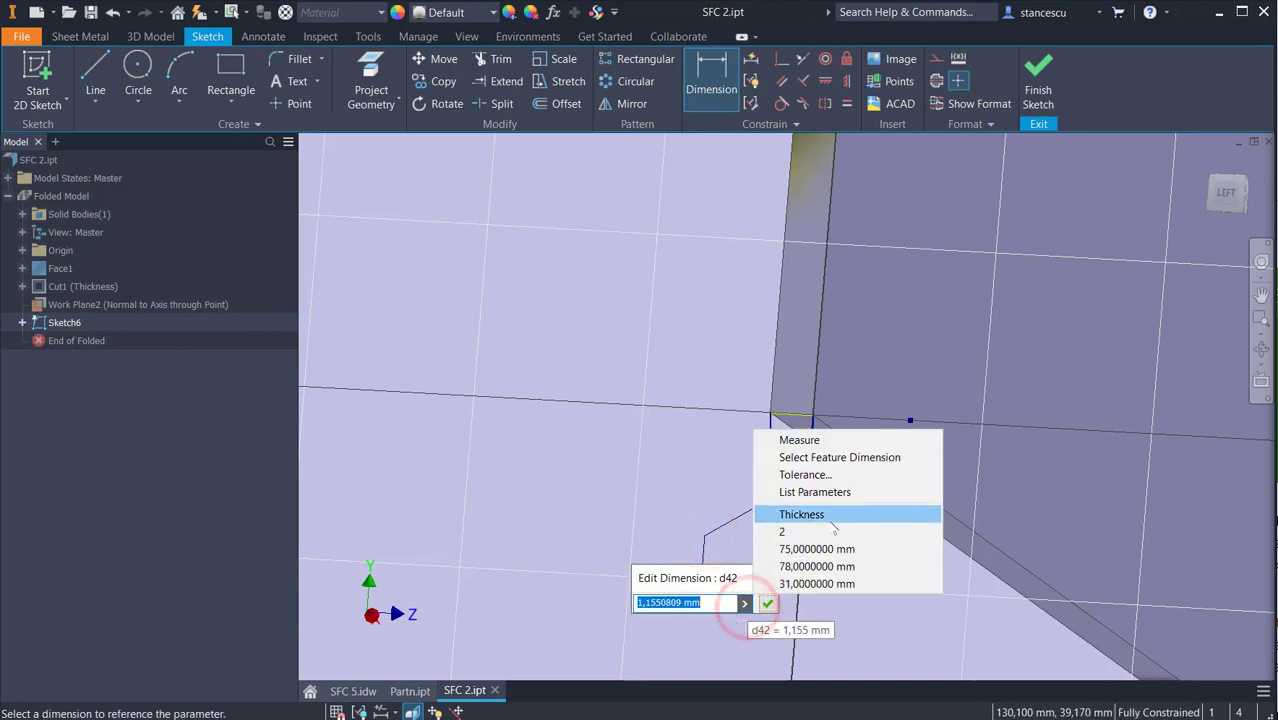
click(838, 493)
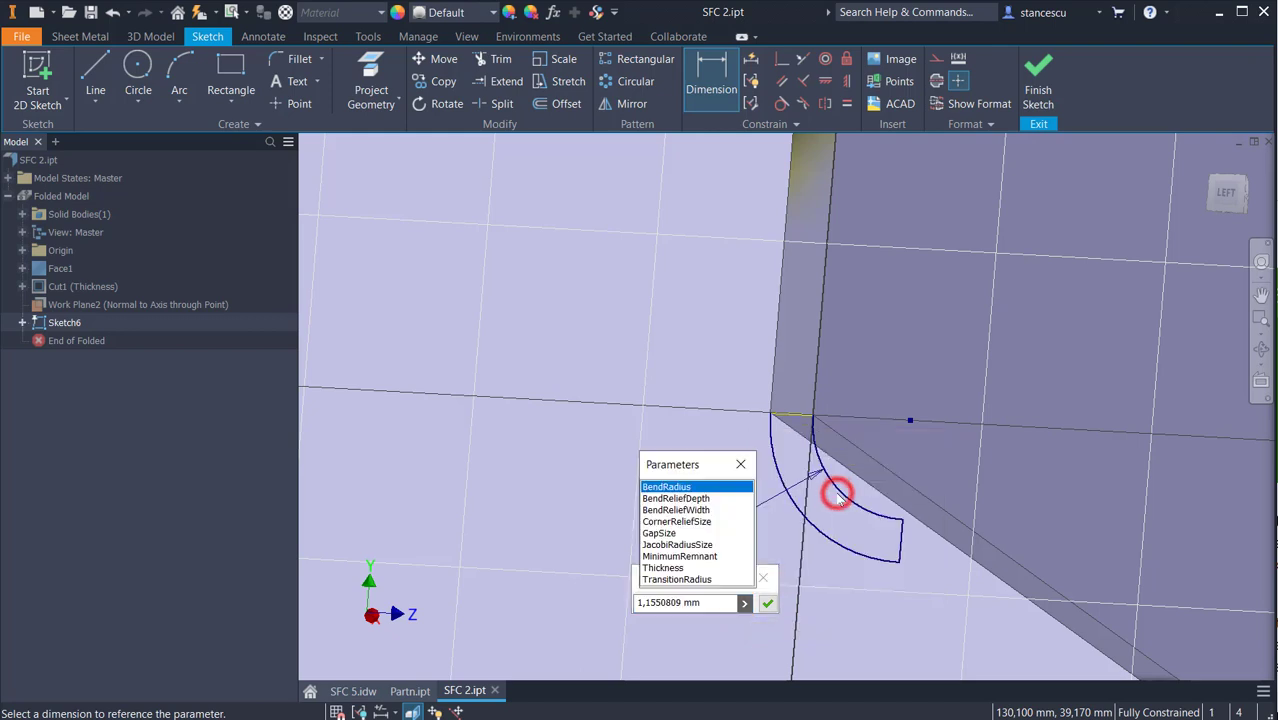
click(680, 568)
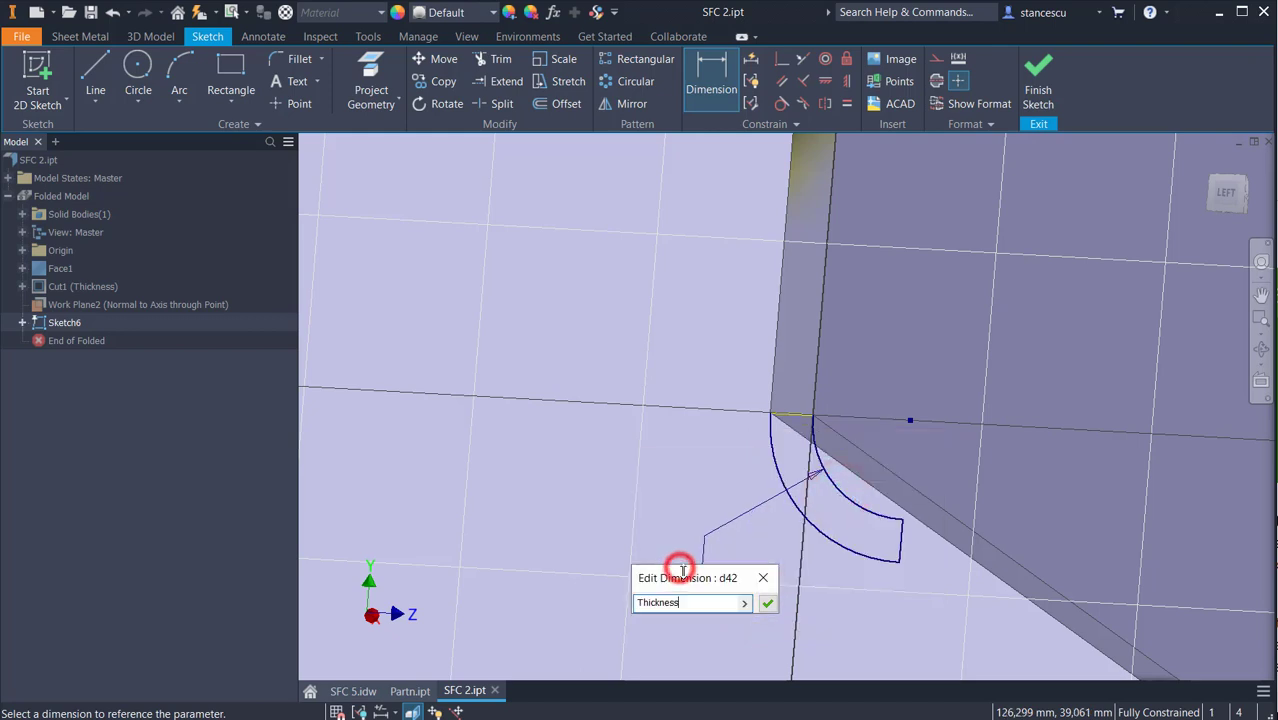
click(768, 606)
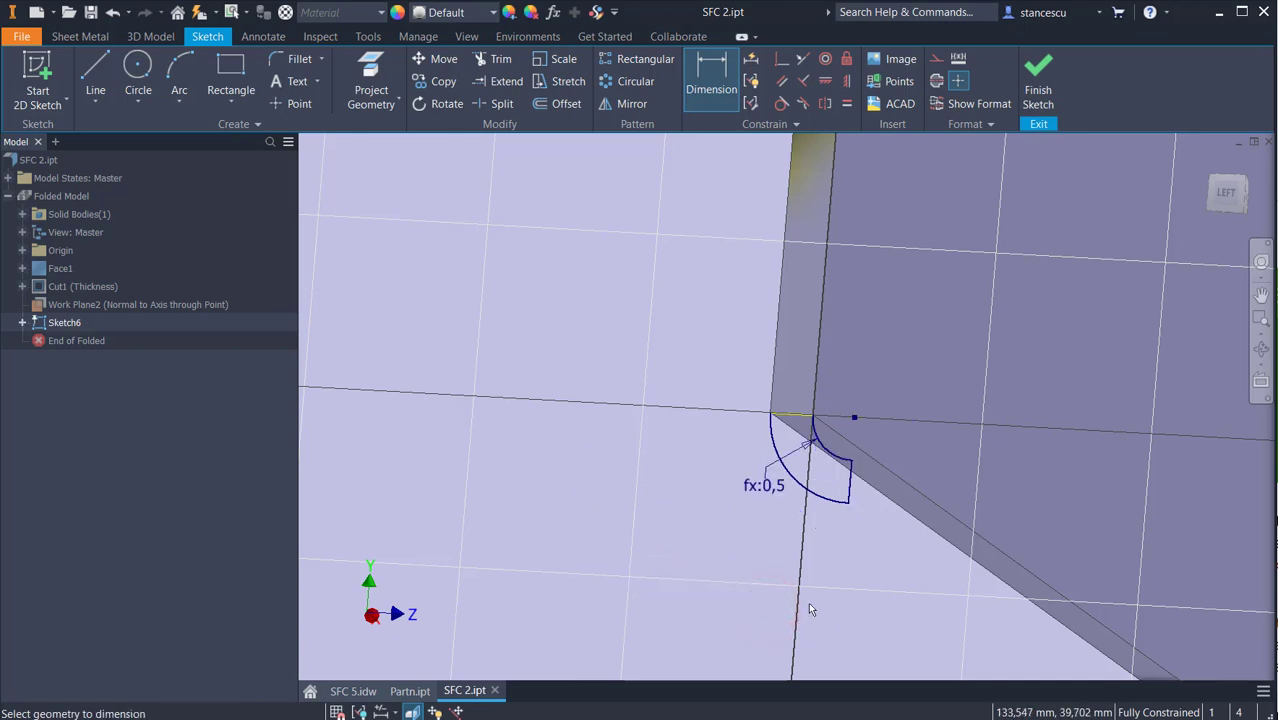
Draw two three-point arcs curving away from the free ends of the existing inner and outer arcs, extending the section into an S shape.
scroll(773, 594, down, 3)
middle_drag(755, 538, 686, 577)
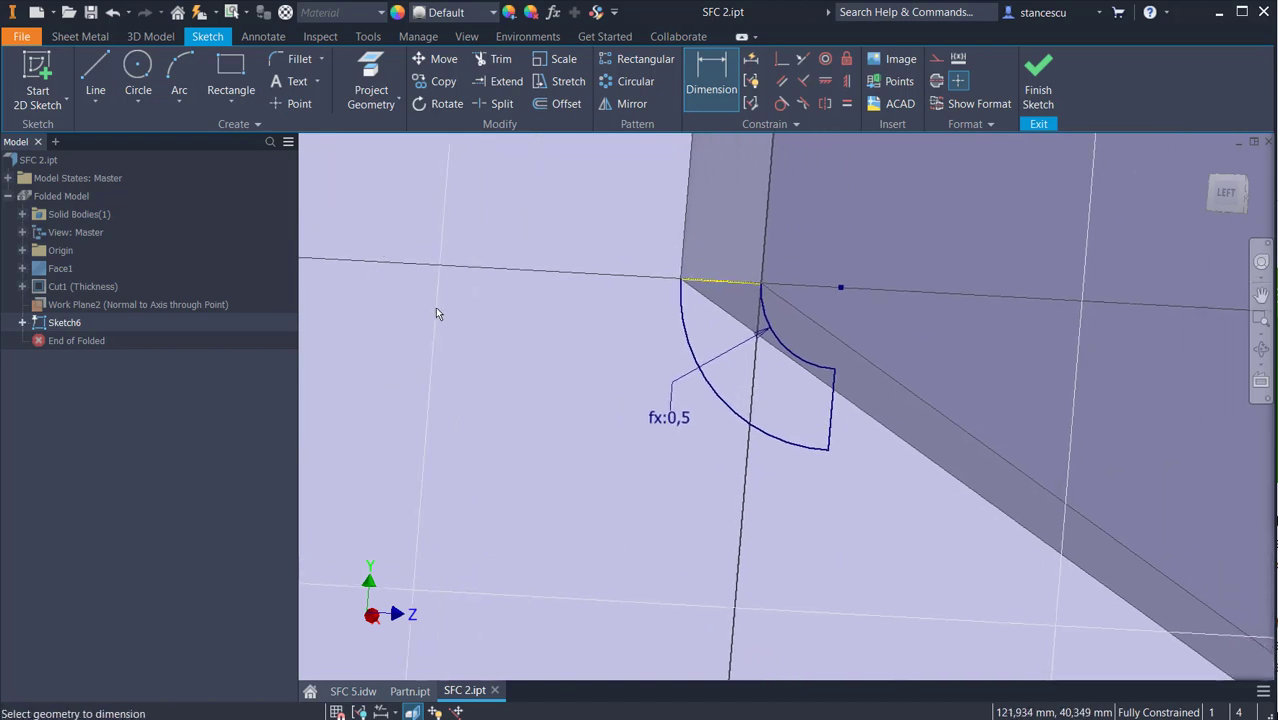
click(181, 64)
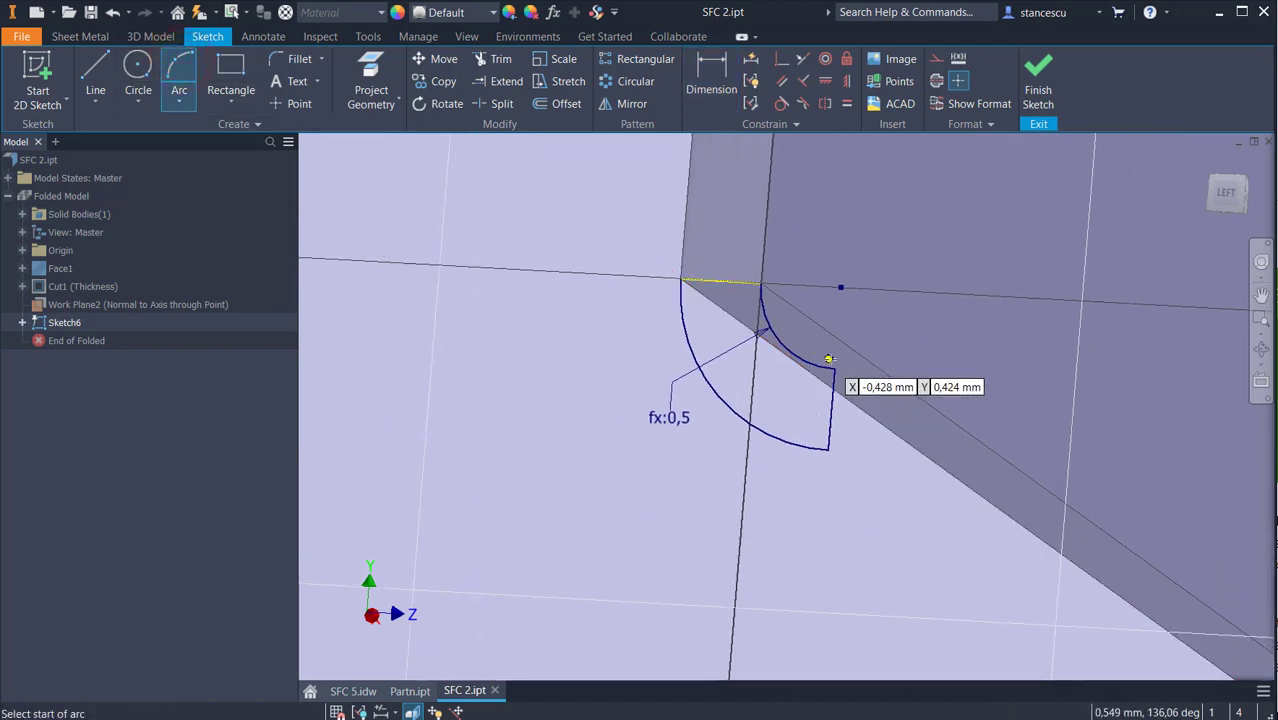
click(834, 376)
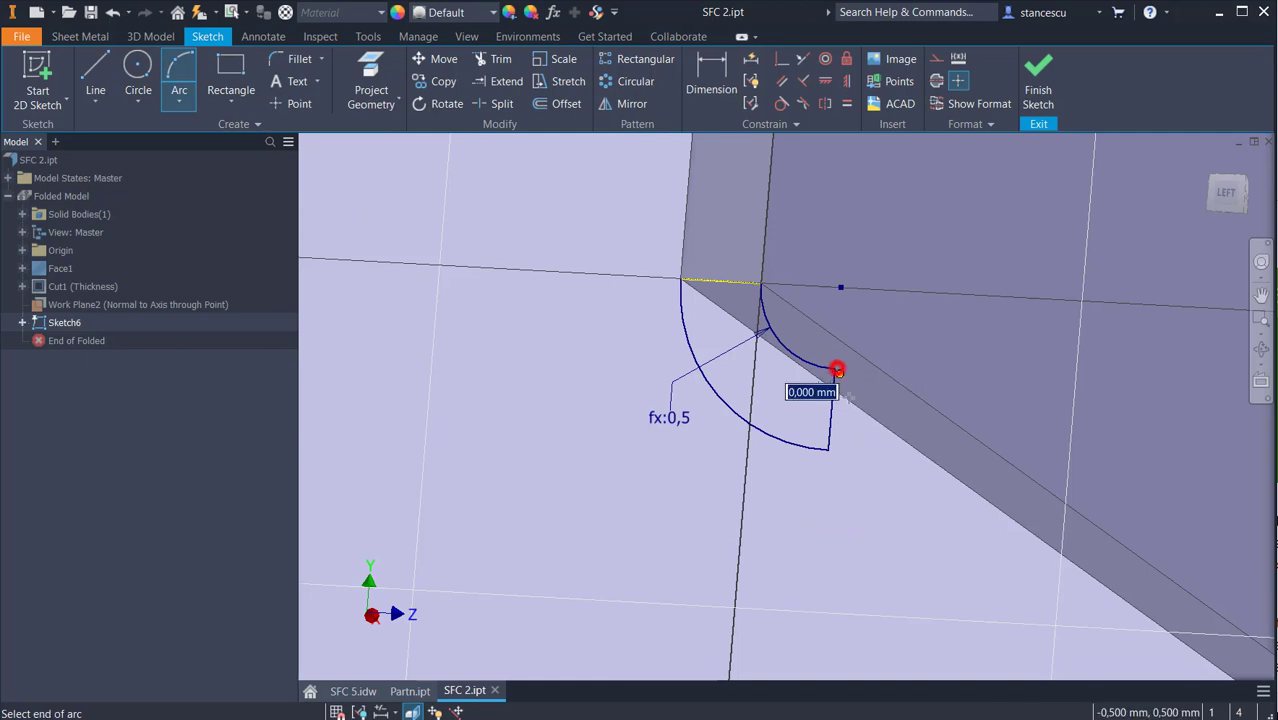
click(950, 582)
click(959, 523)
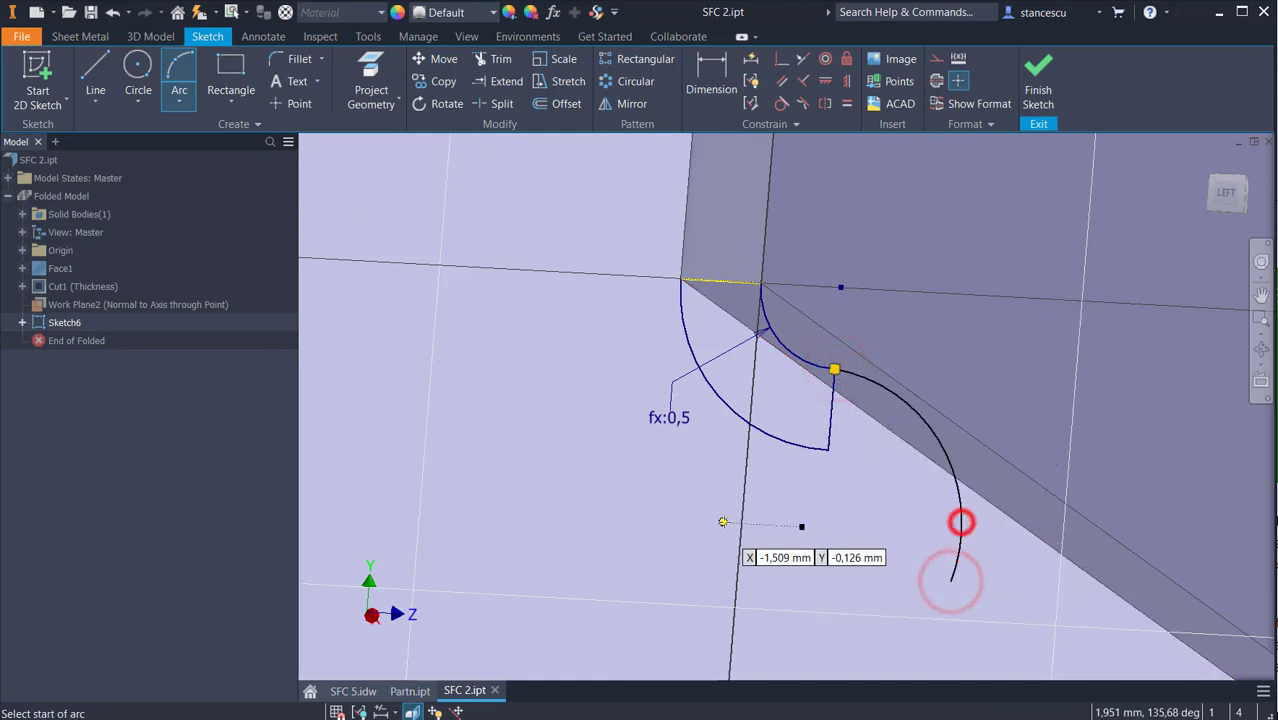
click(829, 449)
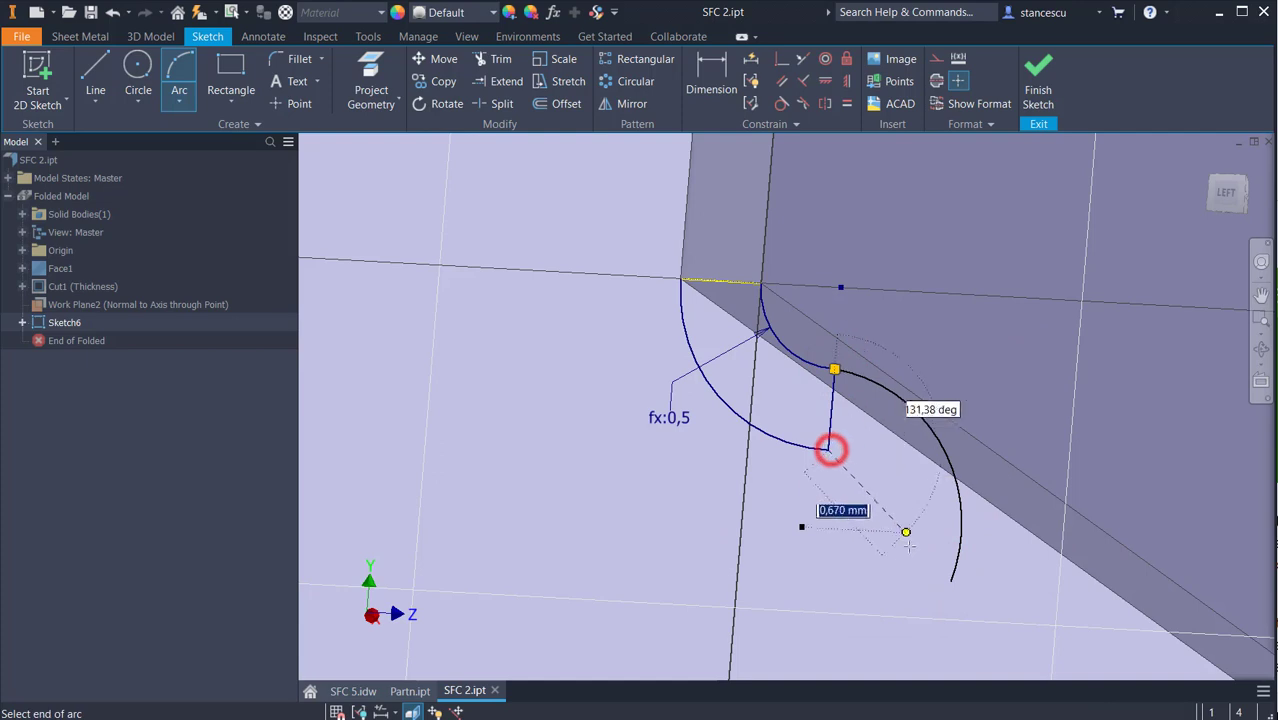
click(906, 552)
click(886, 489)
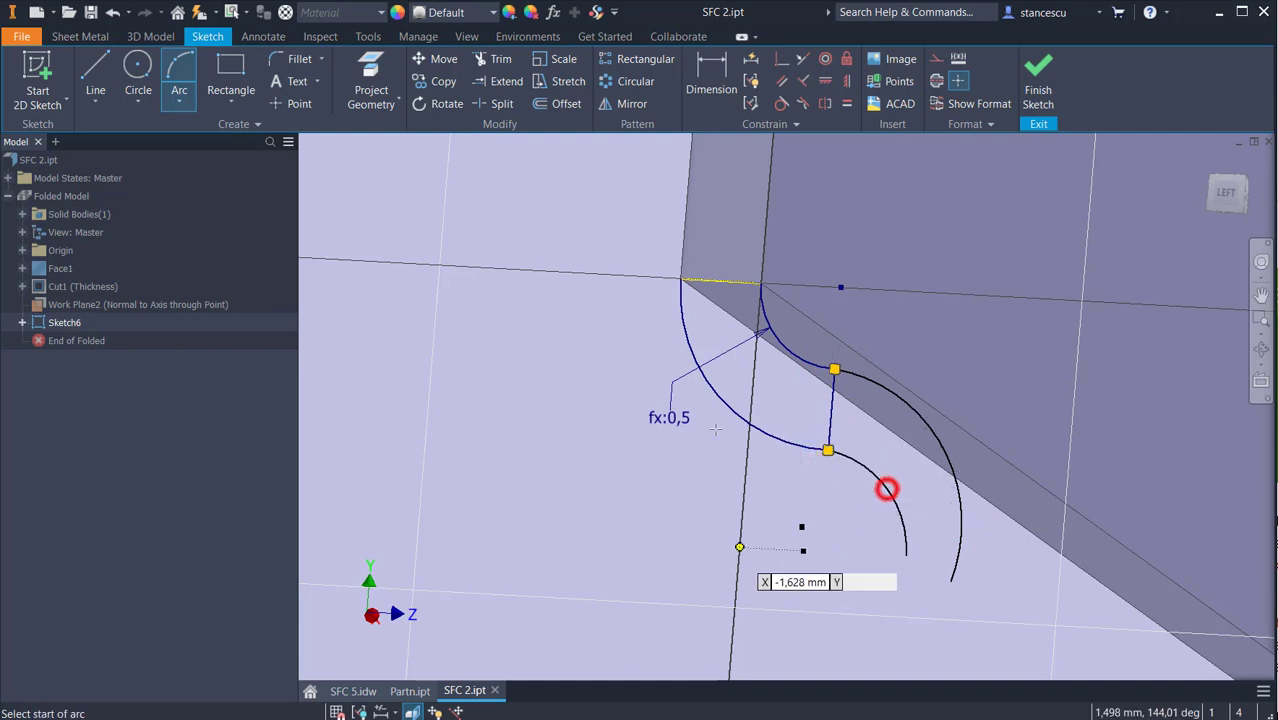
Make the two new arcs' centres coincident and place the shared centre in line with the line separating the two arc pairs.
click(781, 60)
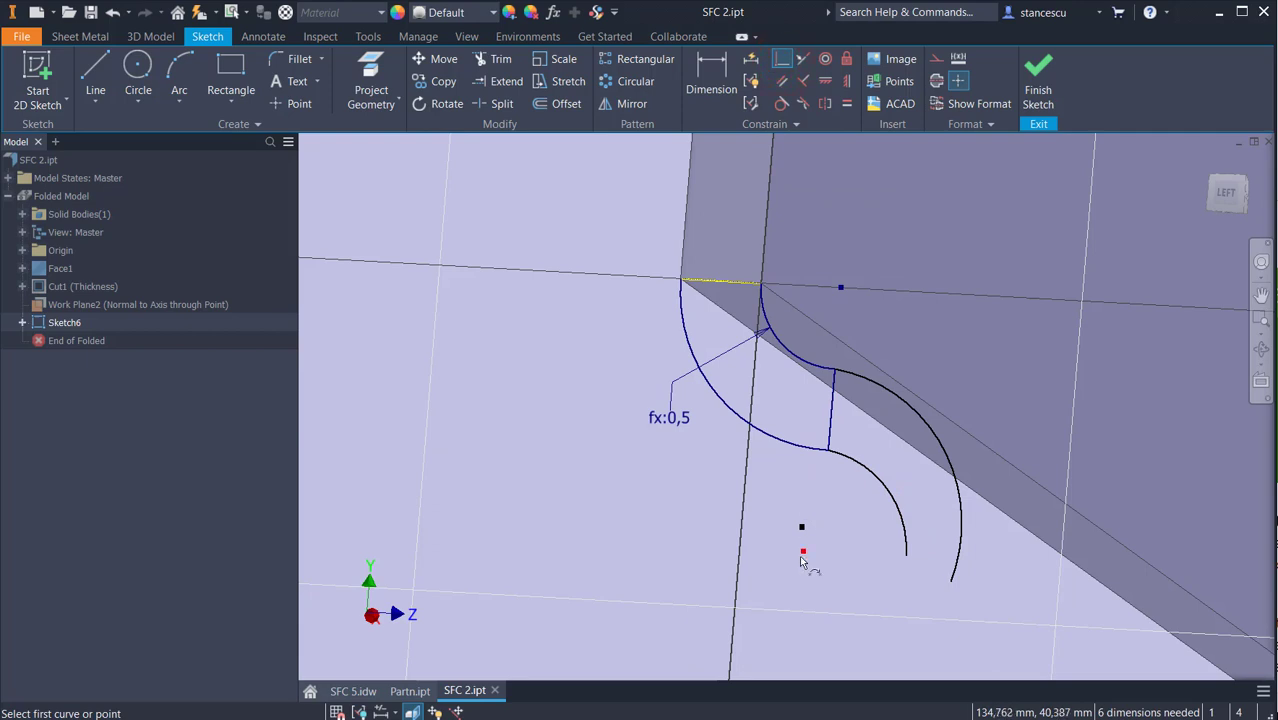
click(802, 551)
click(801, 527)
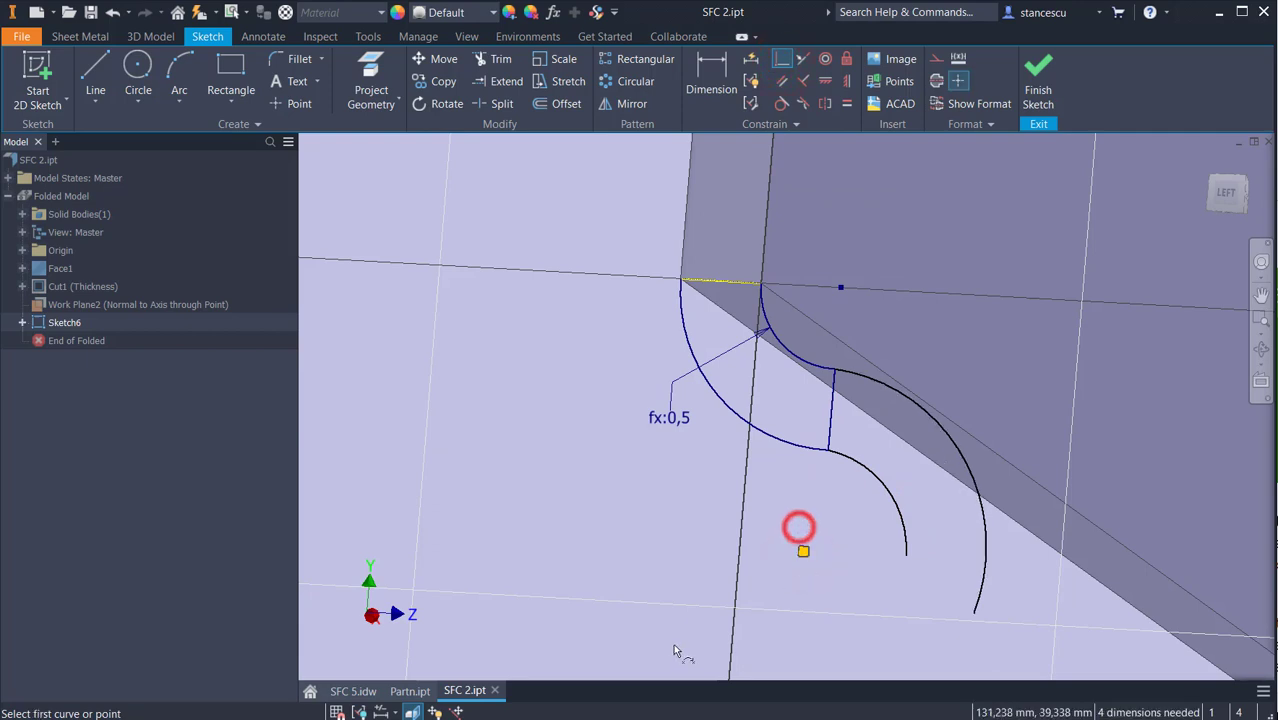
click(828, 384)
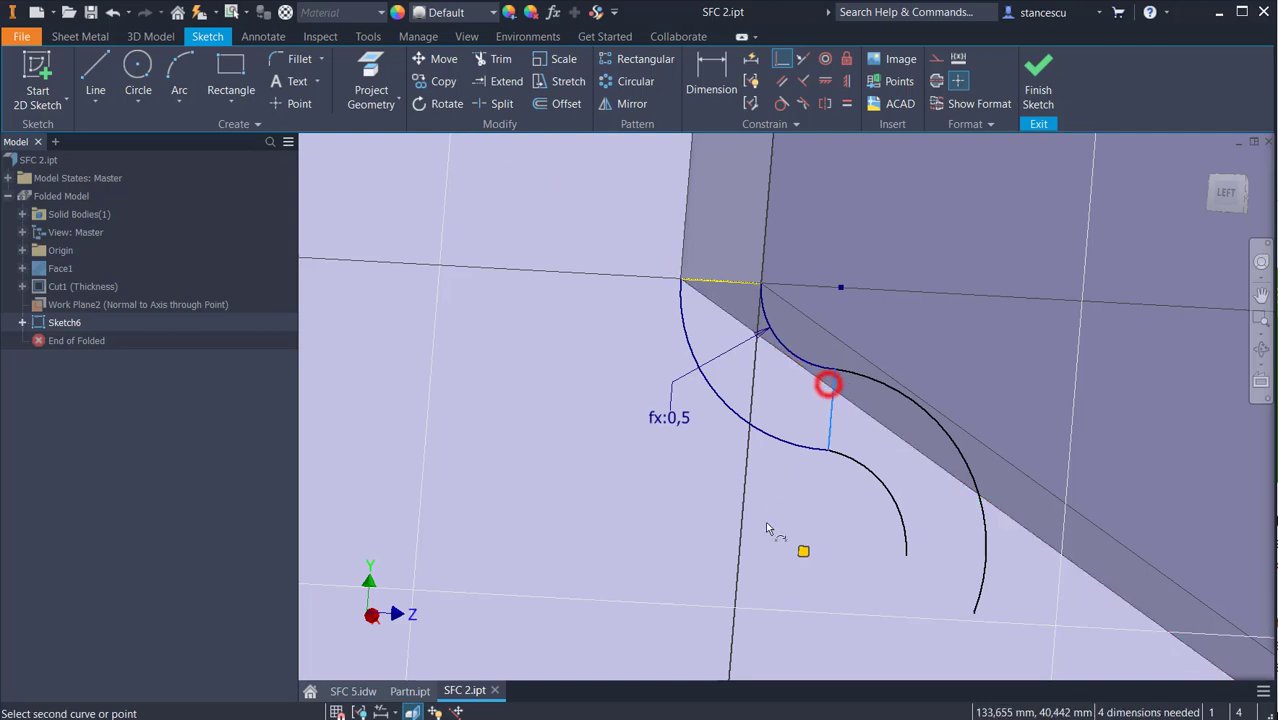
click(803, 551)
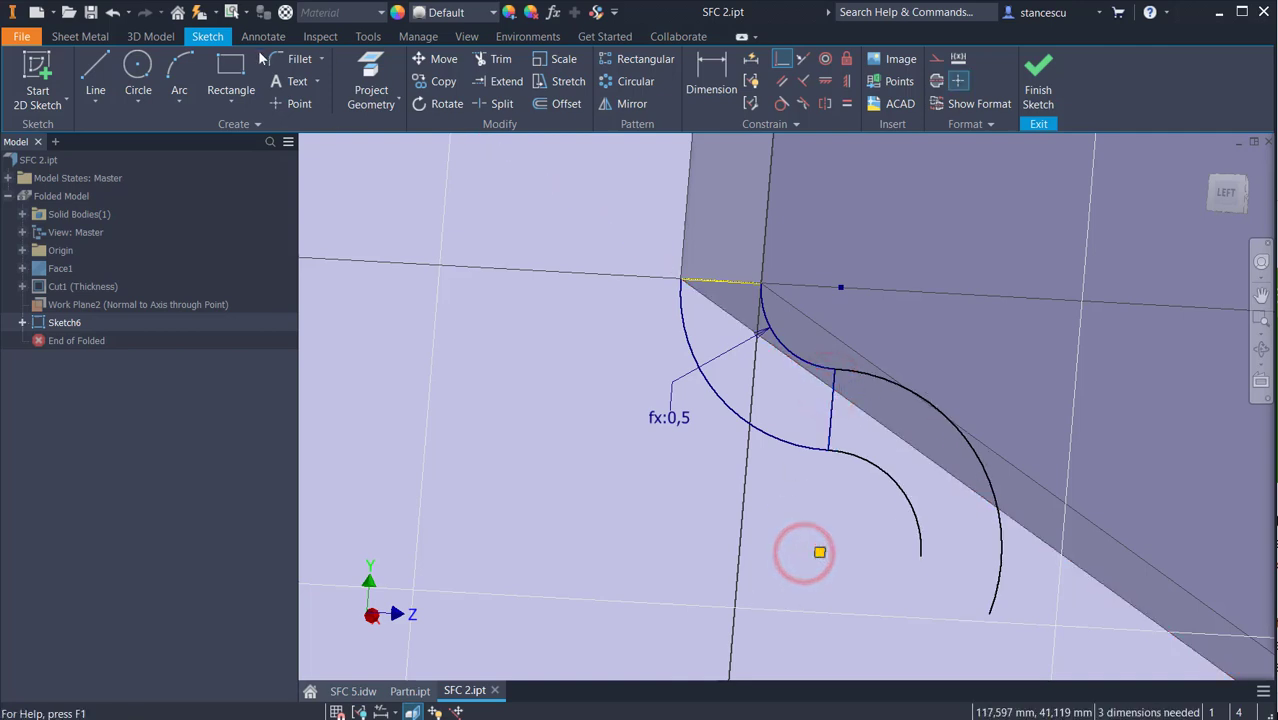
Close the new arc pair with a line between its free ends and apply a vertical constraint to that line.
click(84, 63)
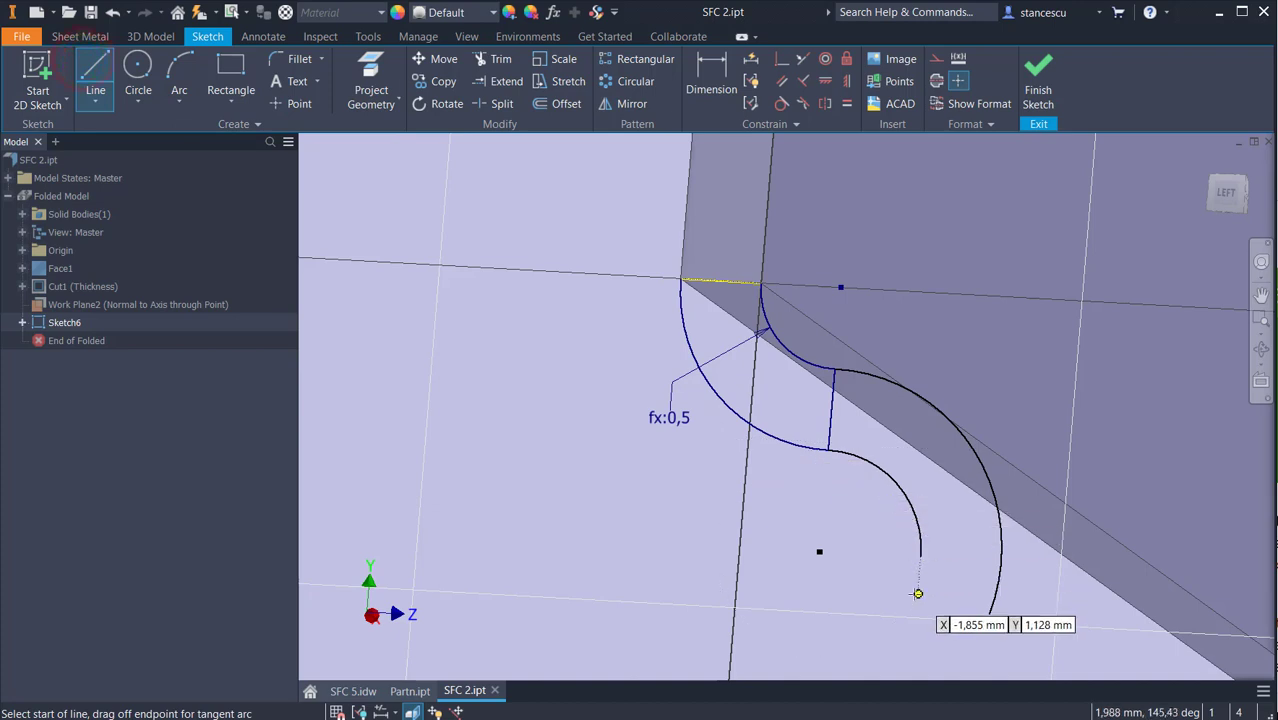
drag(922, 553, 988, 614)
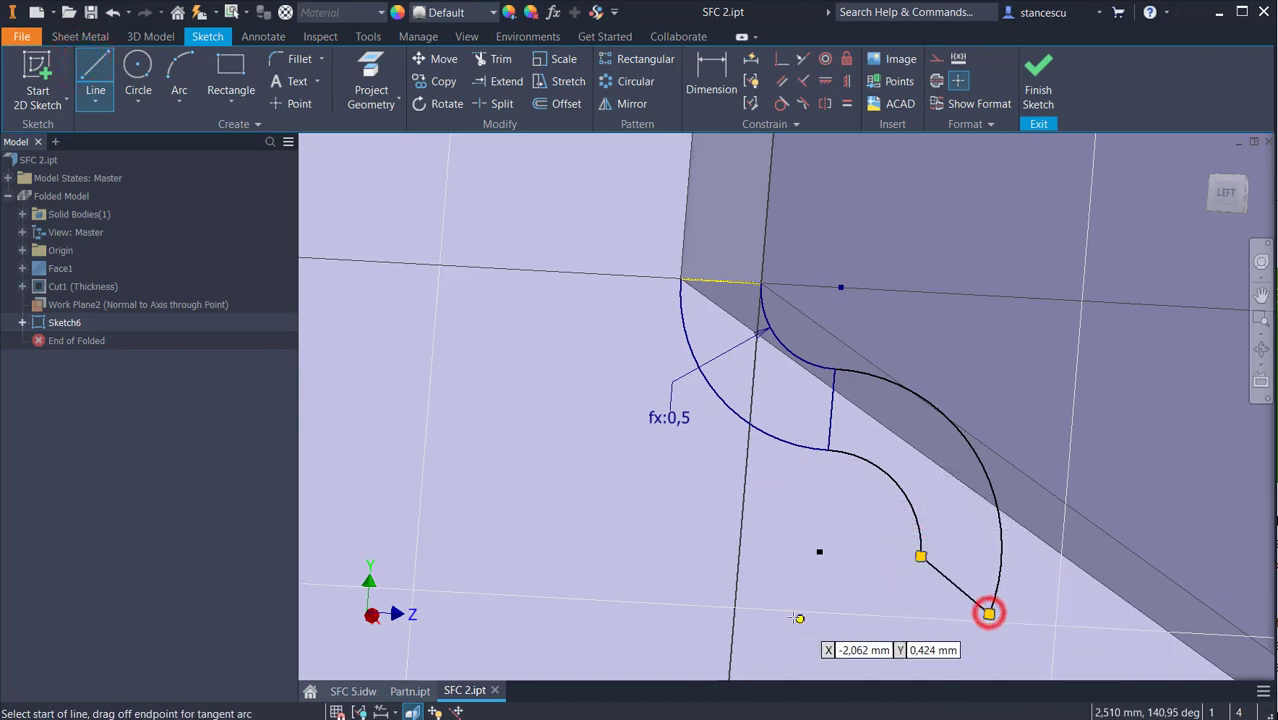
click(849, 81)
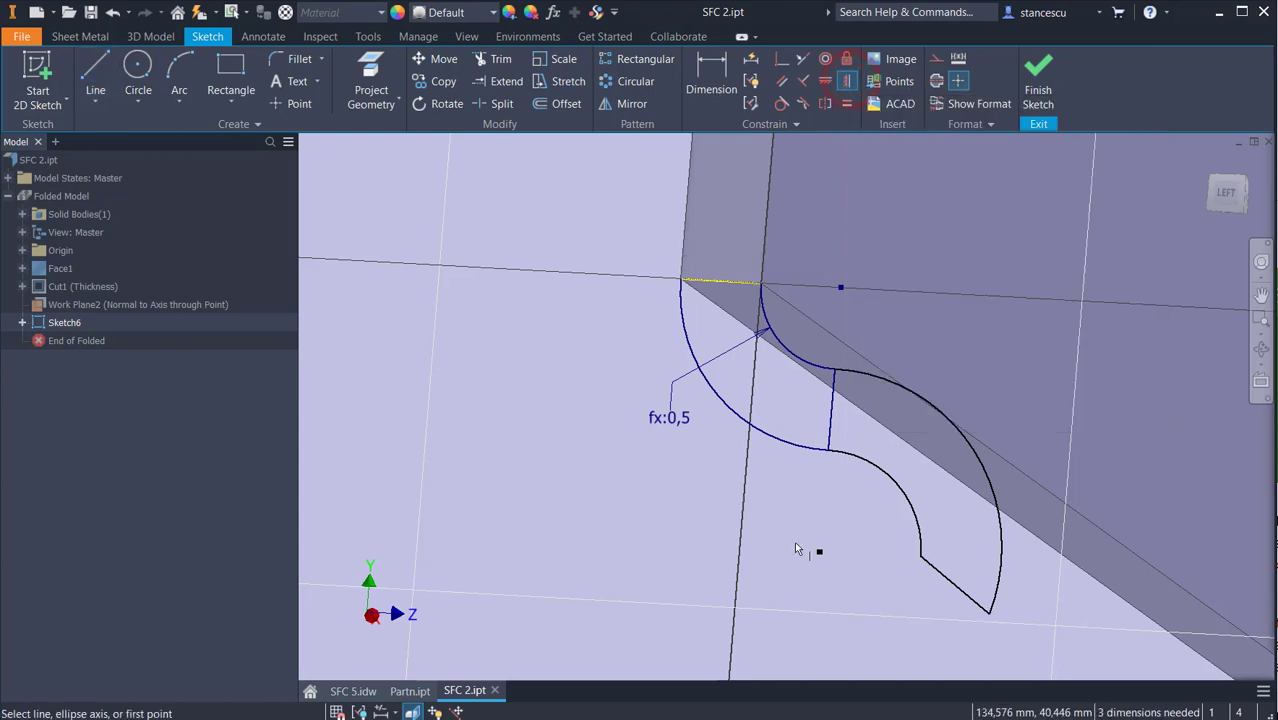
click(930, 564)
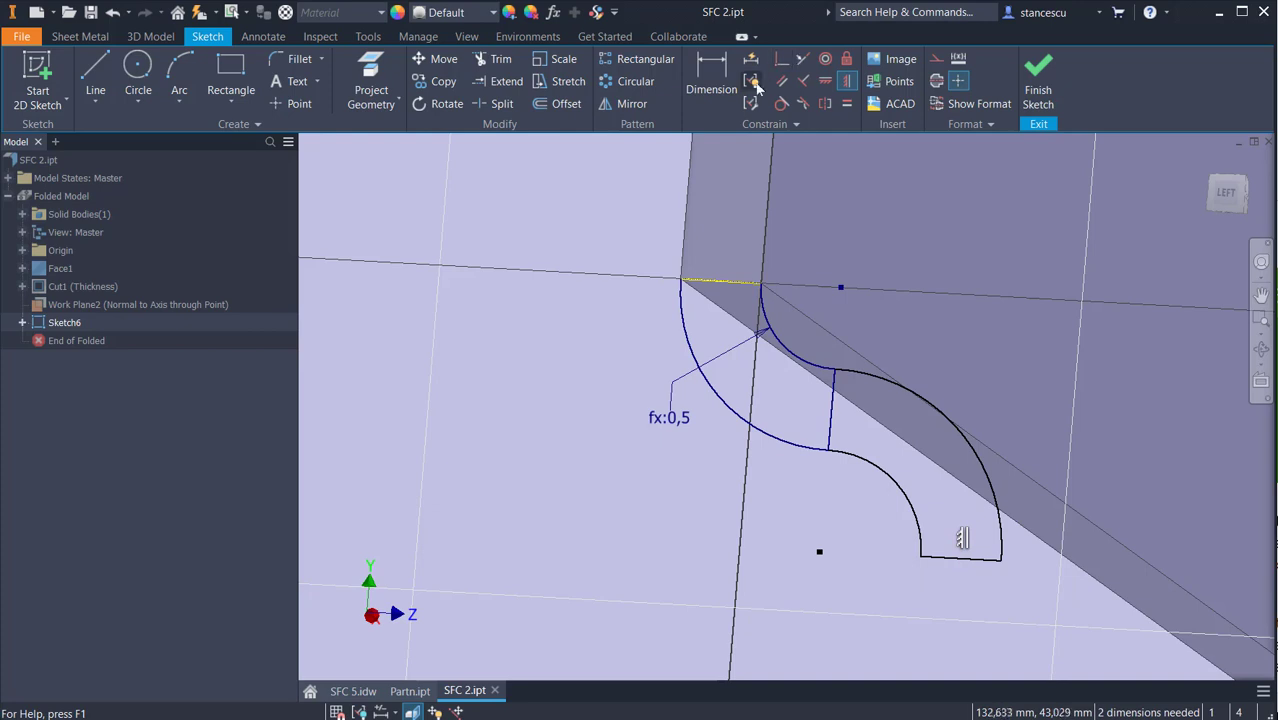
key(Escape)
key(Return)
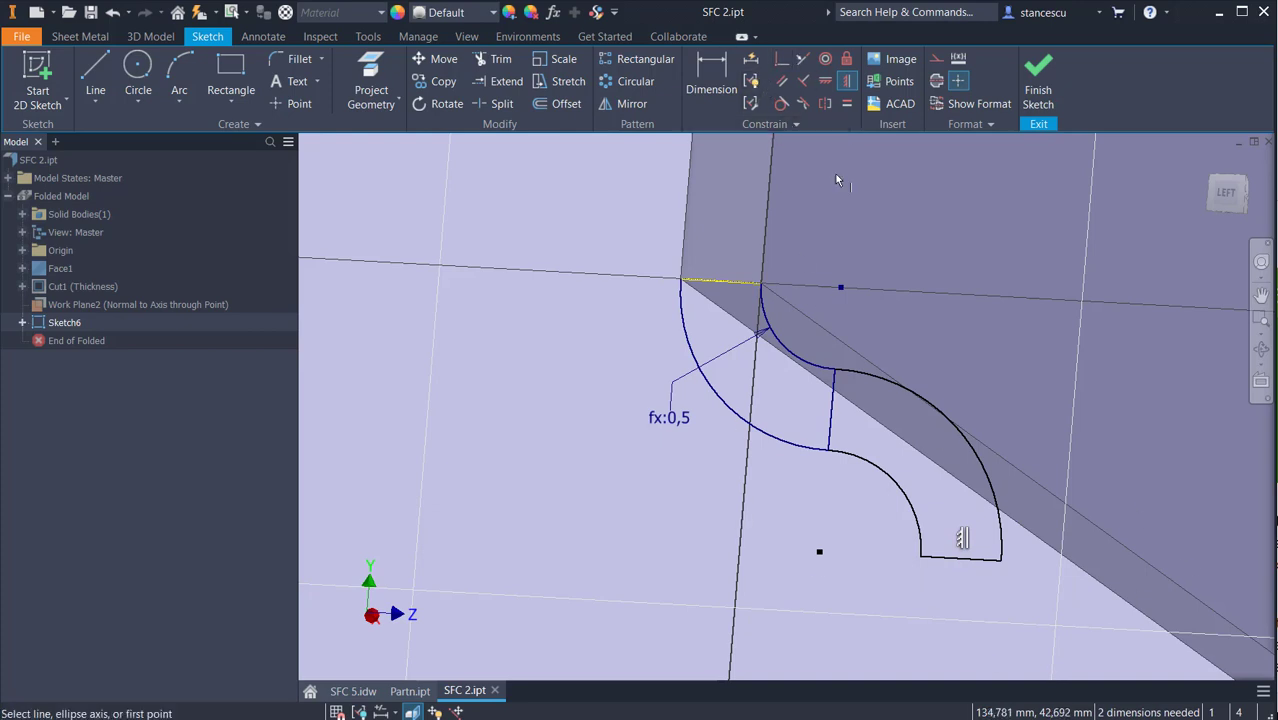
Apply an equal constraint between the dimensioned 0.5 mm inner arc and the smaller of the two new arcs.
click(847, 104)
click(789, 357)
click(877, 474)
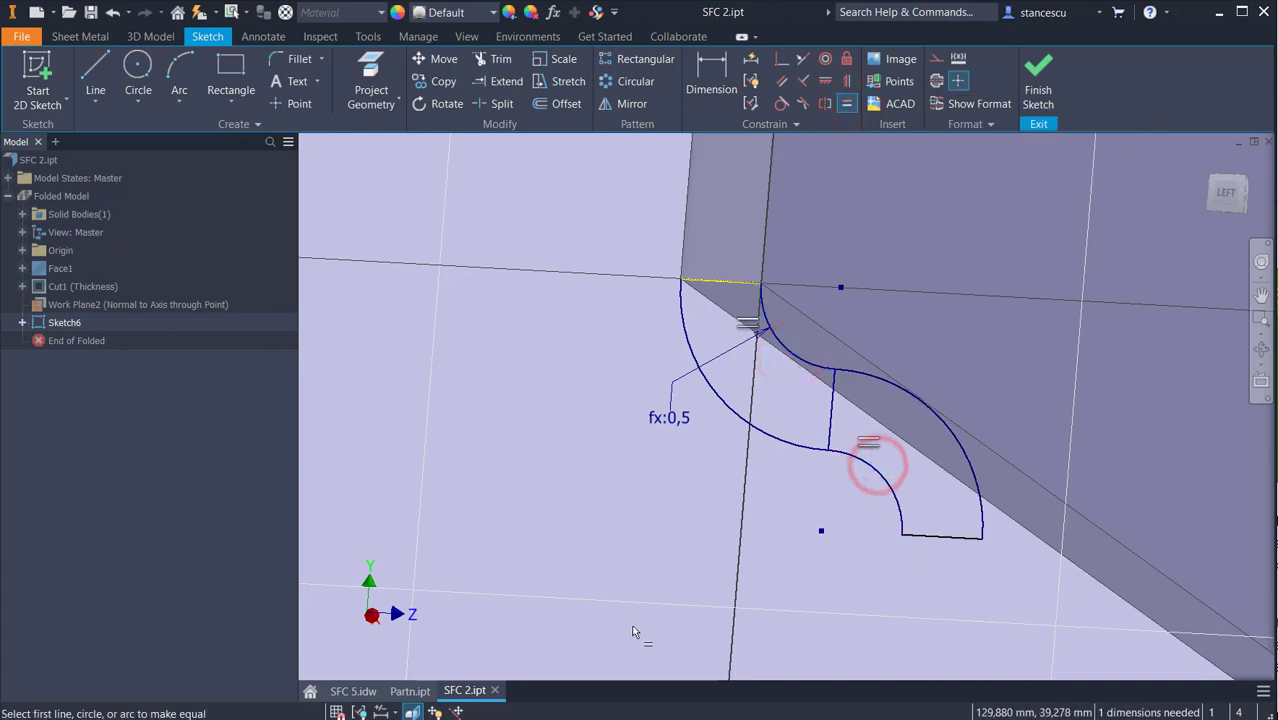
Make the end closing line coincident with the new arcs' shared centre and finish the sketch.
click(782, 59)
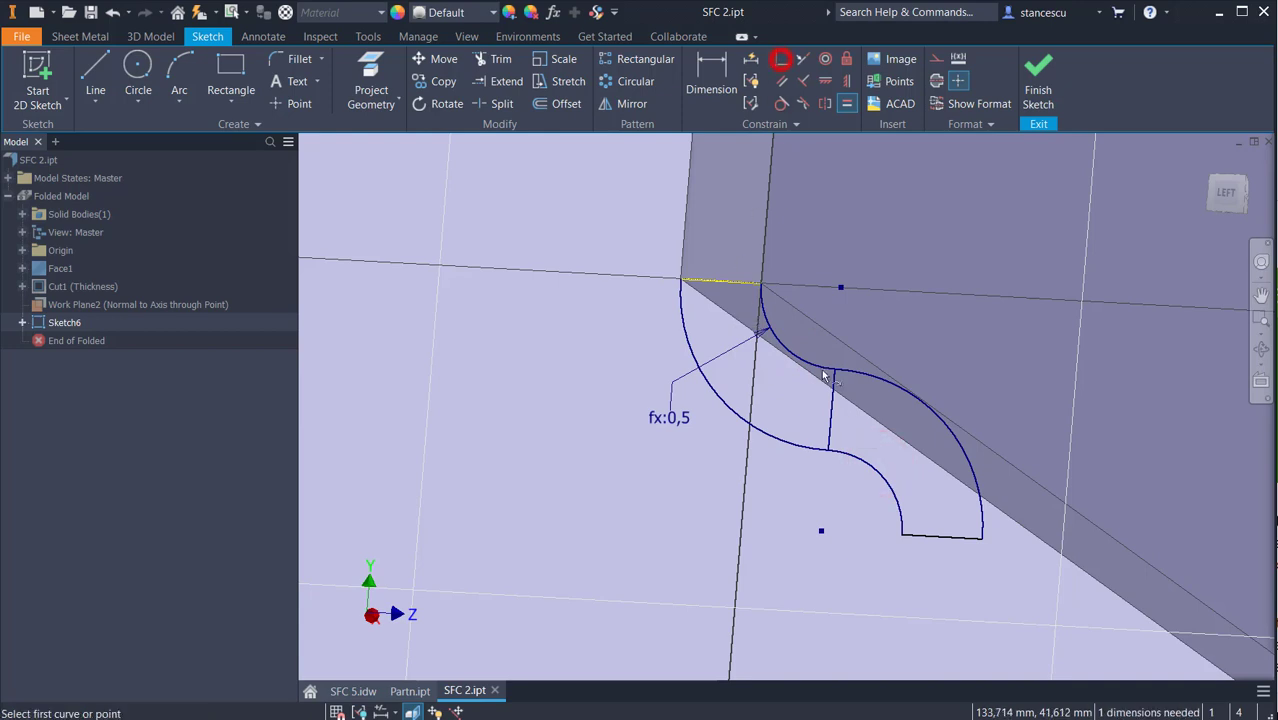
click(908, 536)
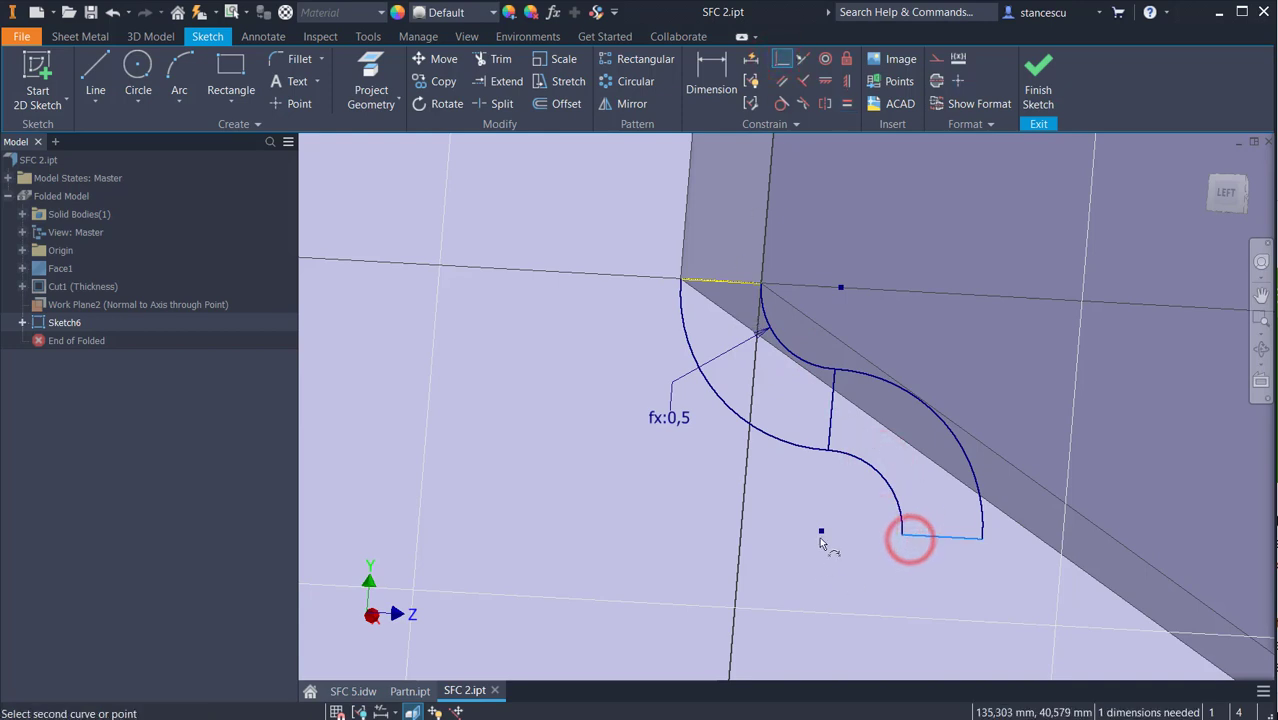
click(819, 533)
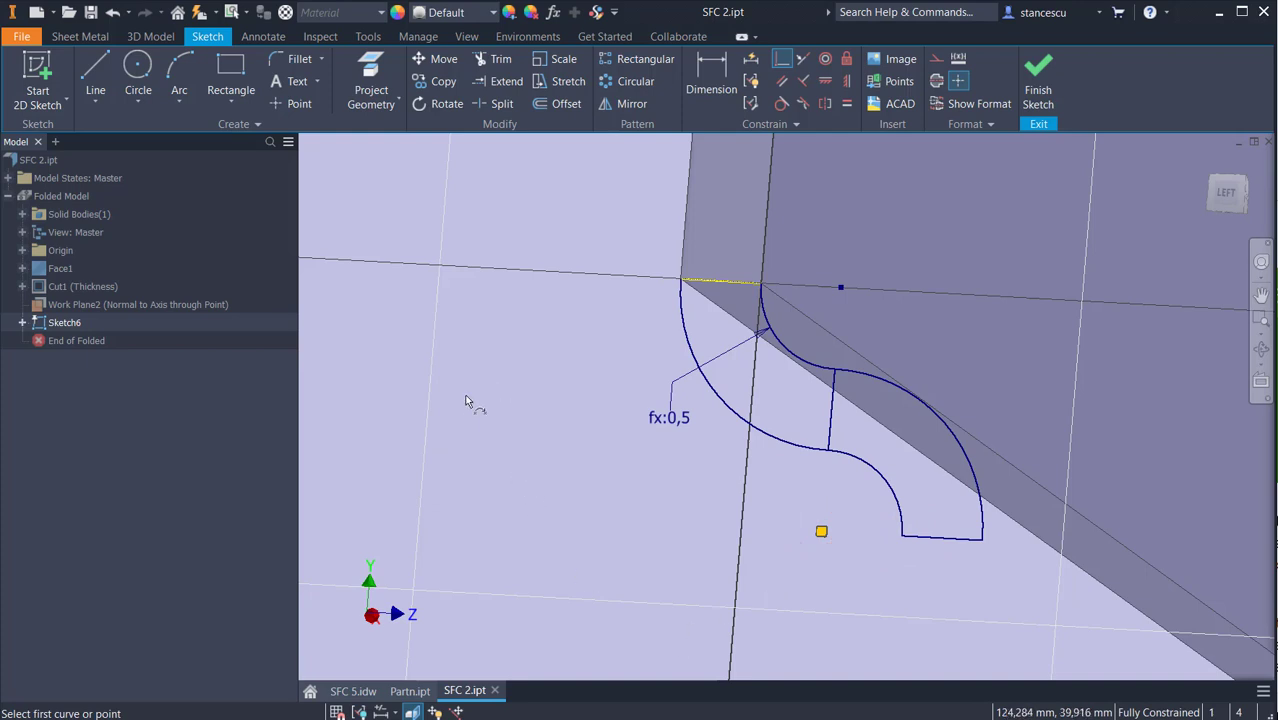
click(1039, 93)
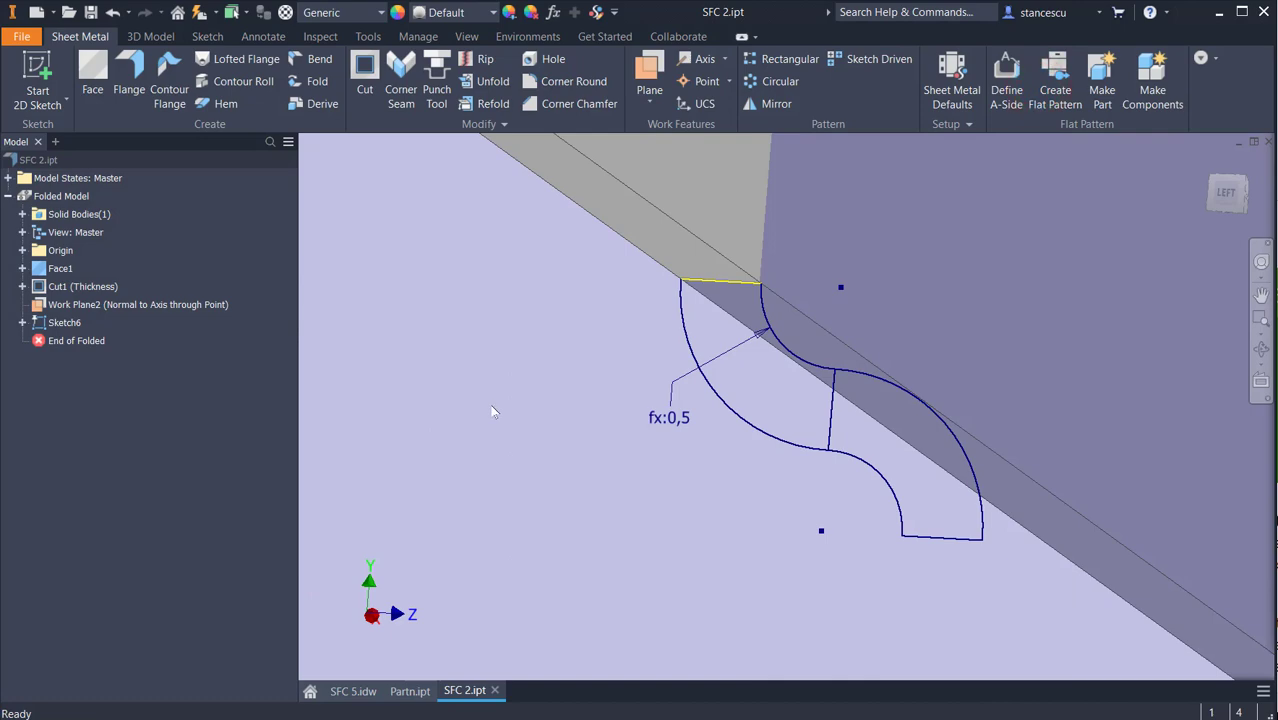
Return to the home view and hide the work plane that carries the emboss section sketch.
key(F6)
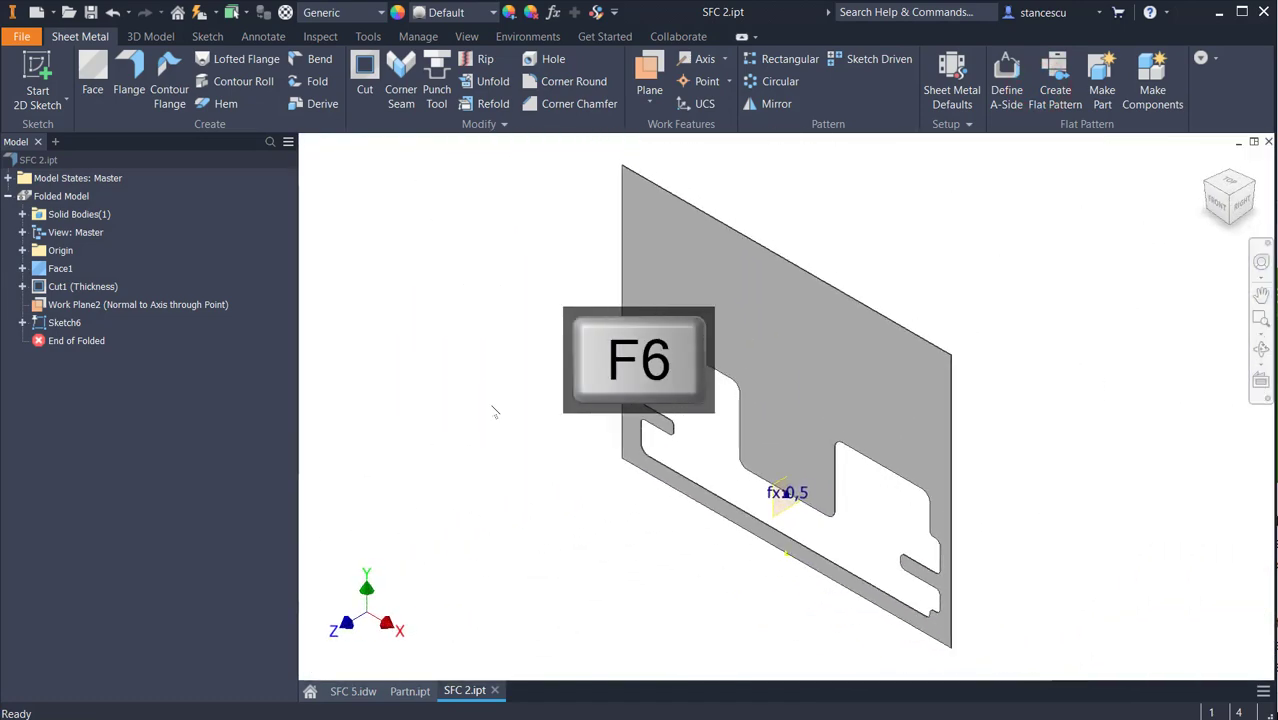
scroll(808, 513, up, 6)
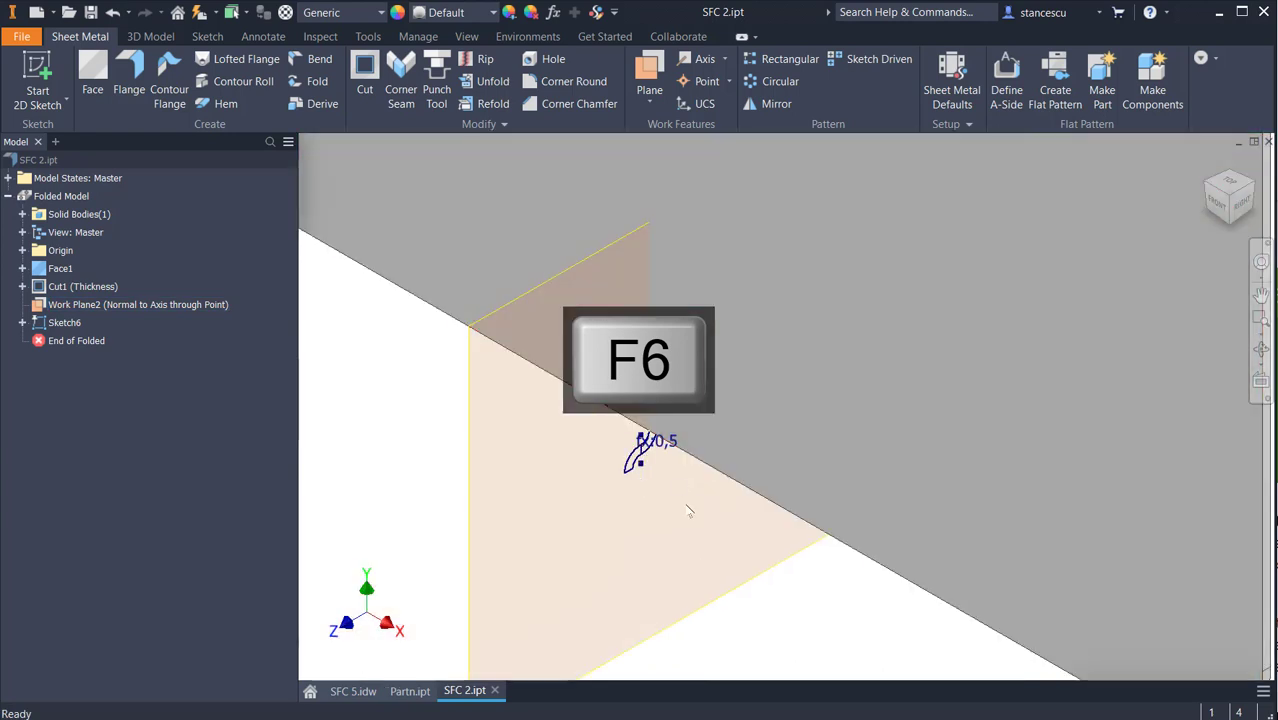
scroll(707, 508, down, 2)
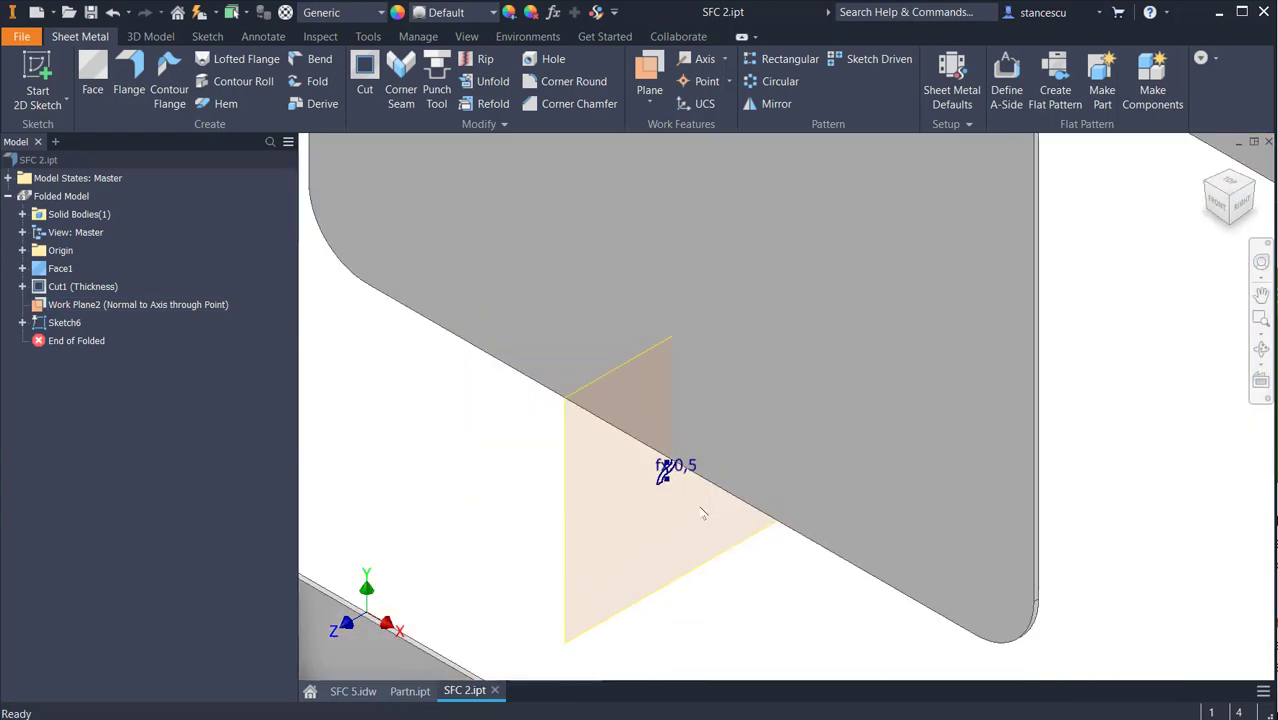
scroll(708, 515, up, 3)
middle_drag(713, 522, 878, 351)
scroll(857, 358, down, 2)
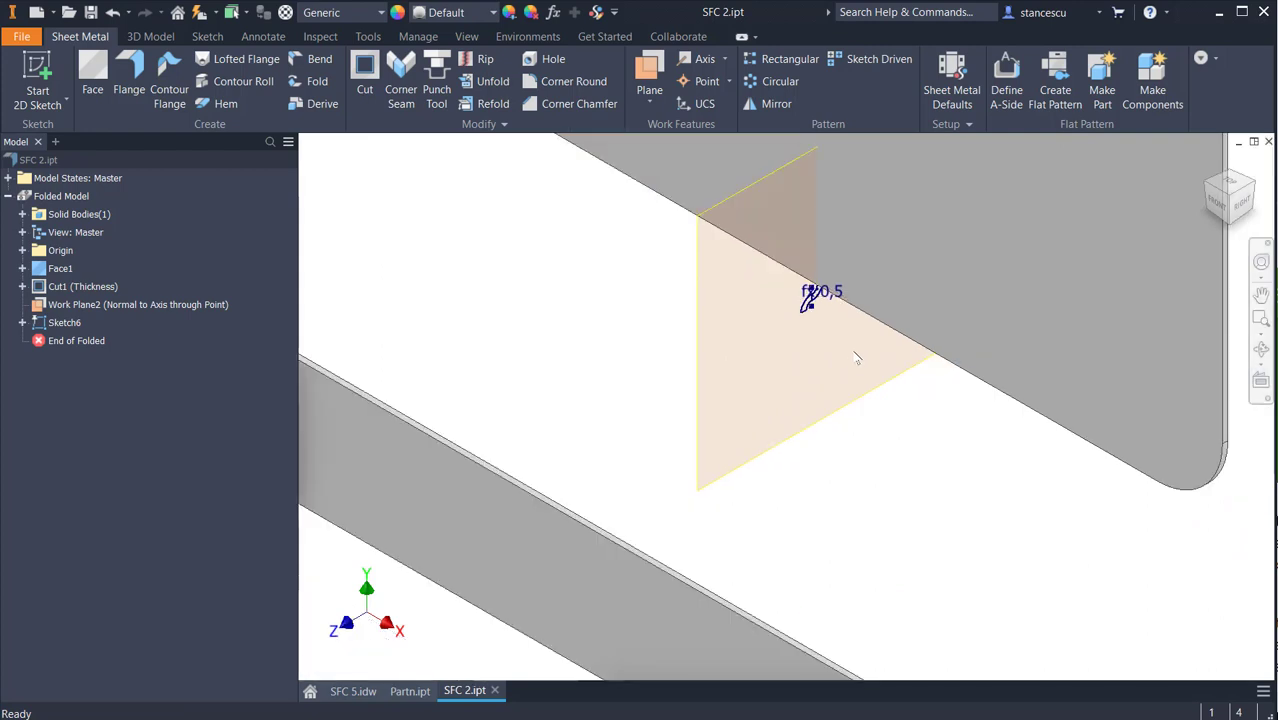
right_click(802, 438)
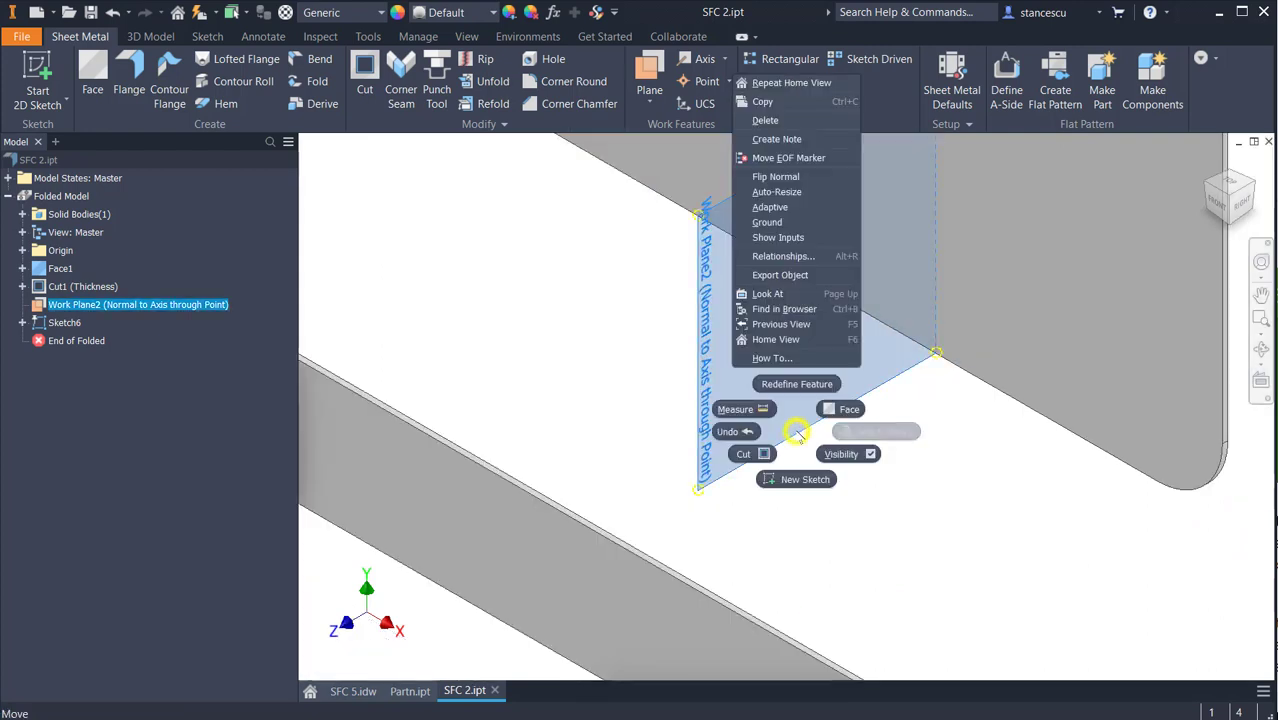
click(839, 455)
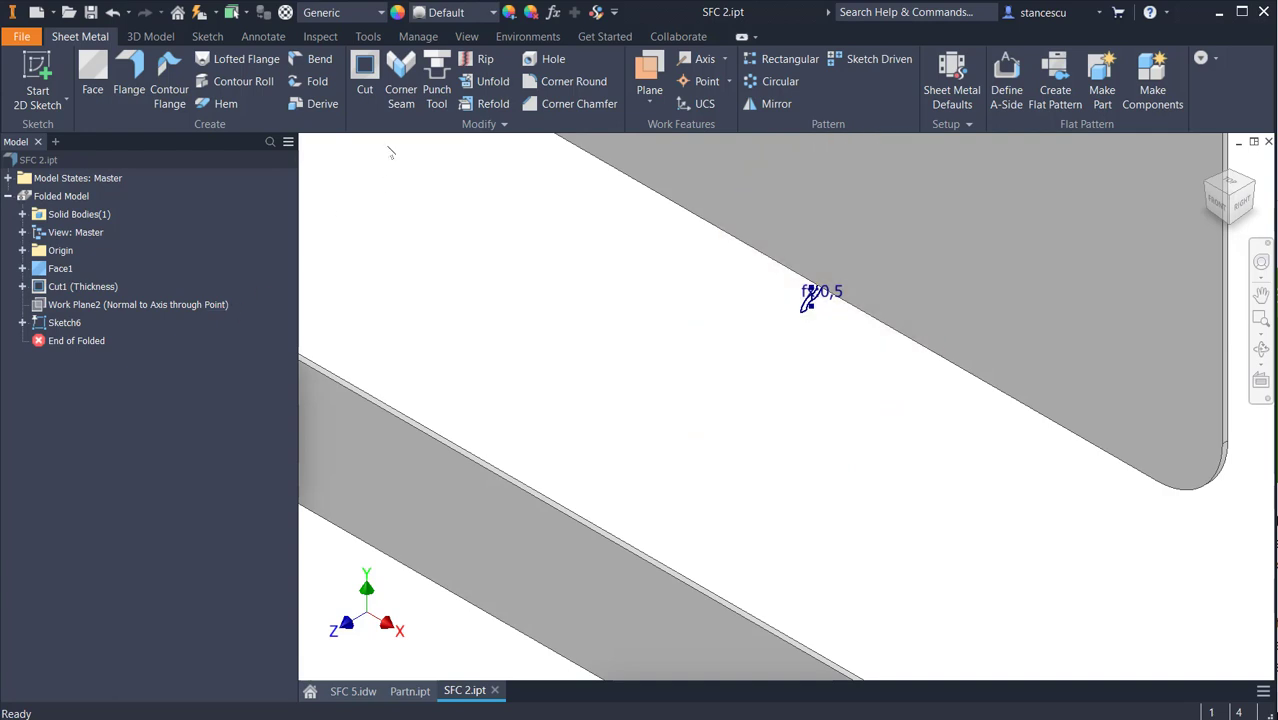
Sweep both regions of the S-shaped section along the cutout's continuous edge loop, joining the result to the sheet metal body.
click(150, 37)
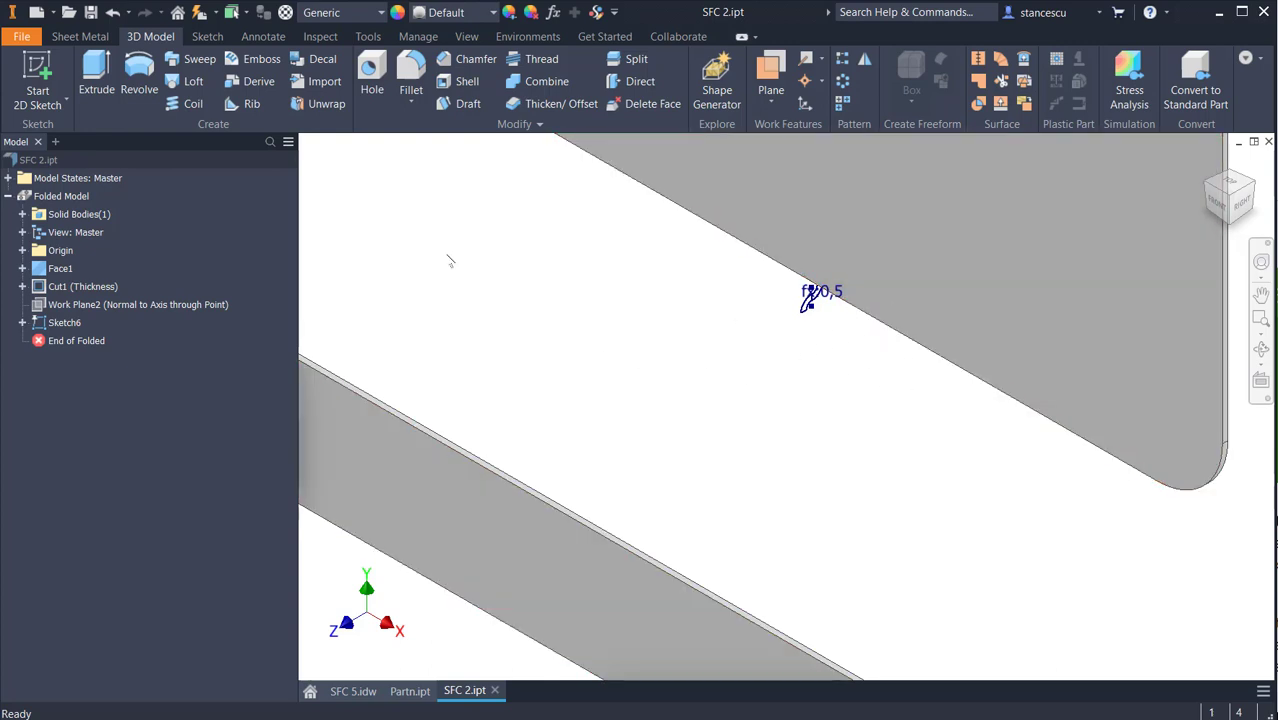
click(182, 58)
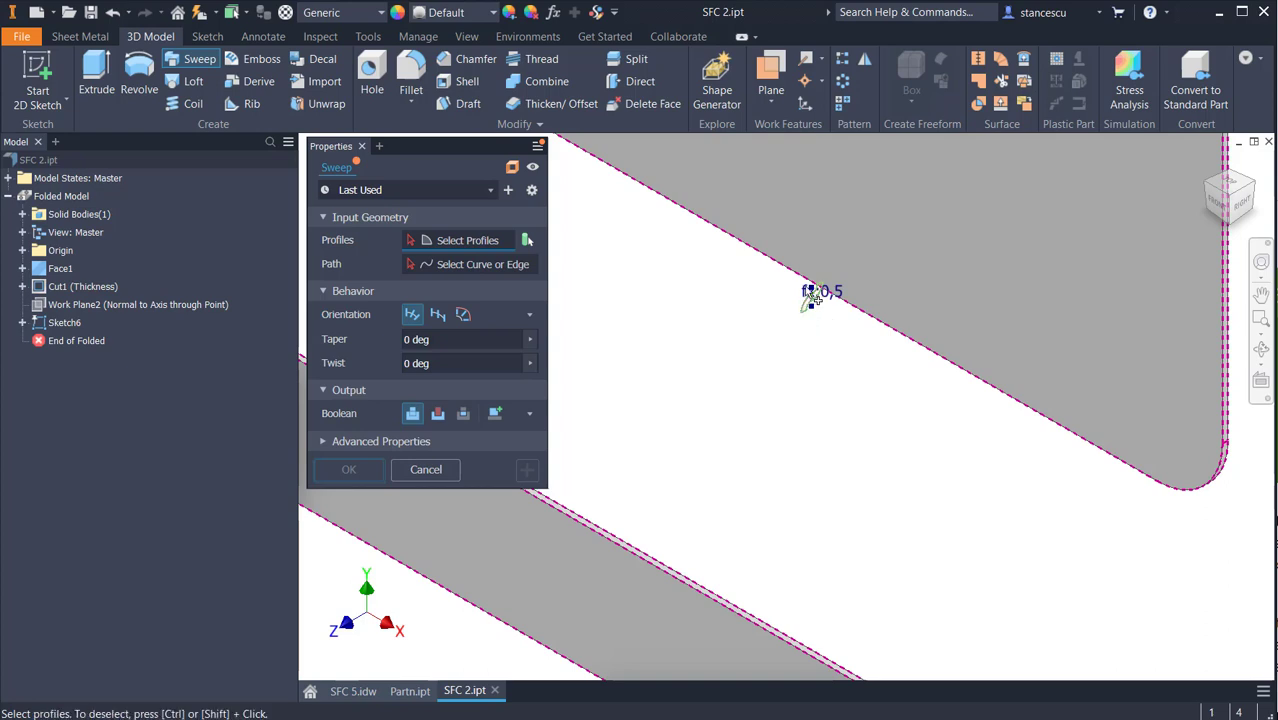
scroll(810, 310, down, 2)
scroll(836, 310, down, 2)
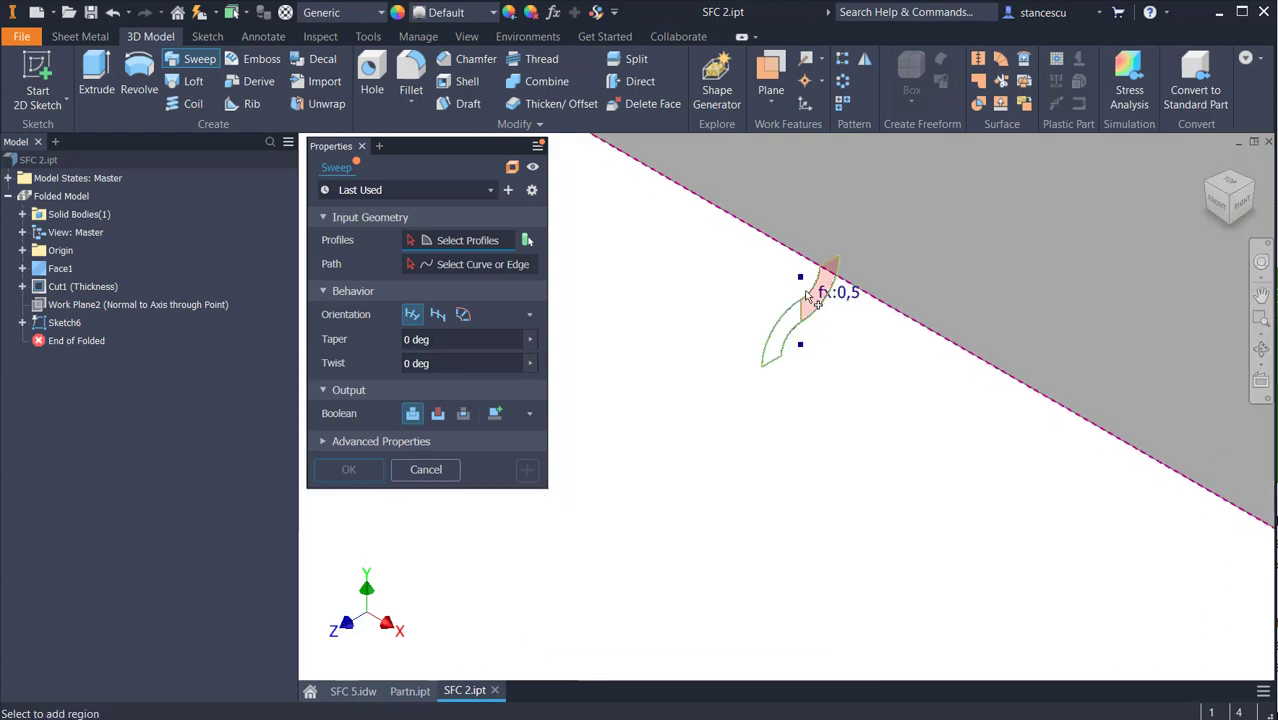
click(823, 300)
click(790, 322)
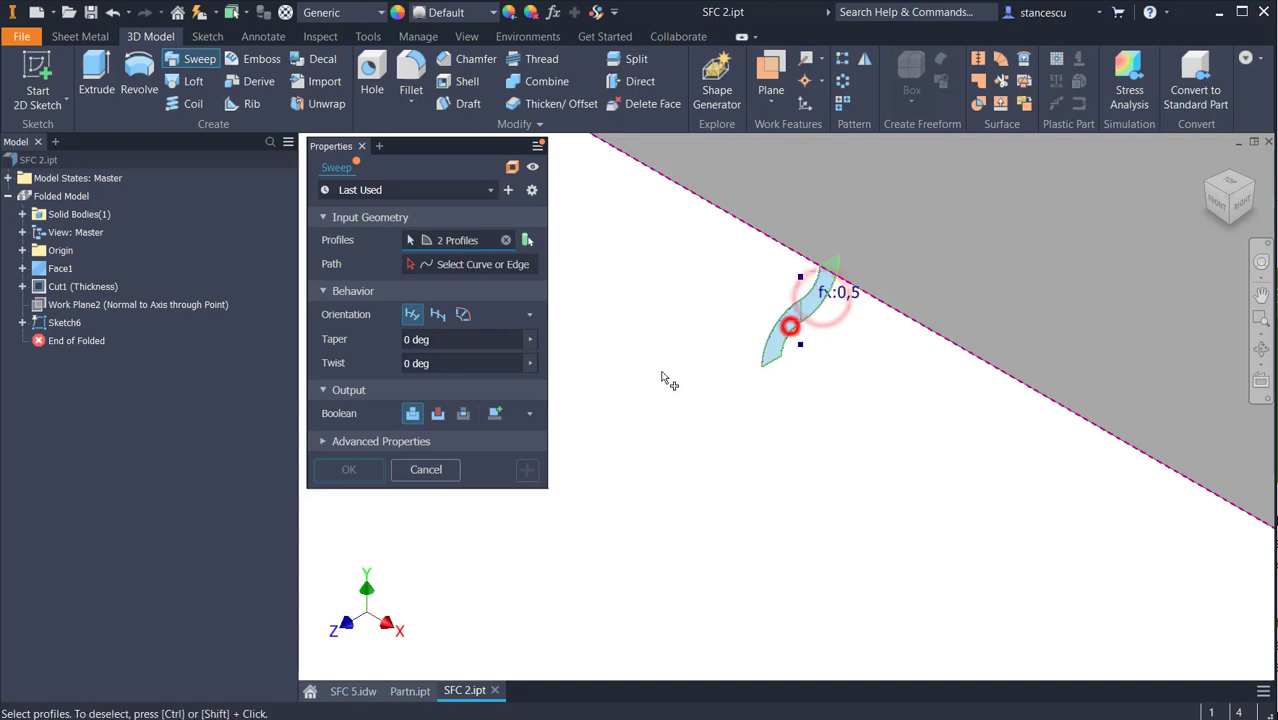
click(478, 265)
click(926, 338)
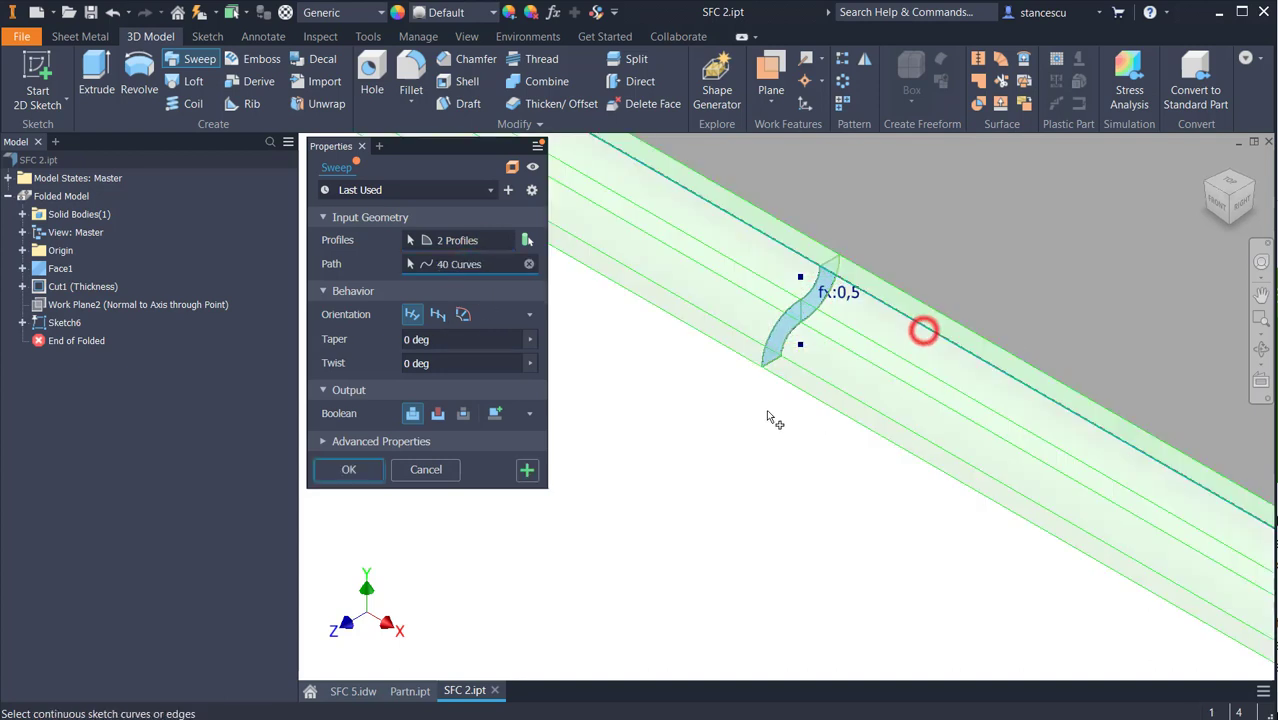
scroll(786, 459, down, 5)
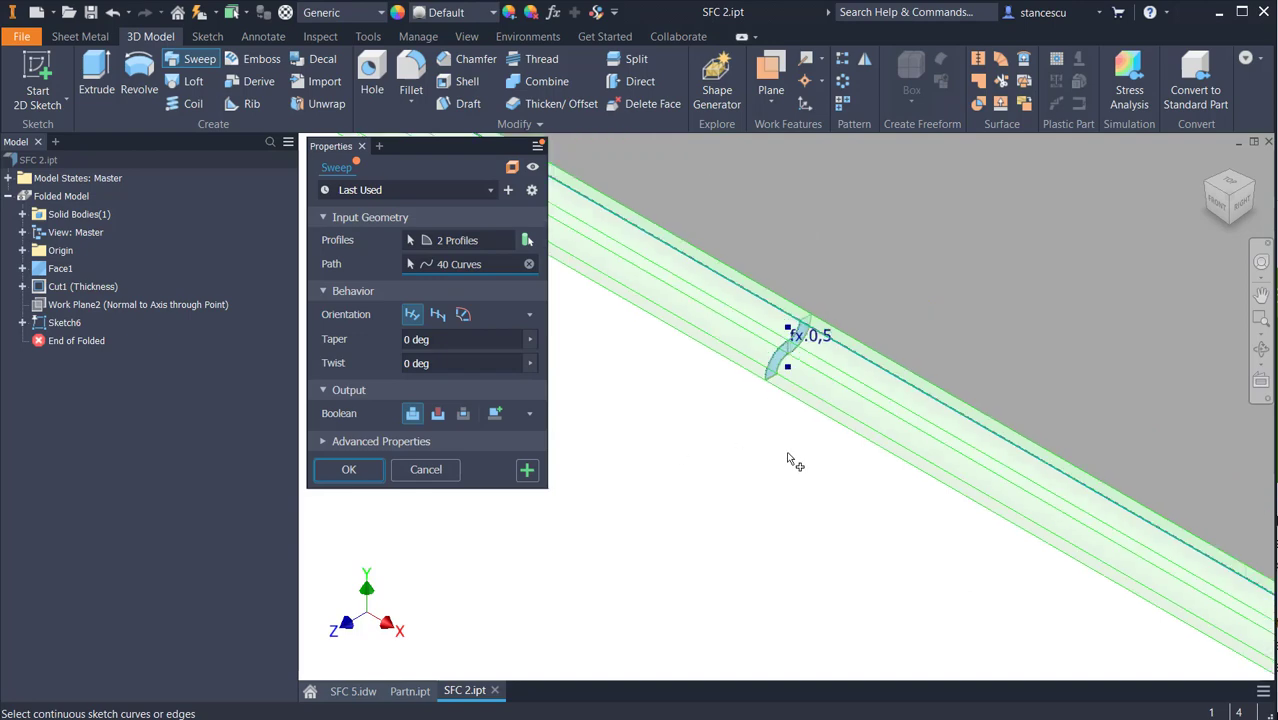
scroll(800, 489, down, 3)
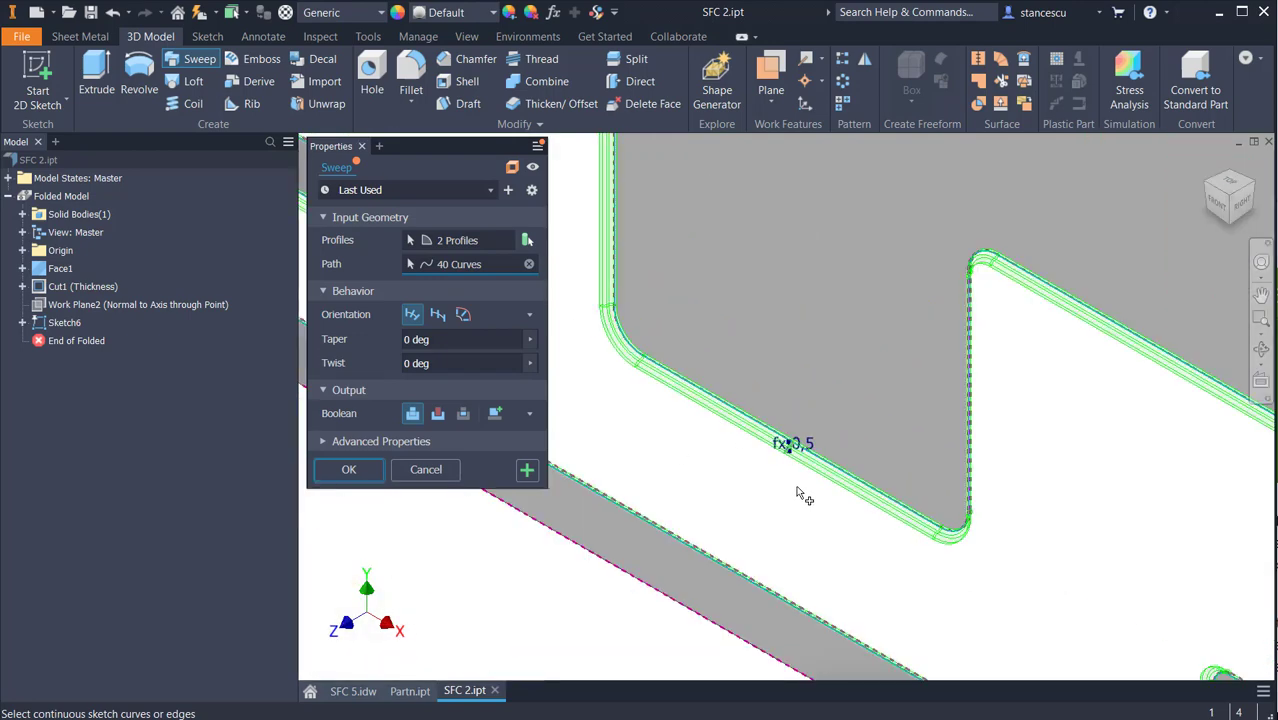
click(348, 470)
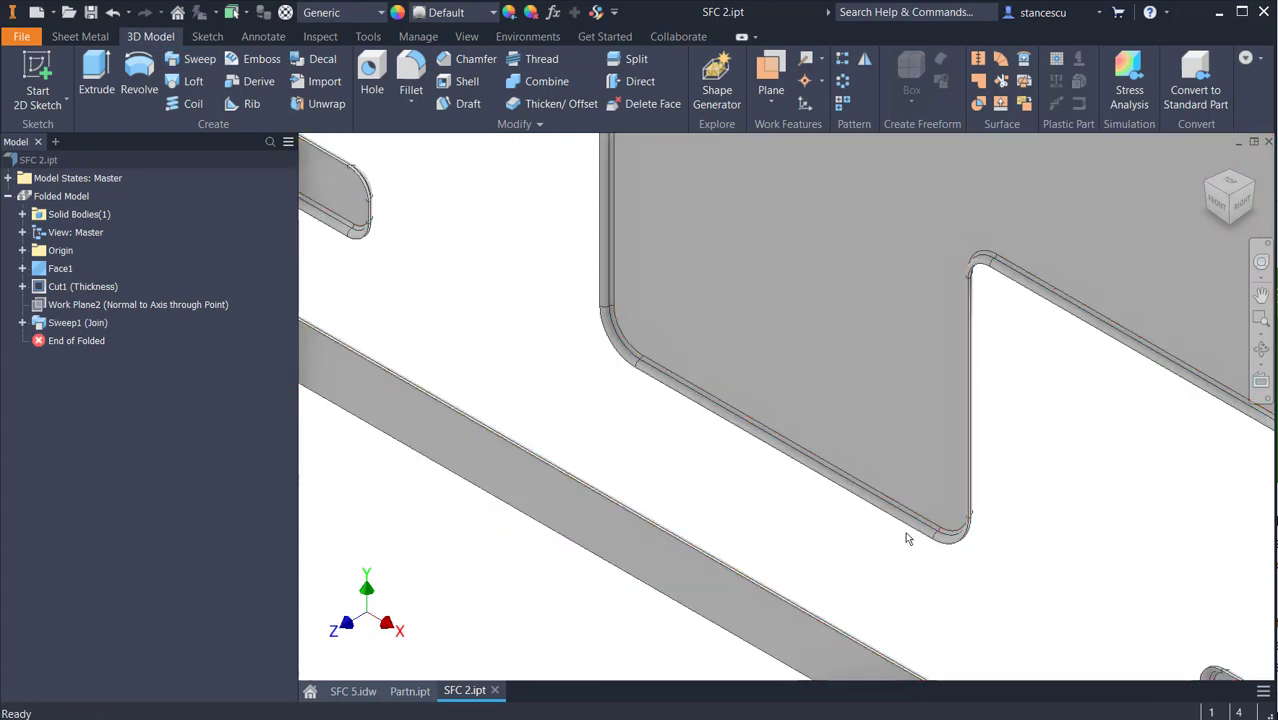
middle_drag(492, 312, 719, 598)
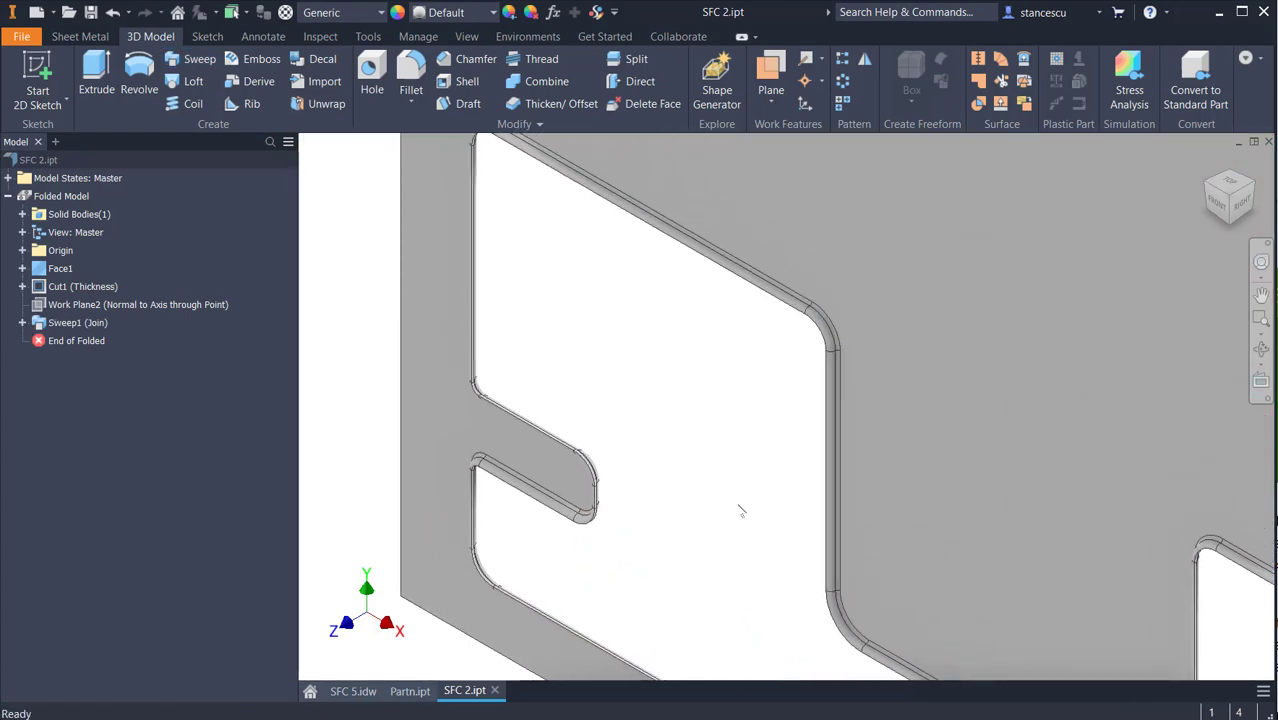
Create a work plane parallel to the sheet's front face through a vertex on the swept rim's outer edge.
middle_drag(741, 511, 522, 228)
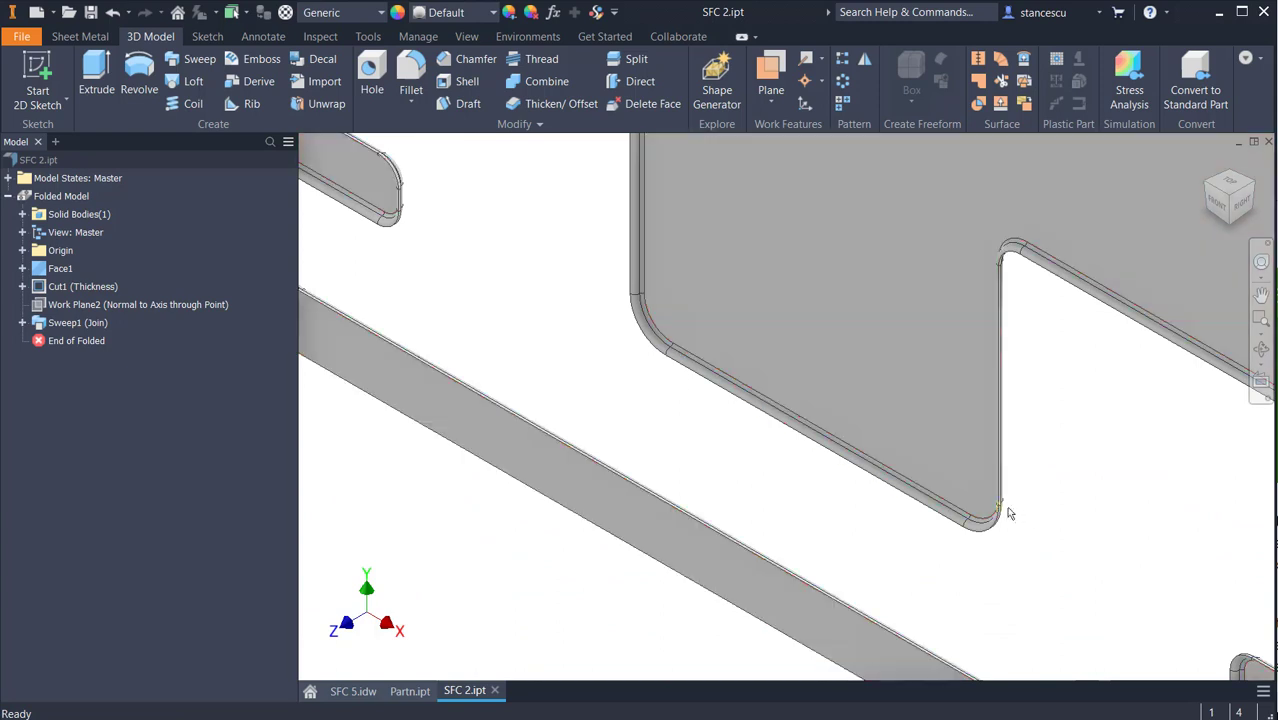
scroll(1020, 428, down, 3)
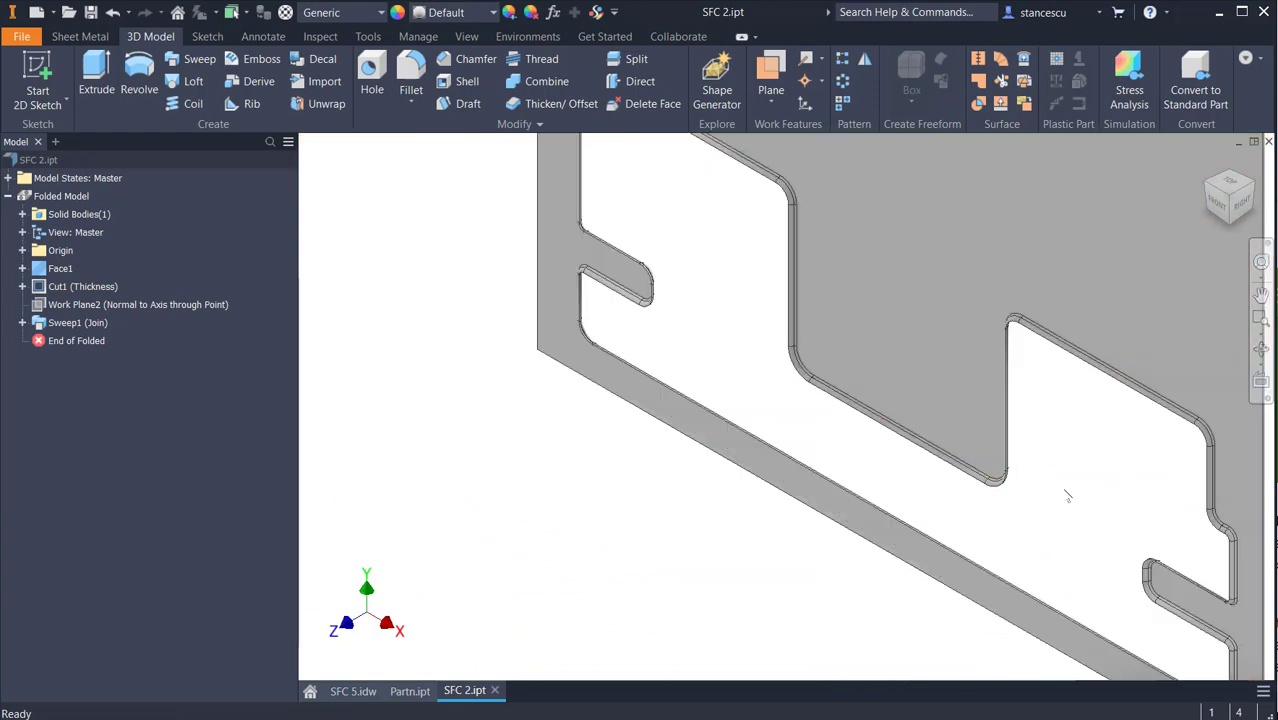
middle_drag(884, 486, 818, 428)
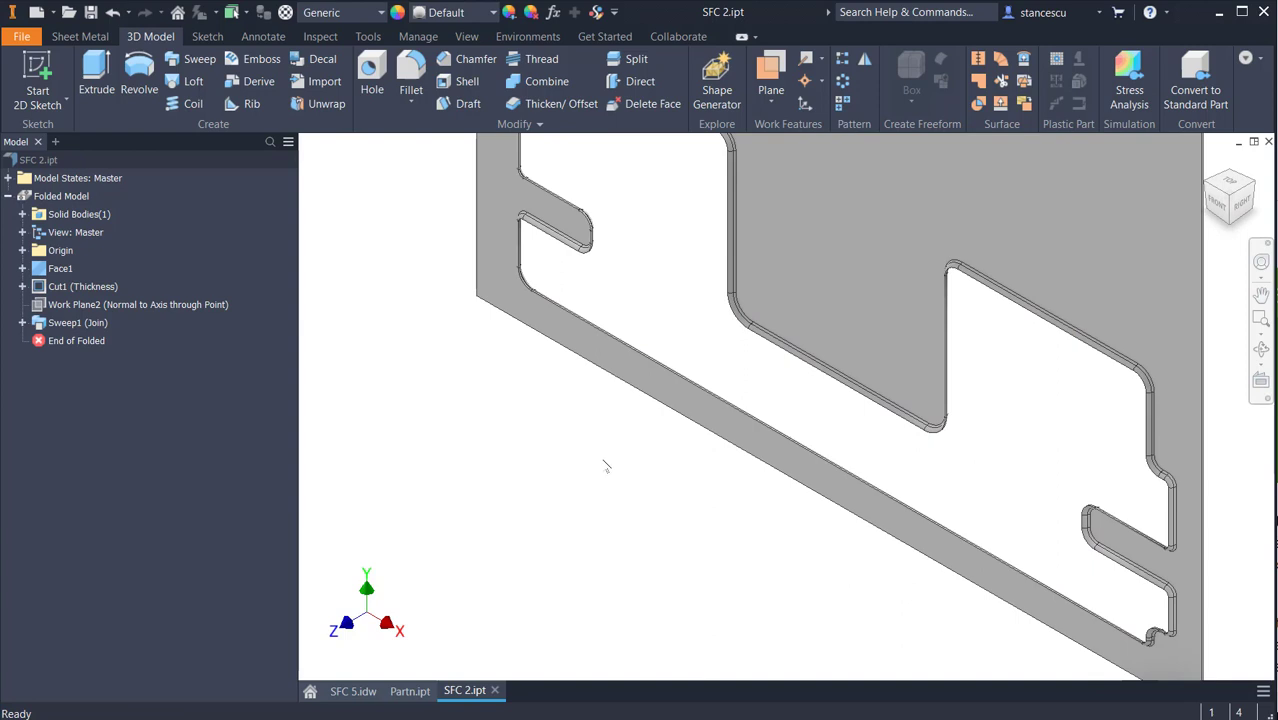
middle_drag(604, 465, 562, 489)
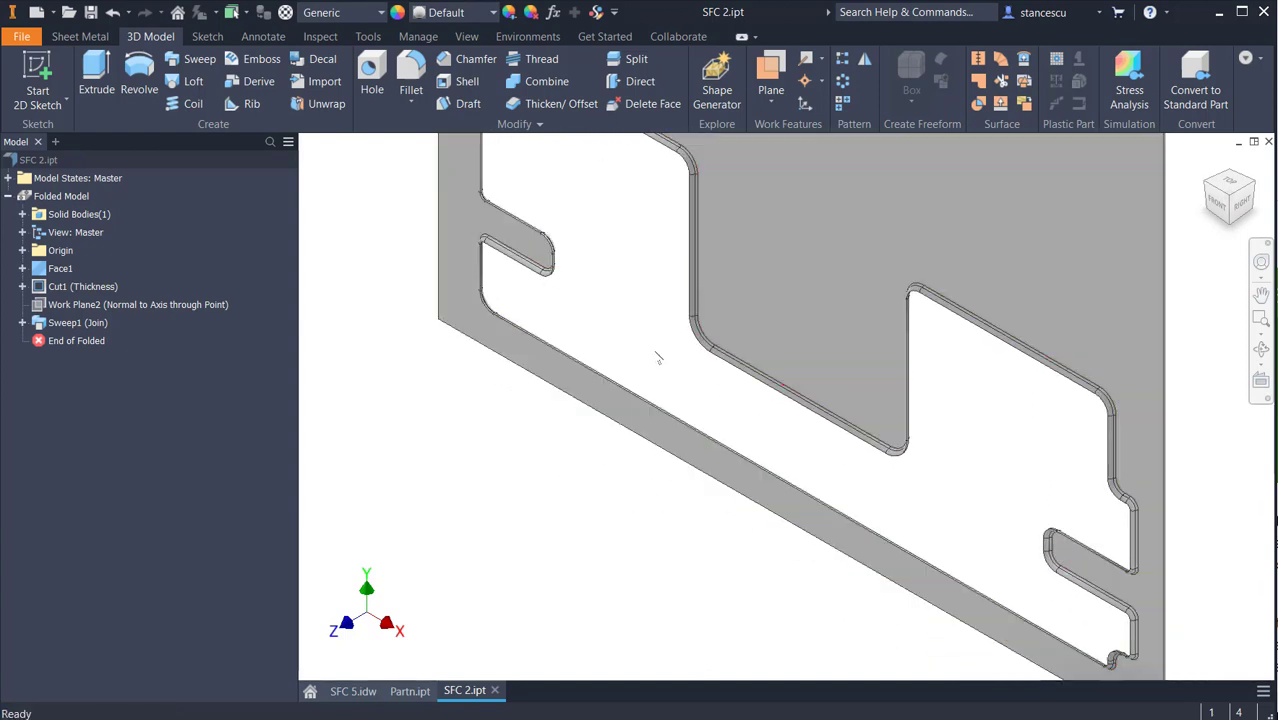
scroll(725, 348, up, 3)
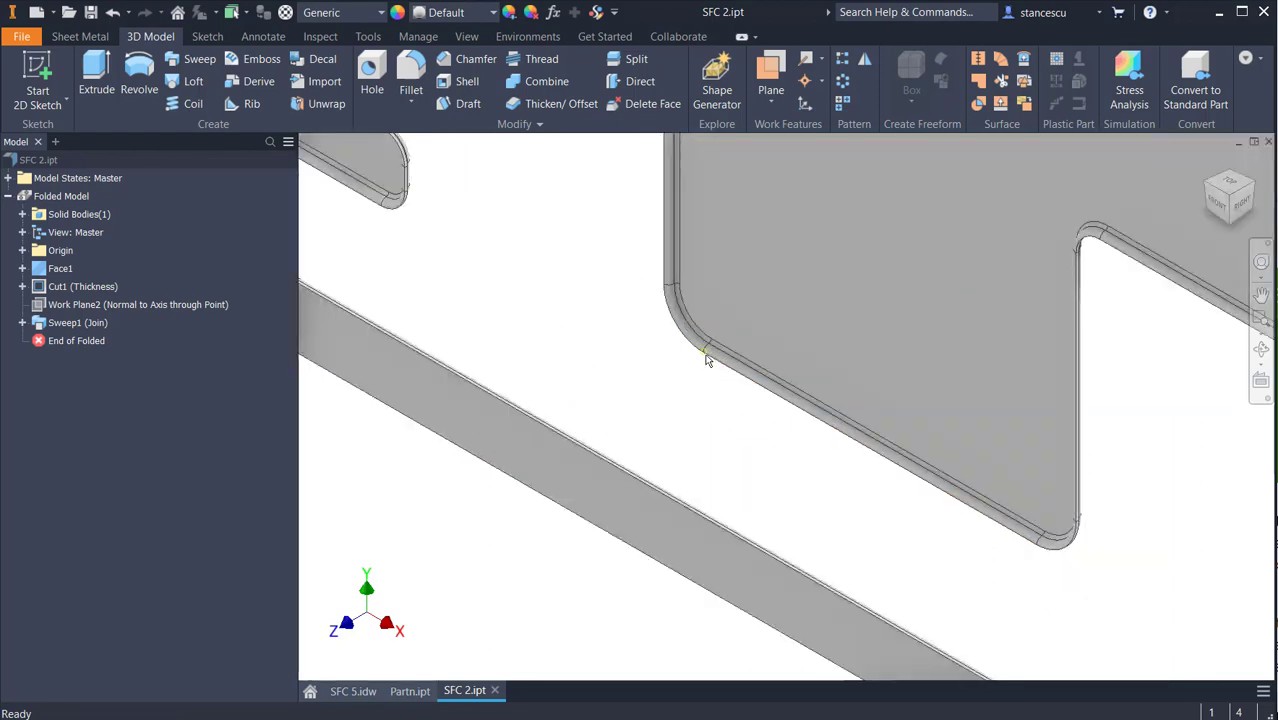
click(770, 75)
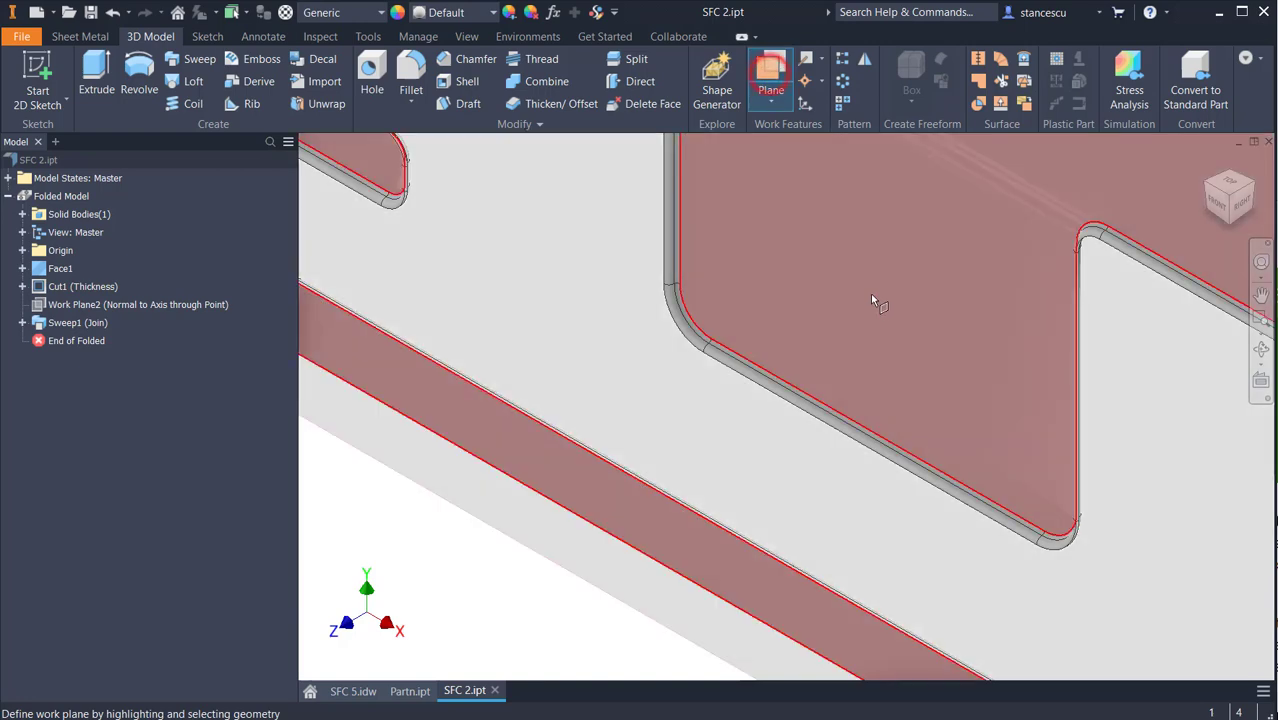
click(874, 300)
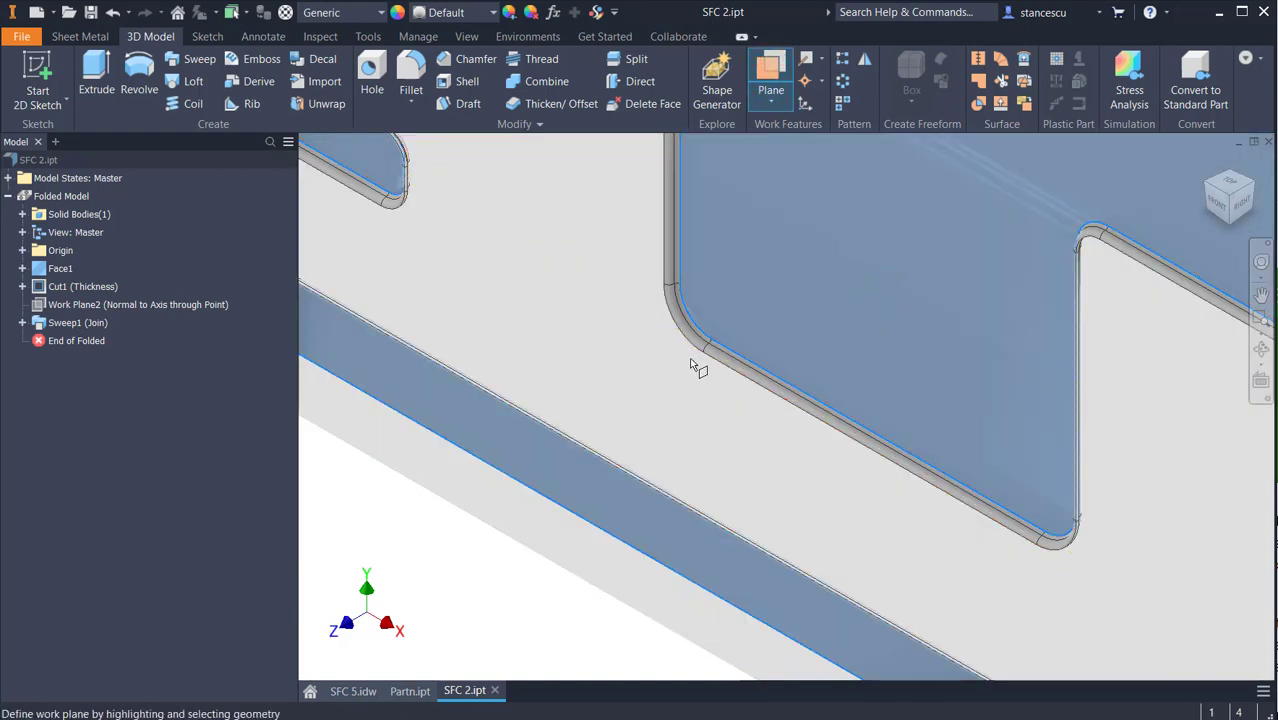
scroll(737, 366, up, 4)
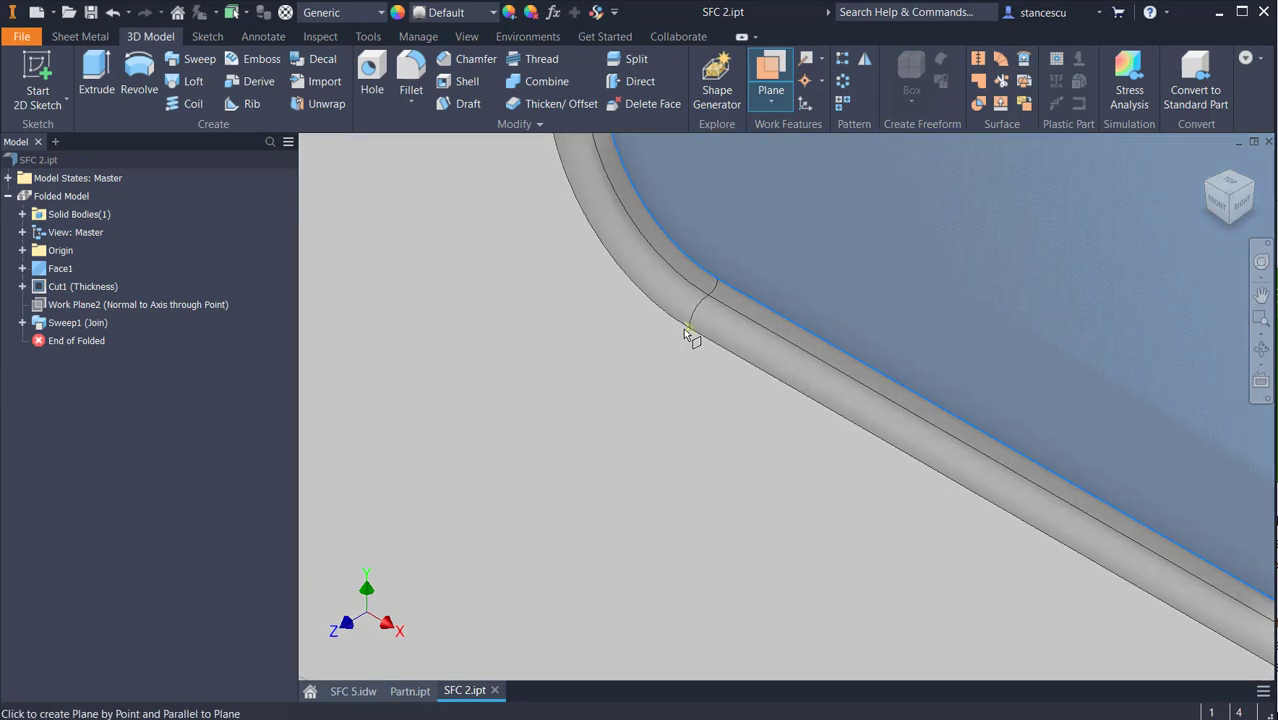
click(686, 329)
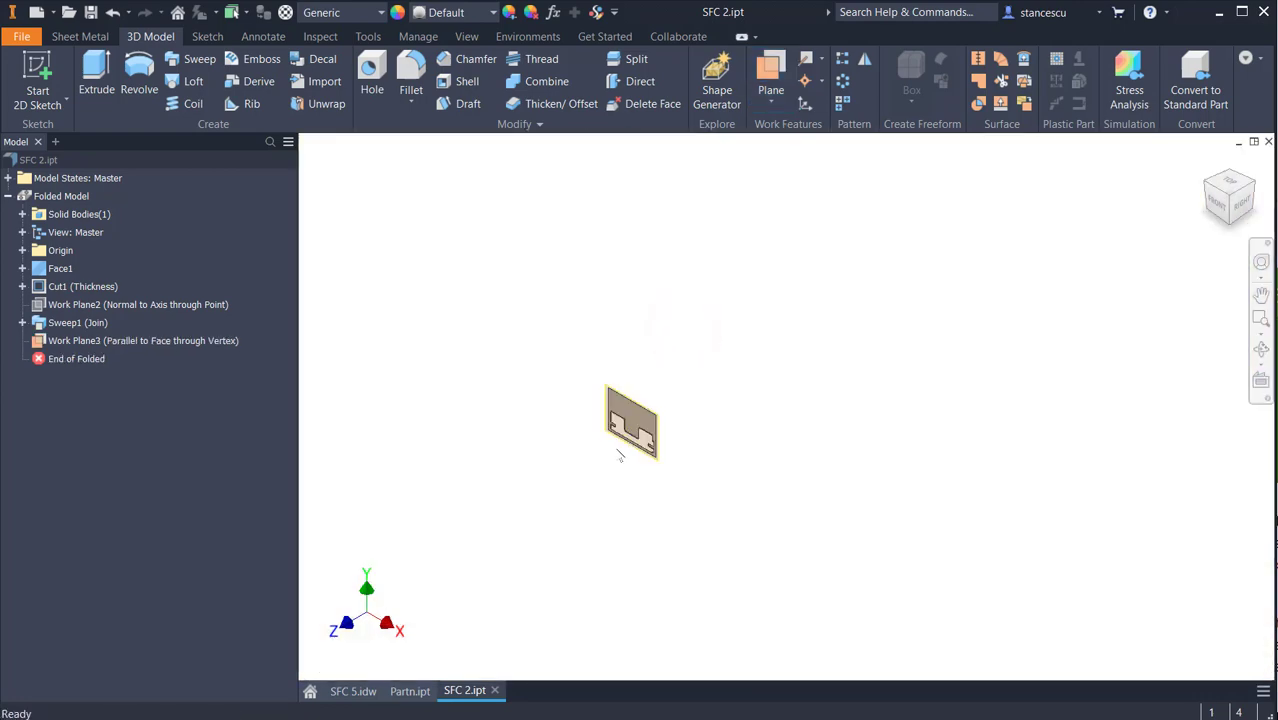
Start a new sketch on the work plane parallel to the sheet's front face.
scroll(620, 450, up, 8)
scroll(620, 455, down, 6)
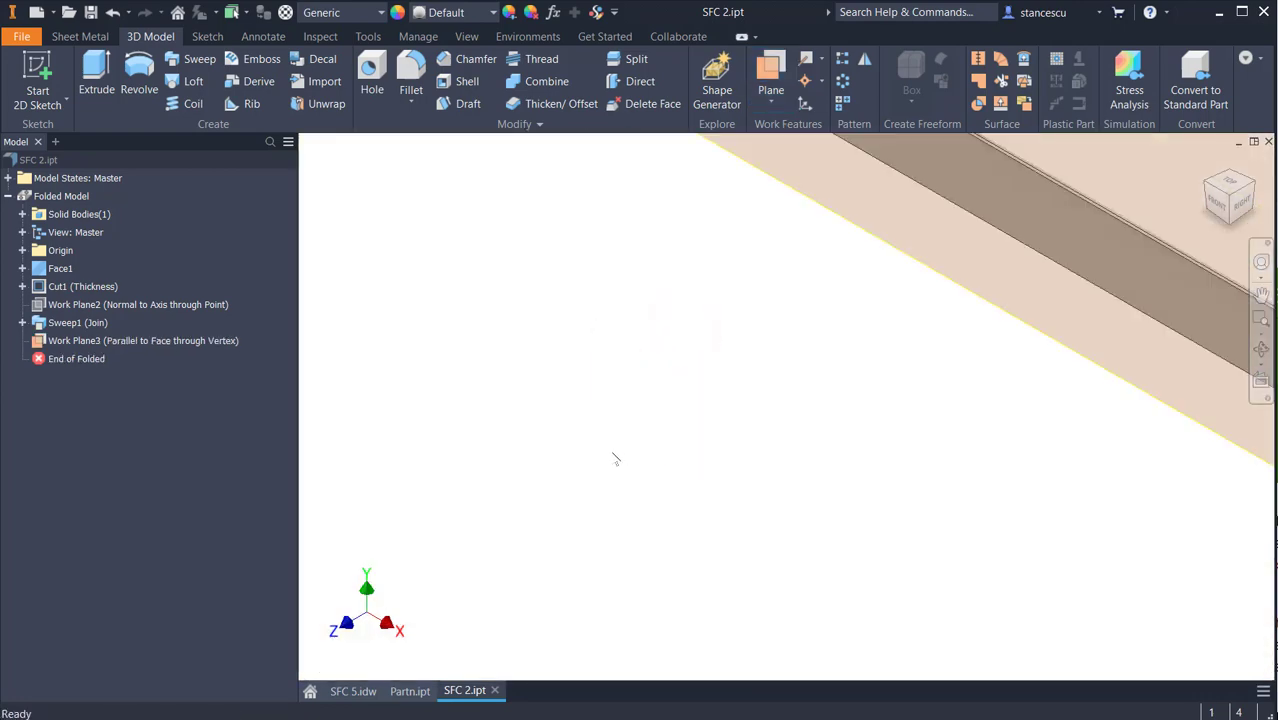
middle_drag(630, 442, 630, 588)
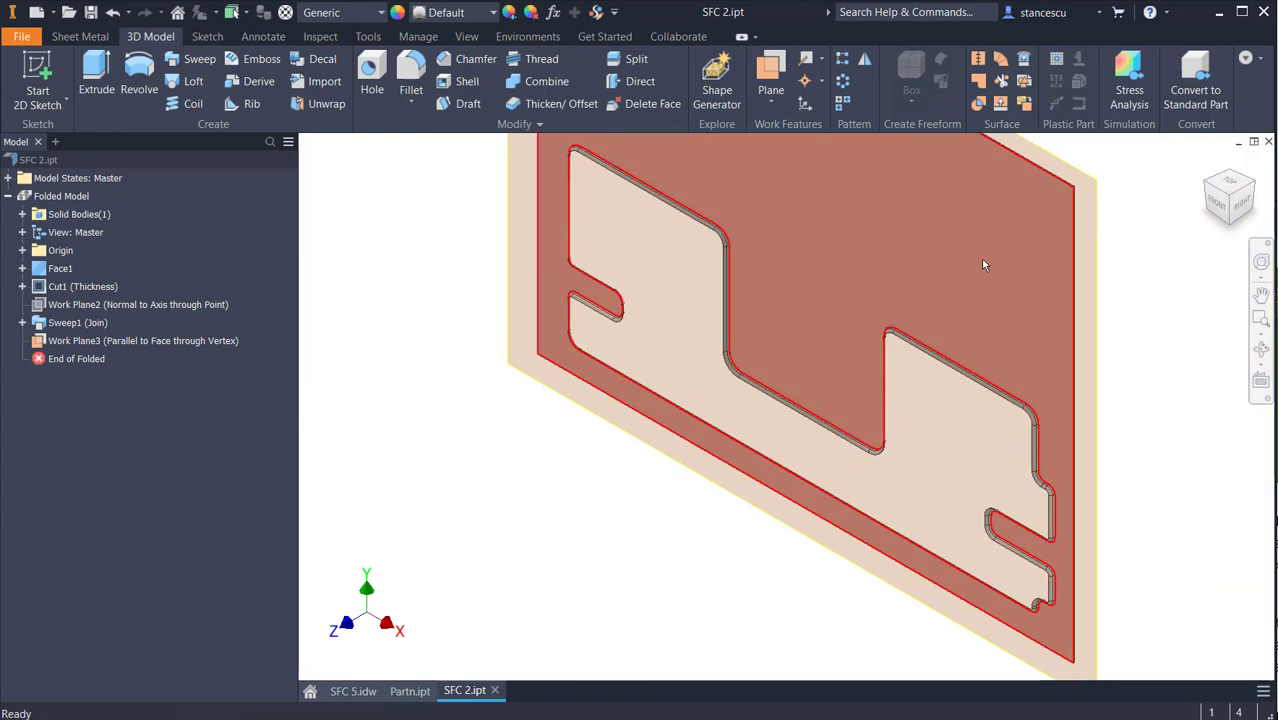
click(1092, 307)
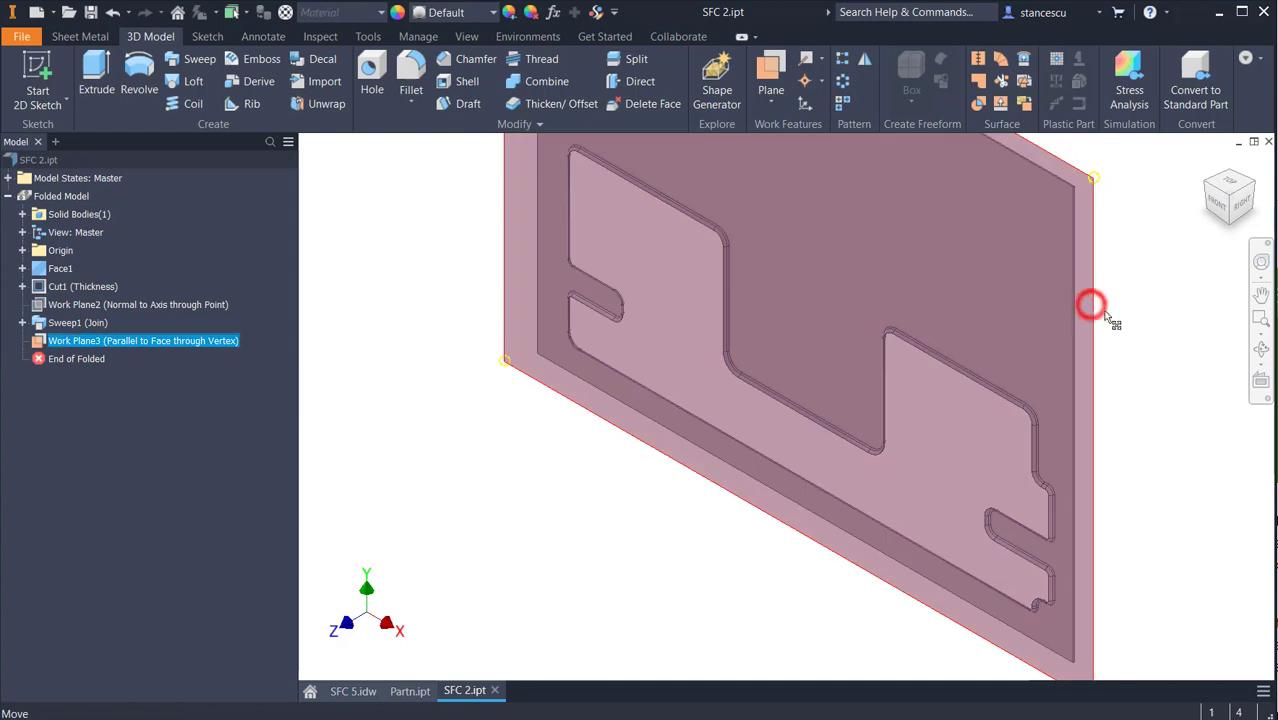
right_click(1094, 318)
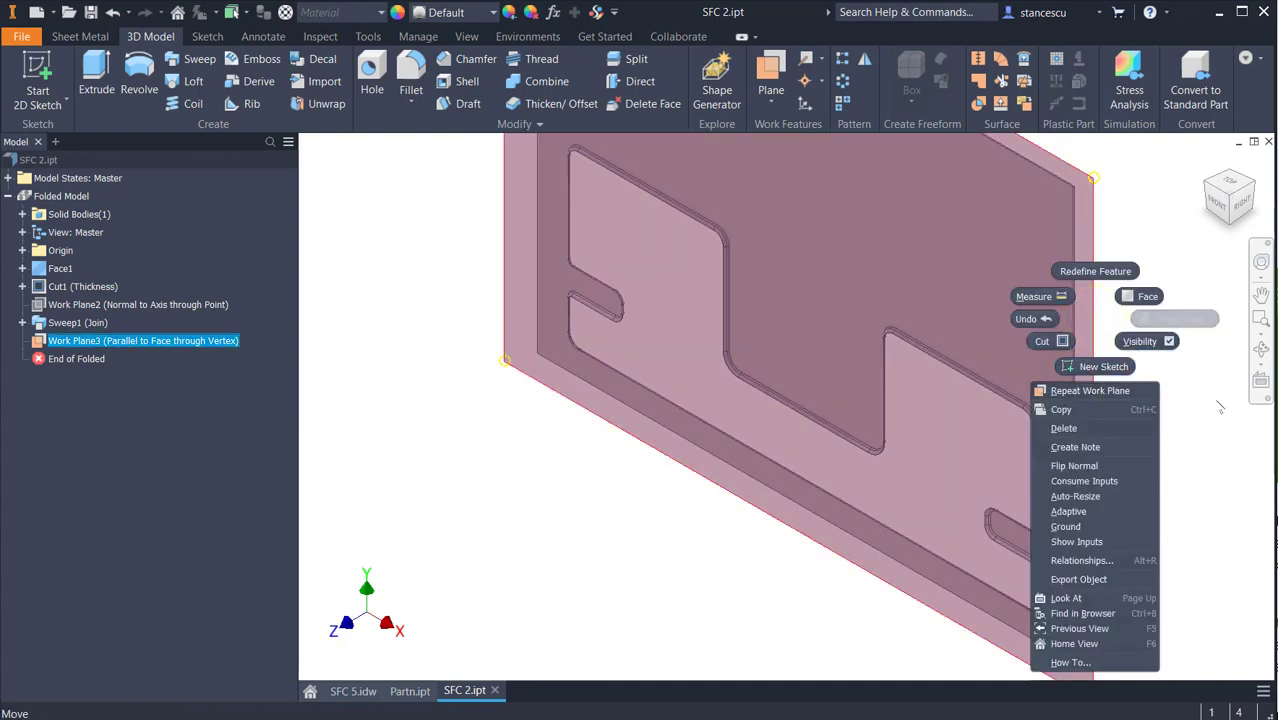
click(1103, 366)
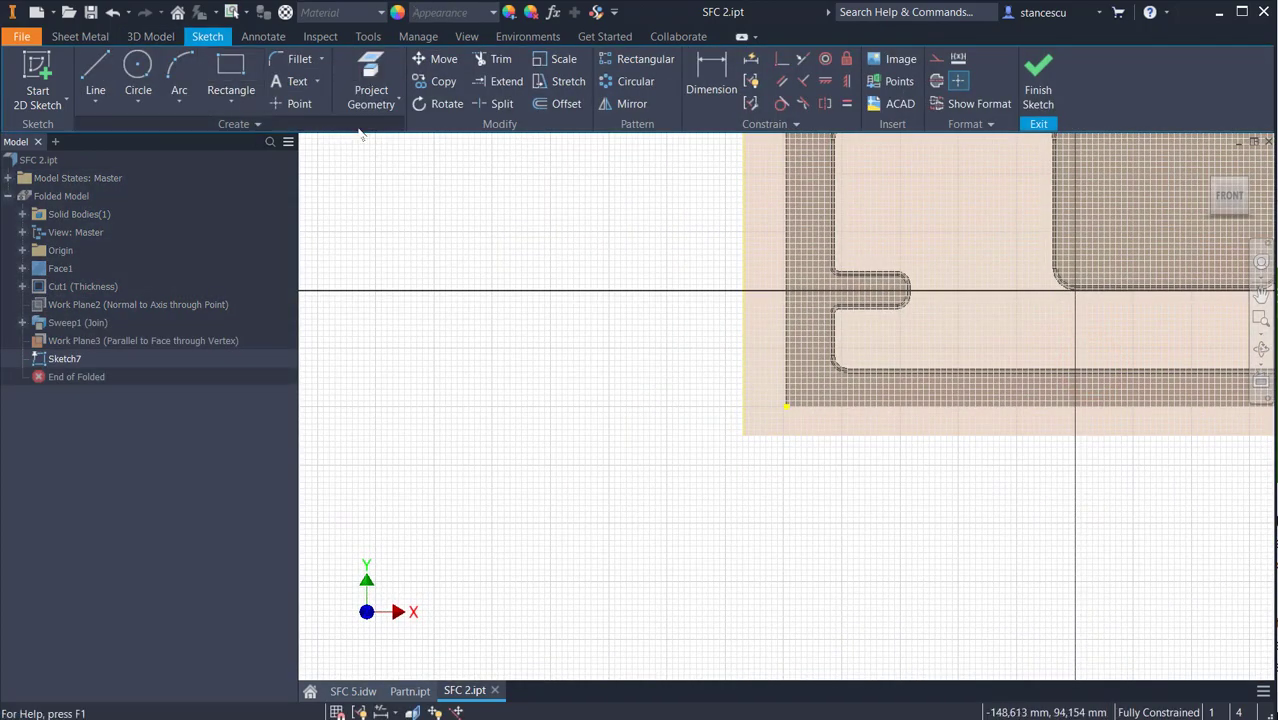
Project the swept rim's inner edges at the cutout's upper-left corner: top edge, corner arc and left vertical edge.
click(369, 68)
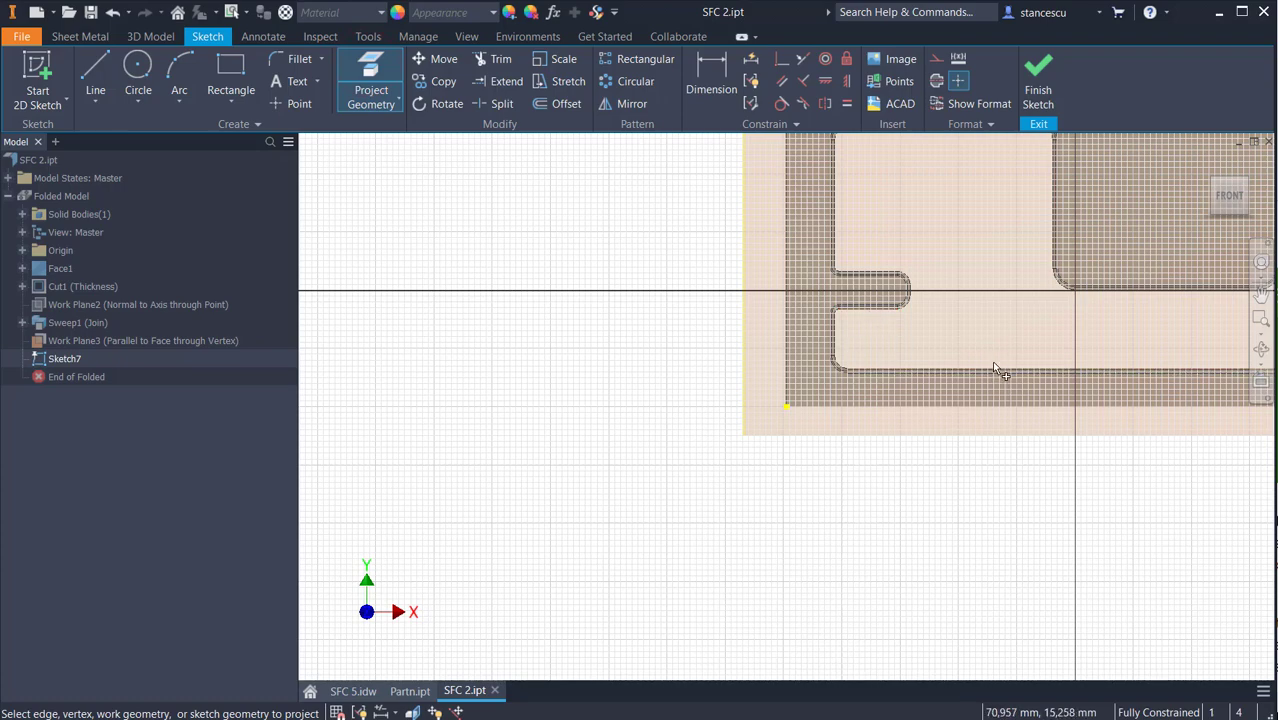
scroll(928, 350, down, 3)
scroll(976, 328, up, 5)
mouse_move(905, 355)
middle_down()
mouse_move(844, 442)
mouse_move(693, 455)
middle_up()
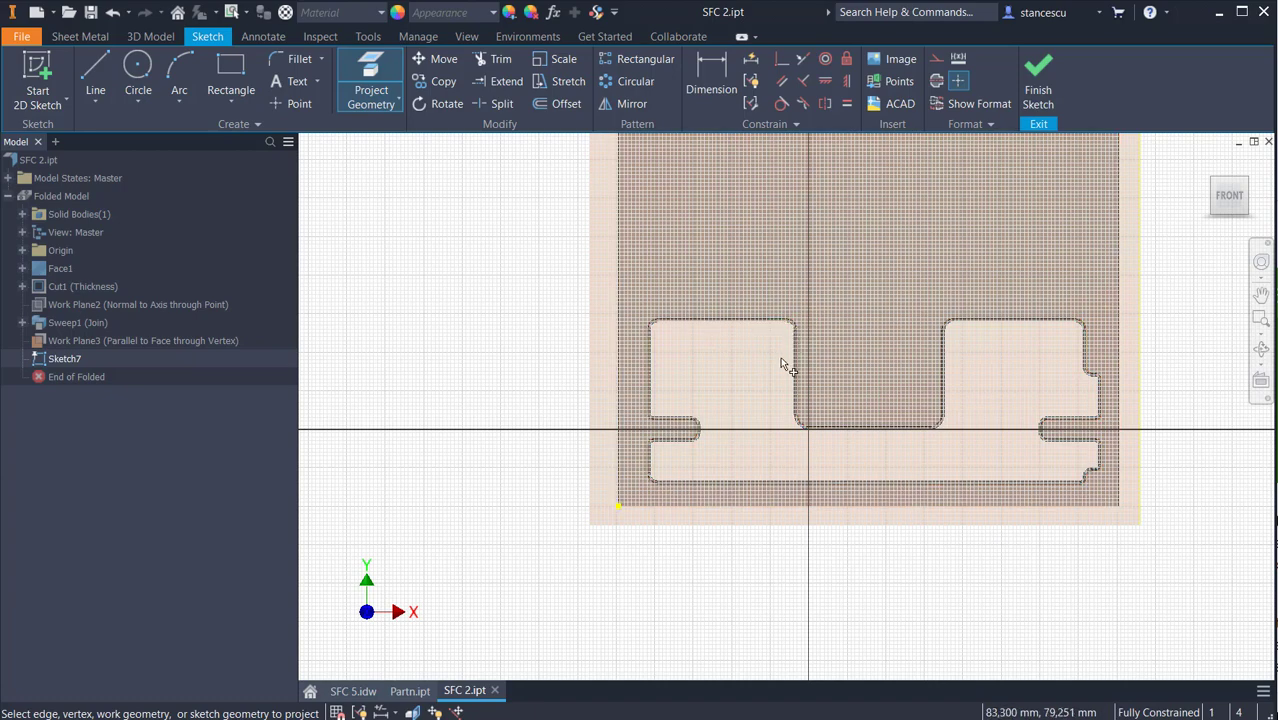
scroll(776, 357, down, 3)
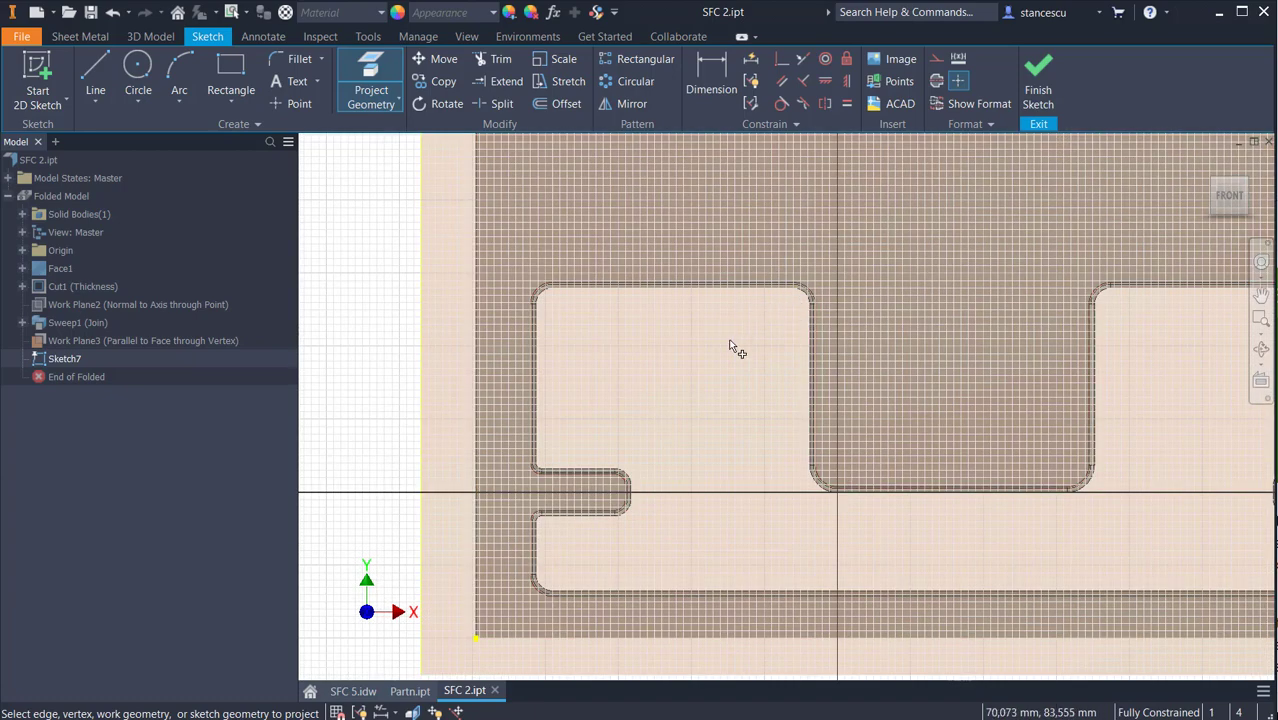
mouse_move(756, 490)
shift+middle_down()
mouse_move(762, 522)
mouse_move(672, 512)
mouse_move(642, 585)
mouse_move(660, 602)
mouse_move(810, 536)
mouse_move(755, 430)
shift+middle_up()
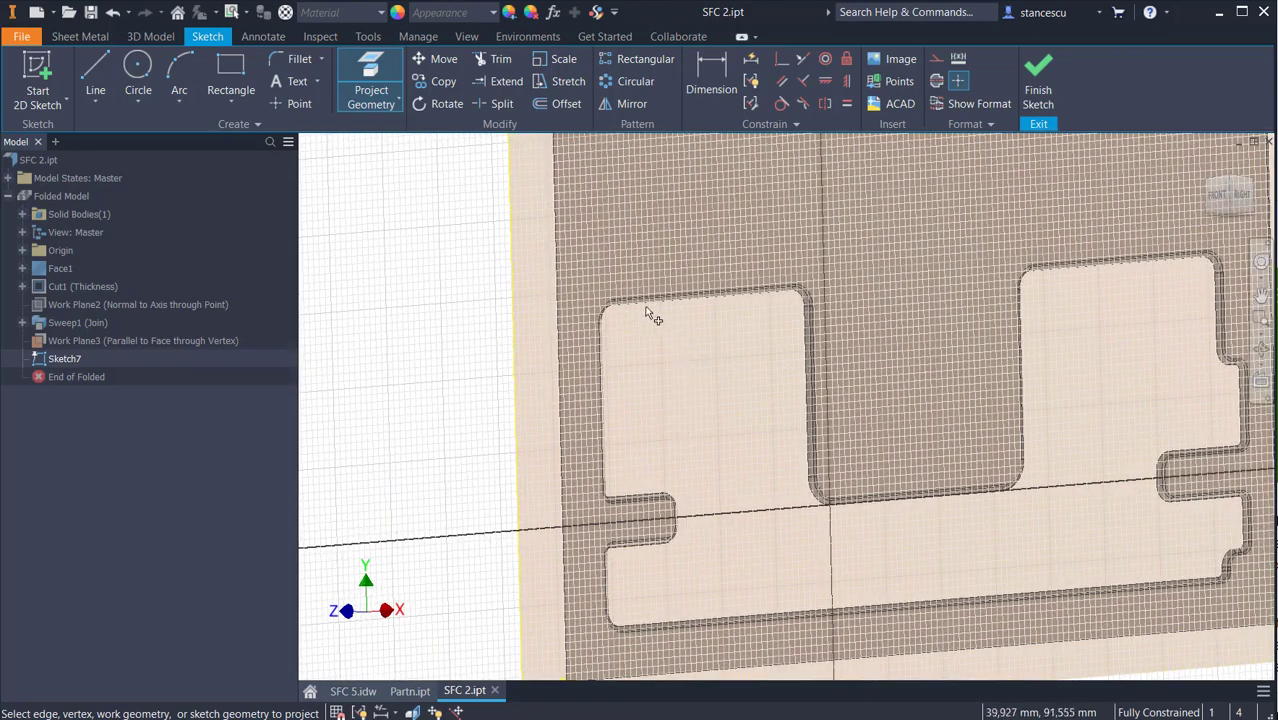
click(638, 305)
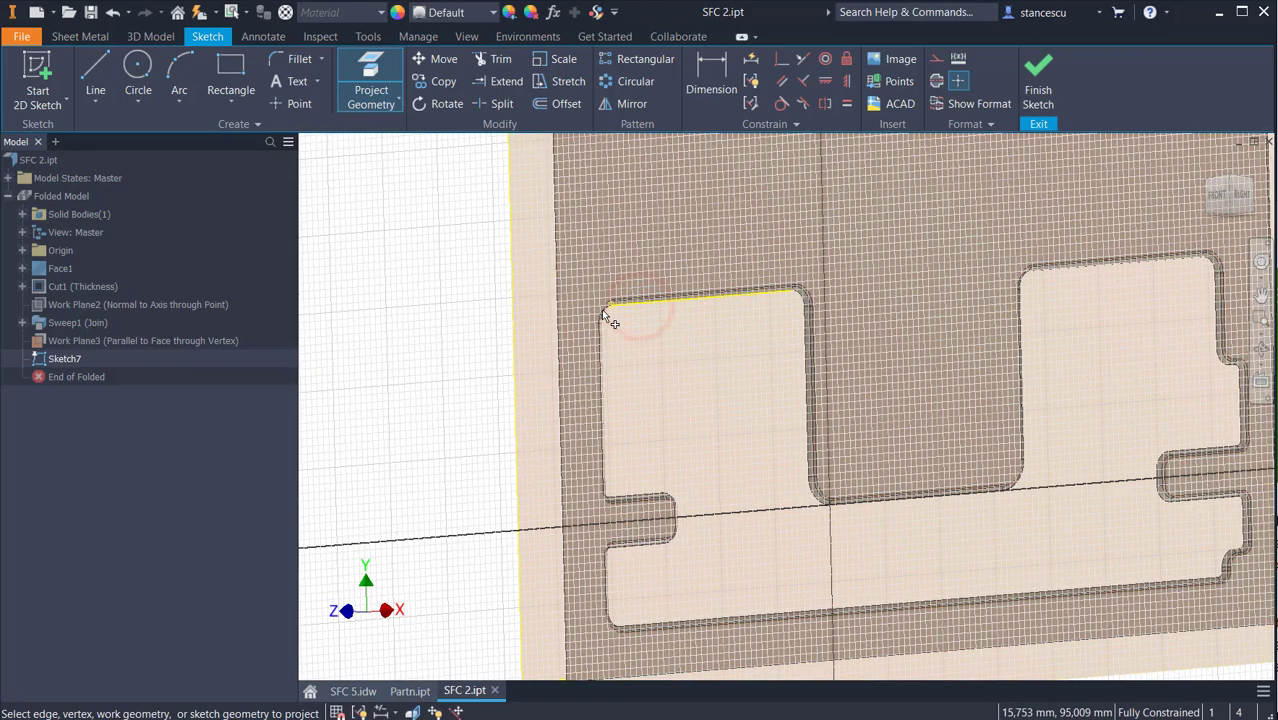
scroll(604, 316, up, 2)
click(601, 311)
click(592, 388)
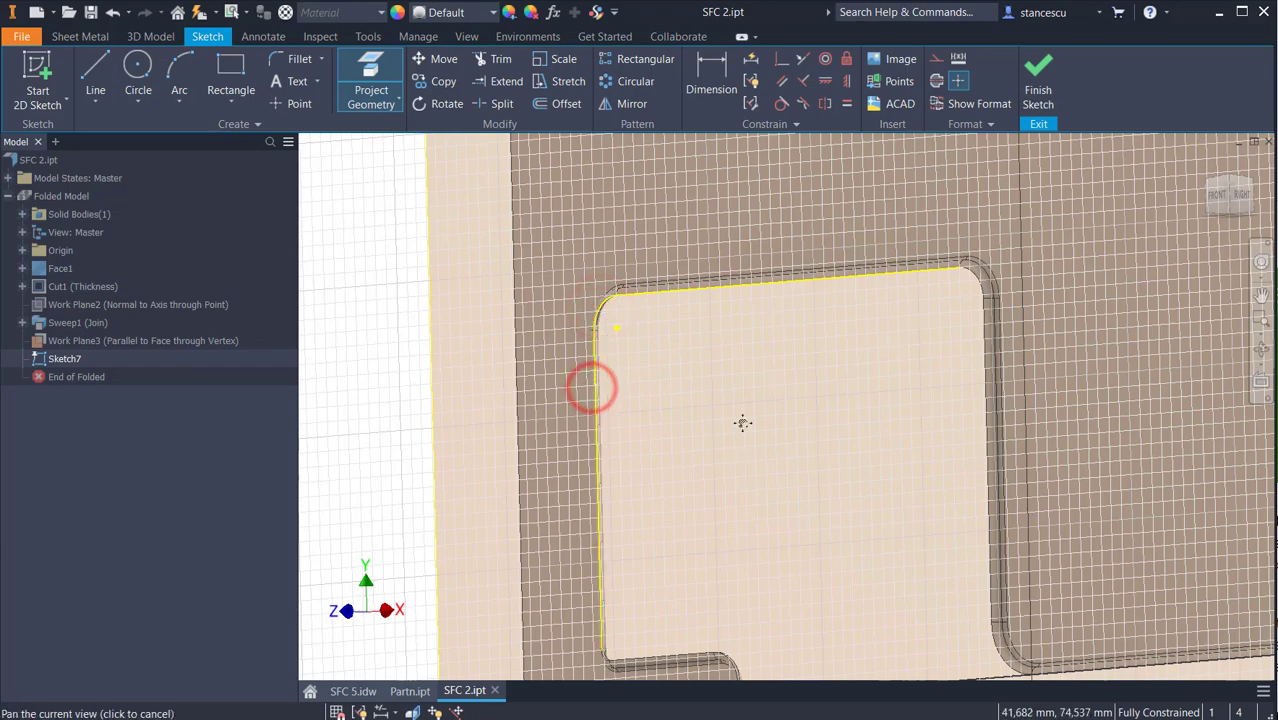
Project the rim edges around the left tab, from its upper root arc around the rounded end to its lower edge.
middle_drag(738, 451, 741, 325)
scroll(580, 495, up, 2)
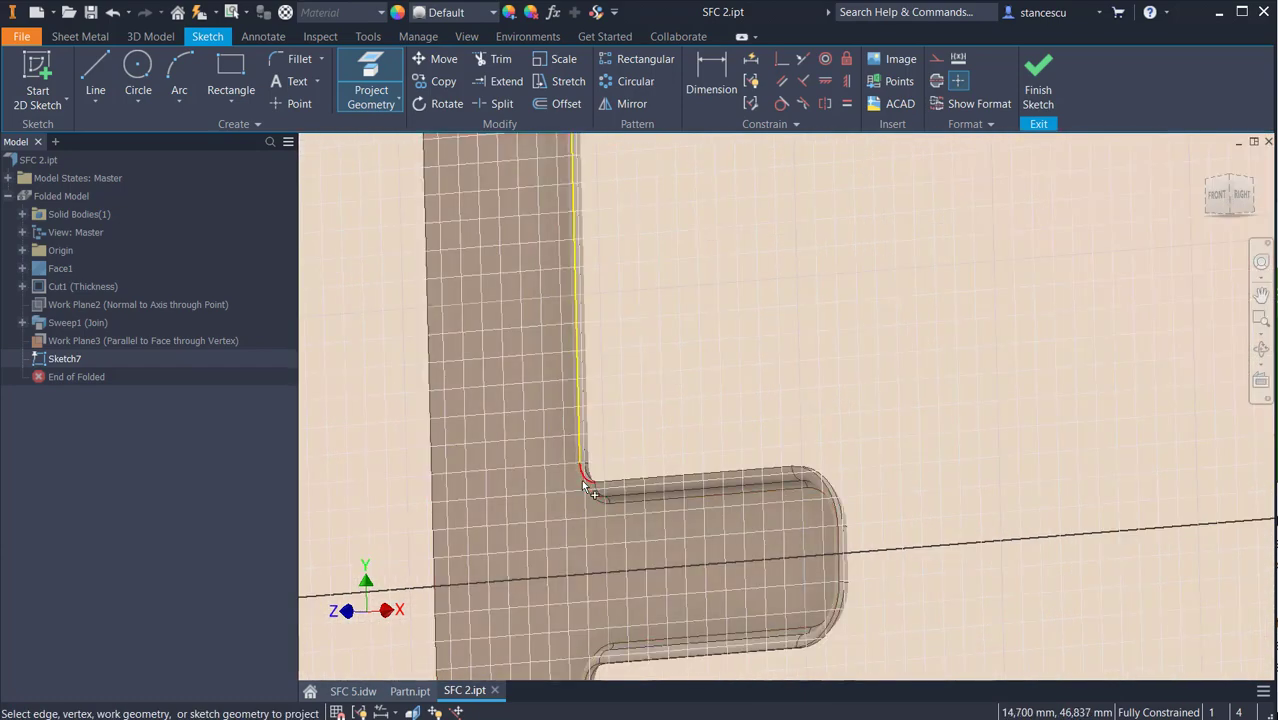
click(582, 476)
click(607, 481)
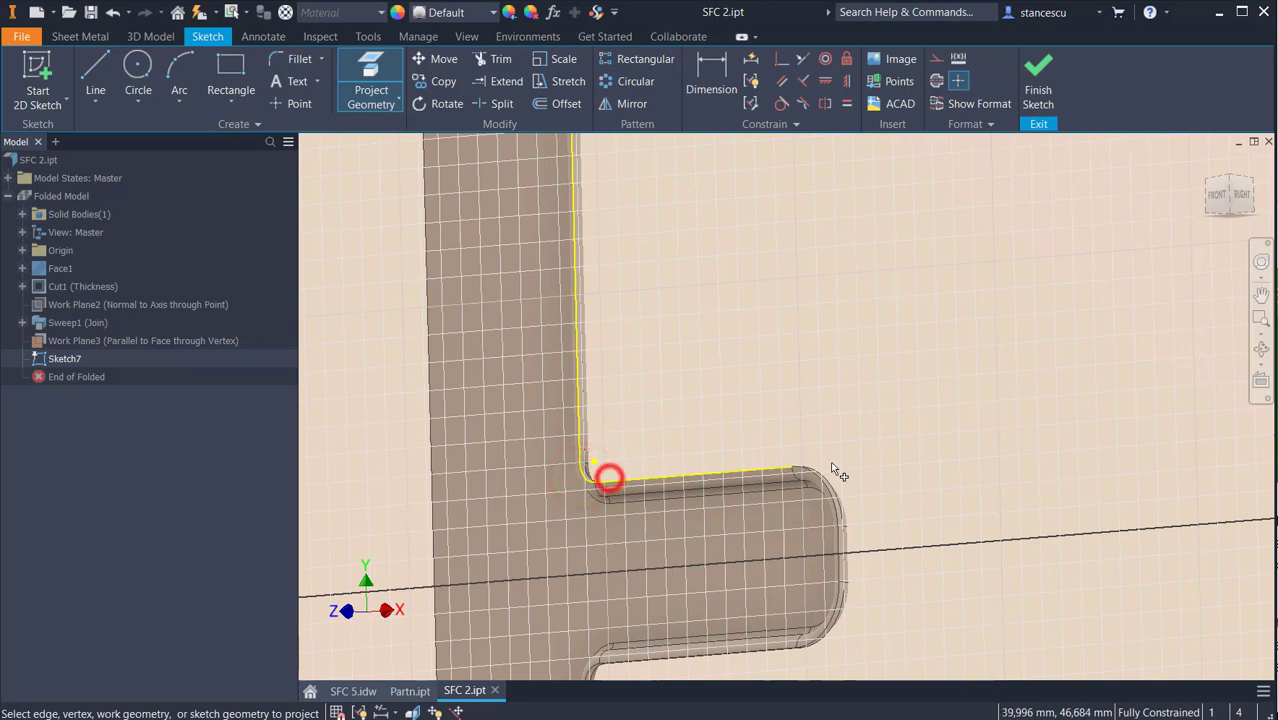
click(827, 478)
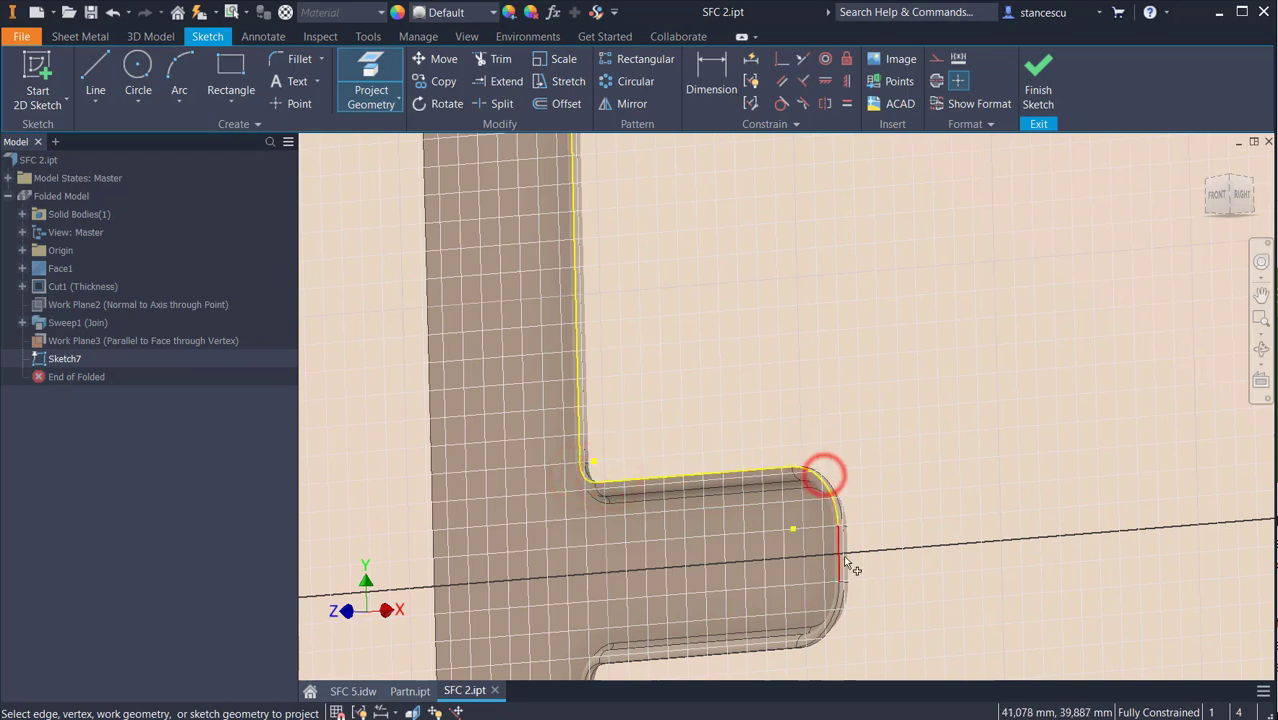
click(837, 598)
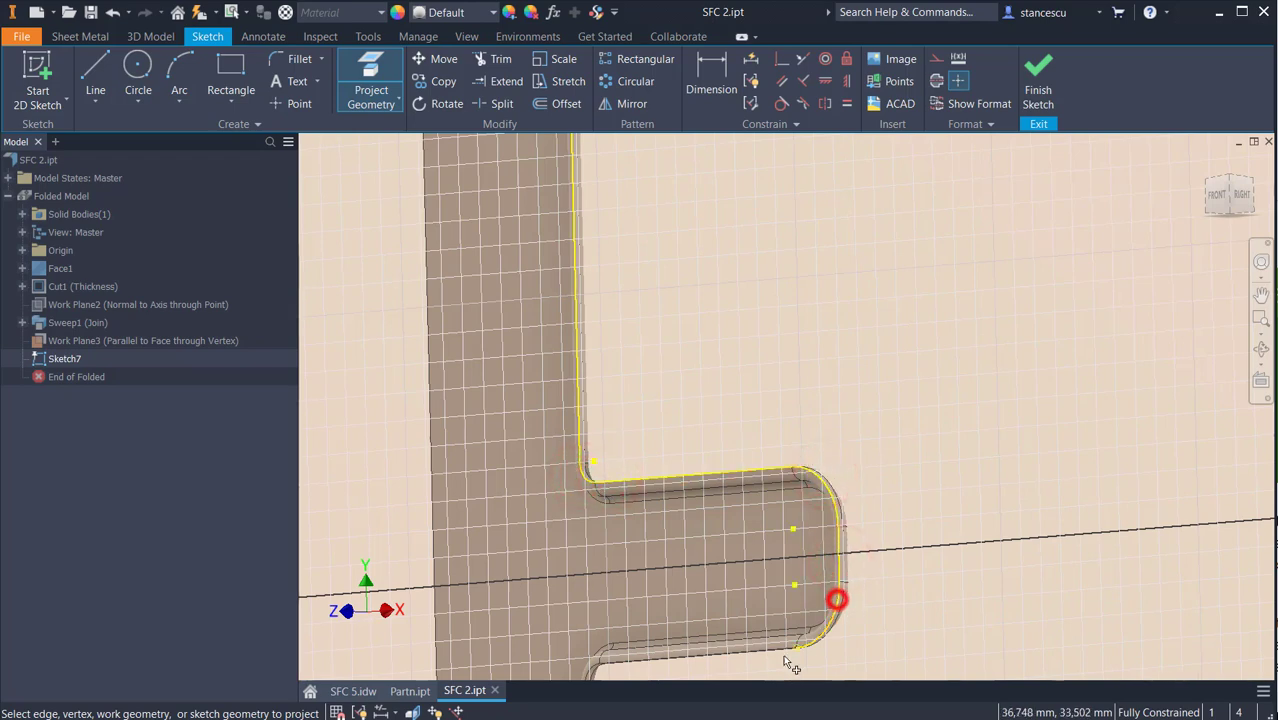
click(768, 654)
Project the rim edges below the left tab, including the cutout's lower-left corner arc and long bottom edge.
middle_drag(925, 382, 971, 135)
click(637, 426)
click(633, 476)
middle_drag(911, 374, 903, 78)
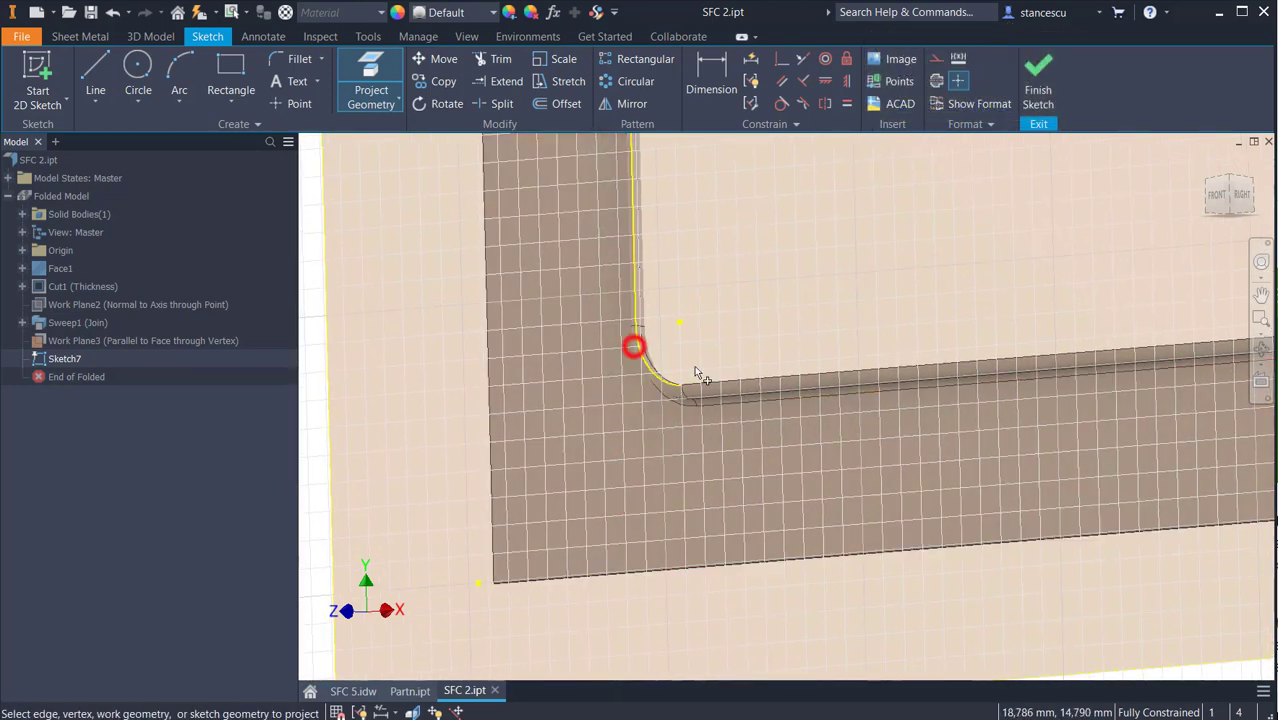
click(747, 377)
Project the arcs and short straight edges of the stepped notch at the cutout's lower-right corner.
middle_drag(825, 227, 342, 353)
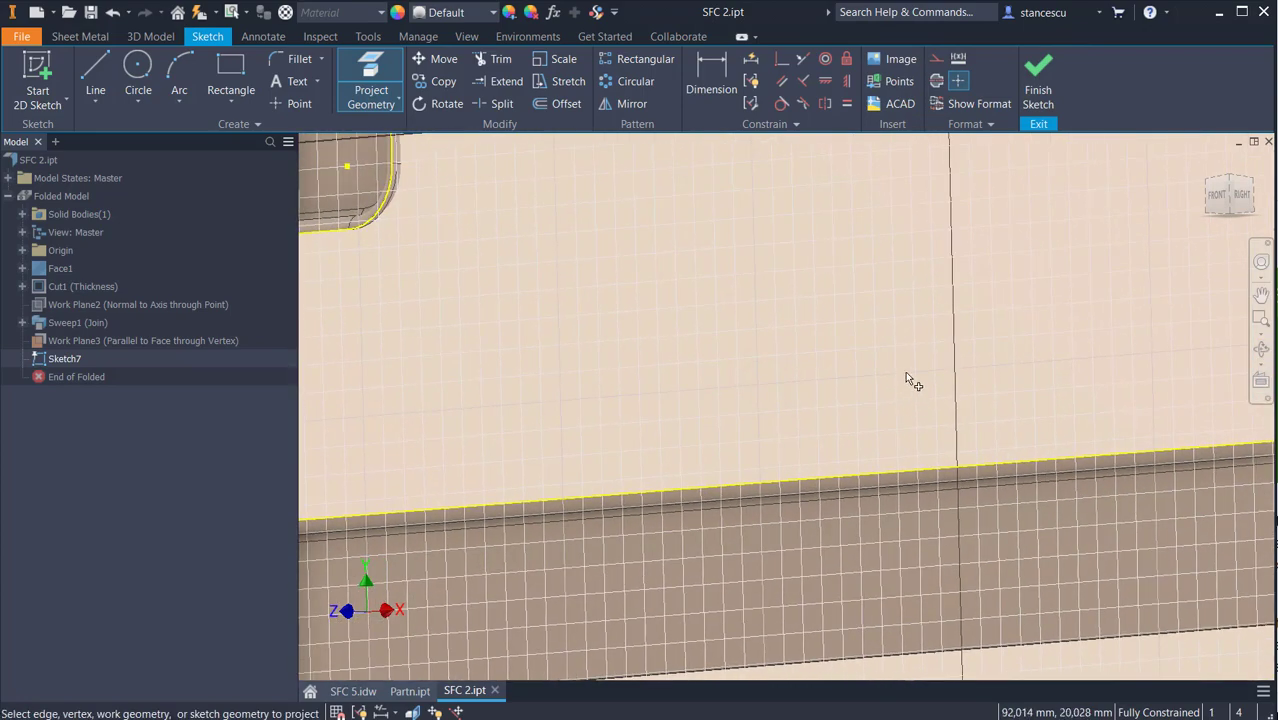
scroll(842, 326, down, 2)
middle_drag(1021, 255, 479, 411)
middle_drag(825, 422, 471, 431)
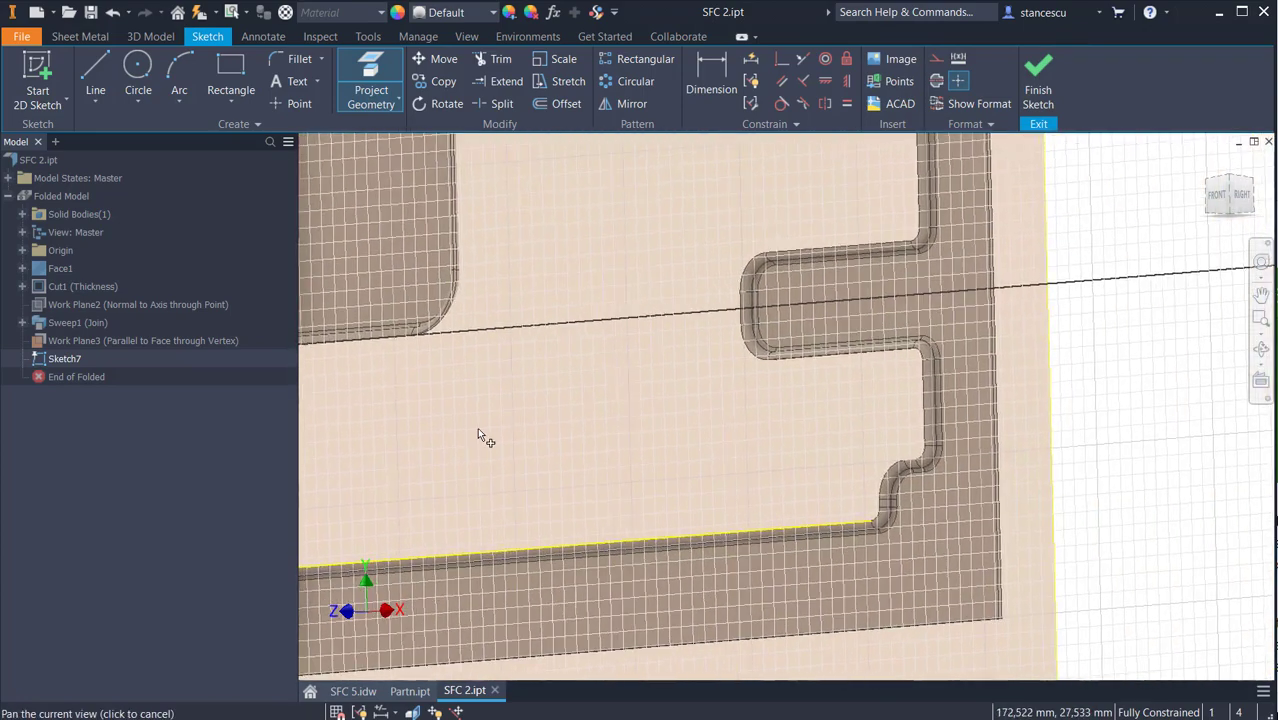
scroll(880, 500, up, 2)
click(869, 486)
scroll(807, 408, up, 2)
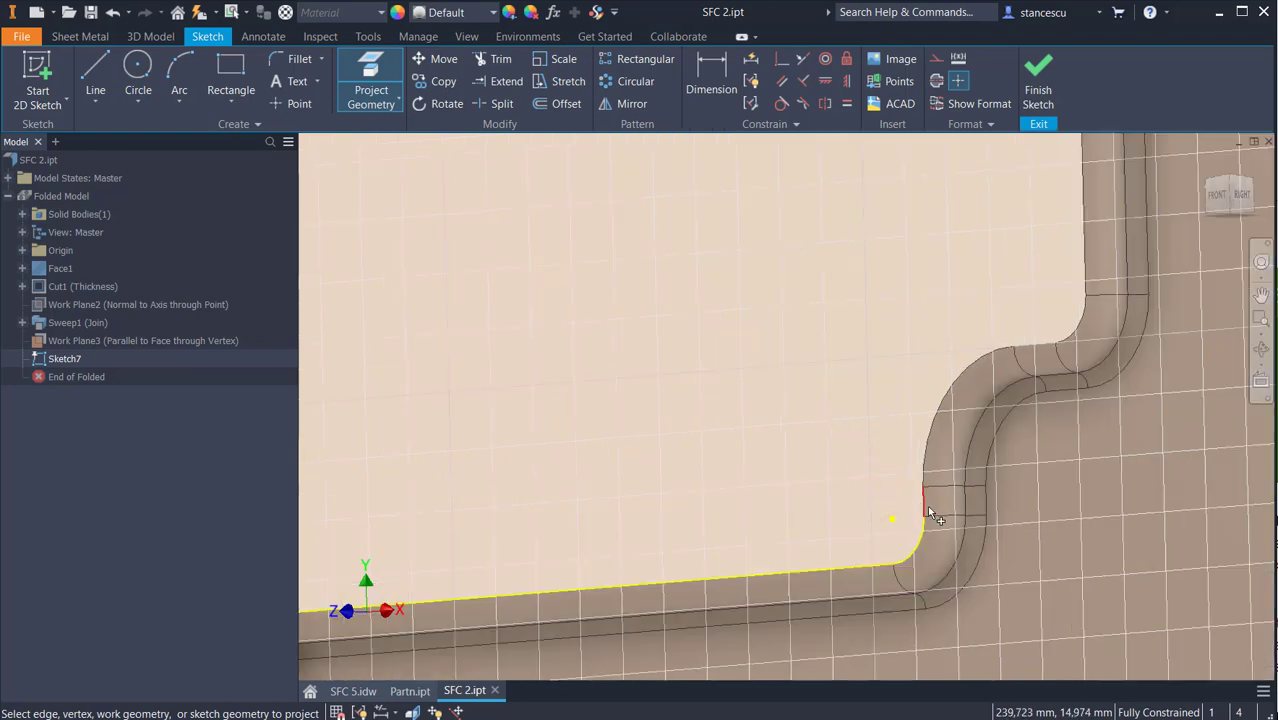
click(925, 497)
click(929, 412)
click(929, 414)
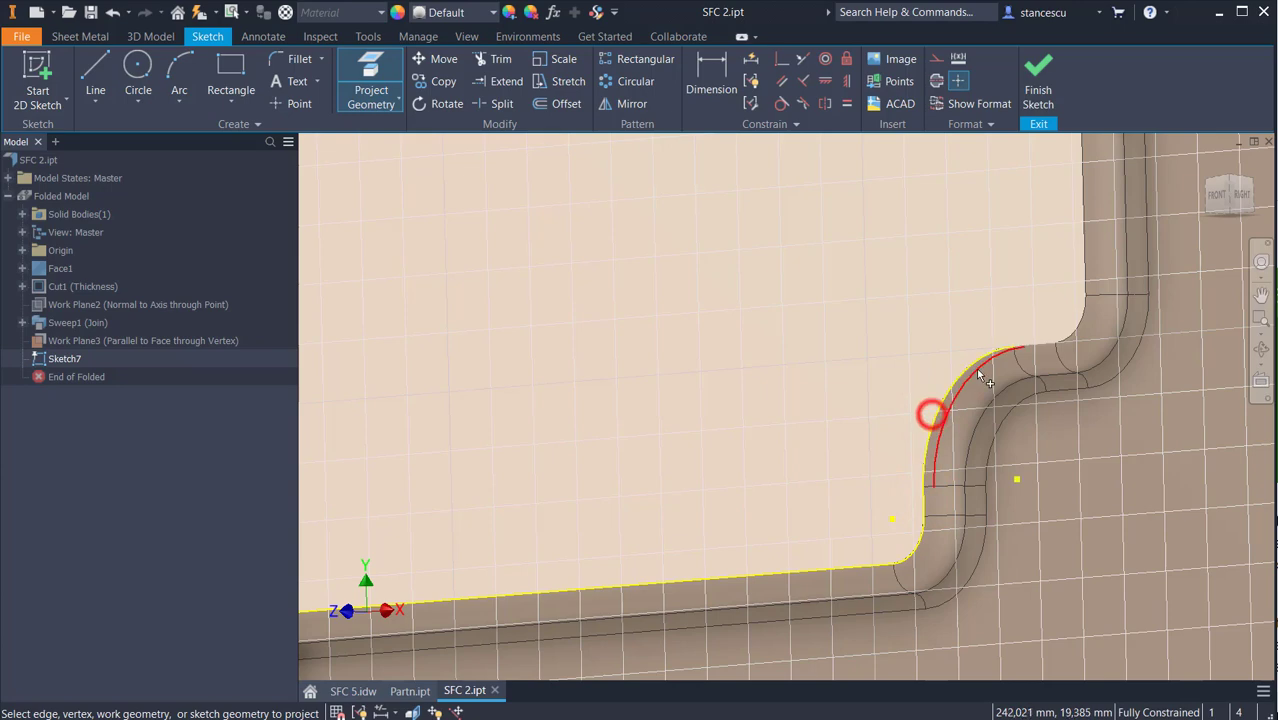
click(1032, 343)
click(1077, 322)
Project the right vertical rim edge above the notch, its upper corner arc and the right tab's lower edge.
middle_drag(991, 234, 946, 522)
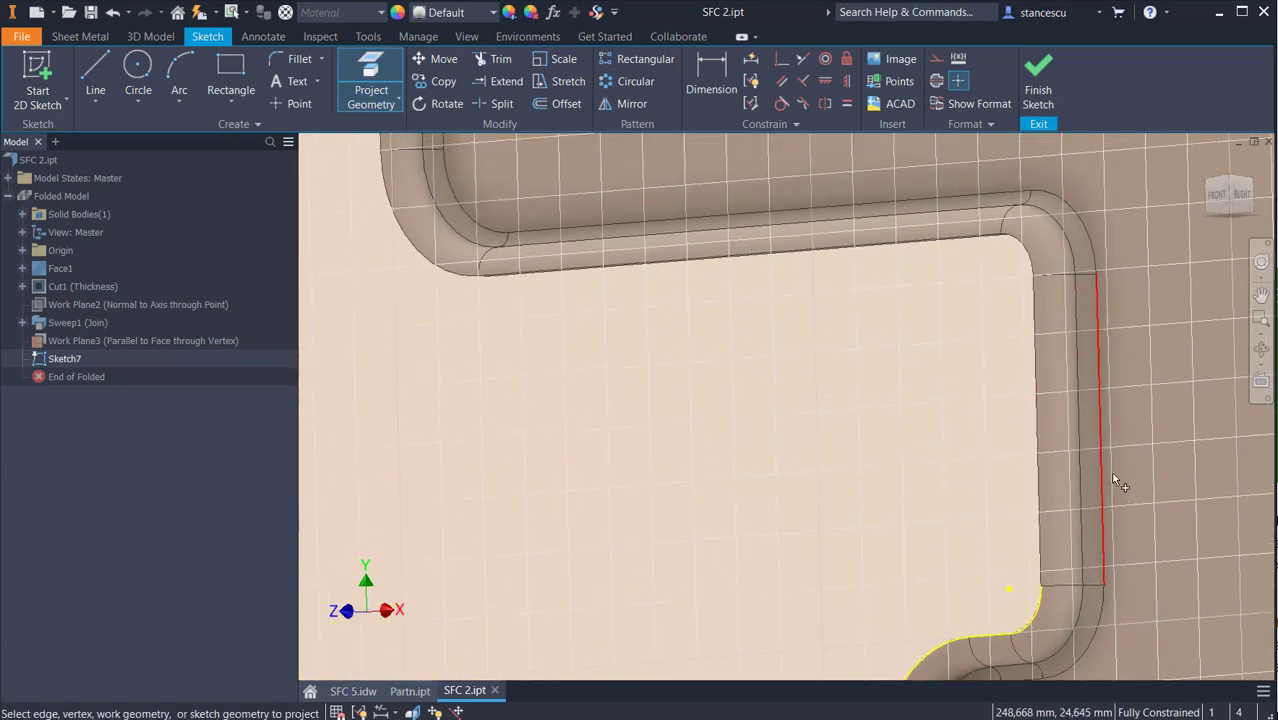
click(1038, 440)
click(1026, 241)
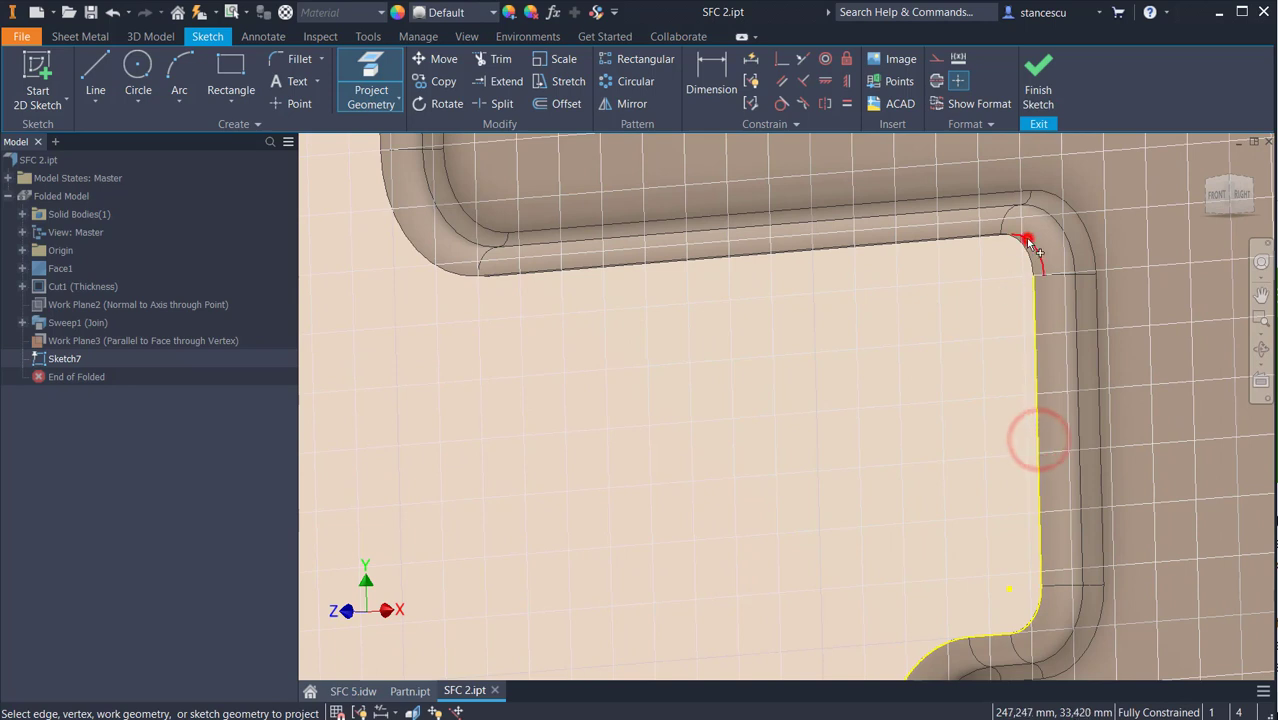
click(955, 238)
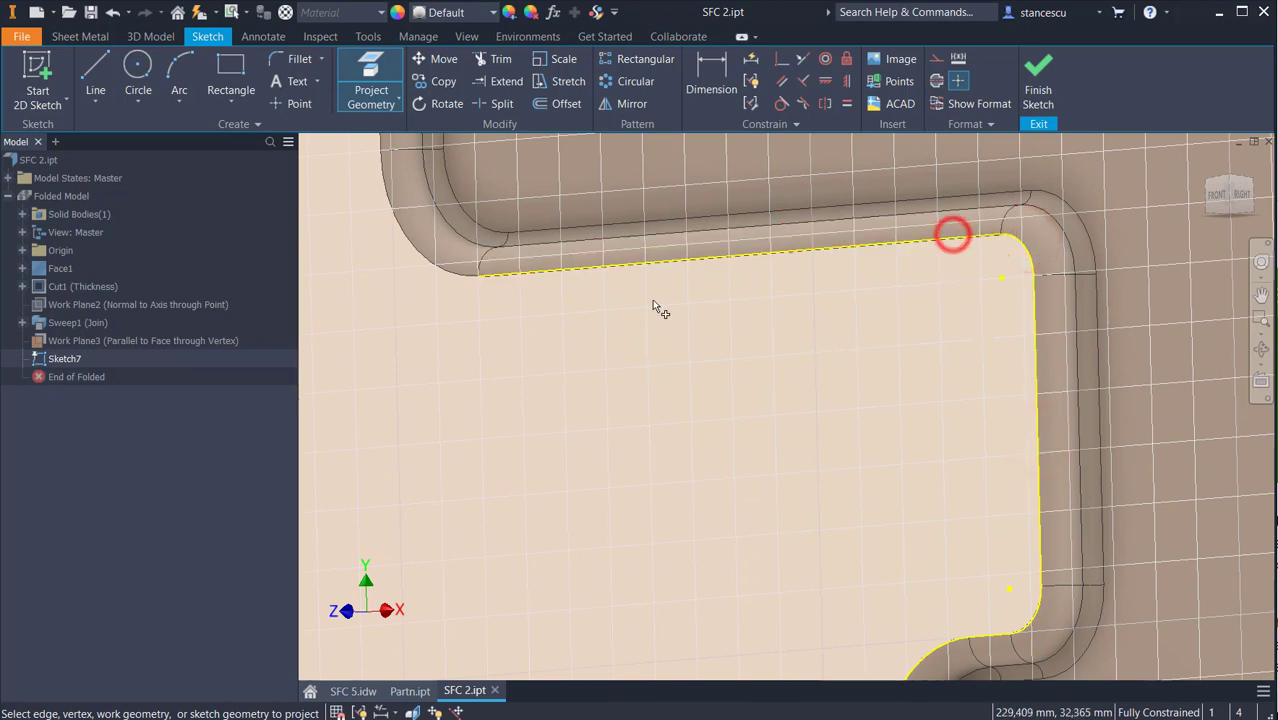
Project the rounded end and the upper edge of the right tab.
scroll(958, 373, down, 5)
click(762, 393)
middle_drag(494, 265, 722, 527)
click(882, 463)
click(886, 366)
middle_drag(833, 208, 542, 255)
click(792, 304)
Project the corner arc above the right tab and the vertical rim edge rising from it.
middle_drag(978, 217, 697, 405)
click(950, 441)
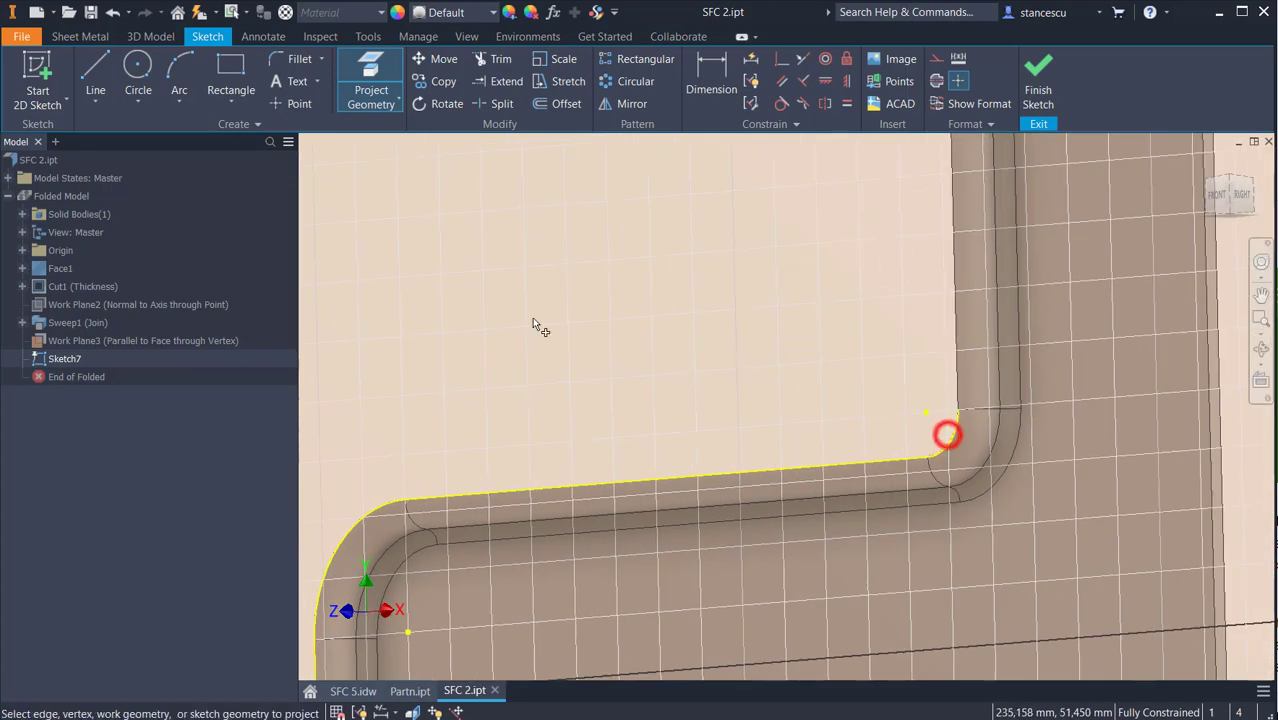
click(388, 106)
click(956, 301)
Project the arcs and short edge of the upper-right step, plus the vertical rim edge above it.
middle_drag(868, 213, 1036, 660)
click(1067, 287)
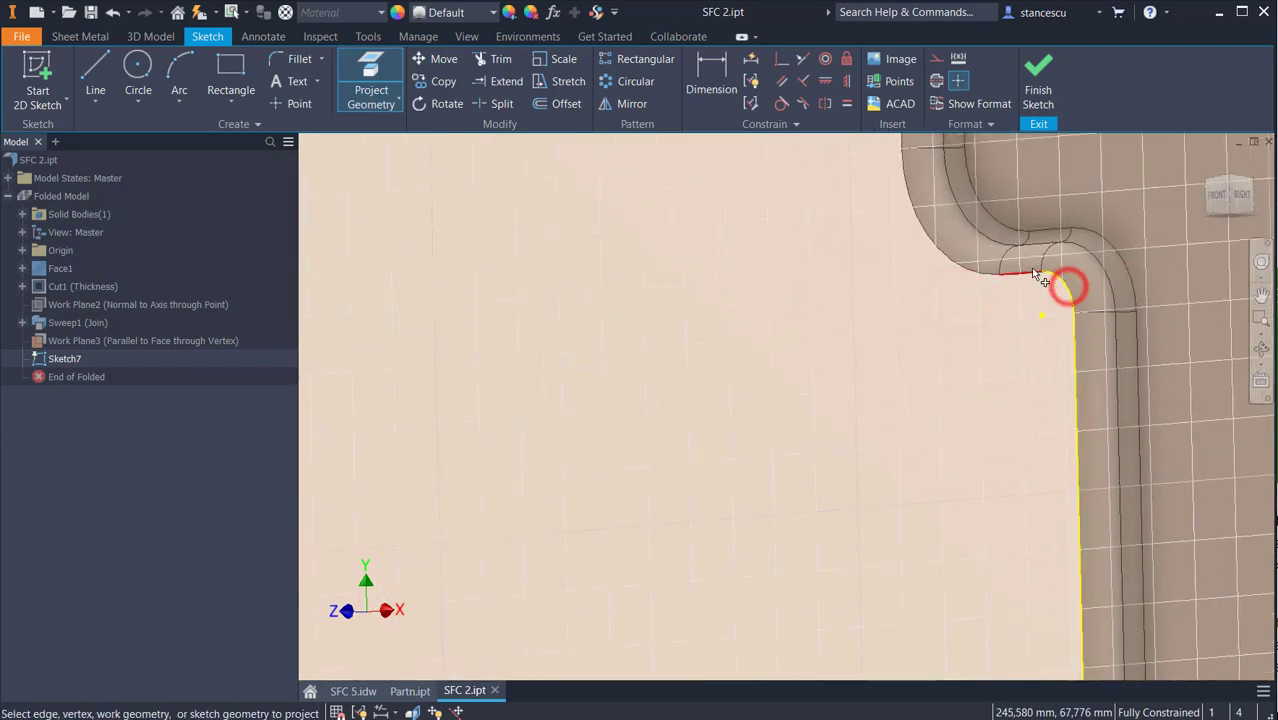
click(963, 266)
middle_drag(737, 188, 880, 512)
click(1013, 389)
mouse_move(919, 282)
middle_down()
mouse_move(933, 365)
mouse_move(899, 263)
mouse_move(736, 308)
mouse_move(171, 391)
mouse_move(659, 409)
mouse_move(668, 397)
mouse_move(673, 417)
mouse_move(677, 406)
middle_up()
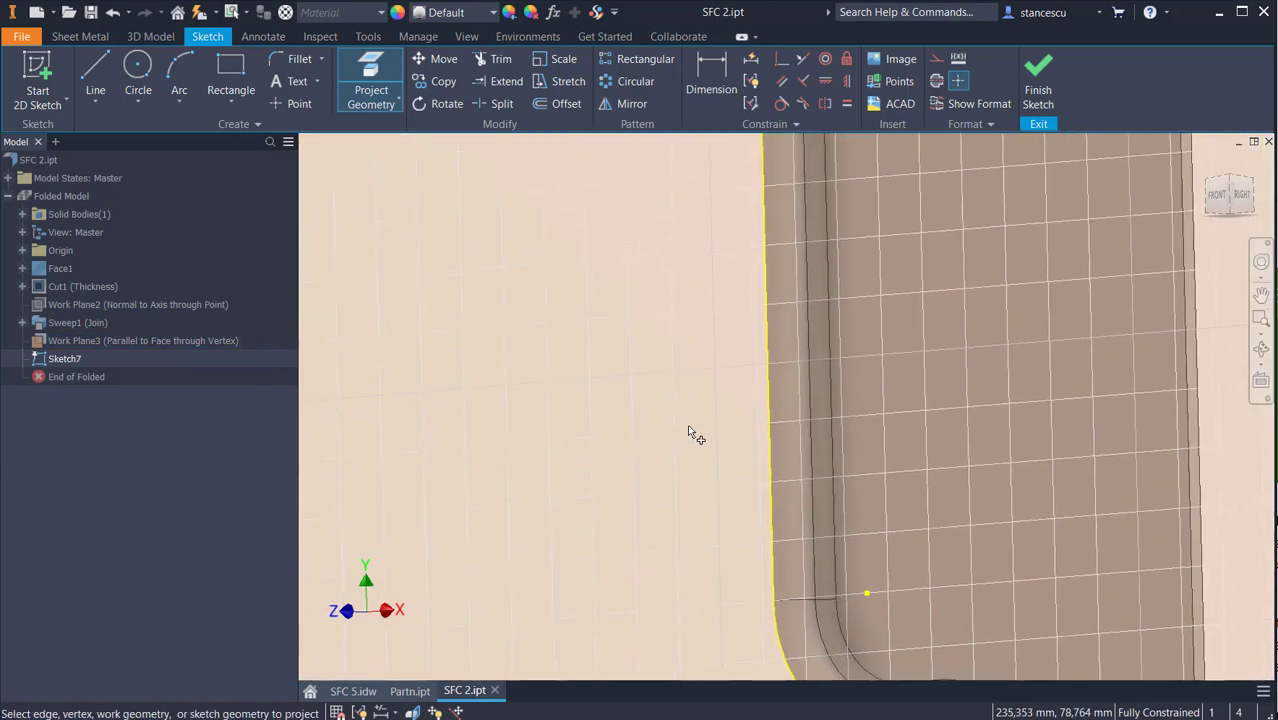
Project the upper-right corner arc and the top edge of the right raised section of the rim.
middle_drag(688, 360, 1020, 418)
click(1047, 368)
click(845, 337)
scroll(813, 478, down, 2)
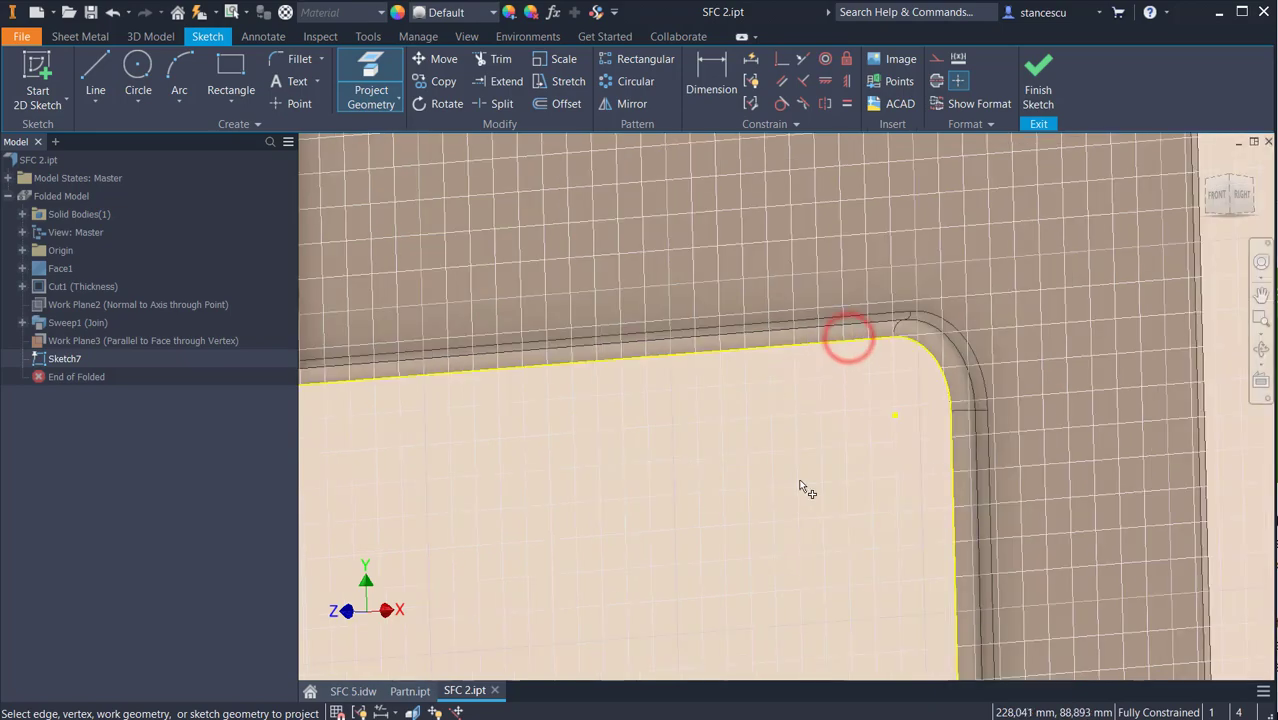
scroll(665, 465, down, 2)
Project the upper-left corner arc of the right raised section and the vertical rim edge descending from it.
middle_drag(665, 465, 1035, 206)
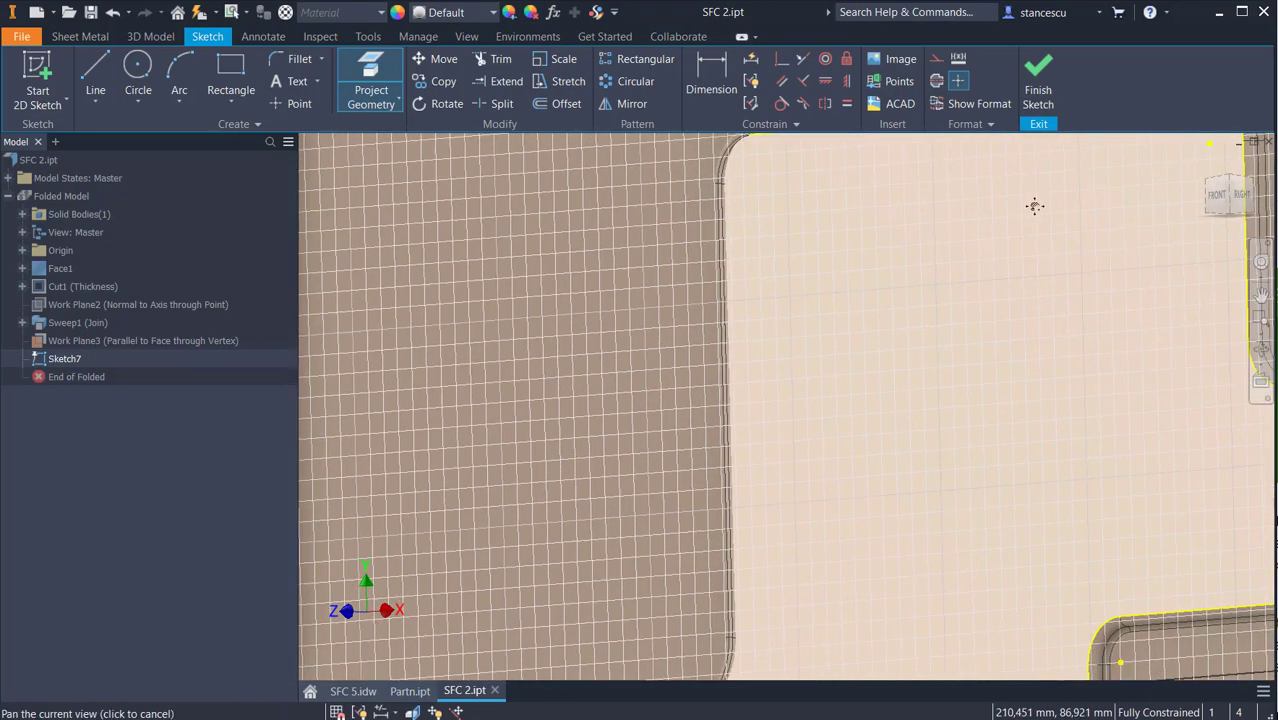
middle_drag(787, 199, 816, 260)
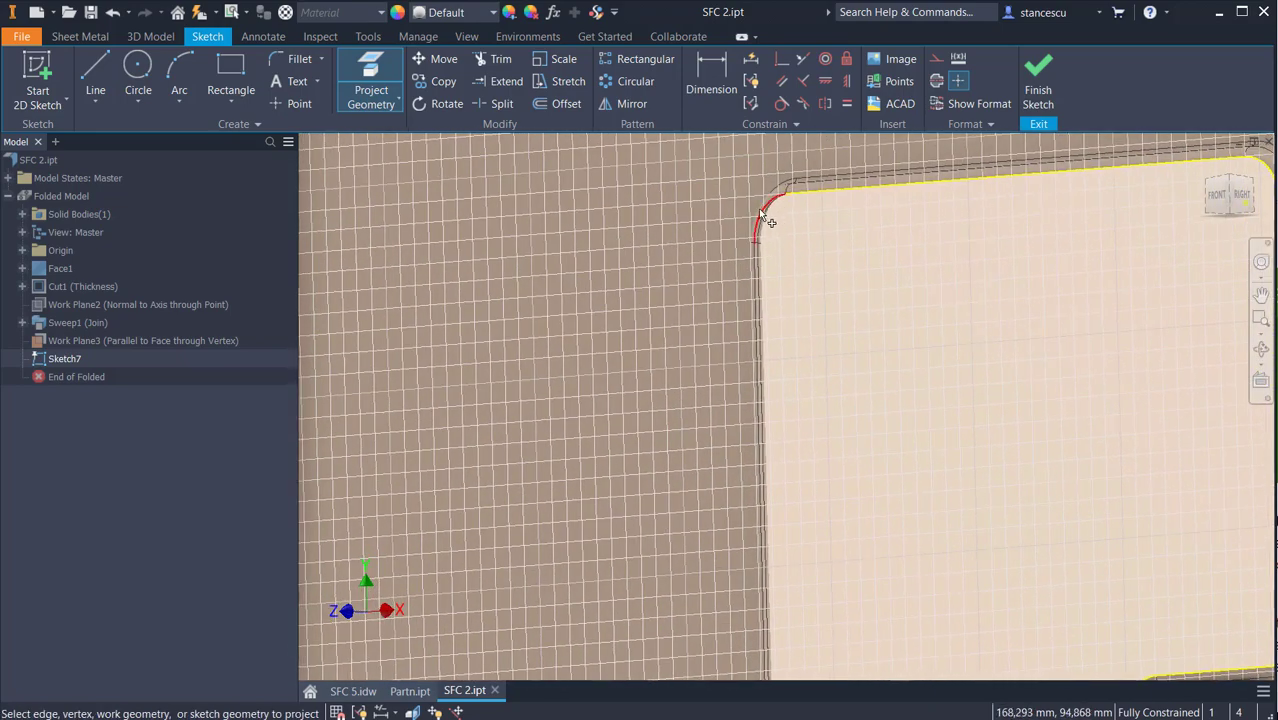
click(766, 218)
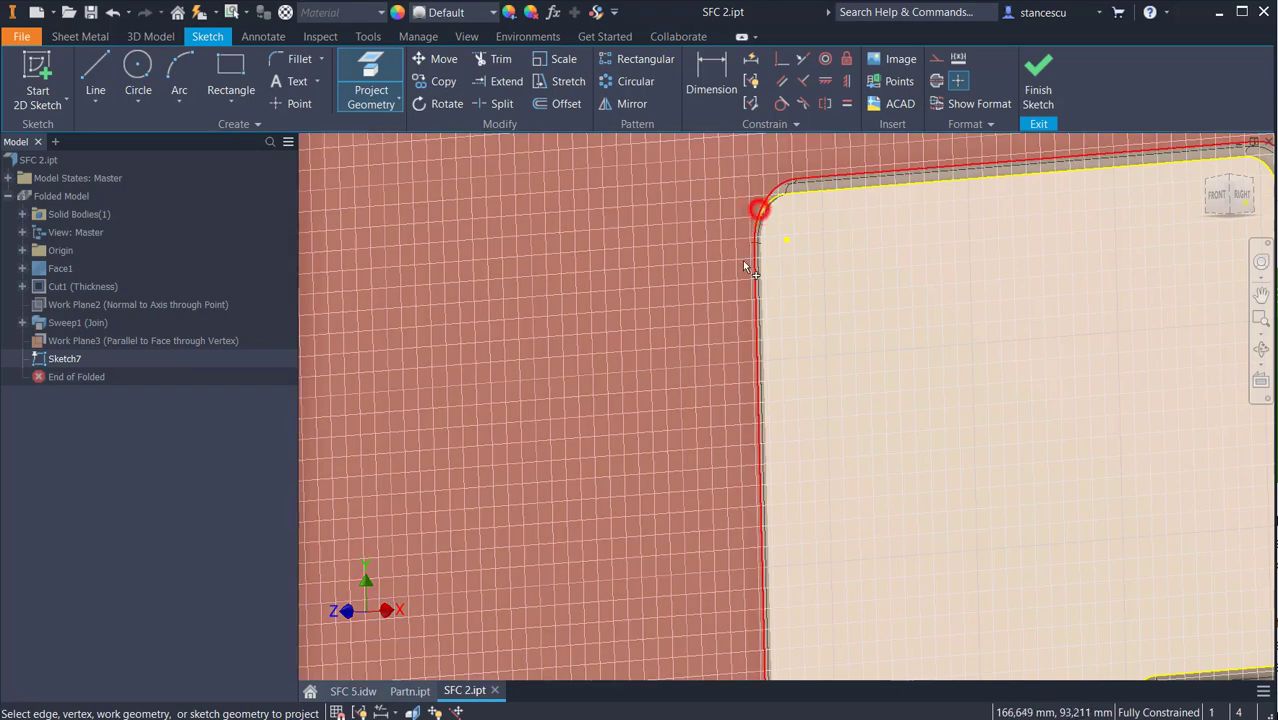
click(760, 358)
Project the lower-right corner arc and the bottom edge of the central recess.
middle_drag(970, 502, 1013, 177)
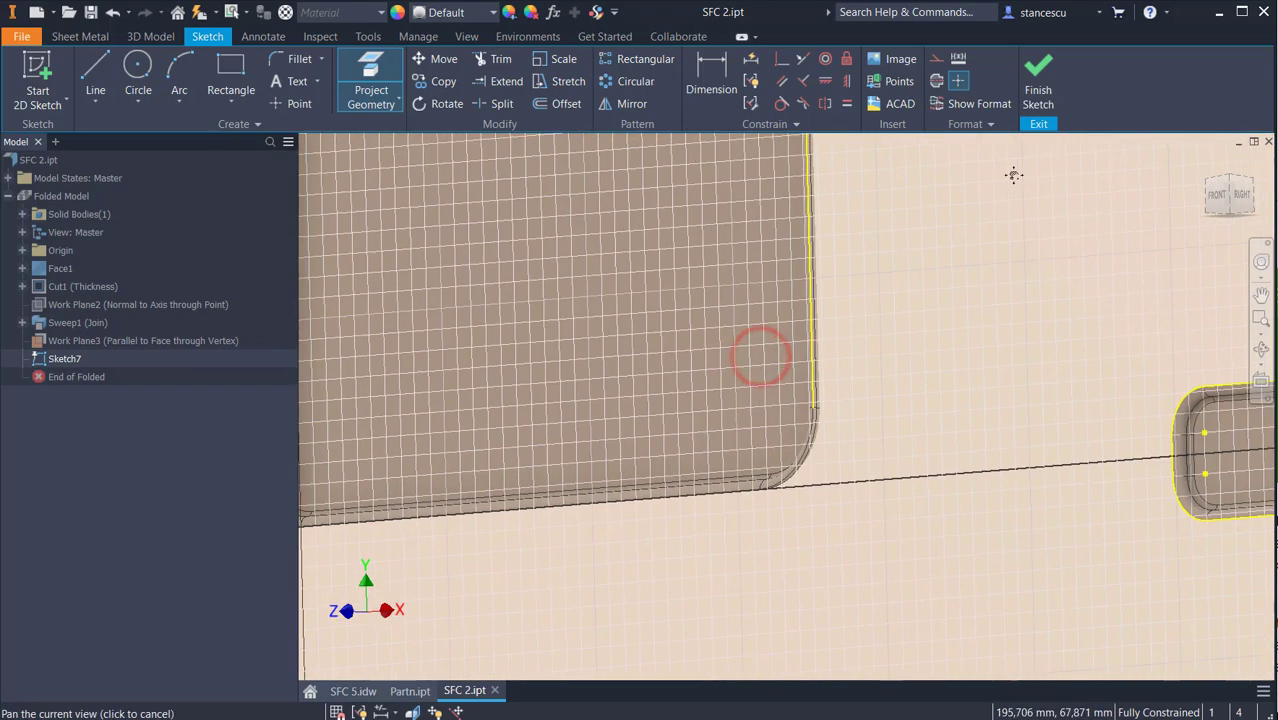
click(801, 466)
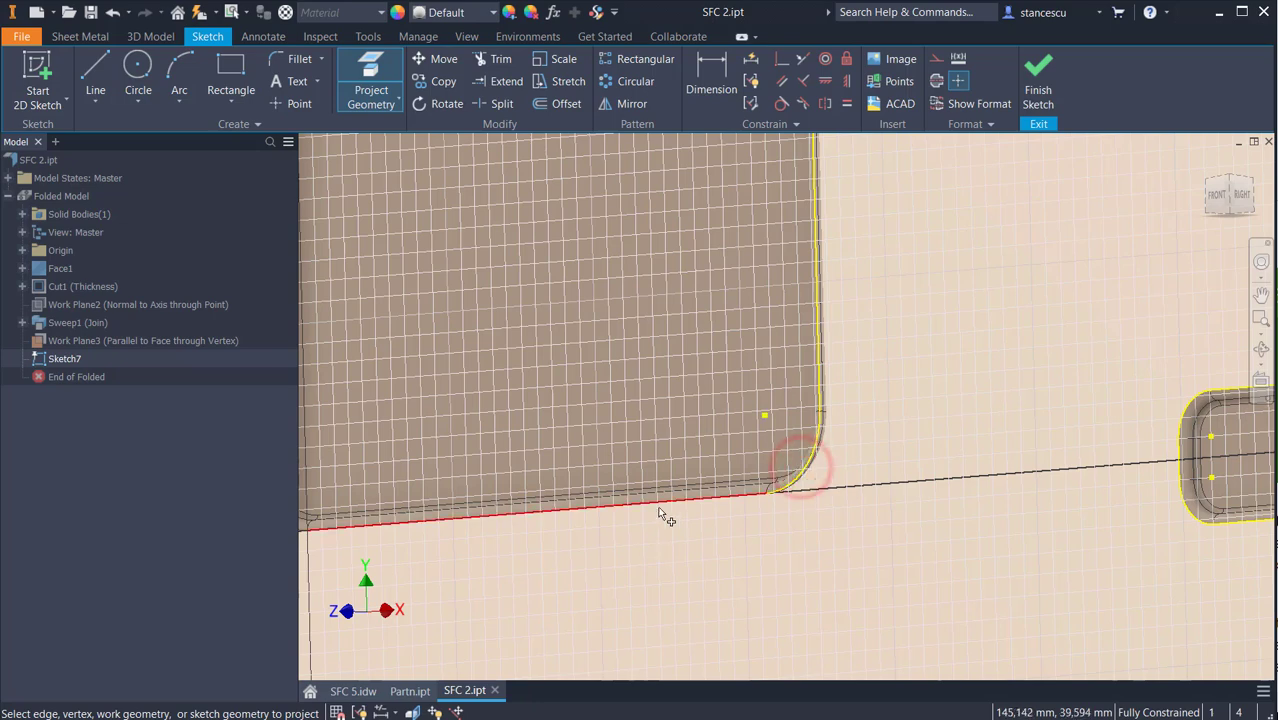
click(661, 505)
Project the central recess's lower-left arc, its left vertical edge and the adjoining upper corner arc to complete the contour.
middle_drag(637, 352, 1044, 354)
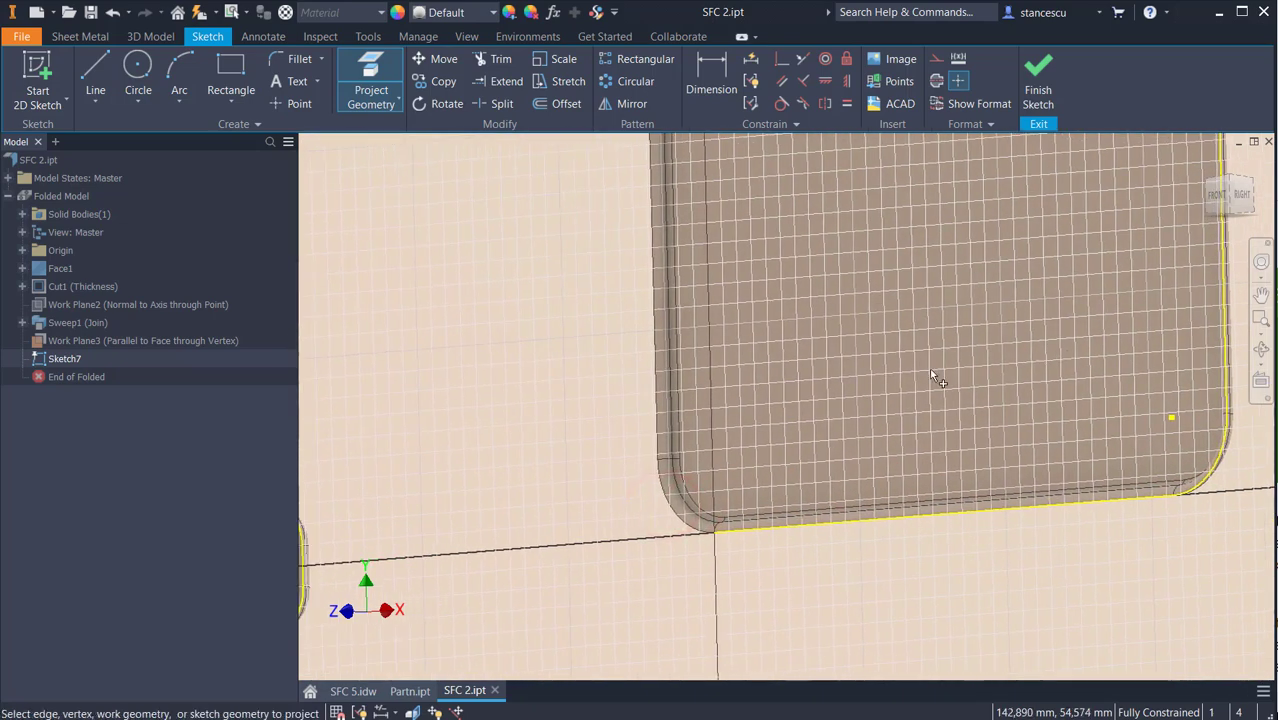
click(693, 530)
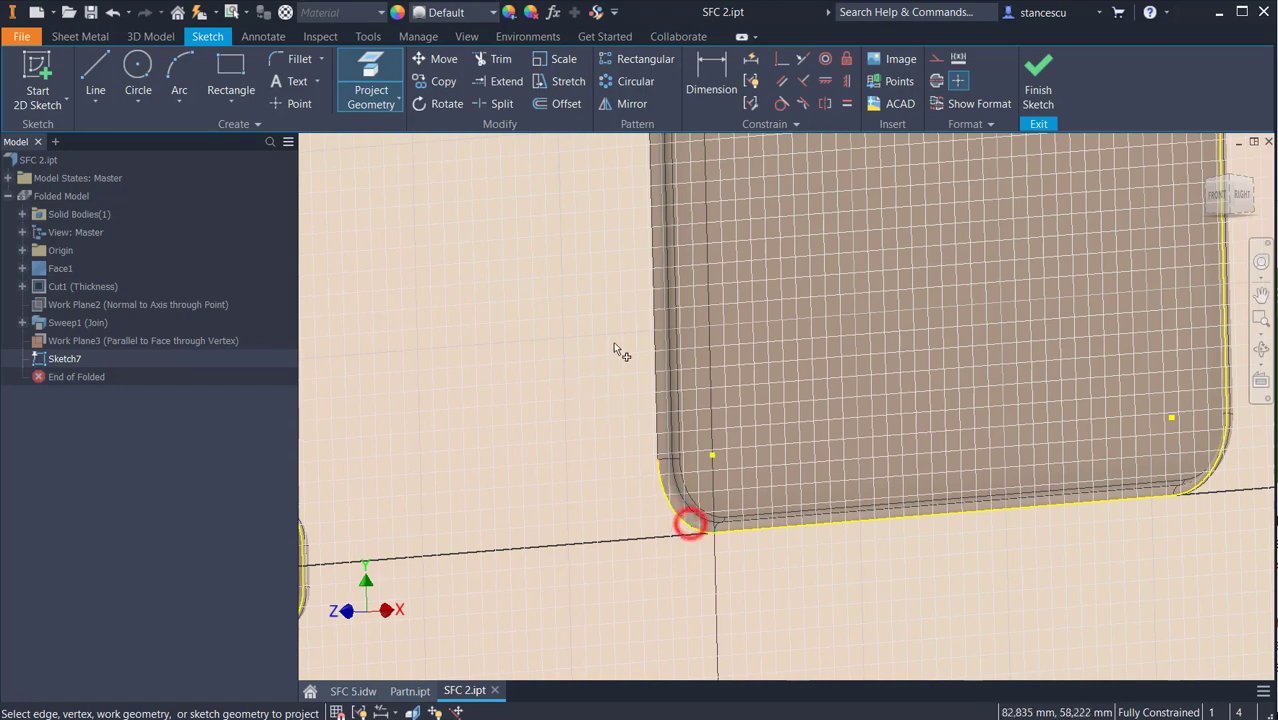
click(656, 373)
mouse_move(600, 248)
middle_down()
mouse_move(780, 370)
mouse_move(790, 460)
middle_up()
click(789, 396)
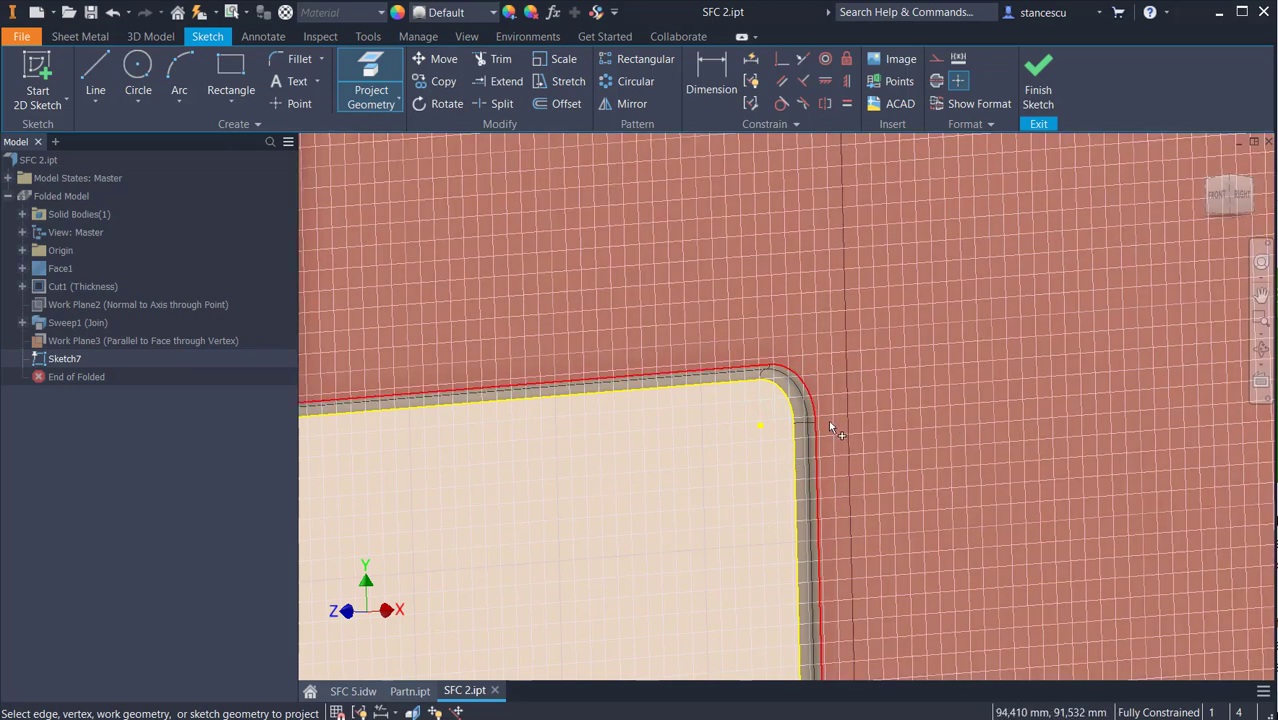
scroll(658, 501, down, 2)
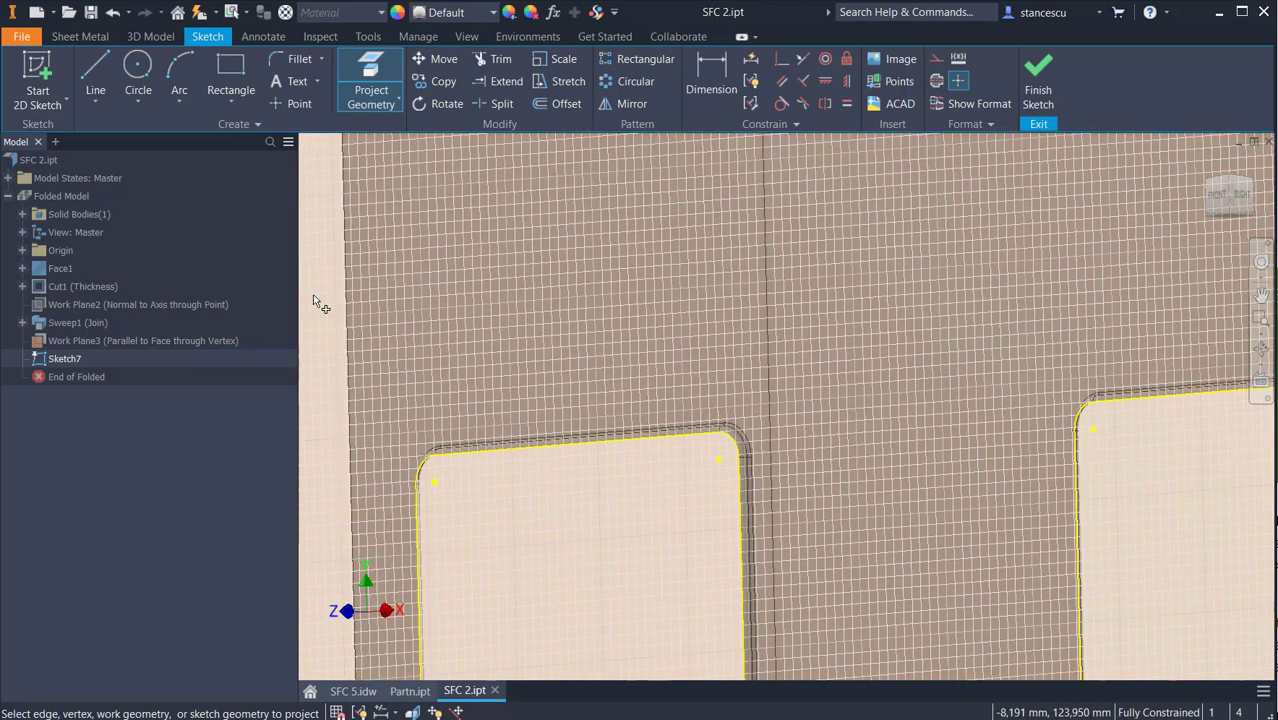
key(Escape)
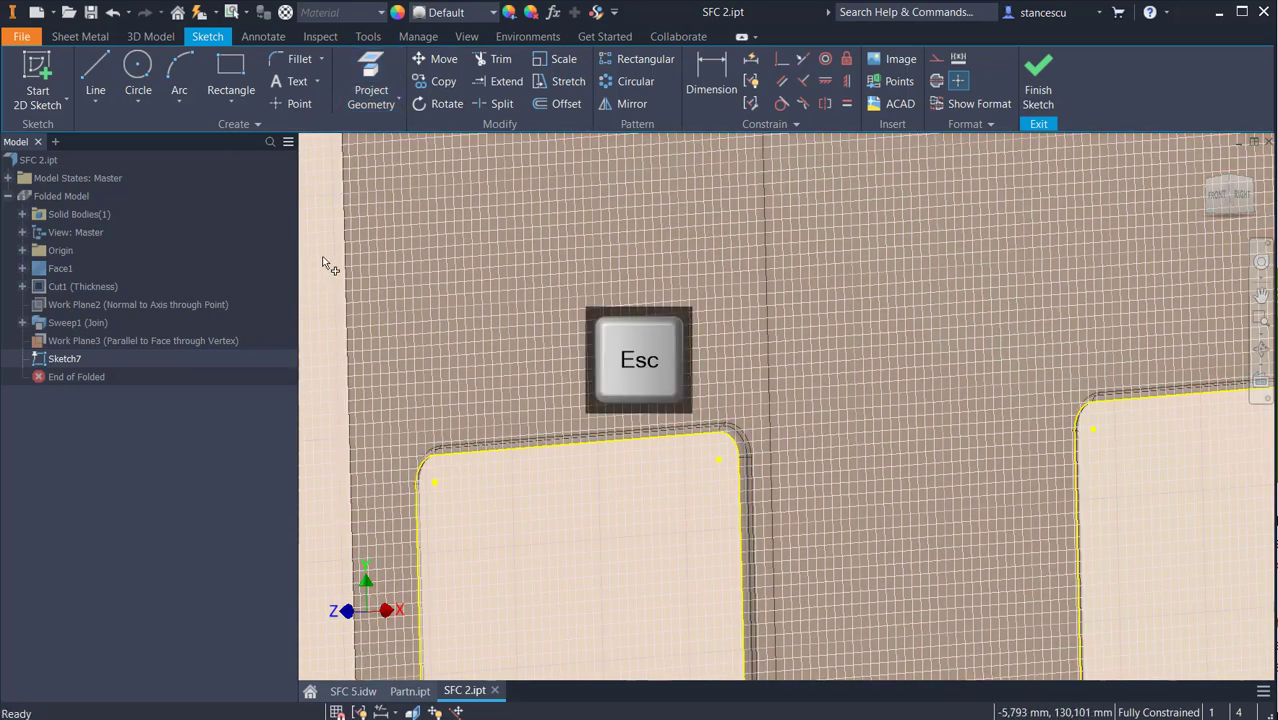
click(389, 103)
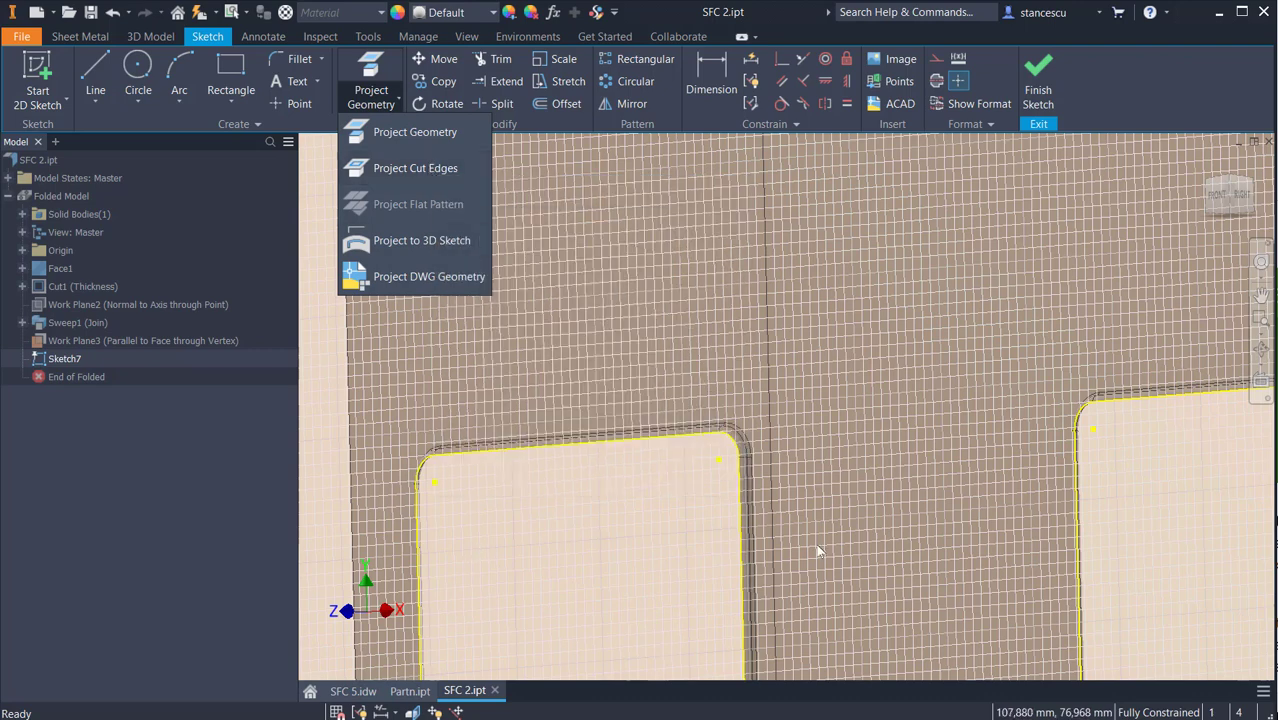
click(1147, 510)
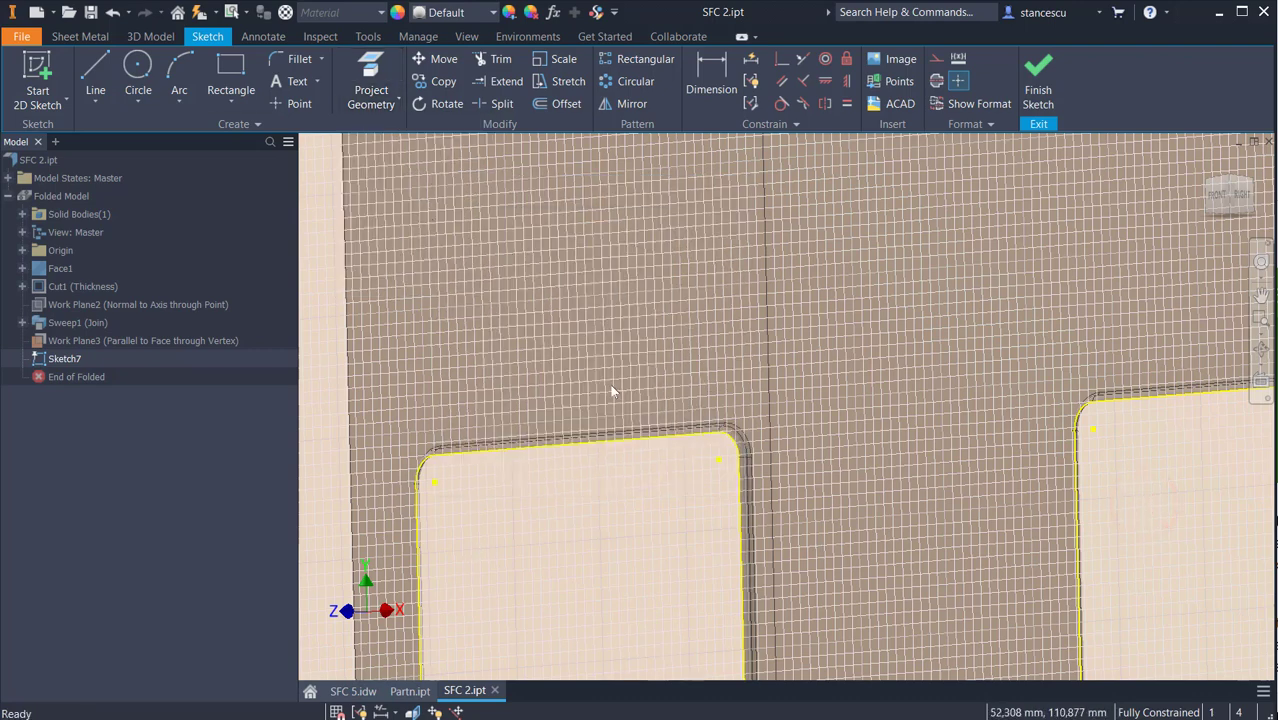
Finish the sketch and create a sheet metal Face from the projected contour, with the offset direction flipped to the opposite side.
click(1037, 88)
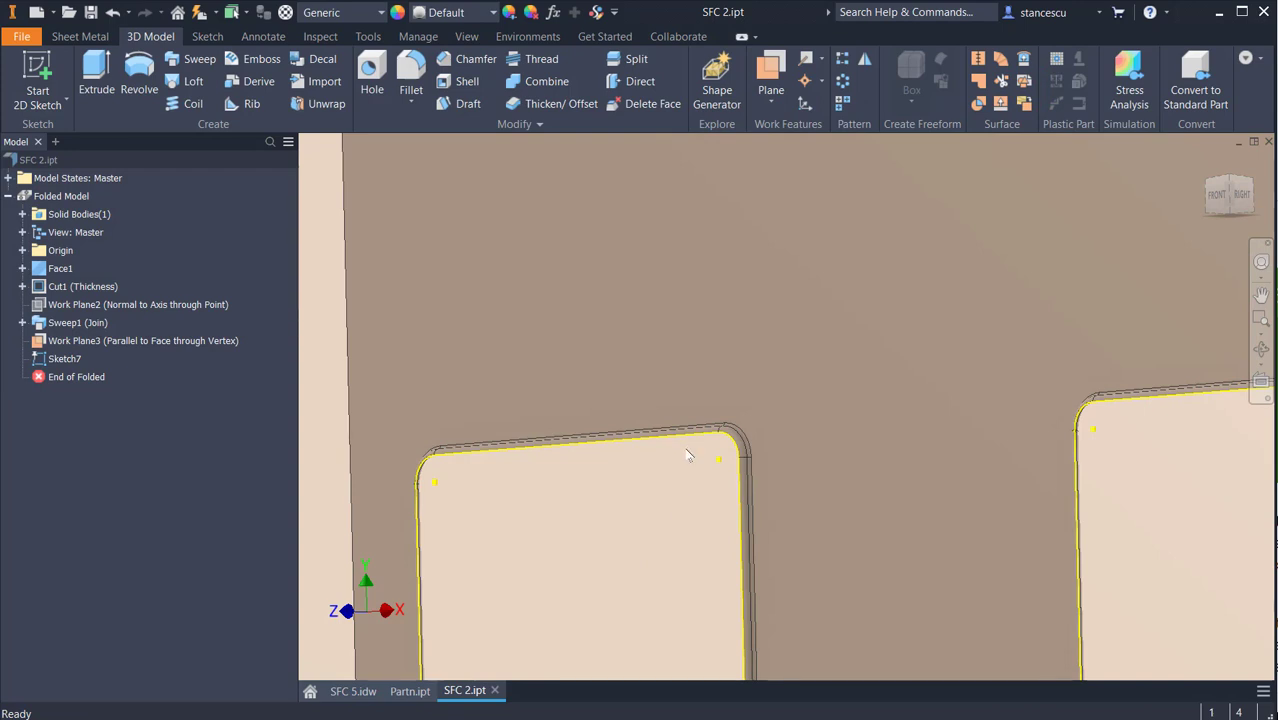
key(F6)
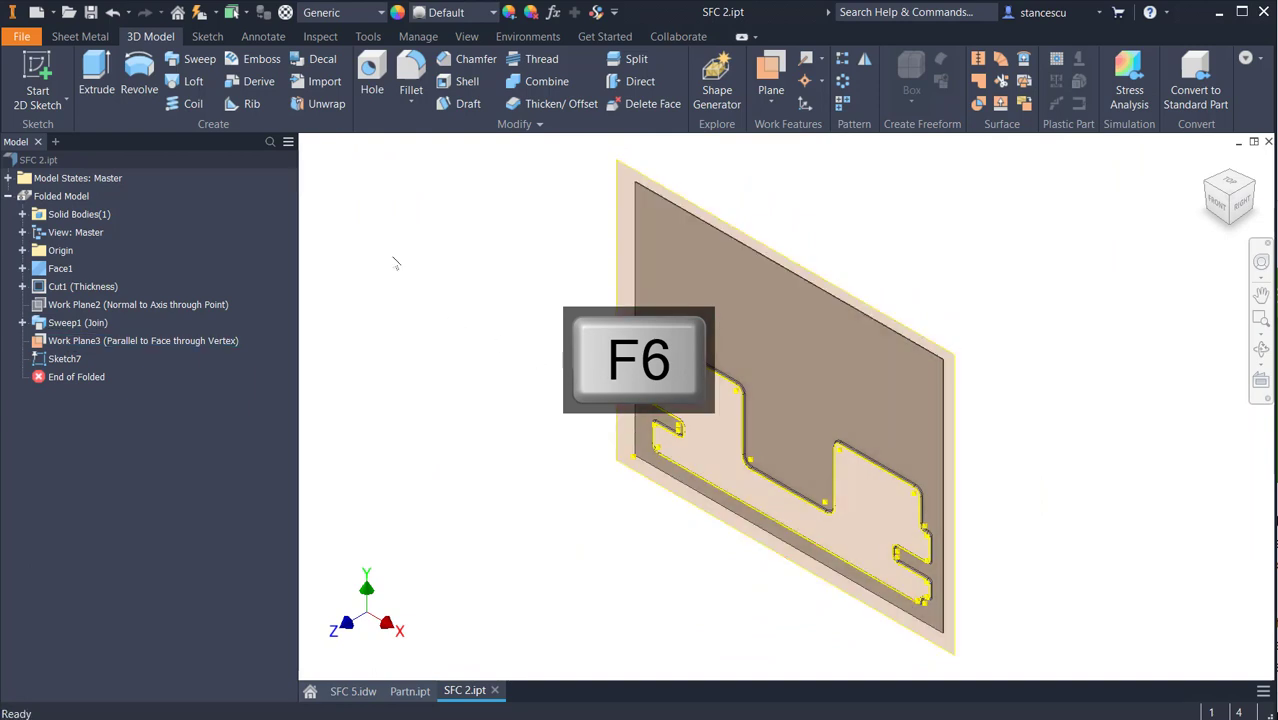
click(84, 42)
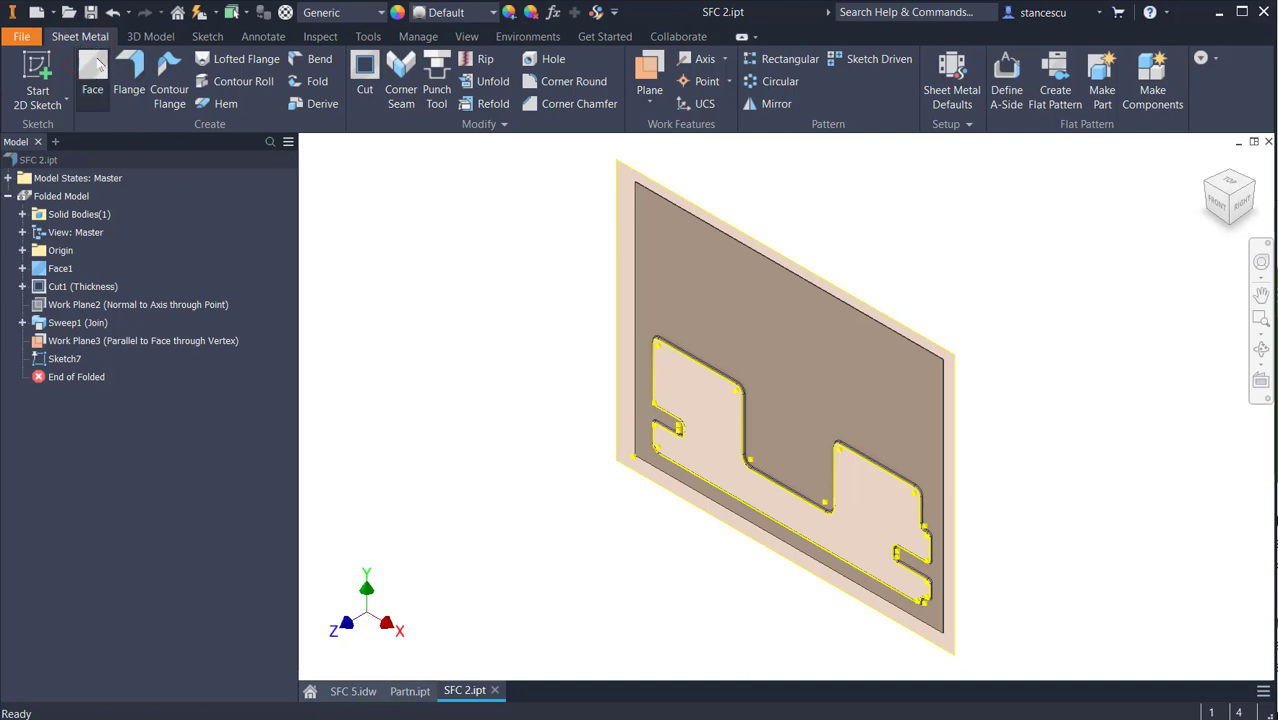
click(94, 66)
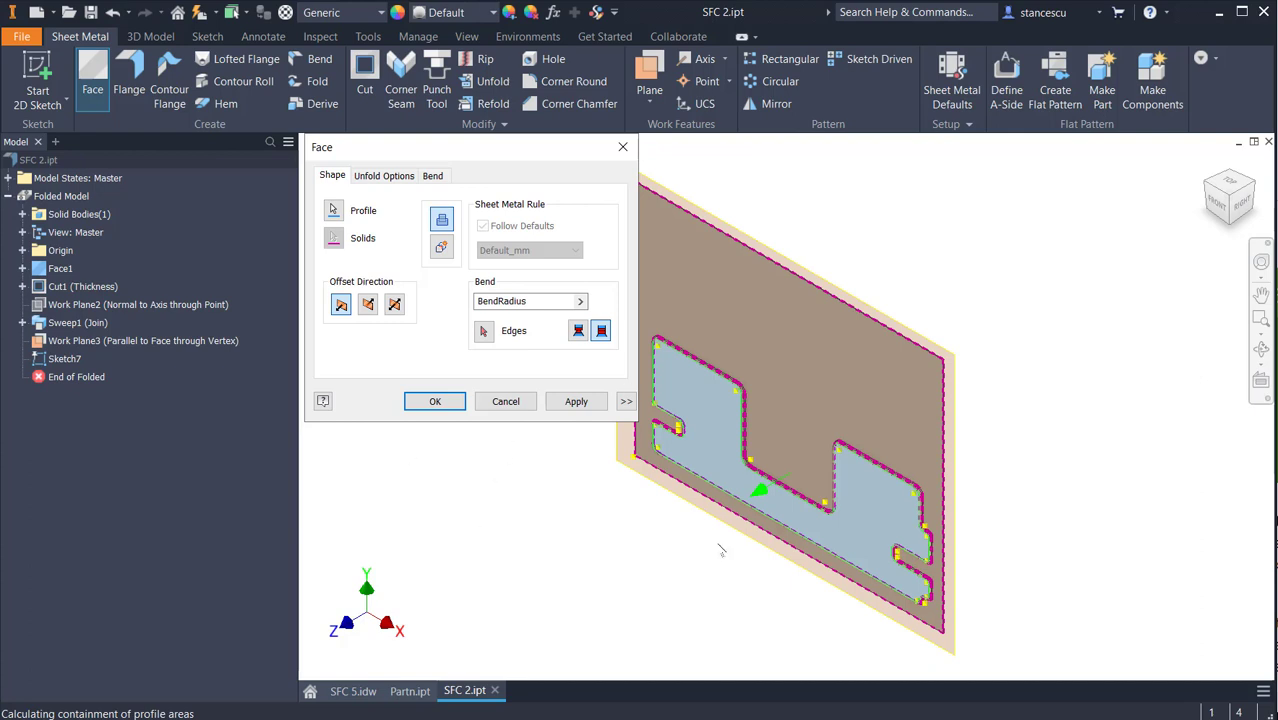
scroll(803, 456, up, 3)
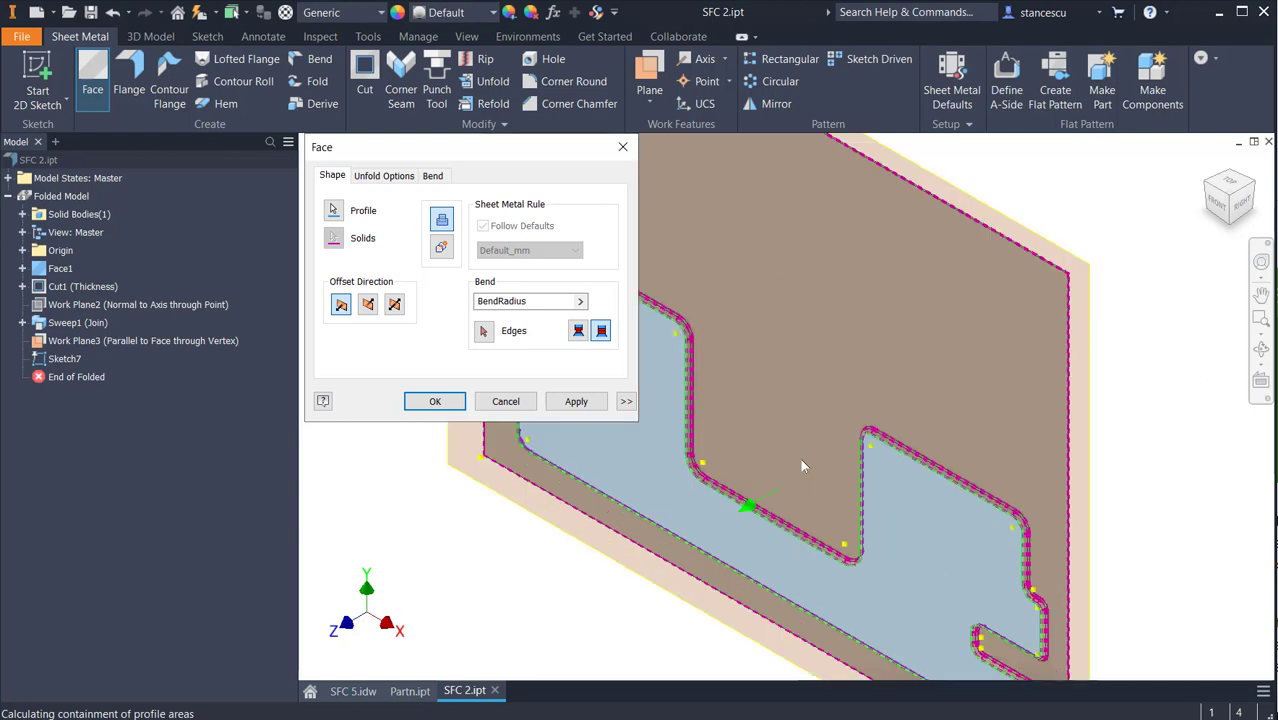
scroll(787, 480, up, 3)
middle_drag(788, 481, 871, 464)
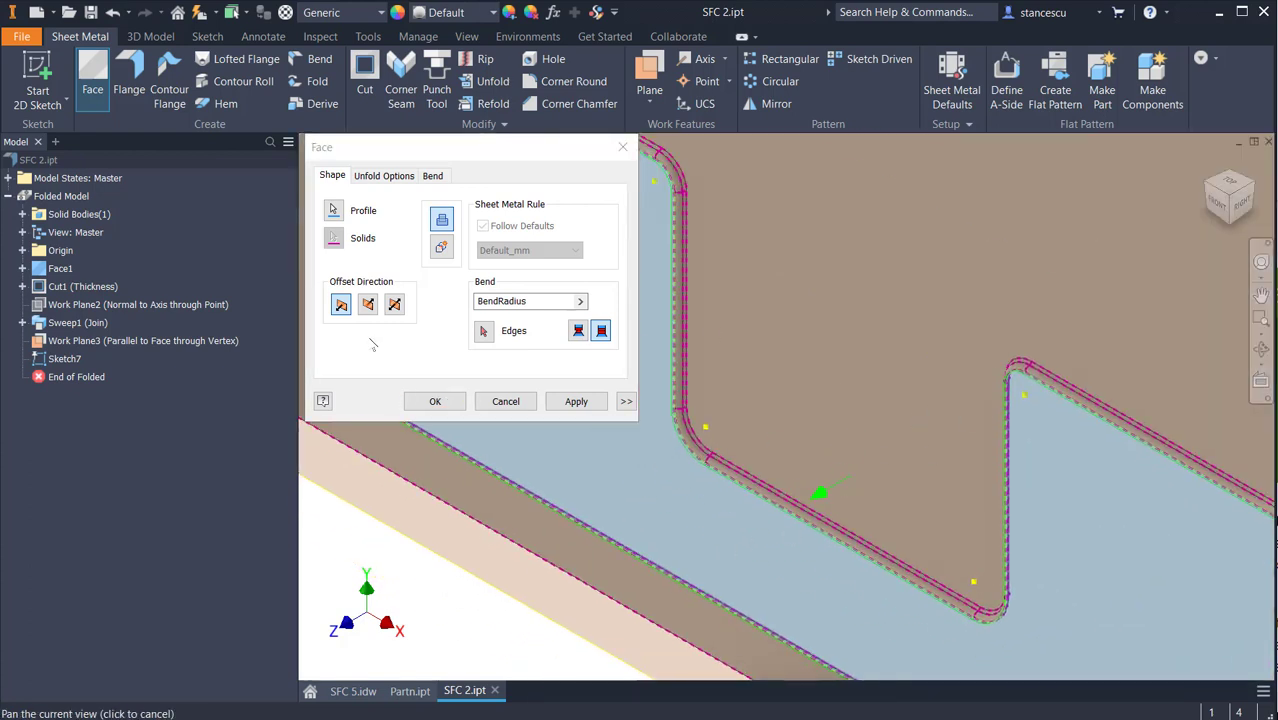
click(366, 309)
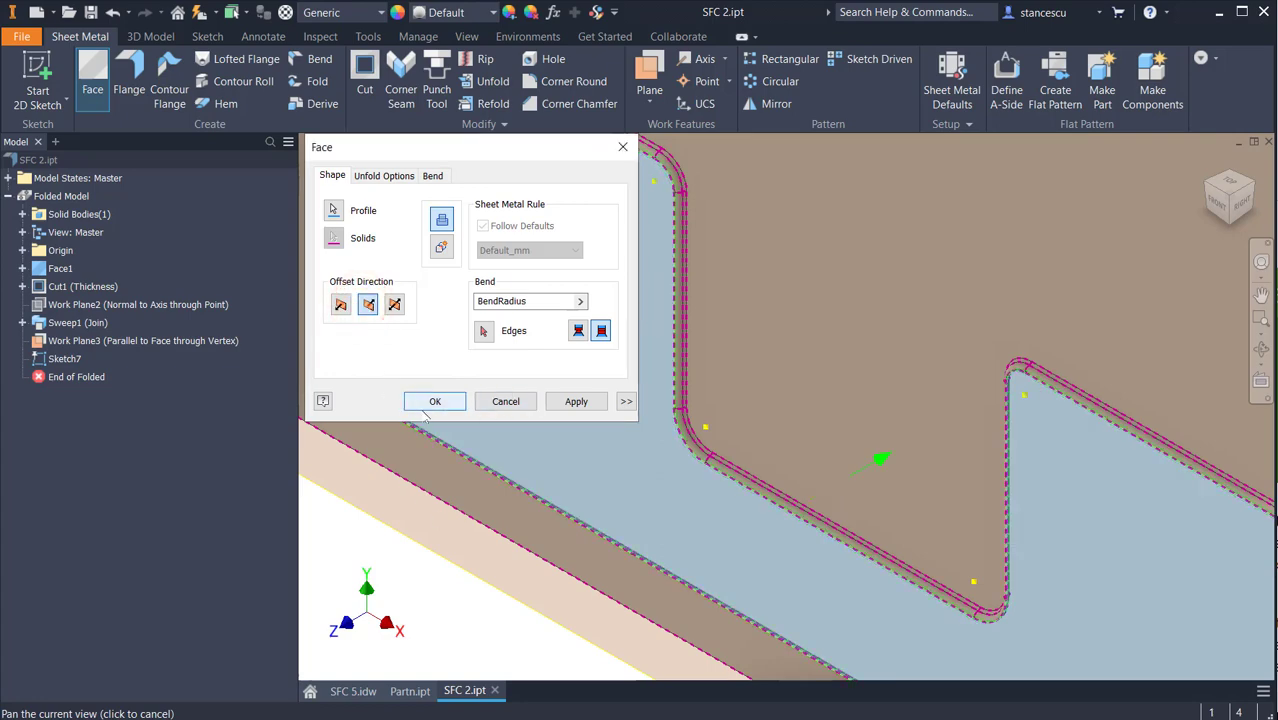
click(427, 404)
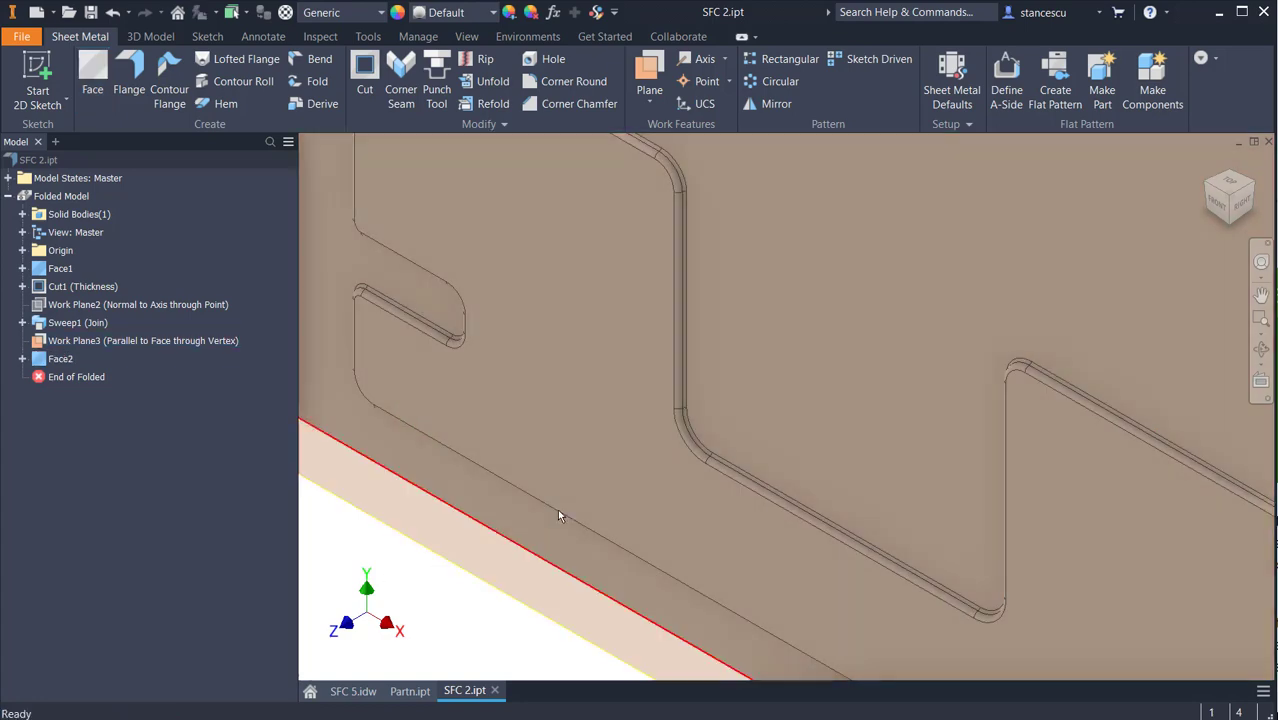
Hide the work plane parallel to the plate and return the model to the home view.
scroll(916, 462, up, 3)
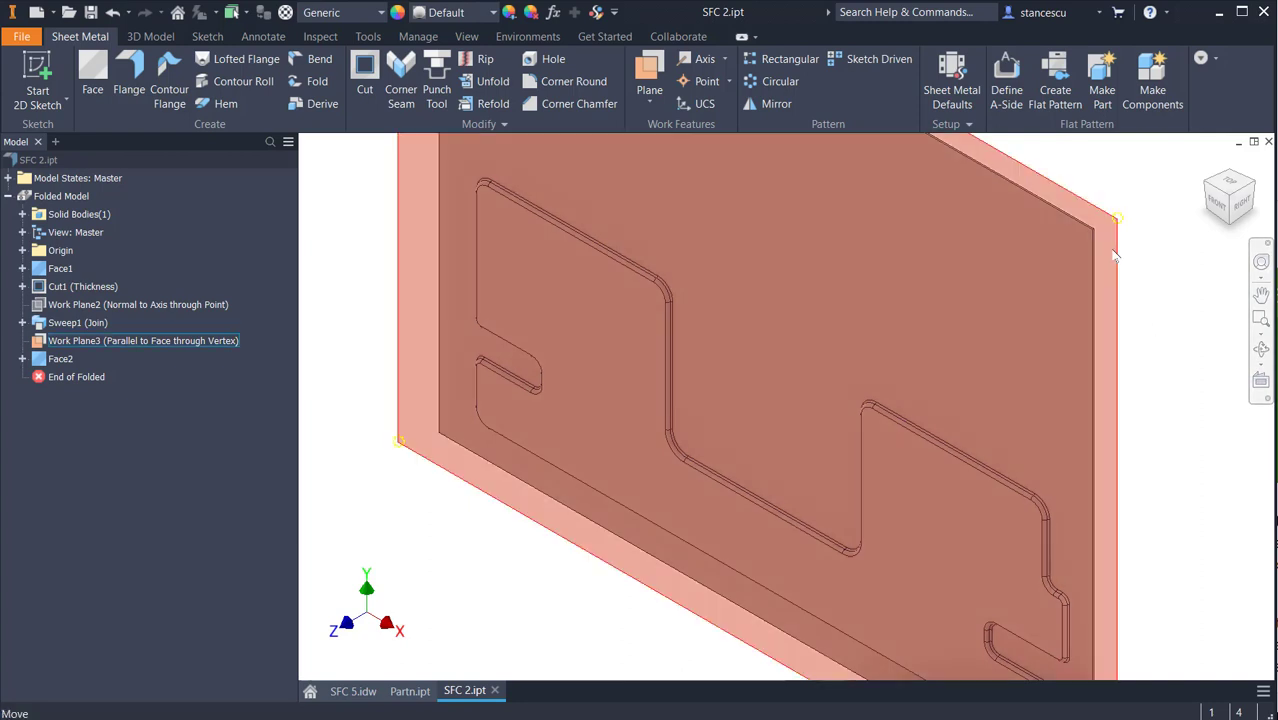
right_click(1112, 247)
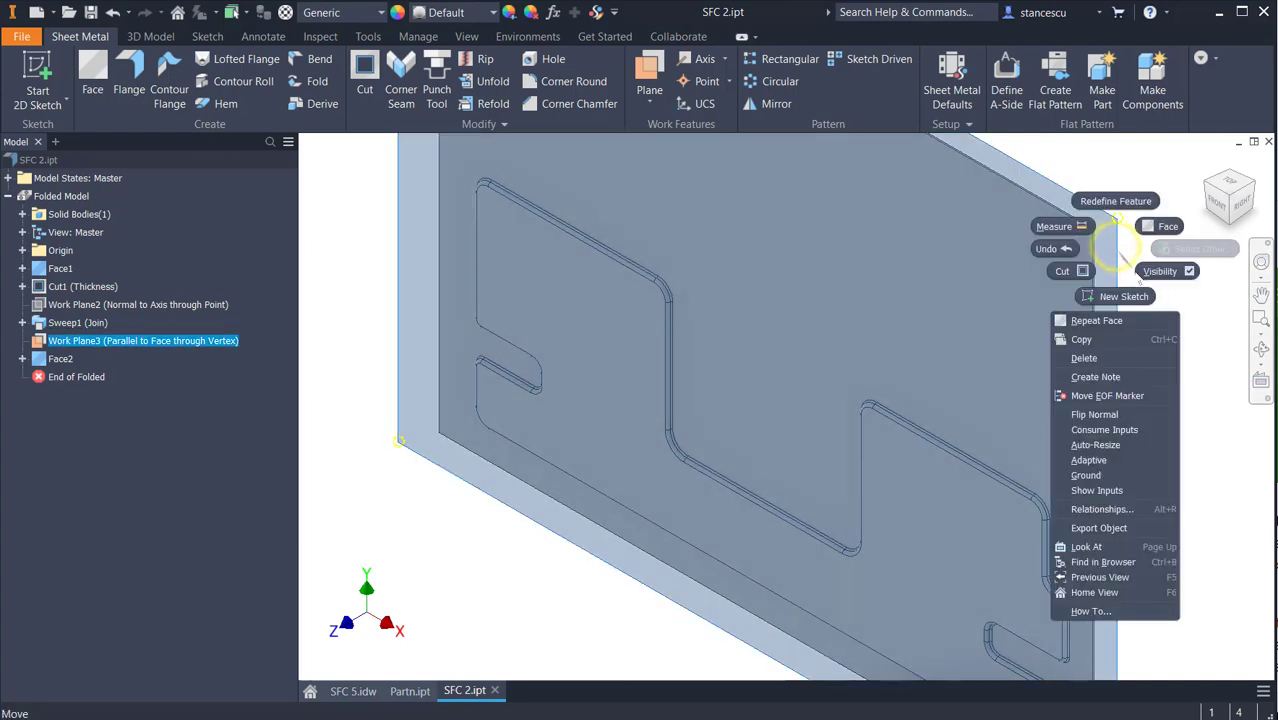
click(1161, 272)
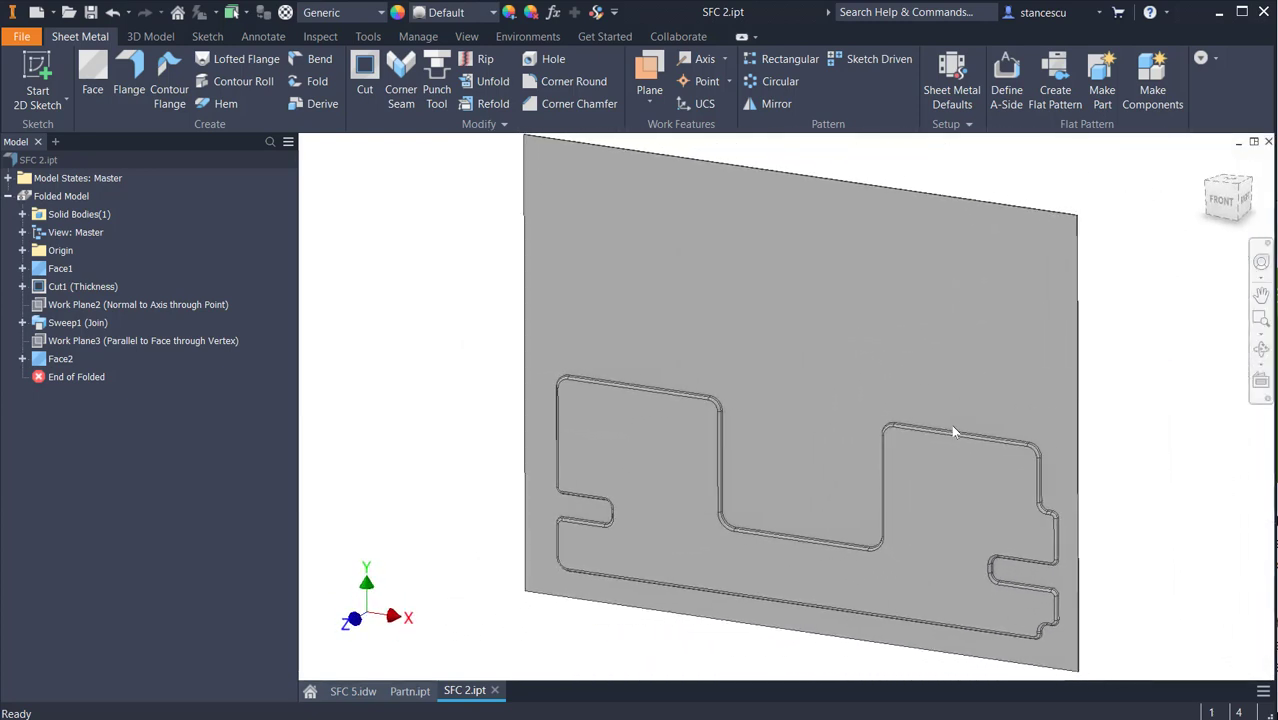
key(F6)
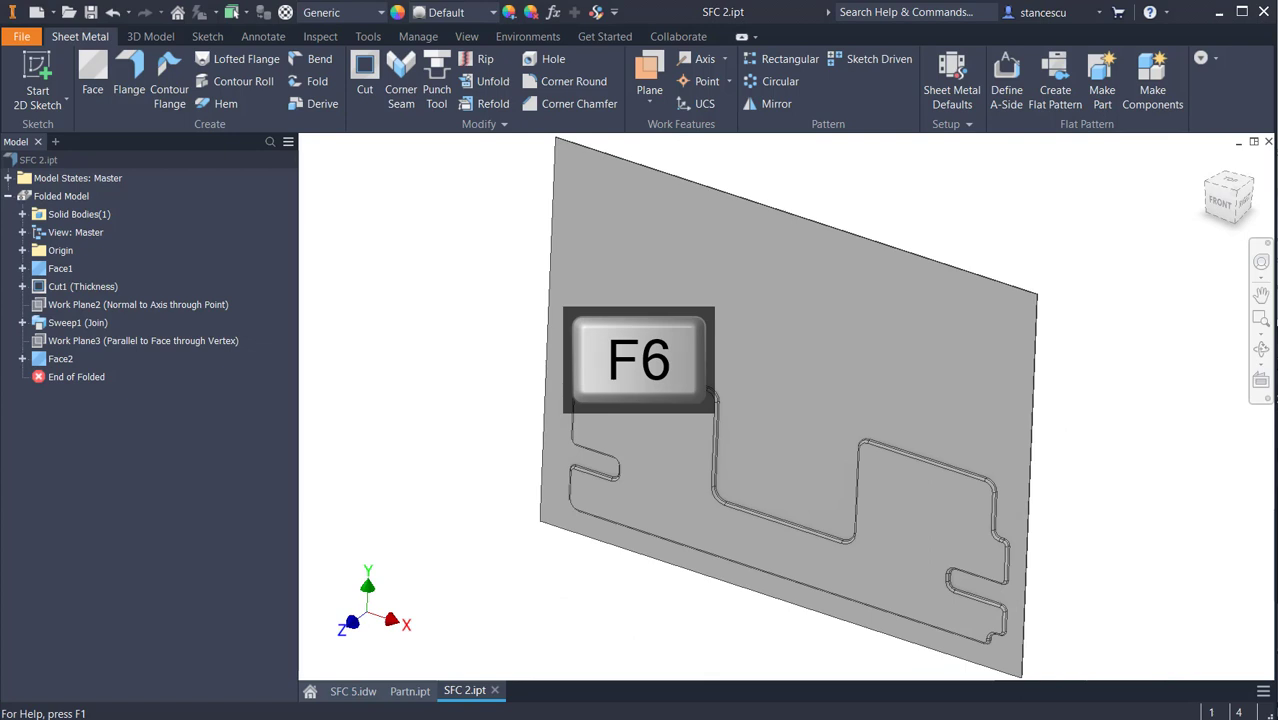
click(442, 305)
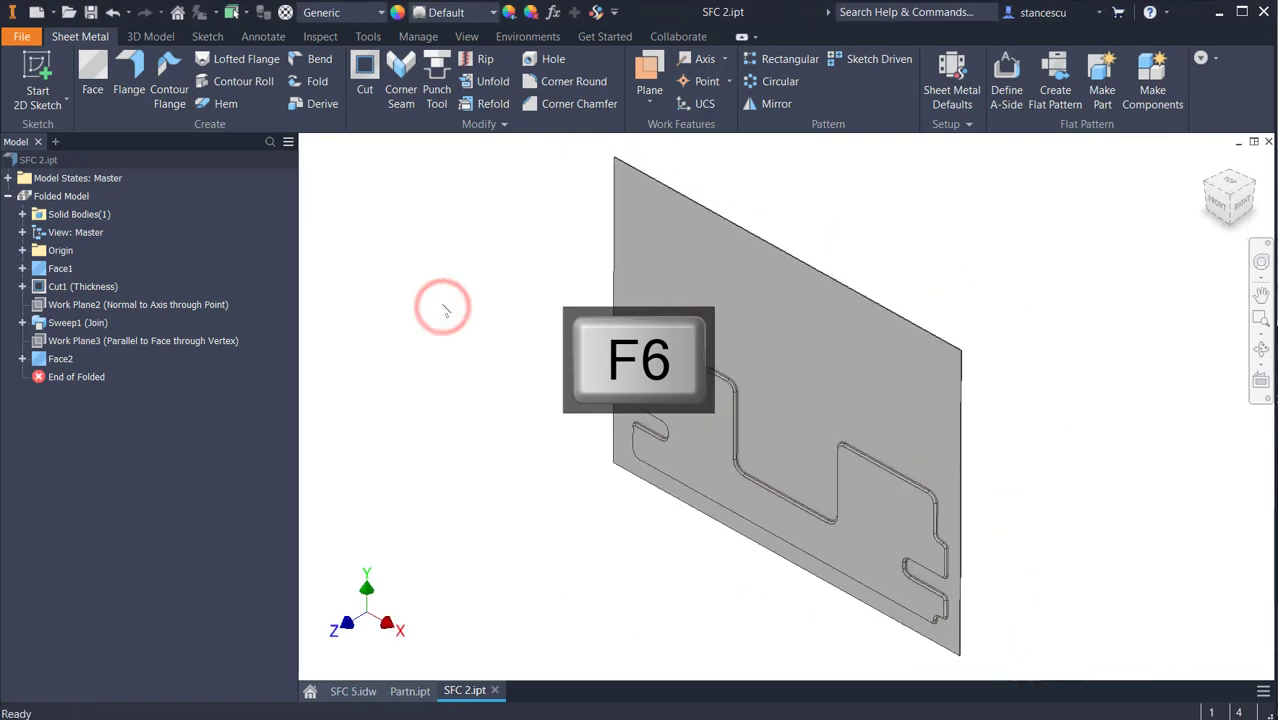